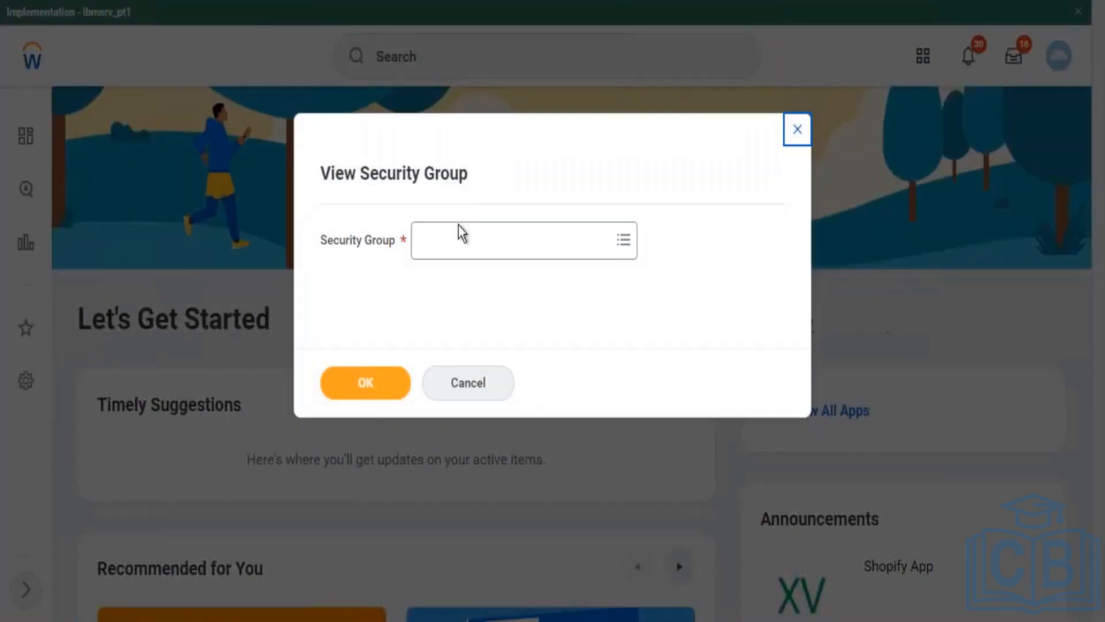
Step: Search View Security Group for 'learning admin'
click(460, 238)
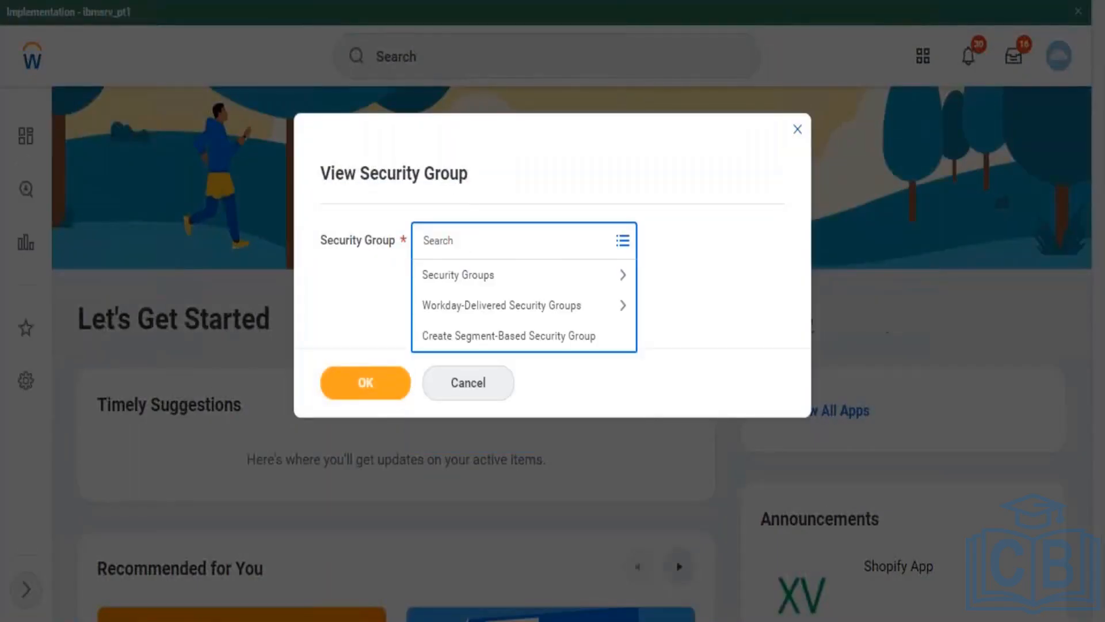
text(learning report)
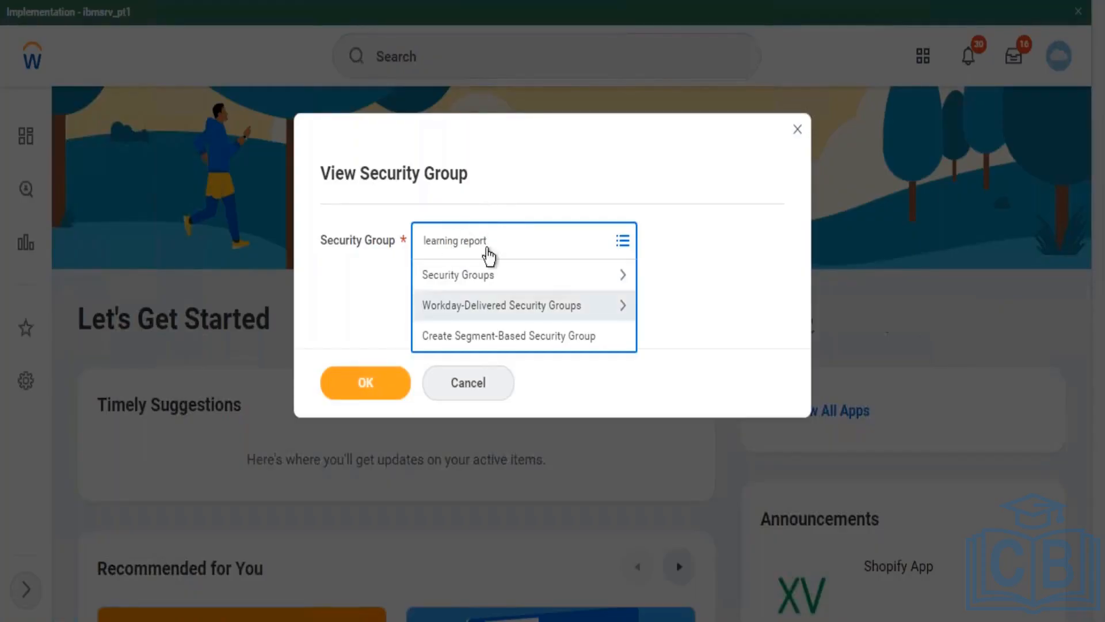
key(BackSpace)
key(BackSpace)
key(BackSpace)
key(BackSpace)
key(BackSpace)
key(BackSpace)
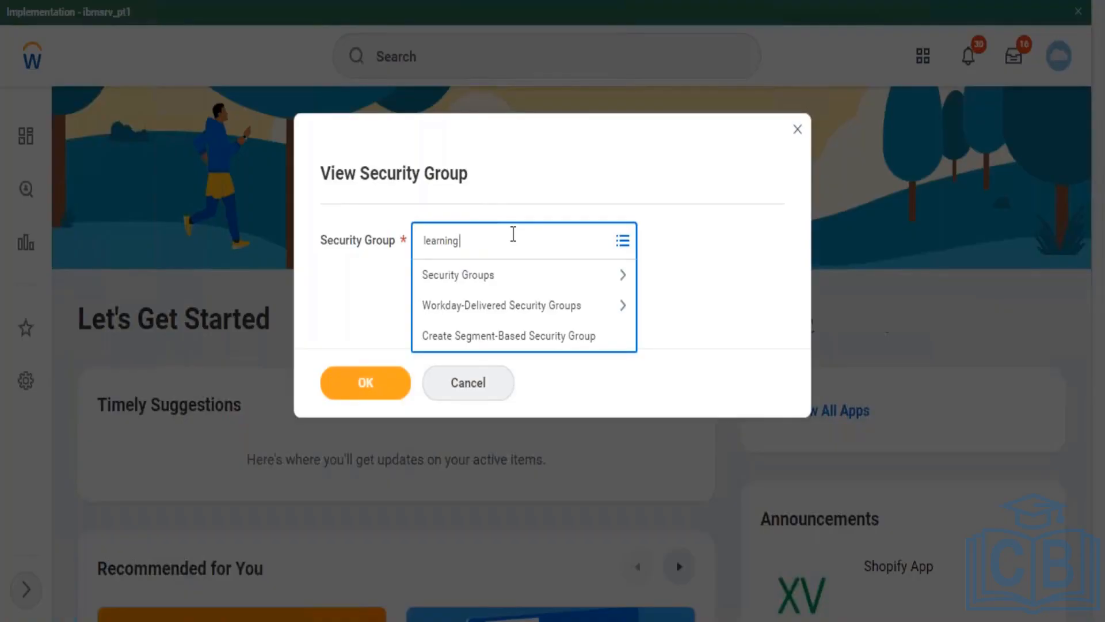
text(admin)
key(Return)
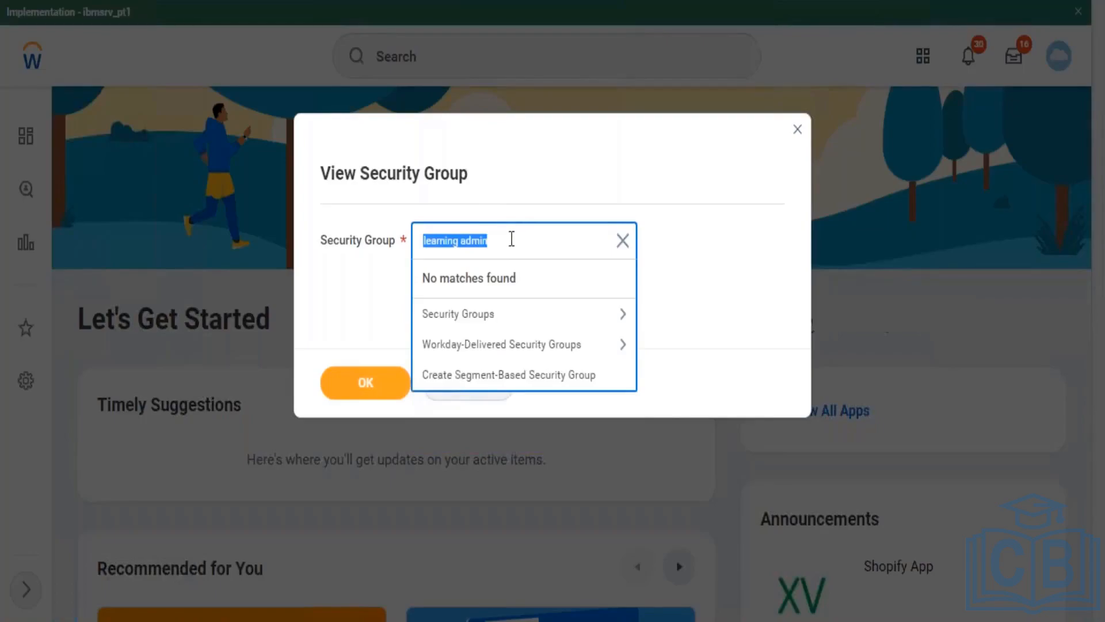
Step: Clear the unmatched search and cancel the lookup, returning to the home page
key(BackSpace)
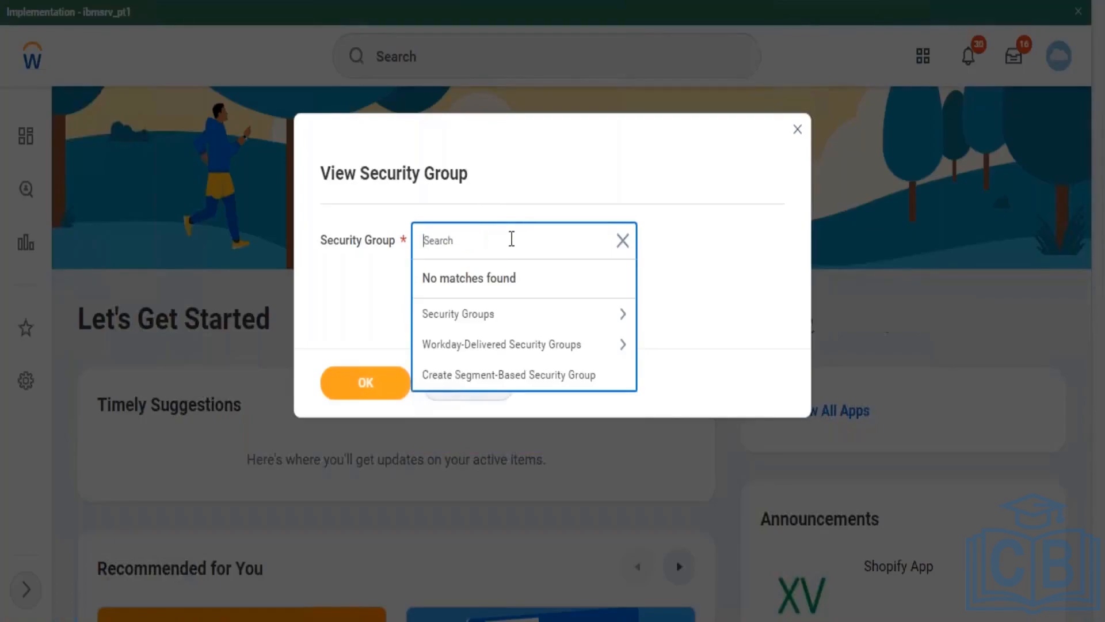
click(350, 286)
click(469, 385)
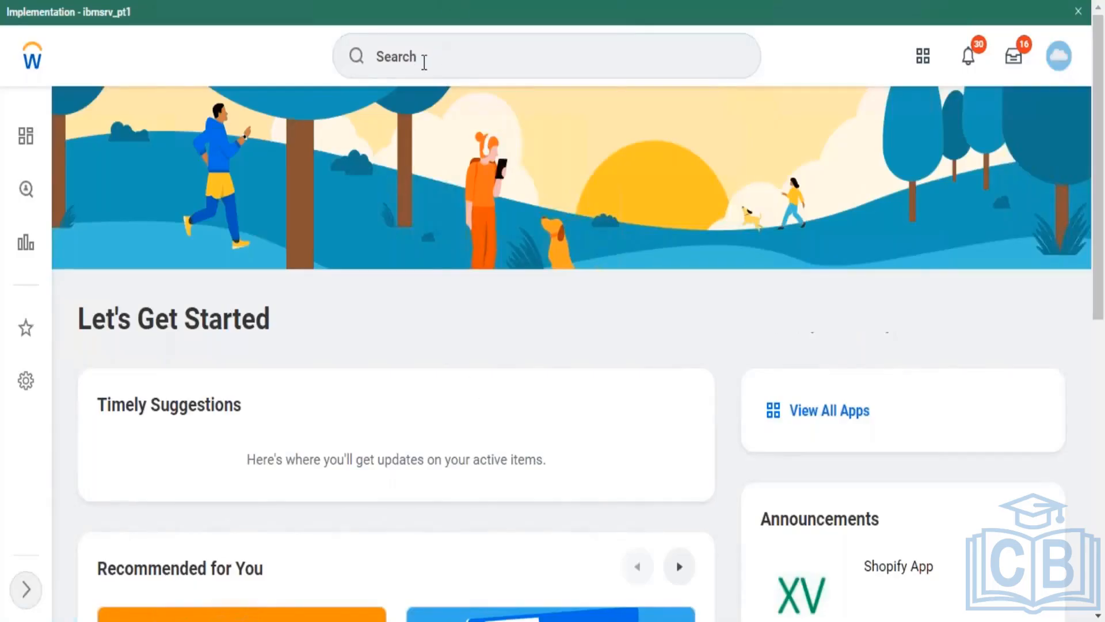
Step: Find the Create Security Group task with a 'create sec group' search and open it
click(424, 62)
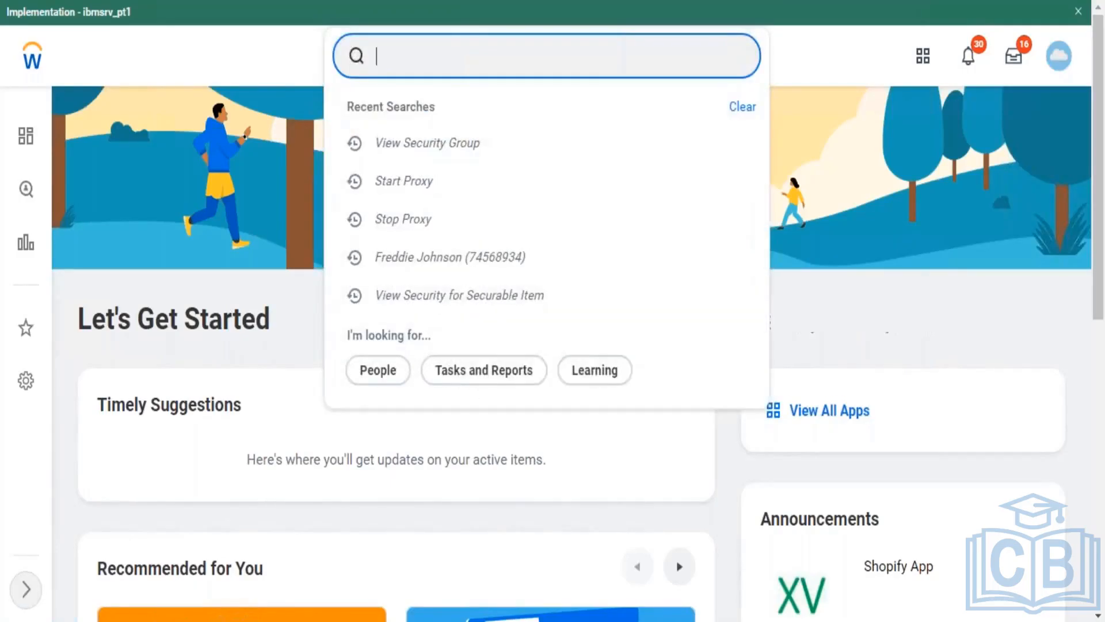
text(create sec gr)
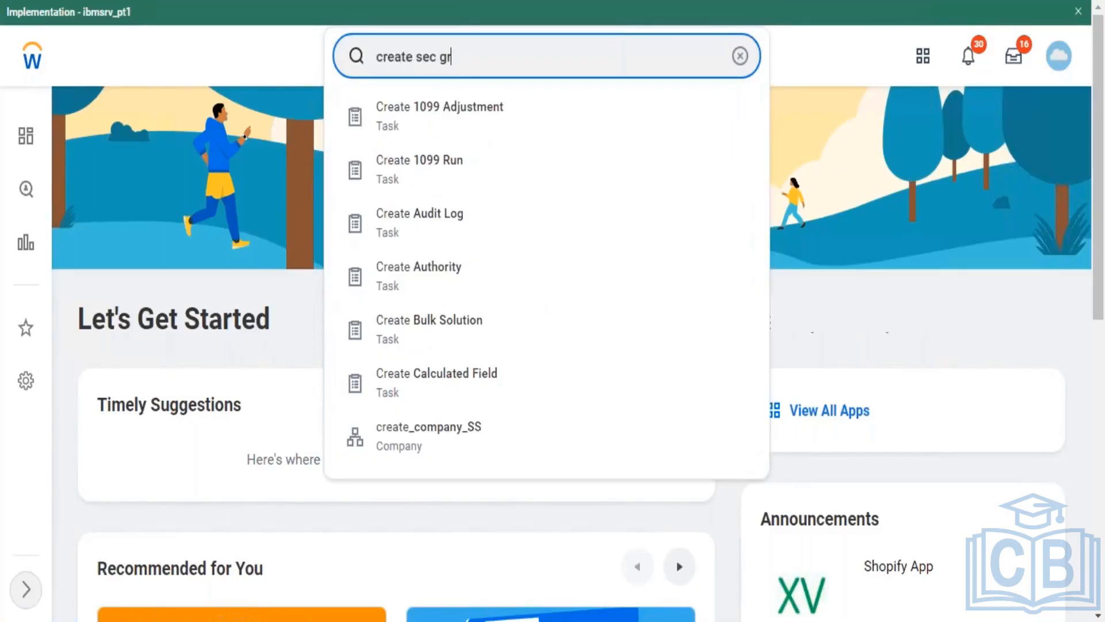
text(oup)
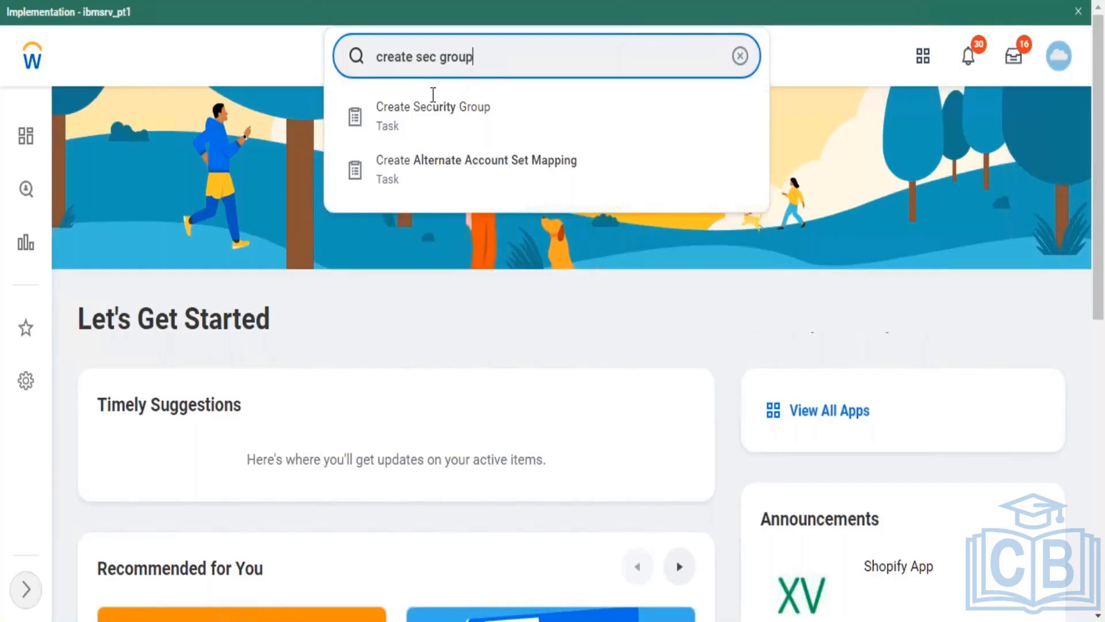
click(451, 119)
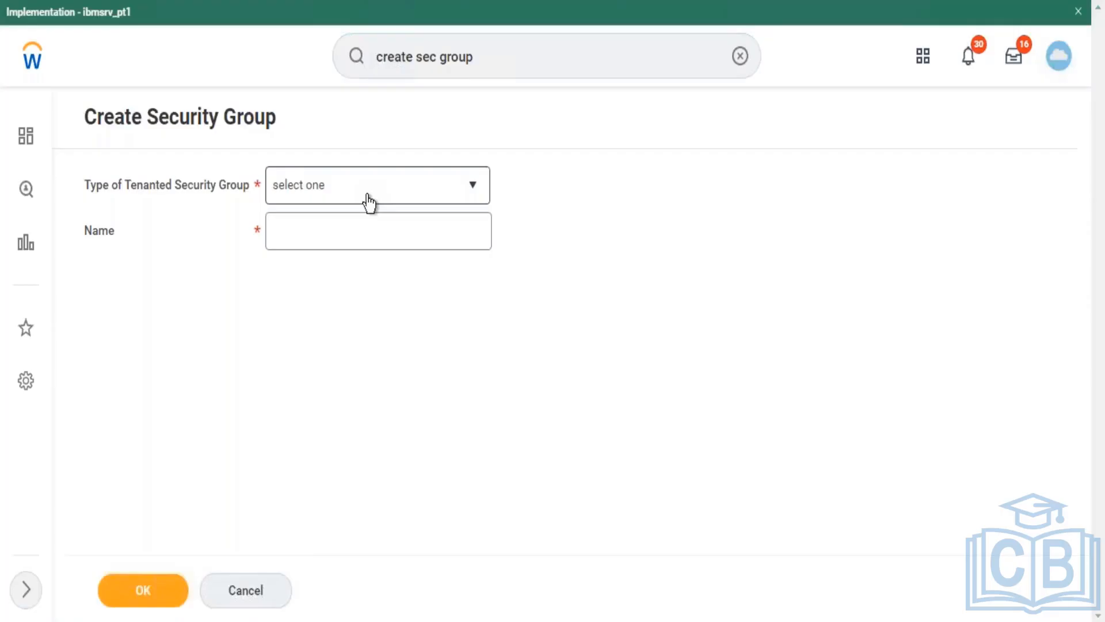
Step: Create a User-Based Security Group named 'Learning Administrator' and submit it
click(368, 195)
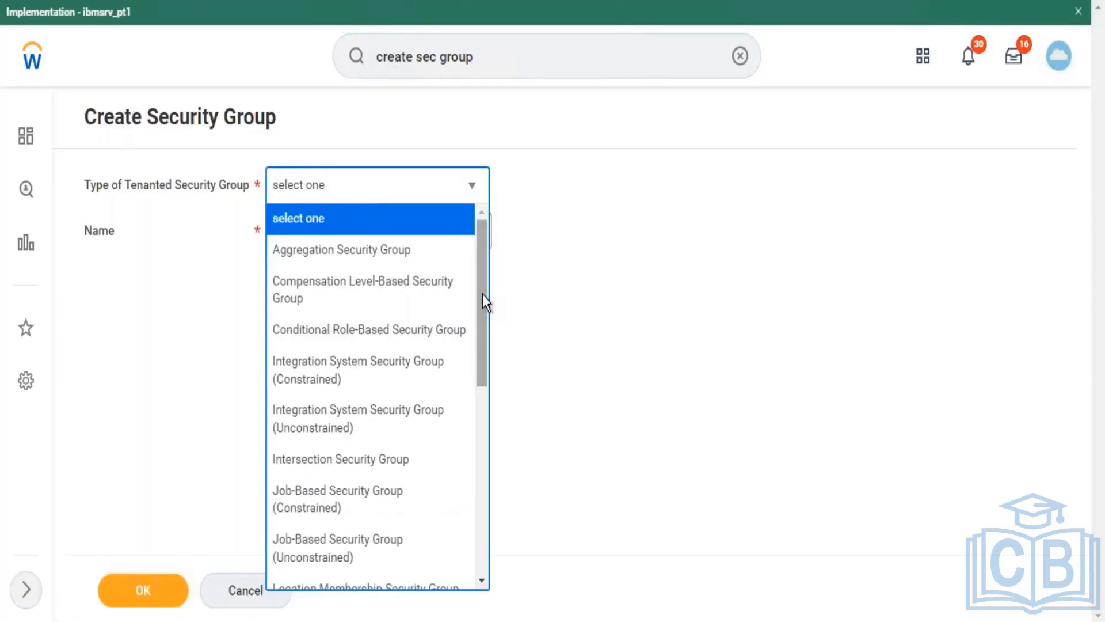
drag(482, 295, 477, 552)
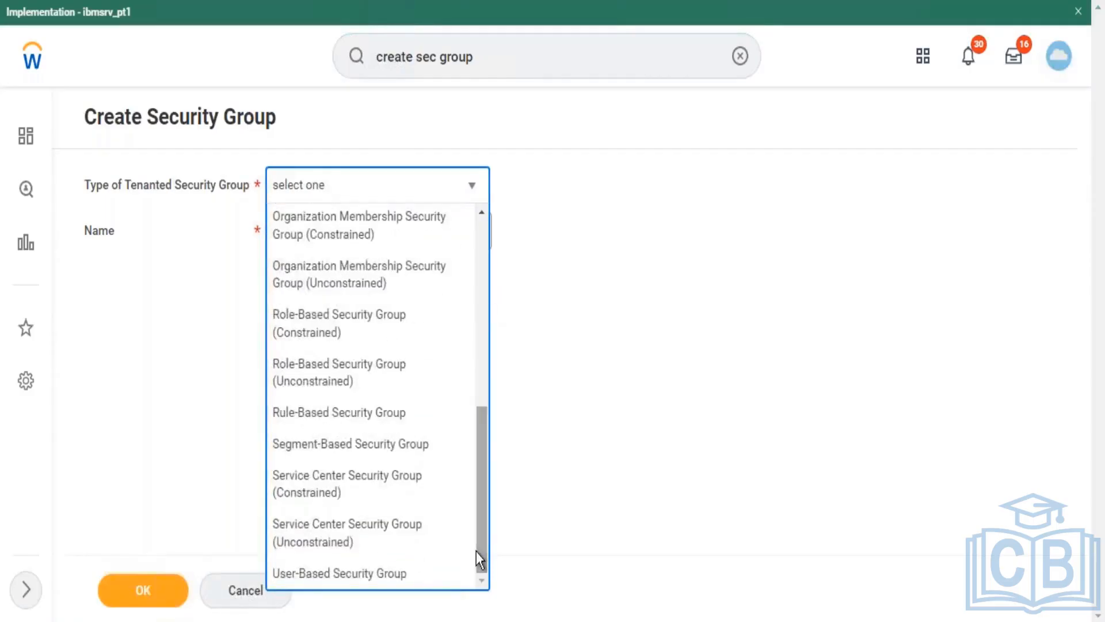
click(394, 573)
click(331, 227)
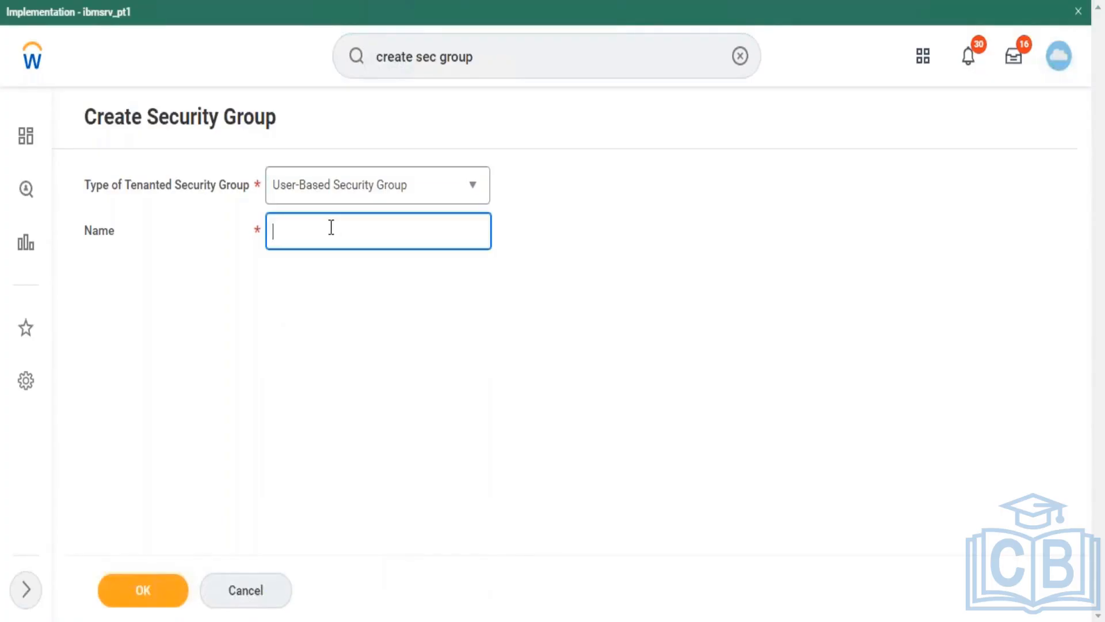
text(uearning Administrator)
click(150, 599)
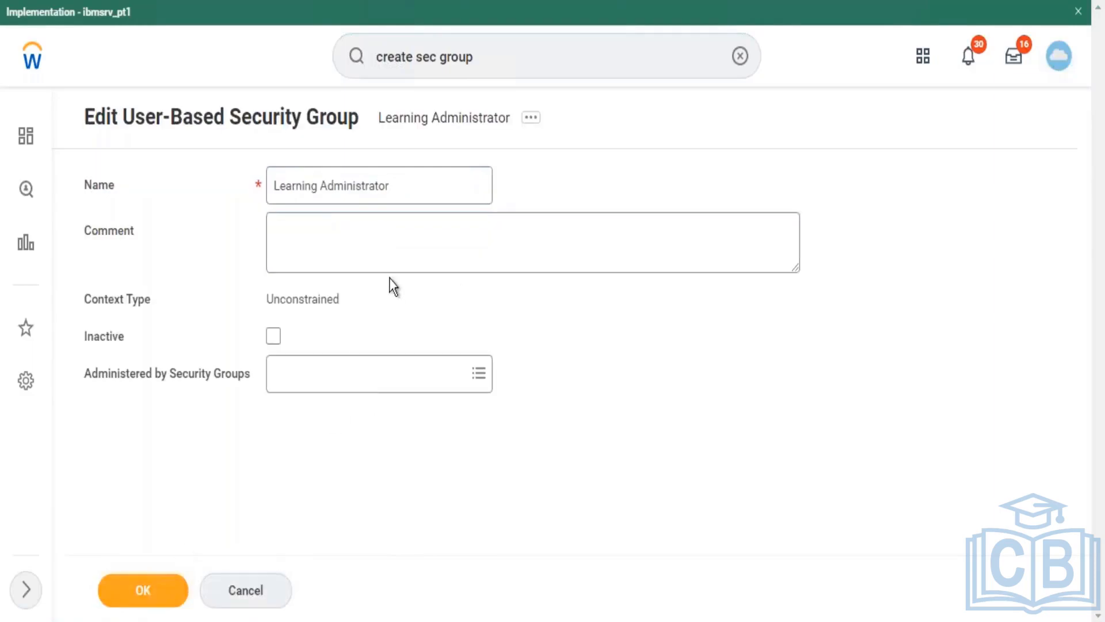
Step: Set Security Administrator as the administering group for Learning Administrator and save
click(404, 394)
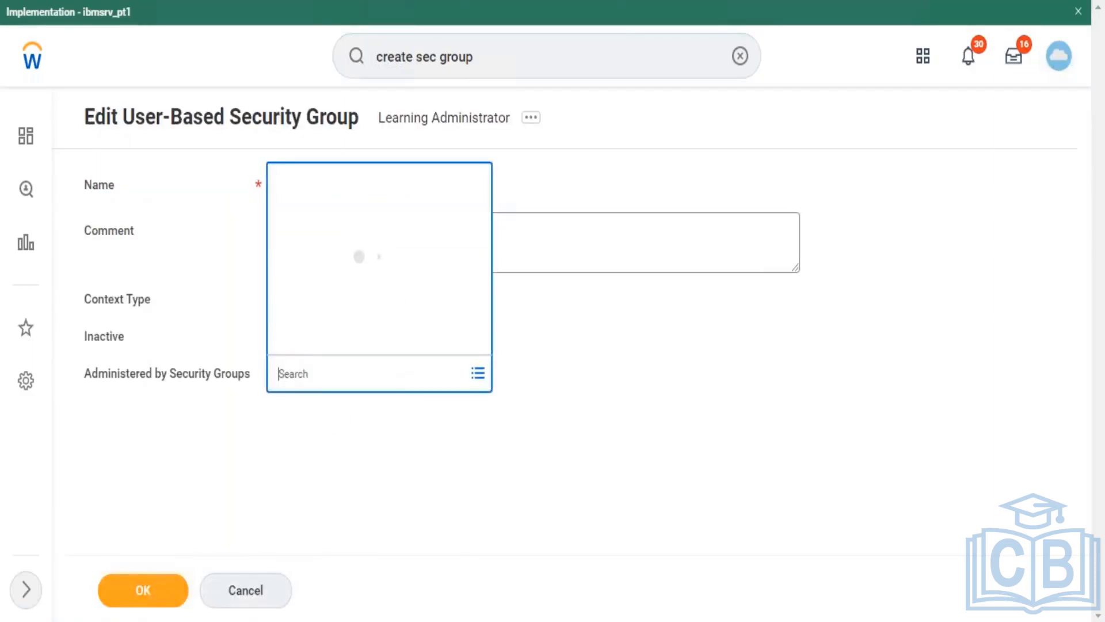
text(sec)
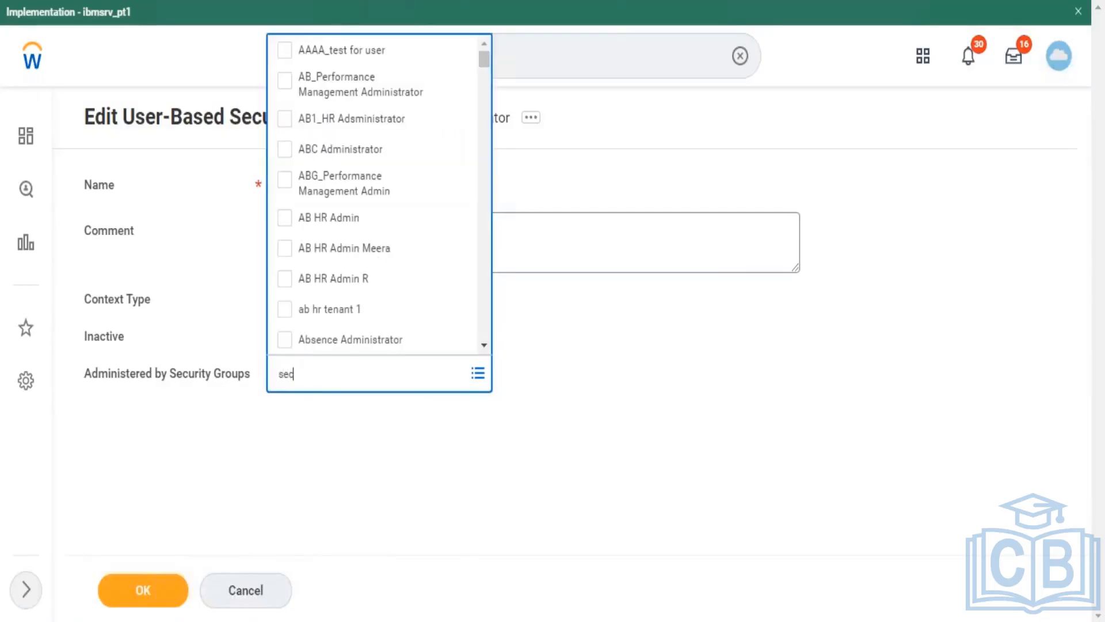
text(urity)
text(admin)
key(Return)
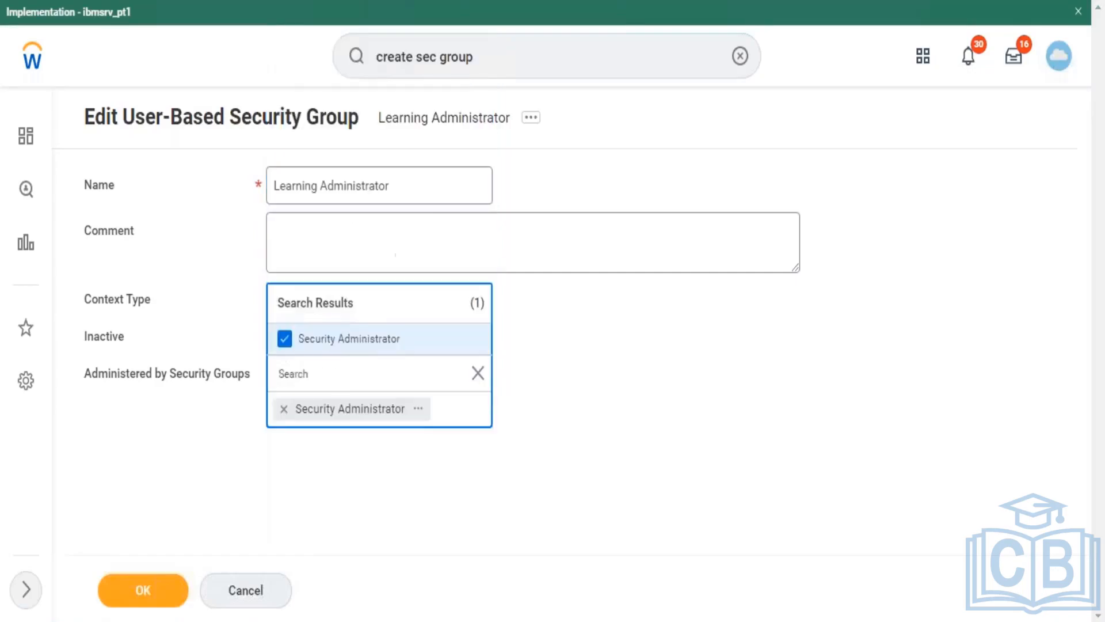
click(141, 602)
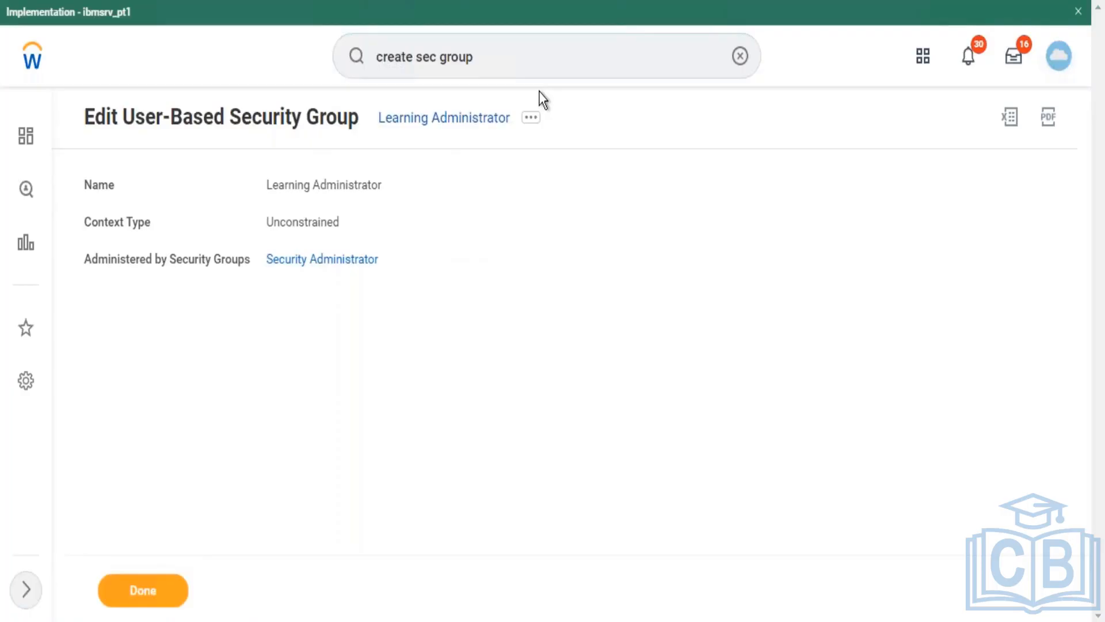
Step: Open Maintain Domain Permissions for Security Group from Learning Administrator's related actions
click(529, 121)
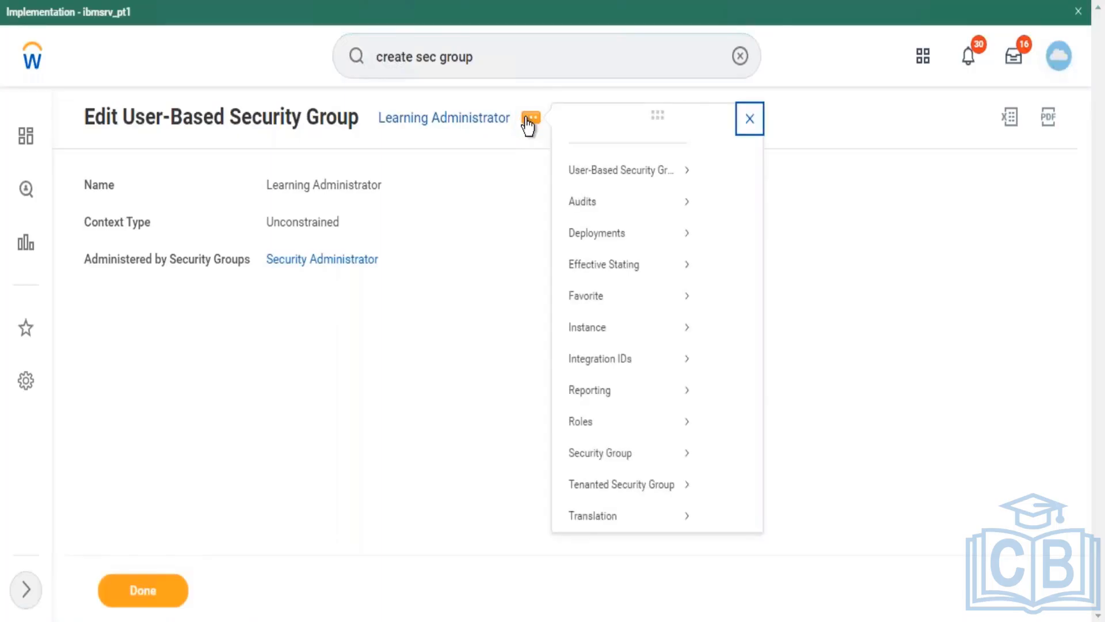
mouse_move(629, 200)
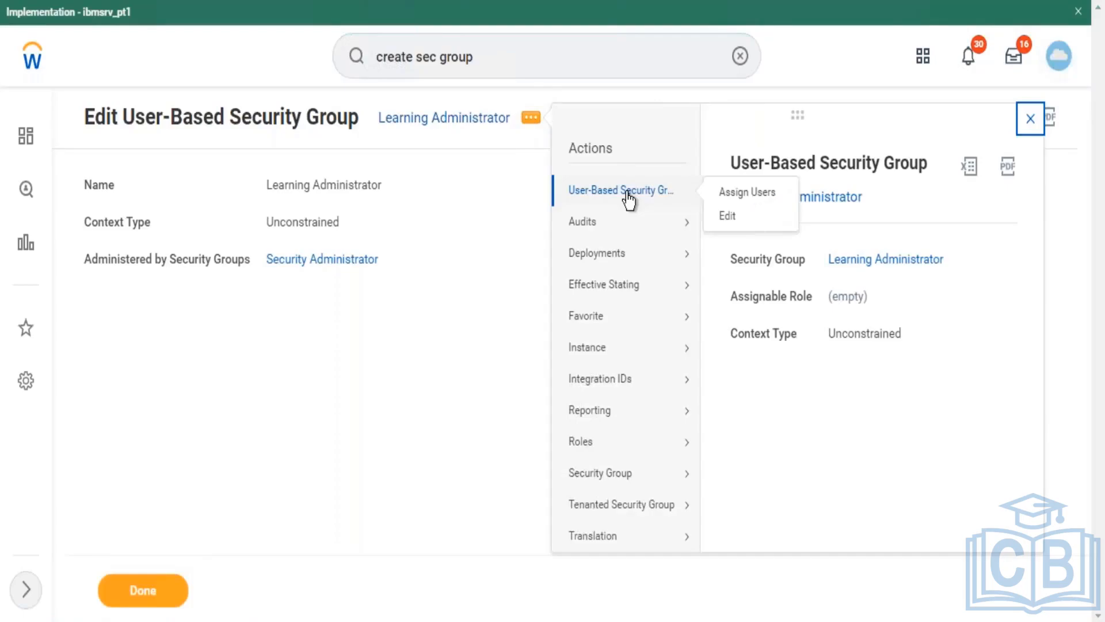
mouse_move(611, 485)
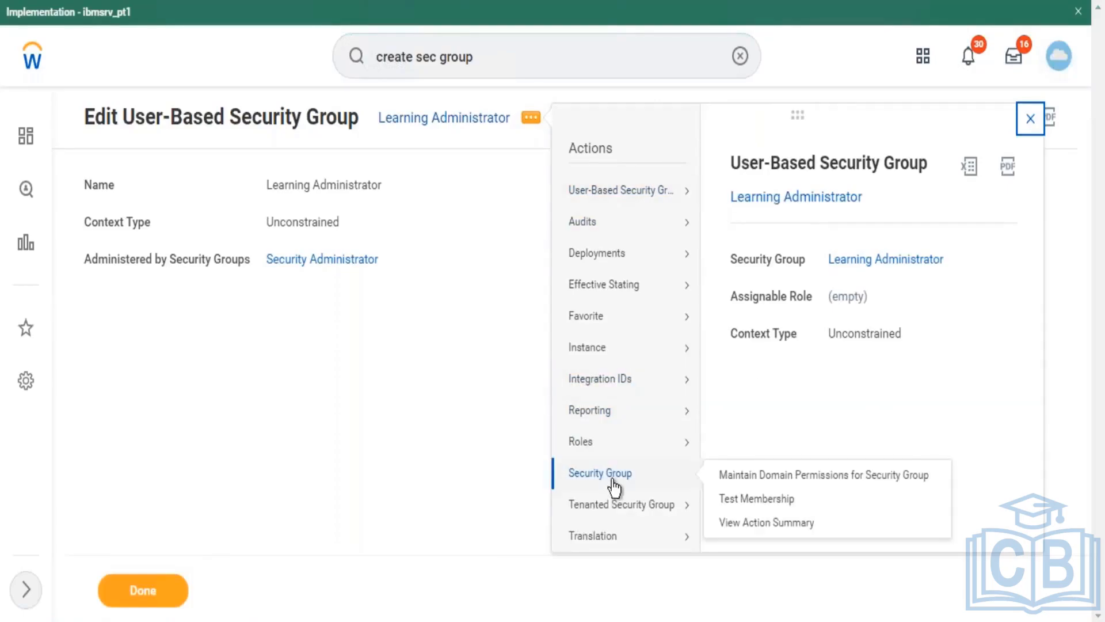
click(727, 476)
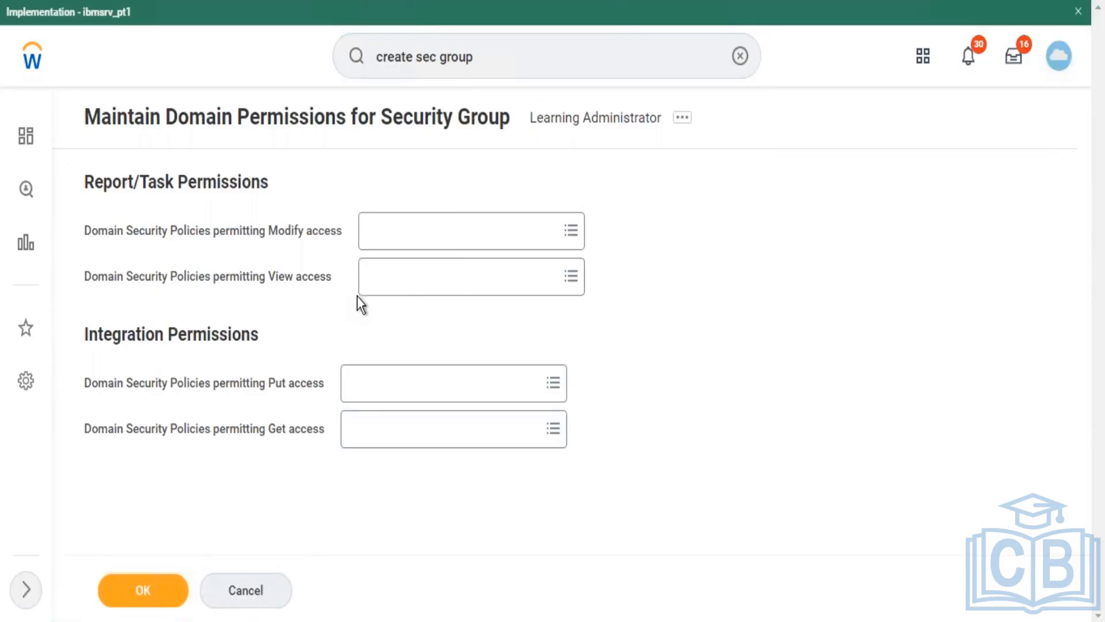
Step: Add all 18 'learning' domain security policies to the Modify access field
click(458, 235)
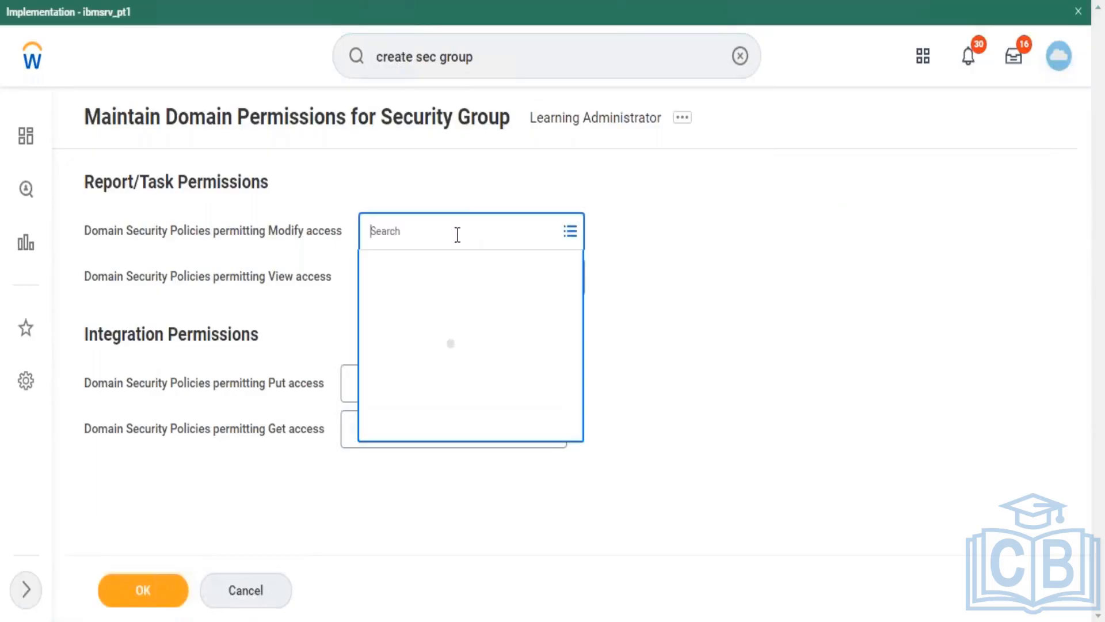
click(335, 311)
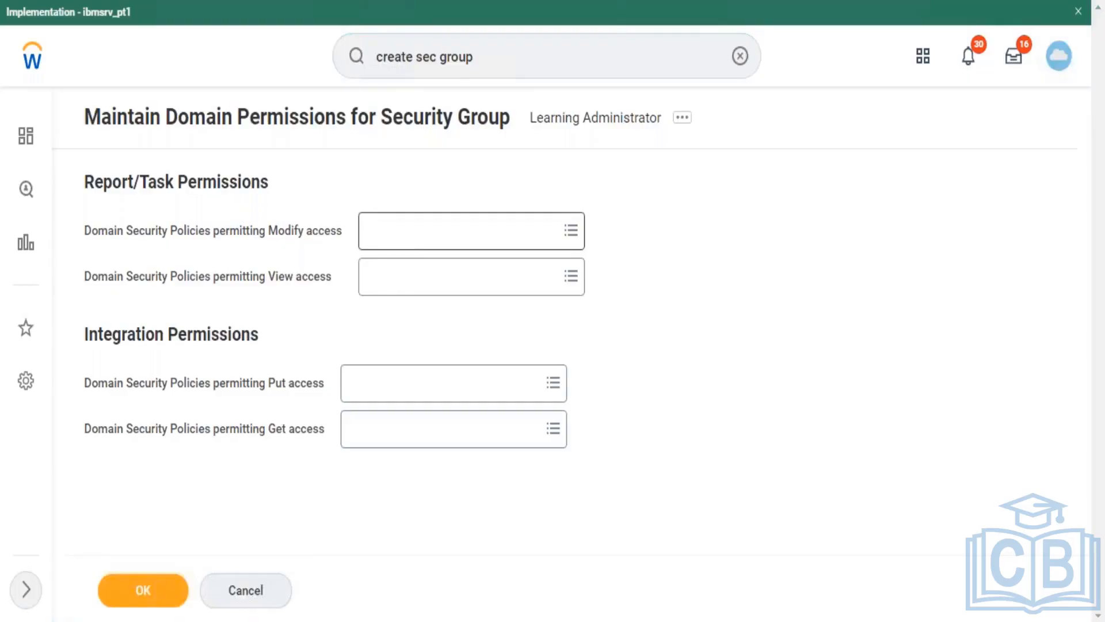
click(460, 230)
text(lea)
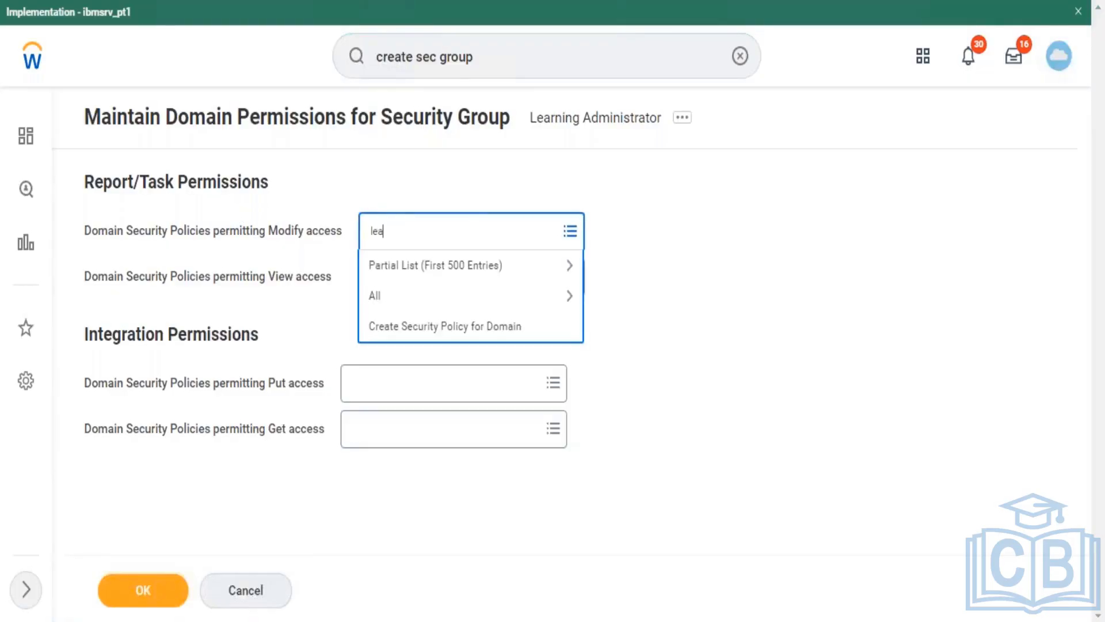
text(rning)
key(Return)
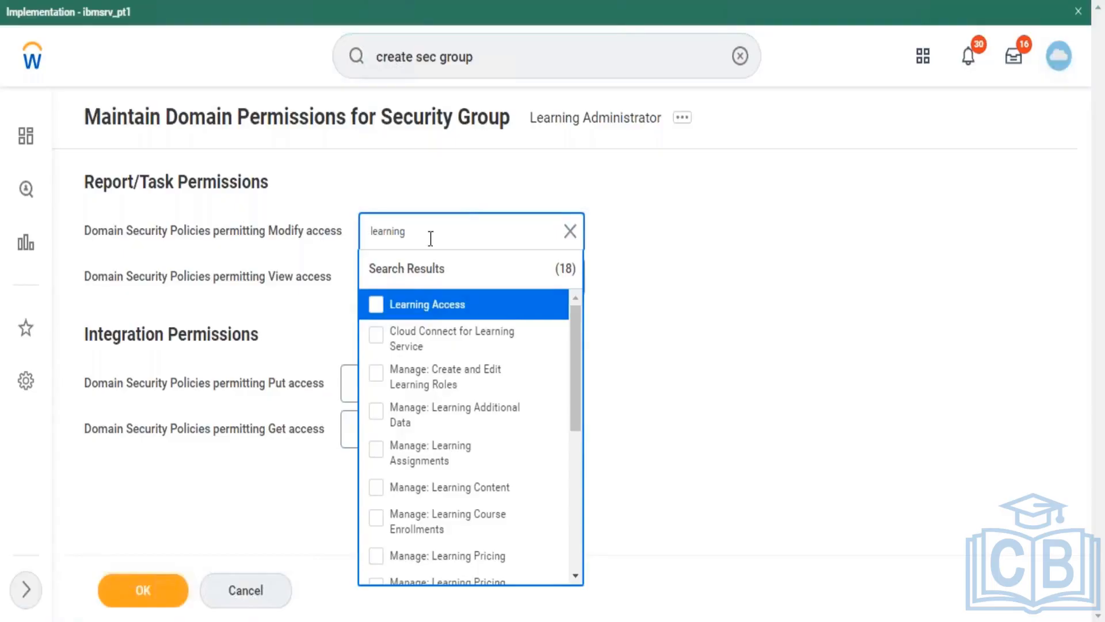
scroll(577, 373, down, 2)
scroll(575, 365, down, 2)
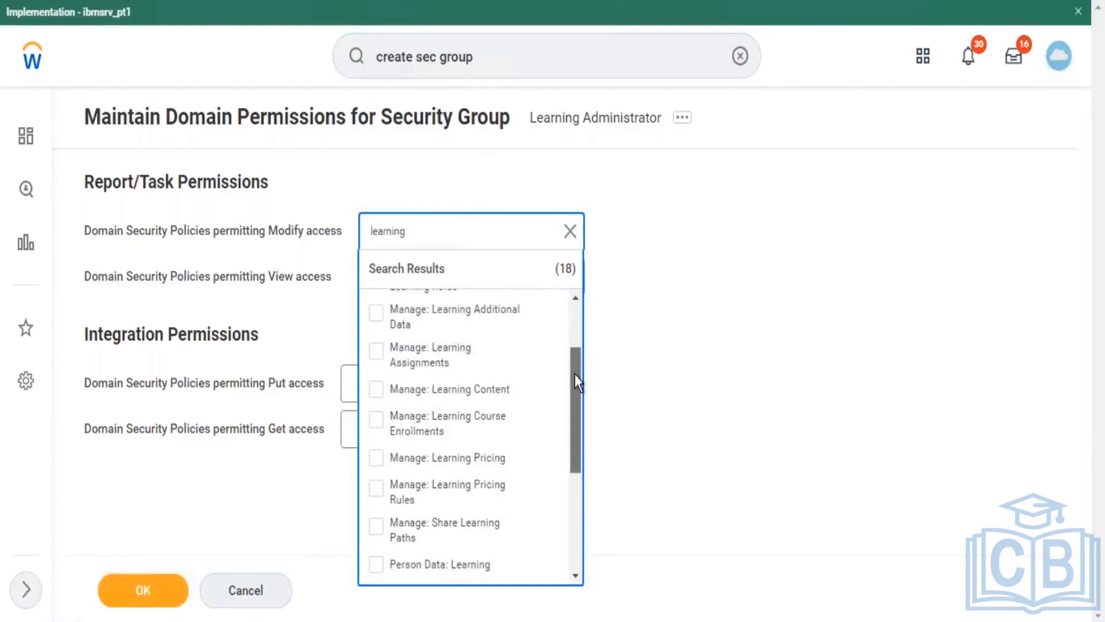
drag(575, 379, 582, 285)
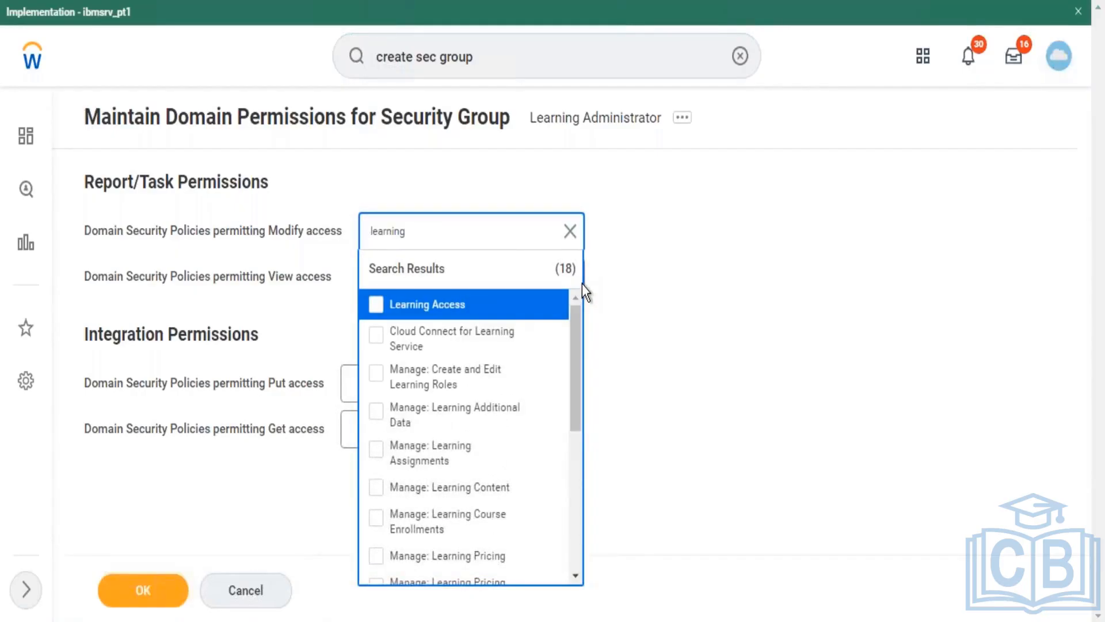
key(ctrl+a)
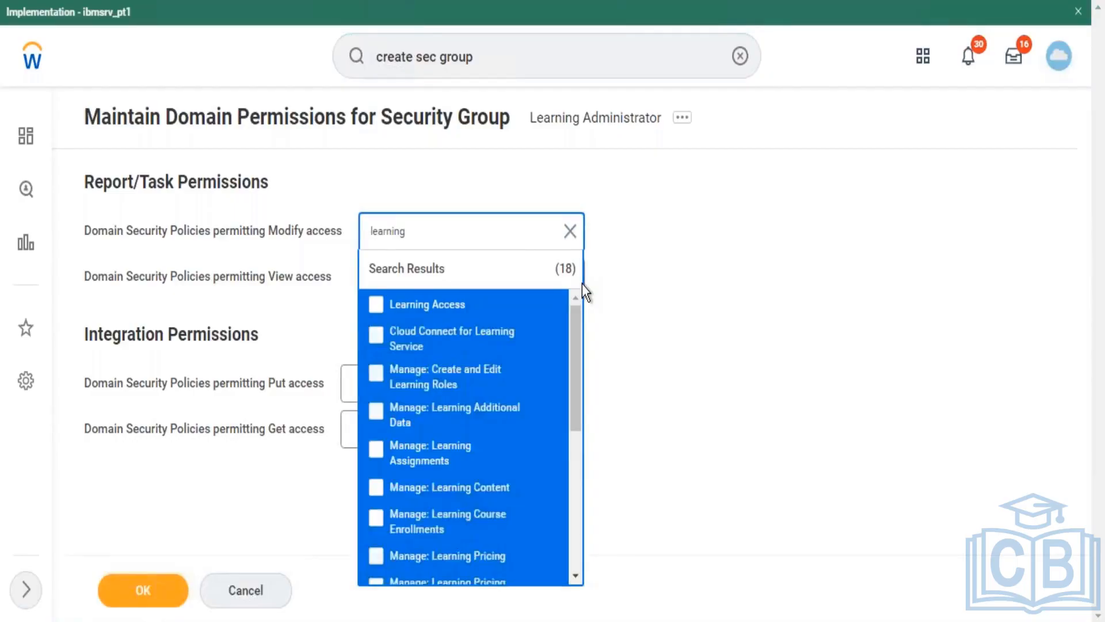
key(Return)
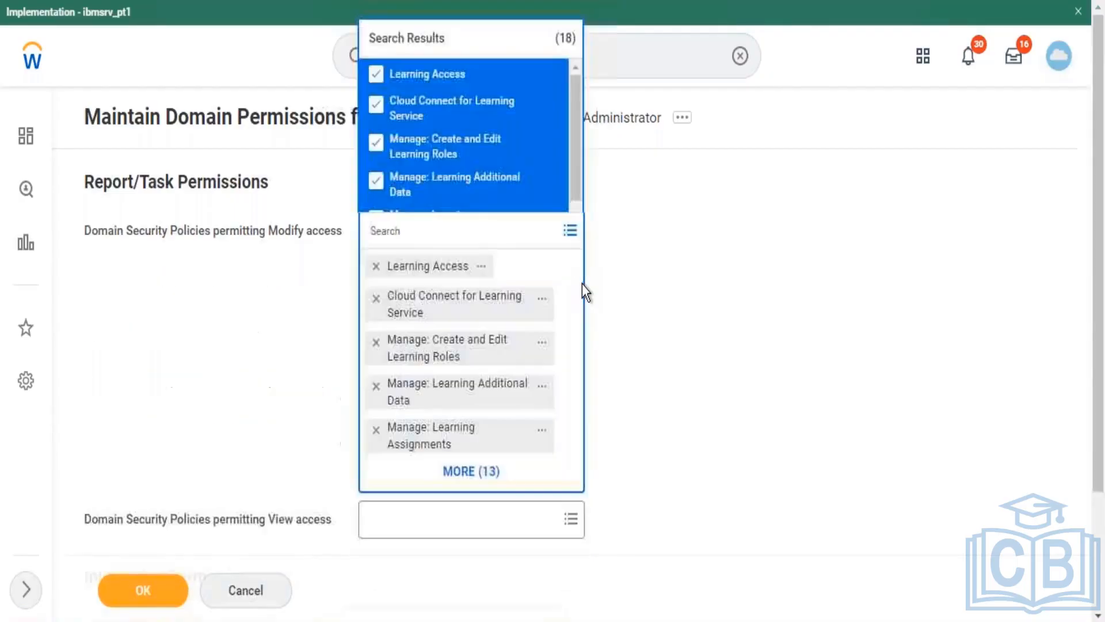
Step: Add the same 18 'learning' domain policies to the View access field
click(293, 308)
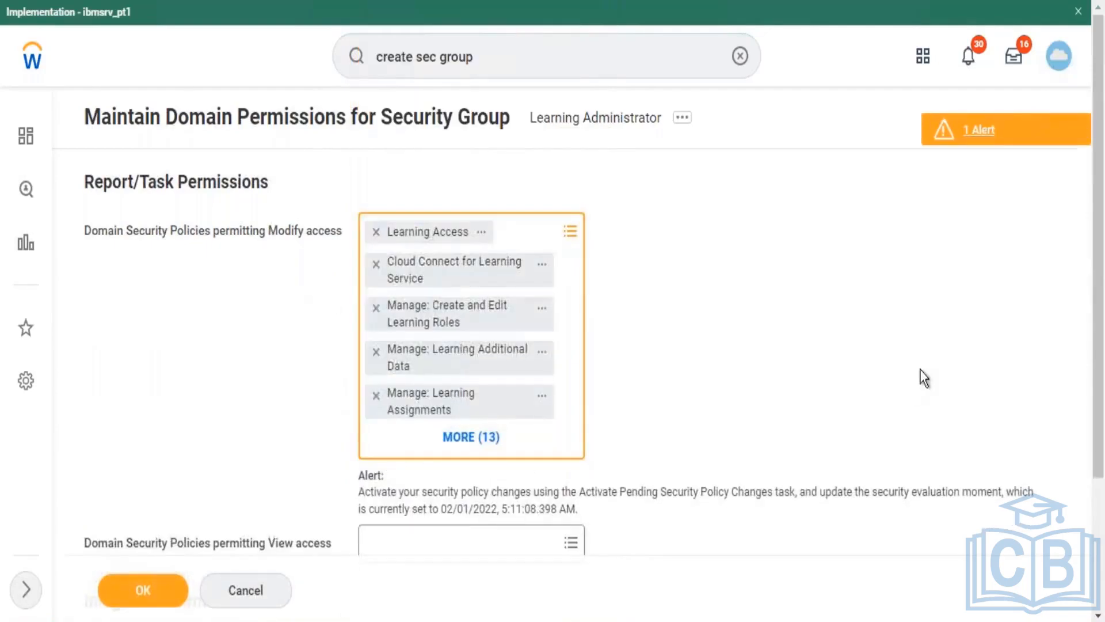
scroll(1101, 299, down, 1)
scroll(1101, 299, down, 3)
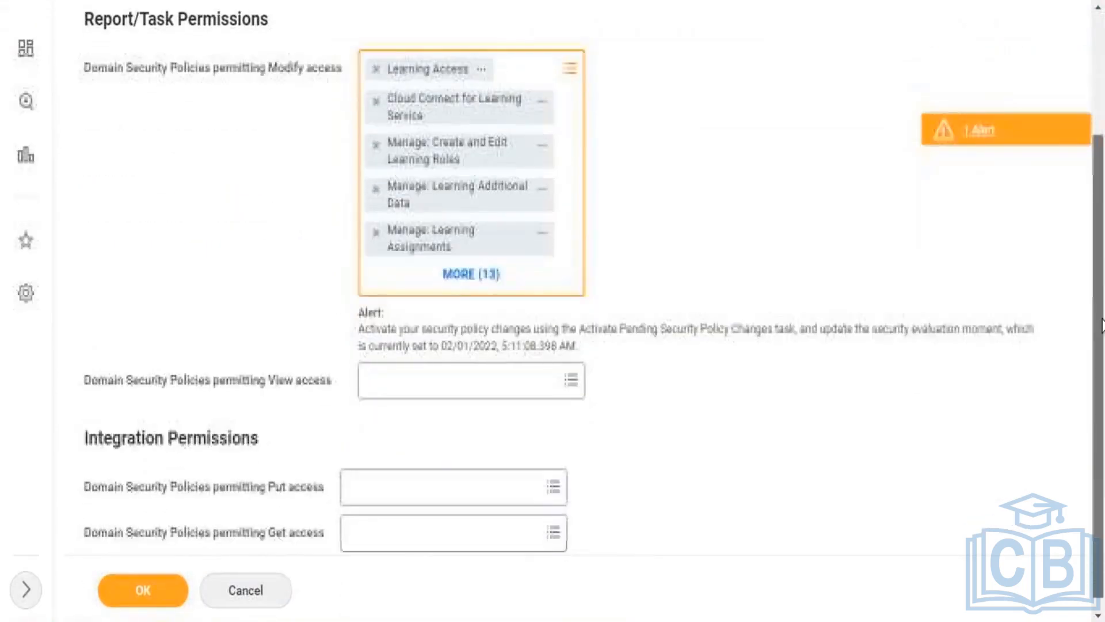
click(493, 385)
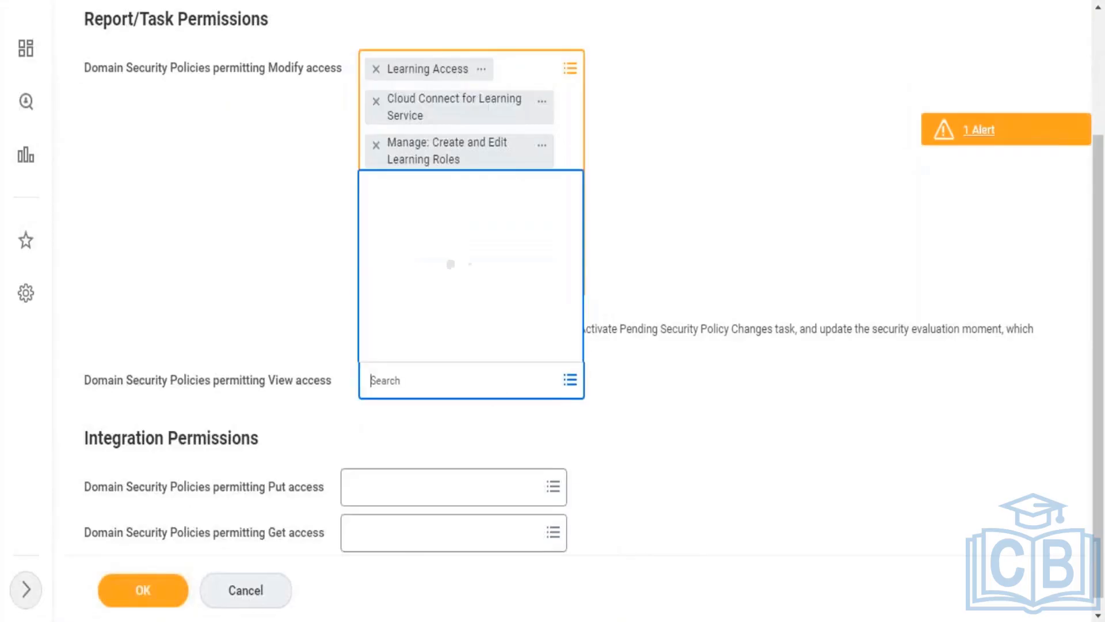
text(learning)
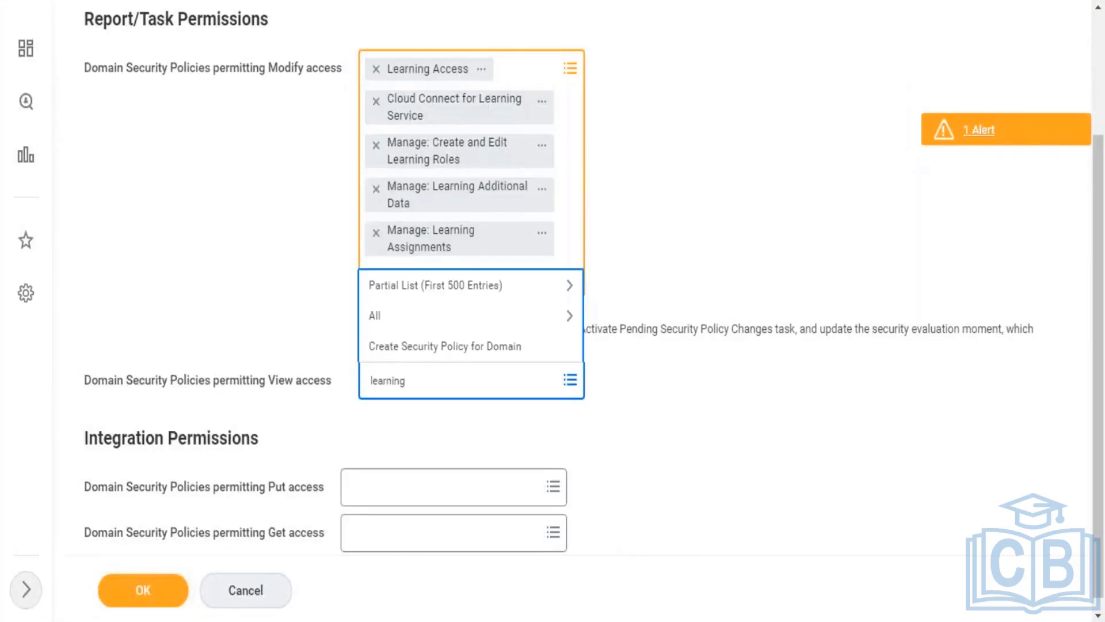
key(Return)
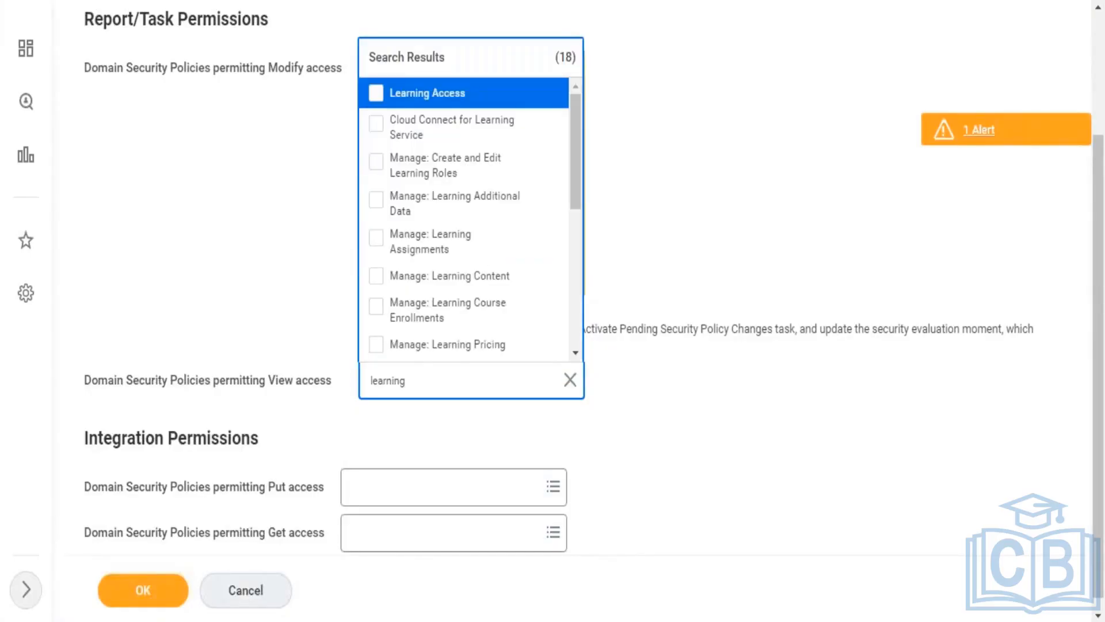
key(ctrl+a)
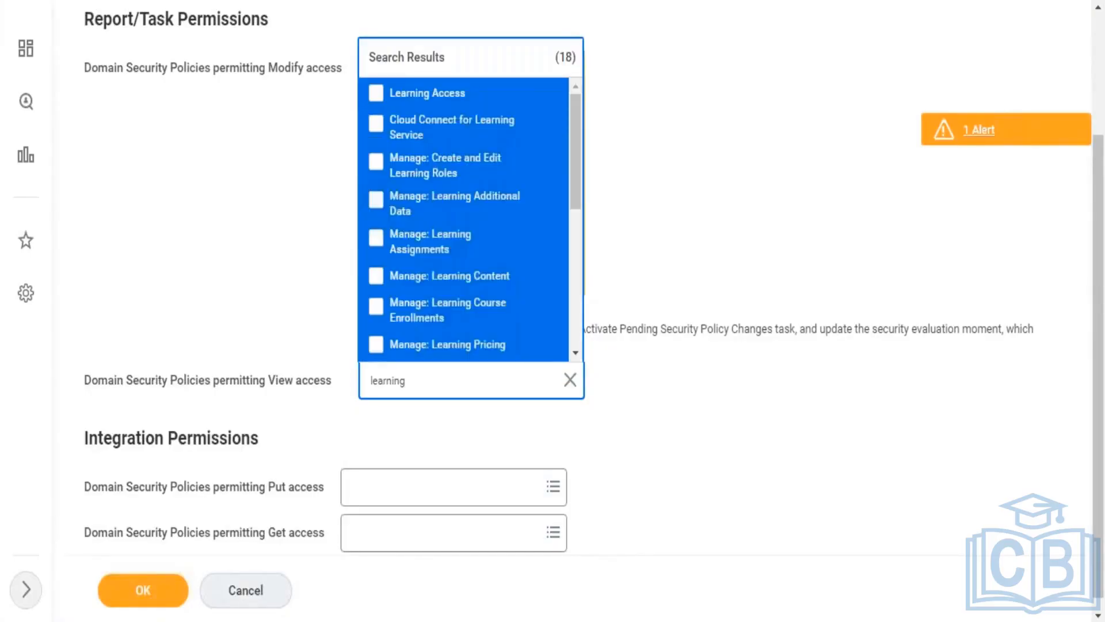
key(Return)
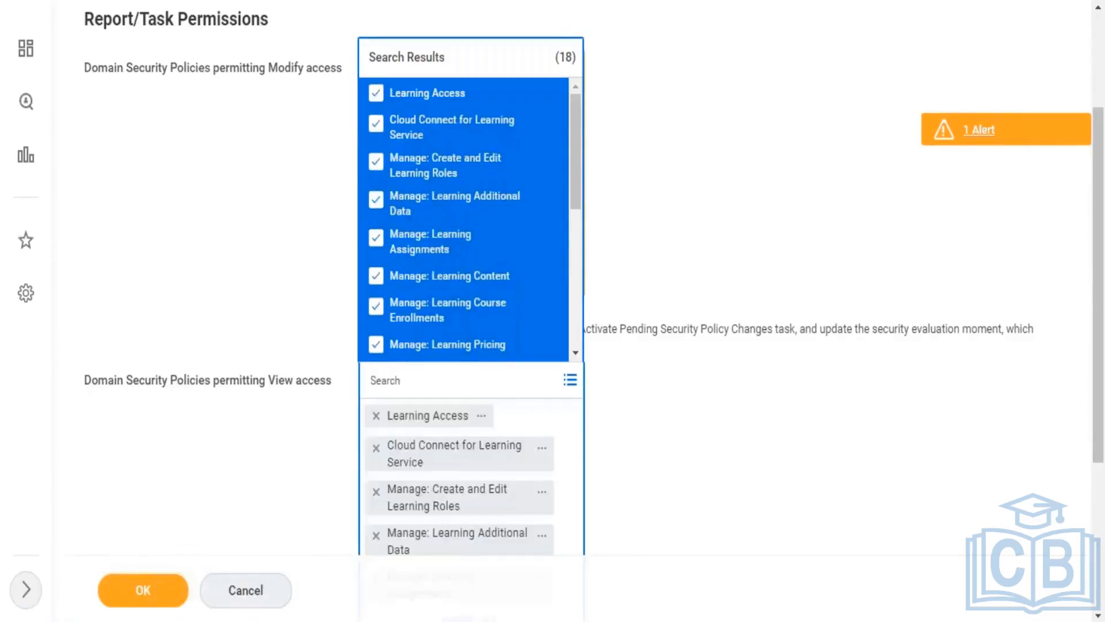
Step: Close the results list and submit the domain permission changes
click(616, 461)
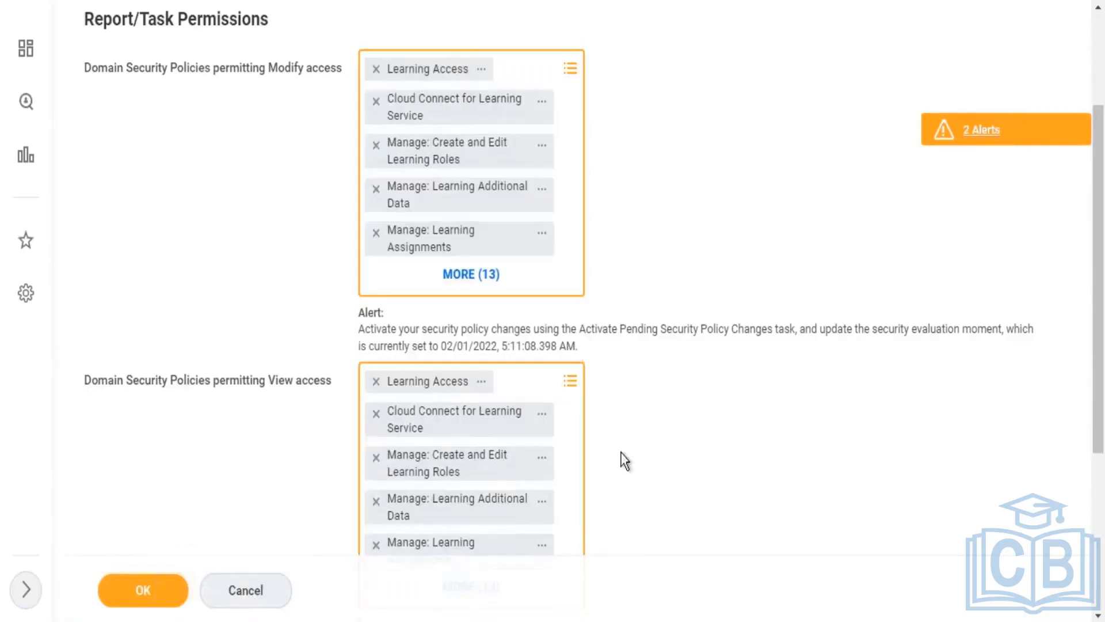
drag(1103, 202, 1104, 87)
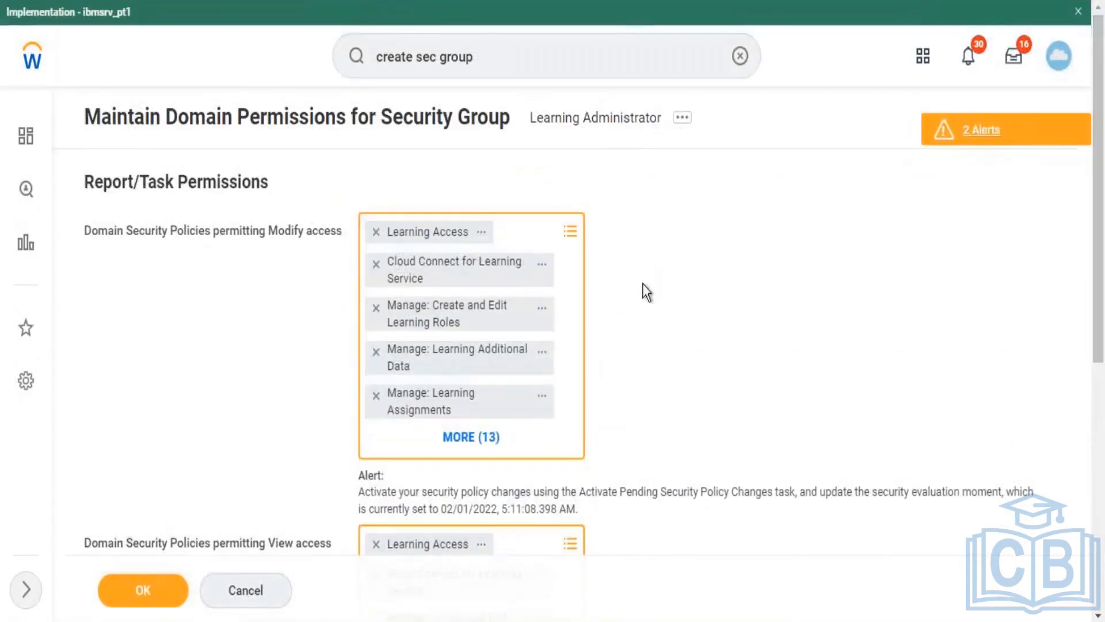
click(142, 590)
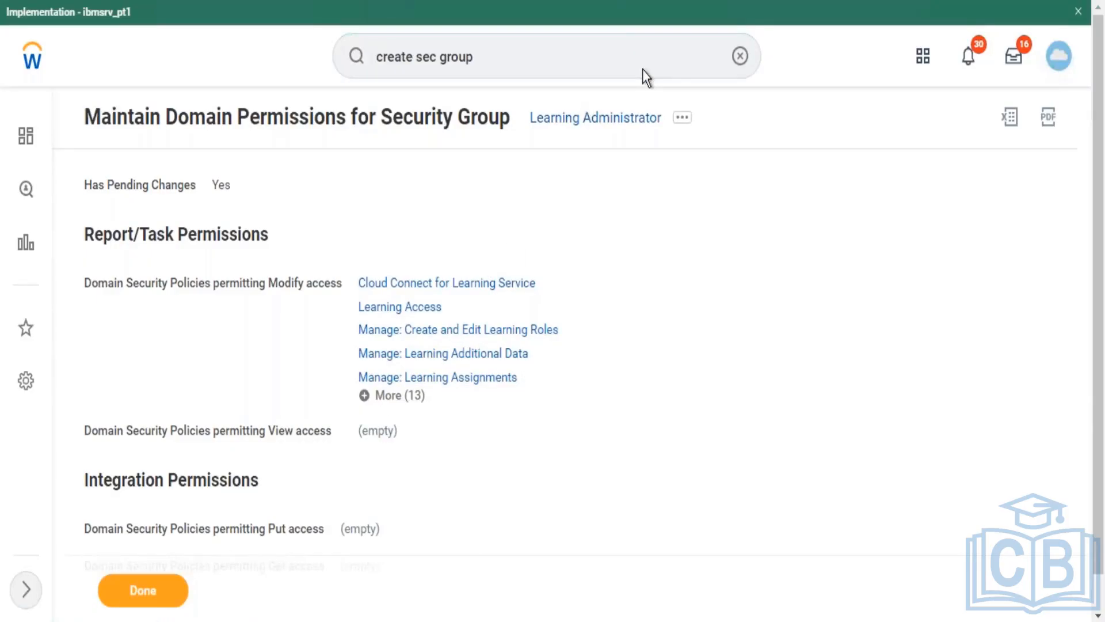
Step: Finish the Maintain Domain Permissions confirmation with Done and return to the home page
click(156, 596)
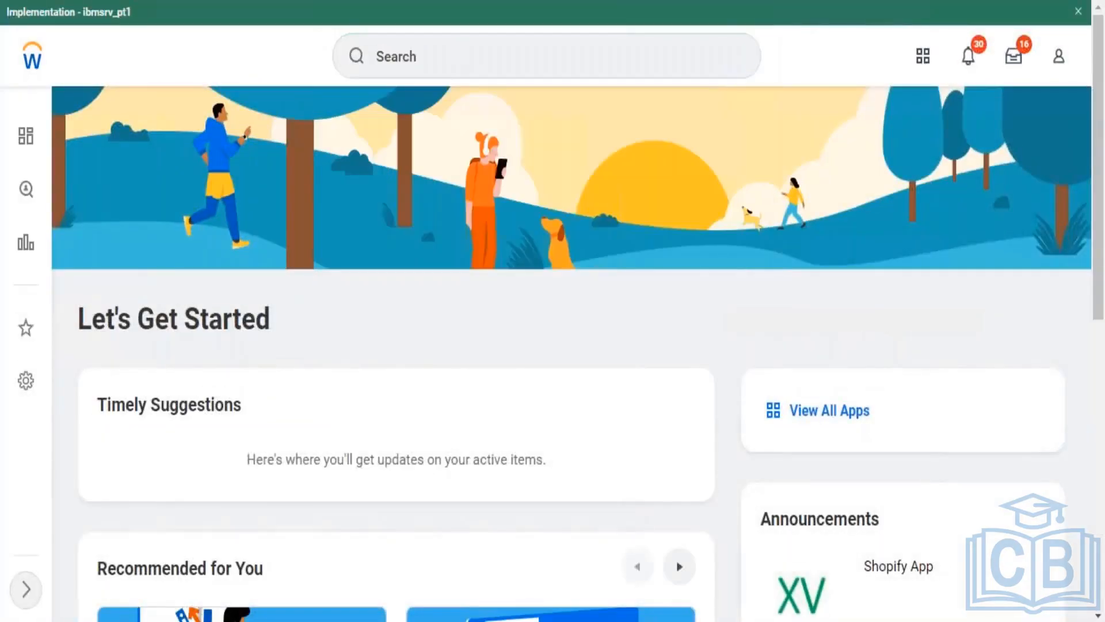
scroll(553, 310, down, 10)
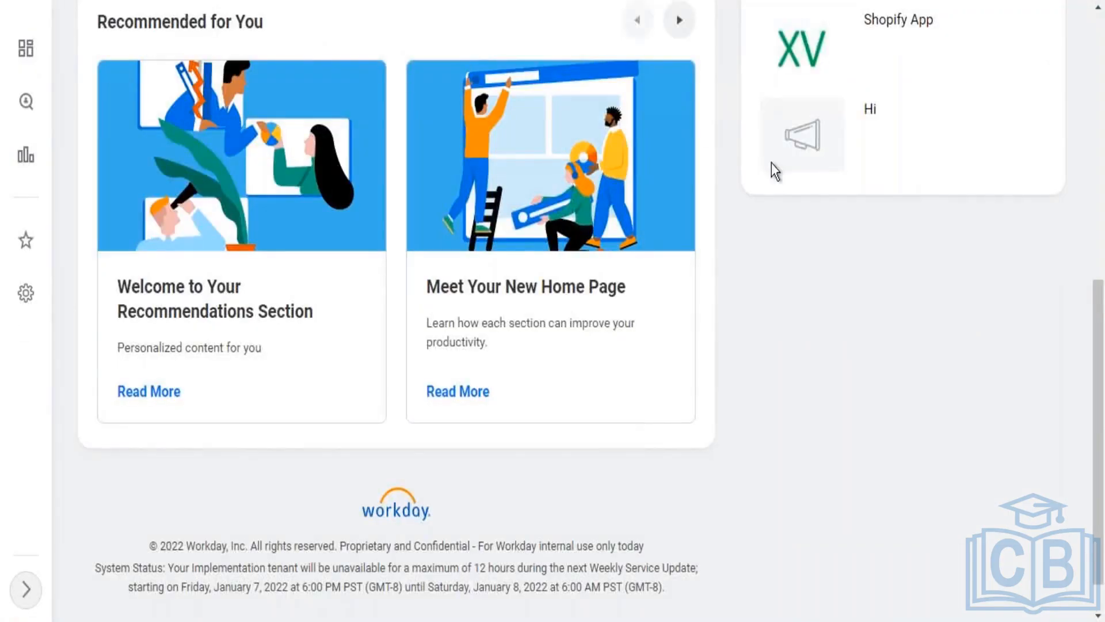
Step: Open the Activate Pending Security Policy Changes task via an 'activate pendi' search
click(1100, 26)
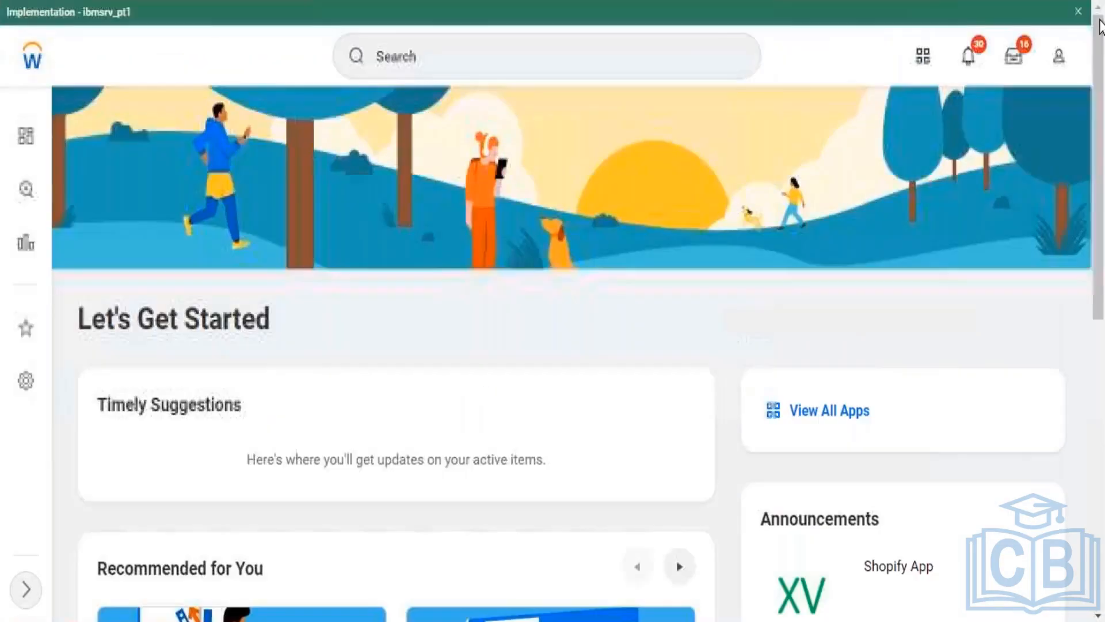
click(688, 53)
text(a)
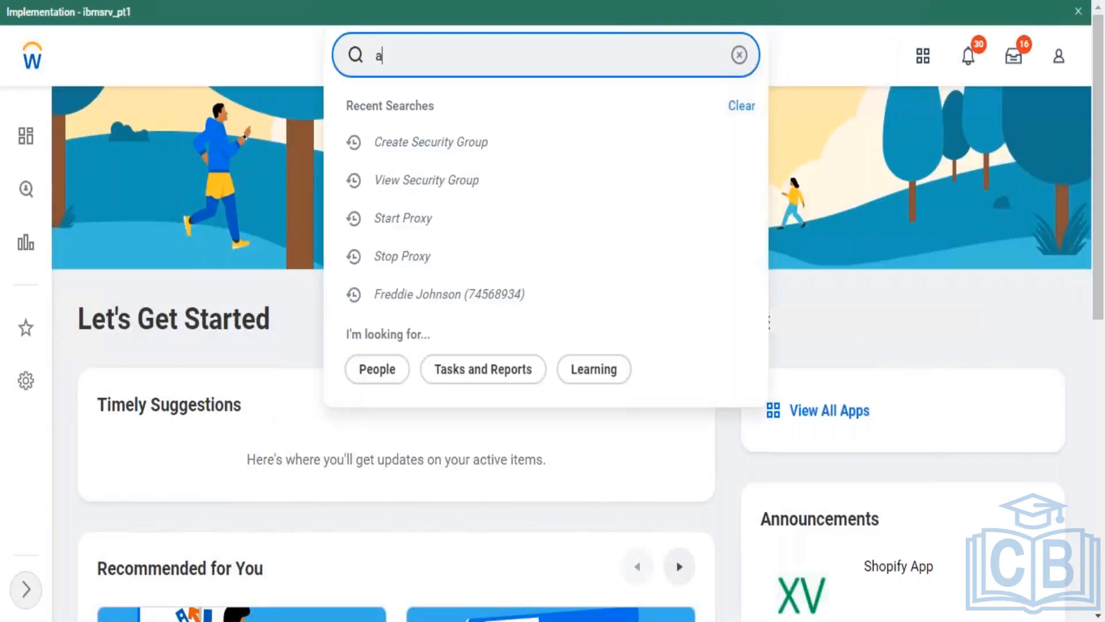
text(ctivate pendi)
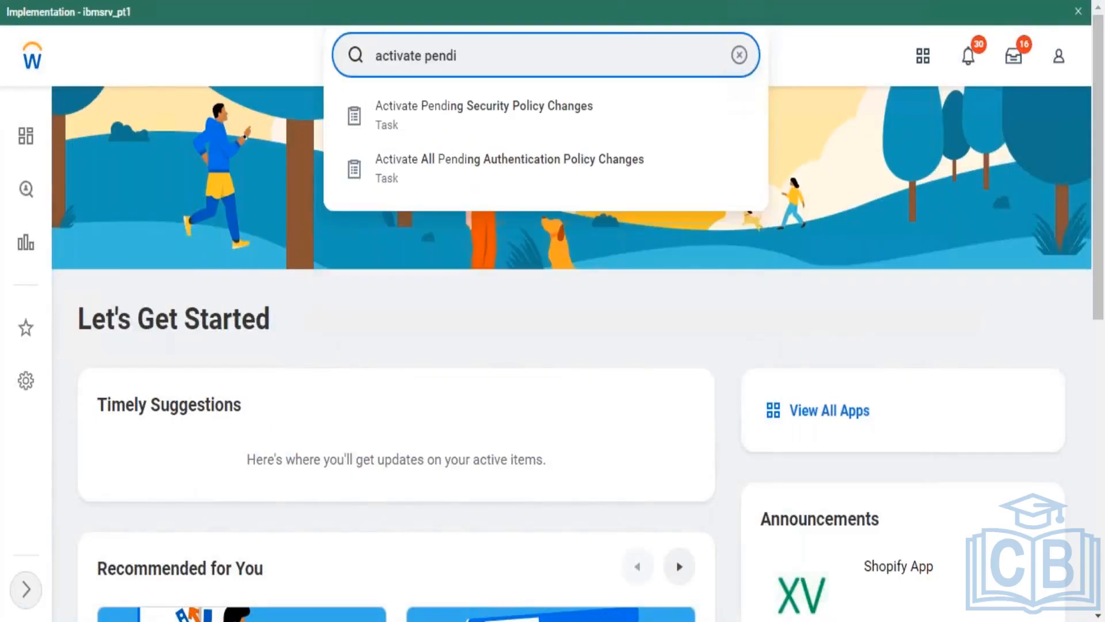
click(580, 135)
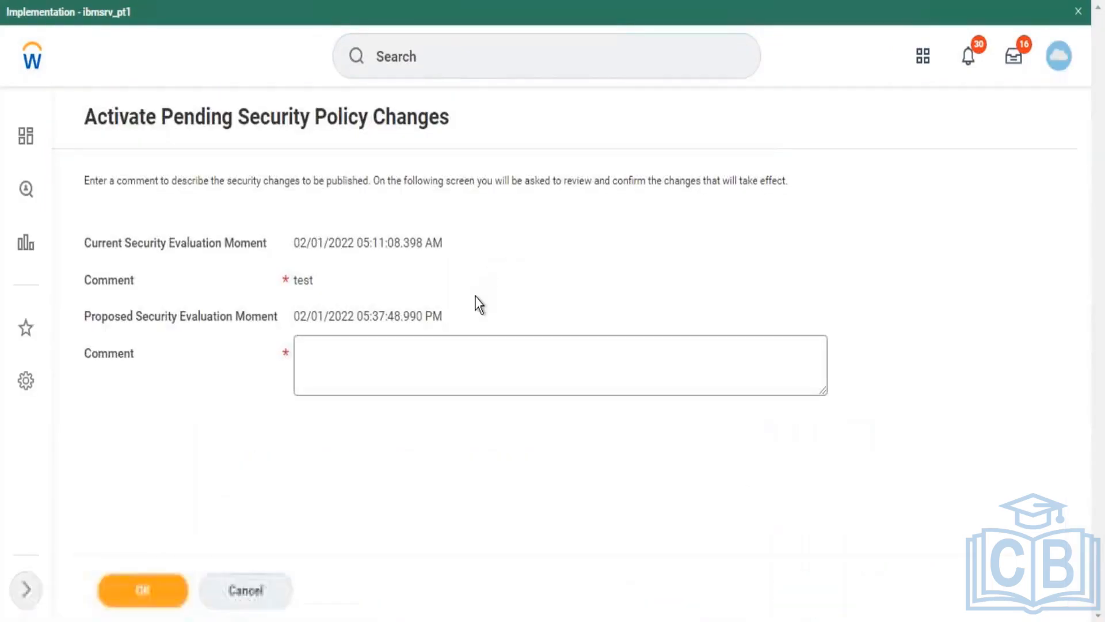
Step: Enter the comment 'Provide Learning Access to Learning Admin' and continue to the review
click(301, 352)
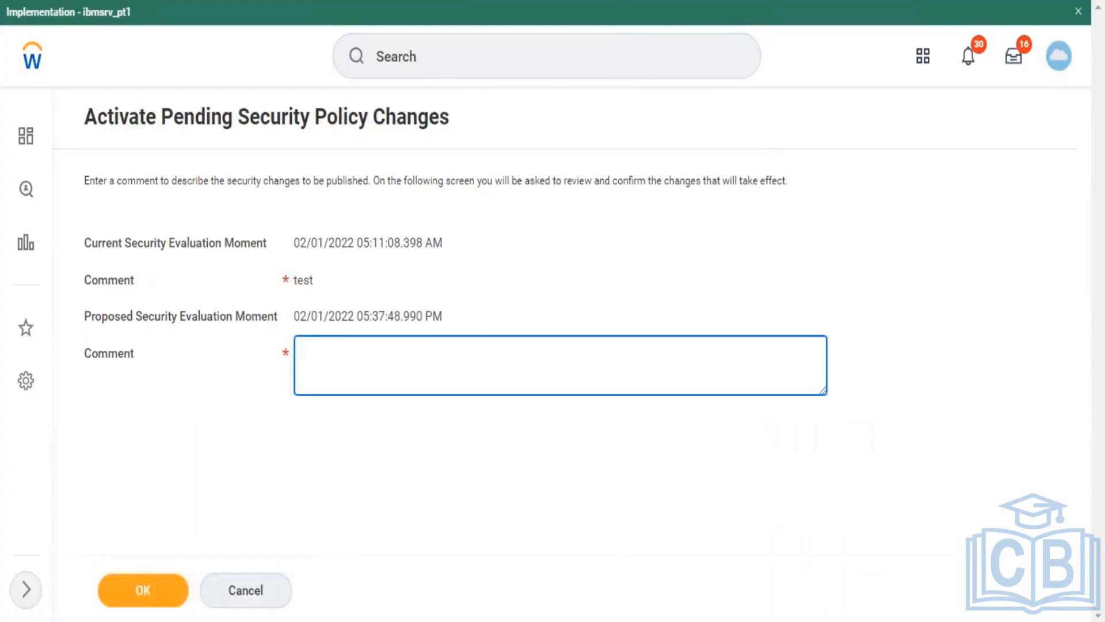
text(Provide Learning Acc)
text(es)
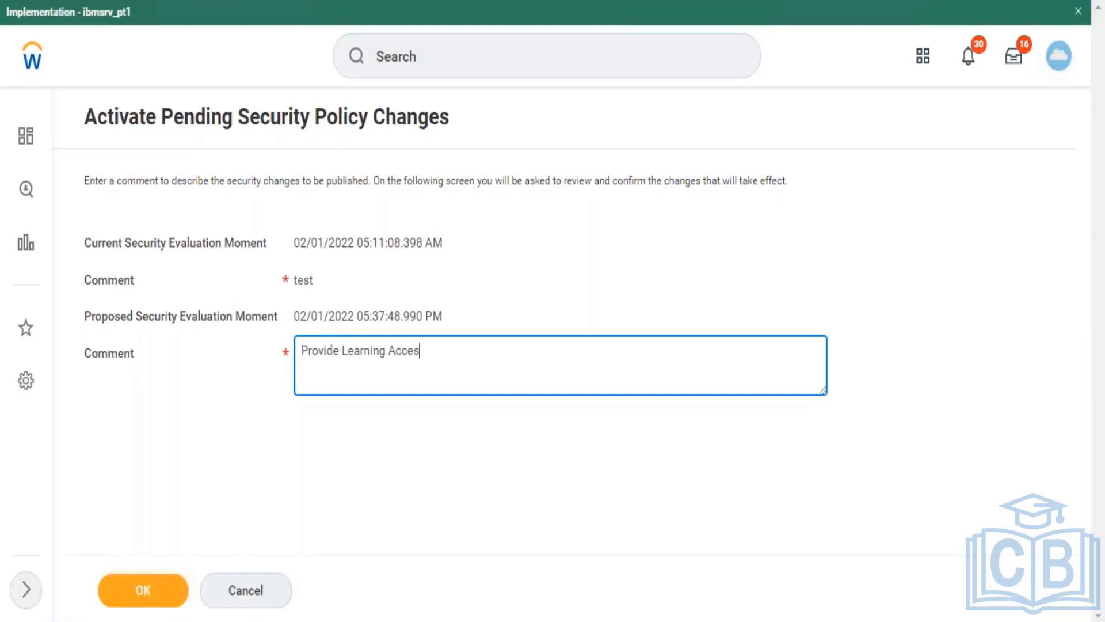
text(s to Learning Admin)
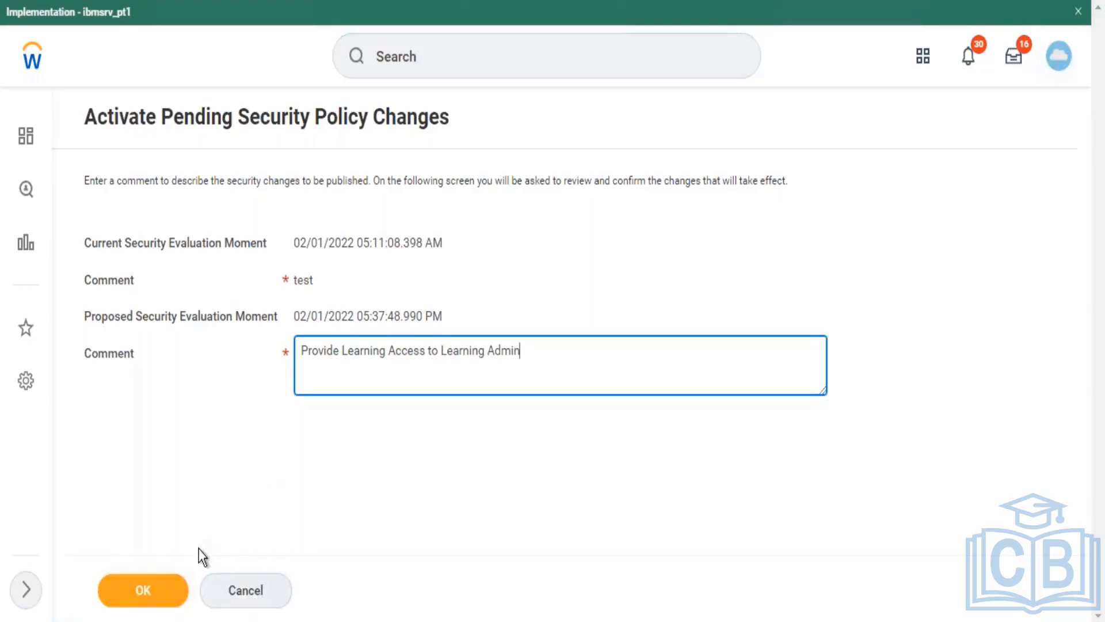
click(156, 594)
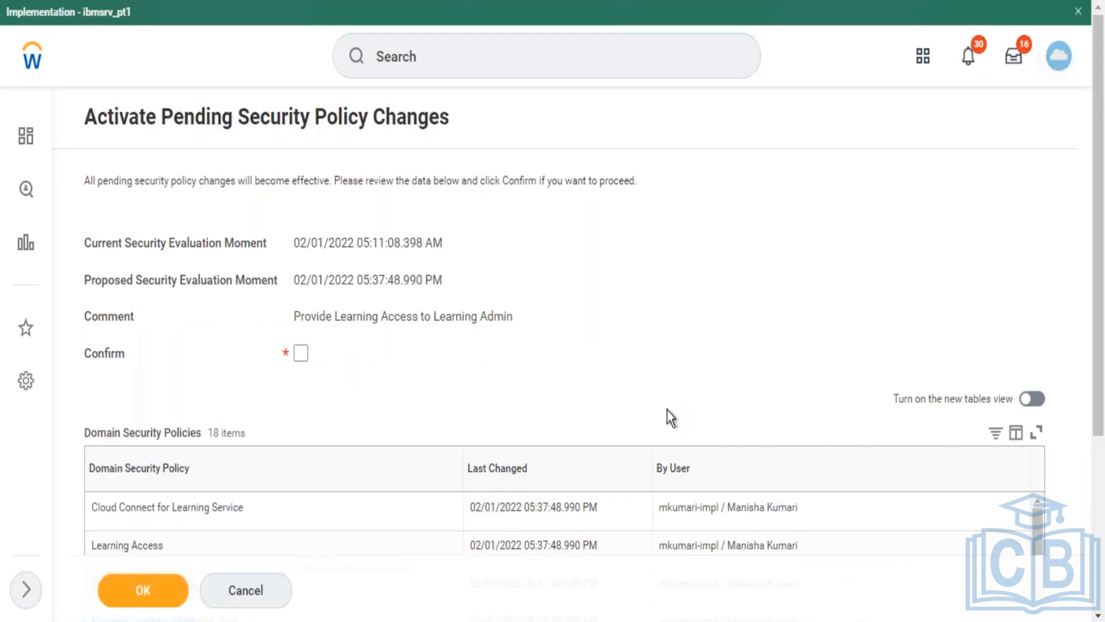
Step: Confirm and activate the 18 pending policy changes, then dismiss the tenant banner
drag(1095, 354, 1095, 369)
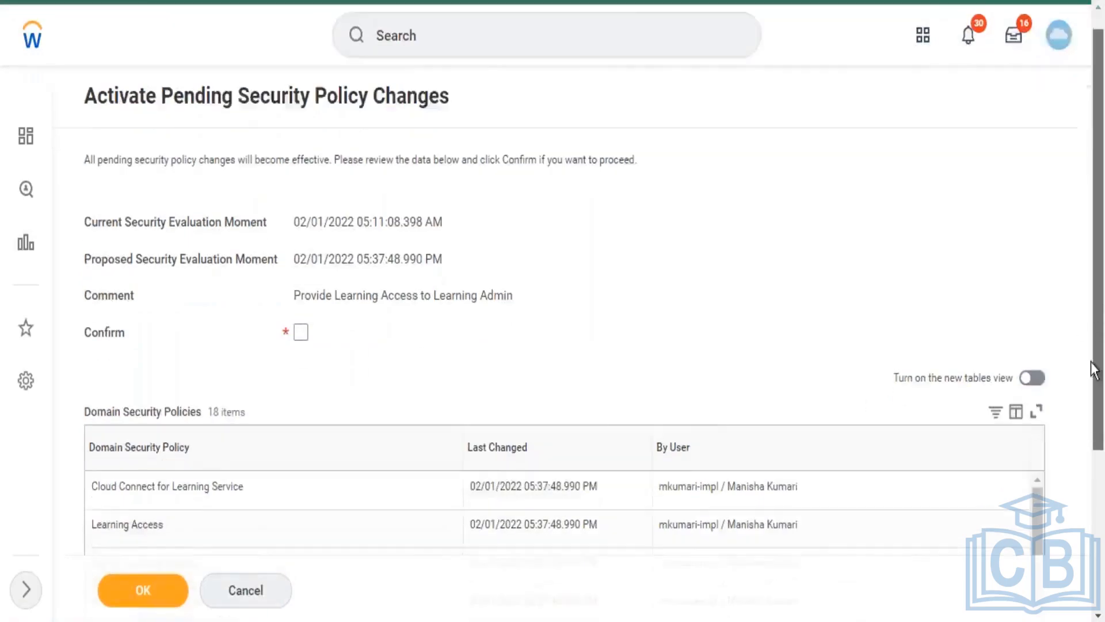
scroll(1087, 389, down, 4)
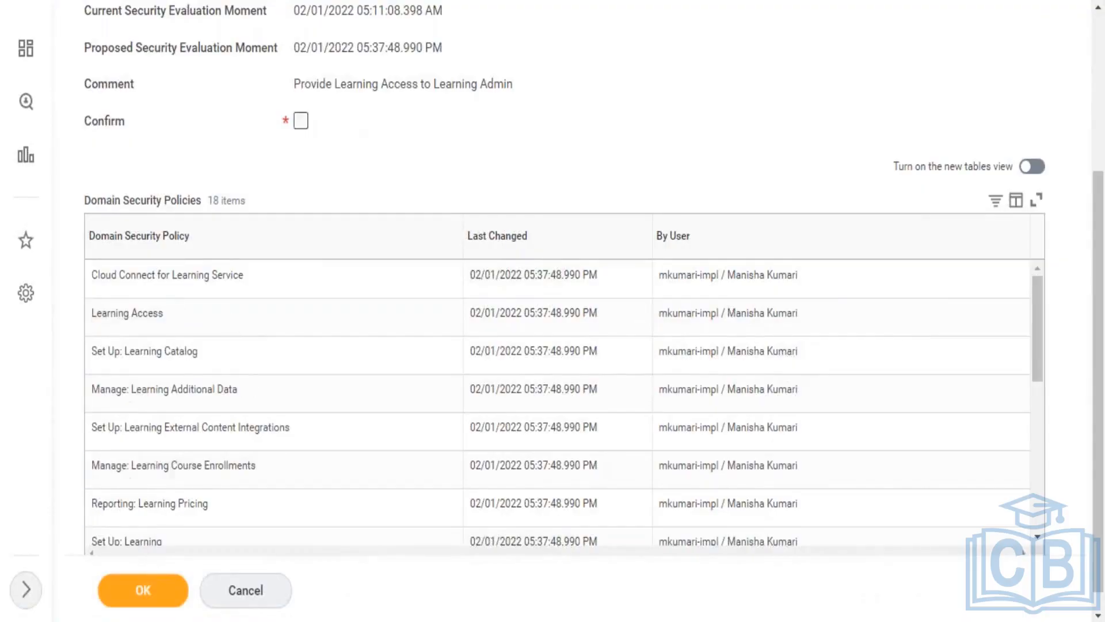
click(300, 120)
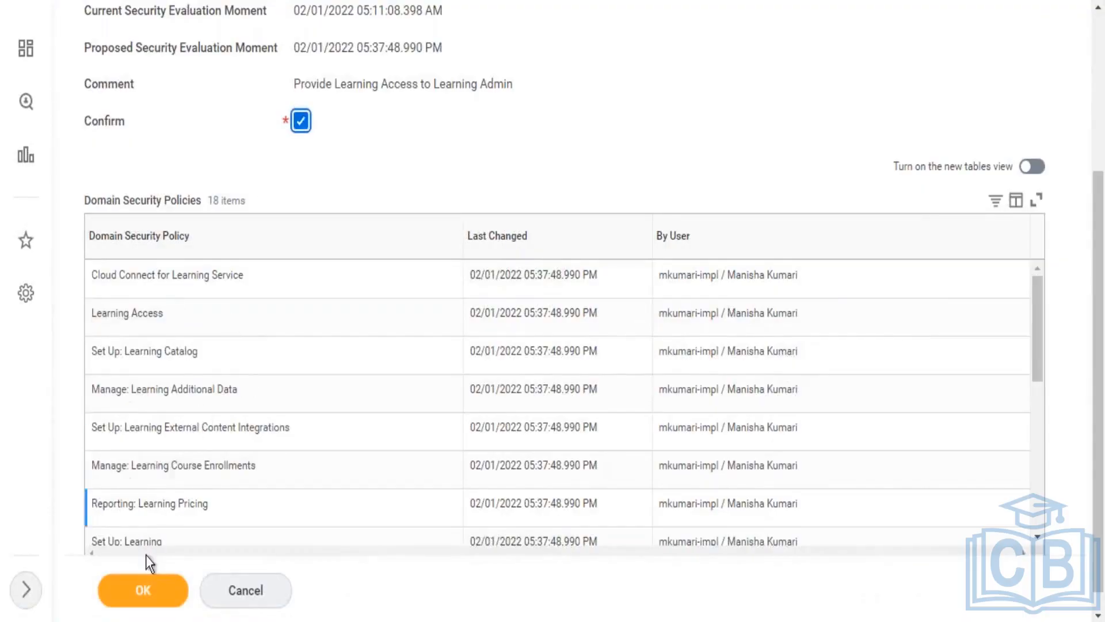
click(143, 597)
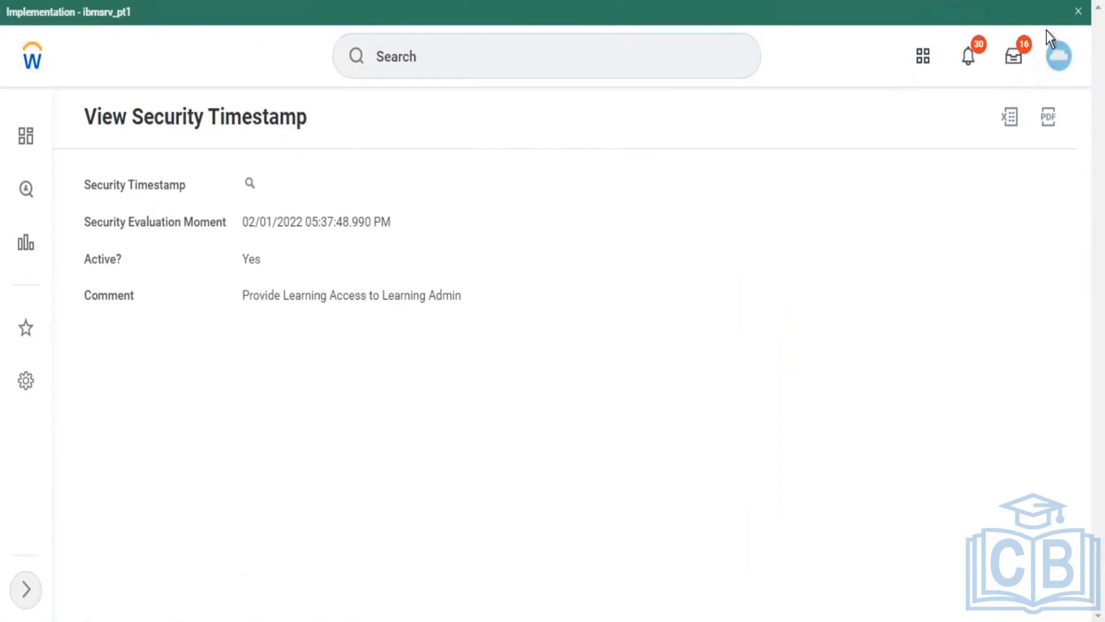
click(1078, 11)
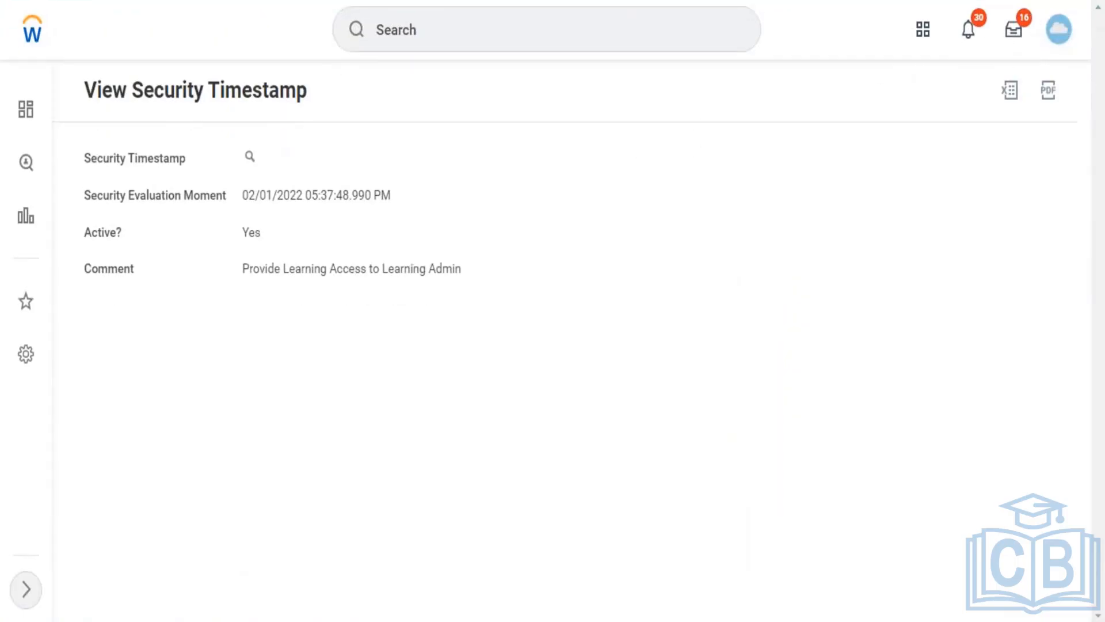
Step: Search workers by first name, open a matching worker's profile, and view its Security Profile actions
click(629, 36)
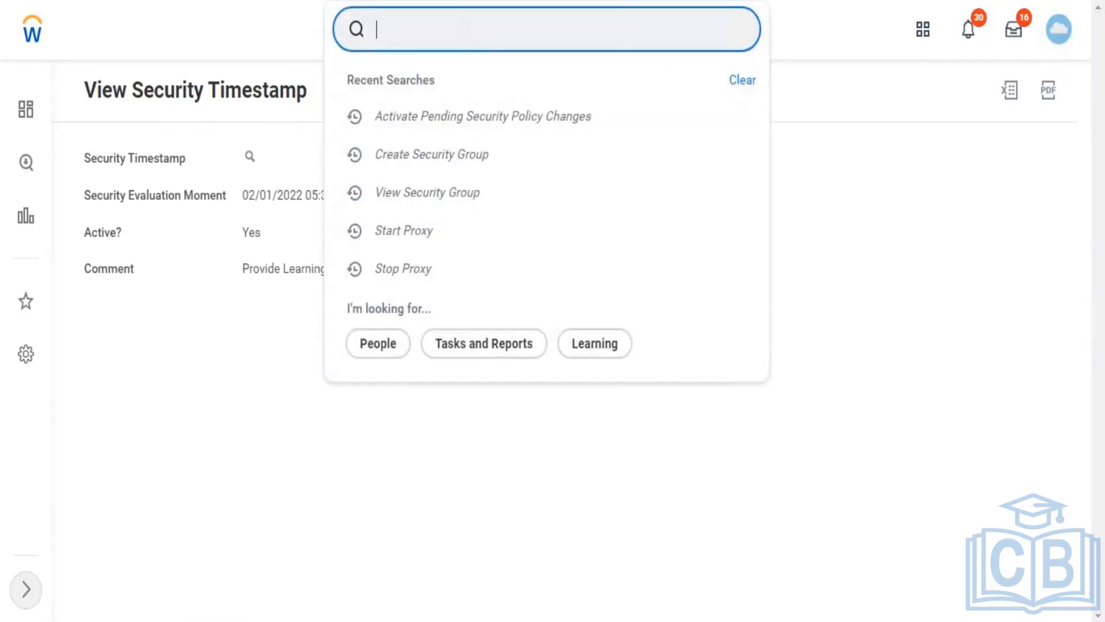
text(john)
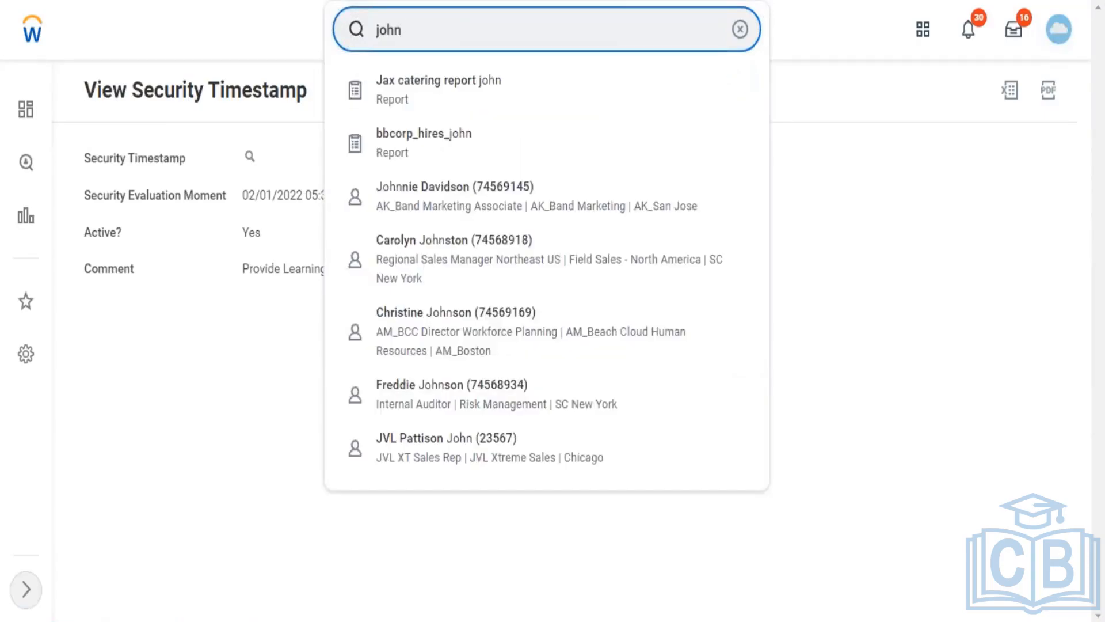
click(459, 333)
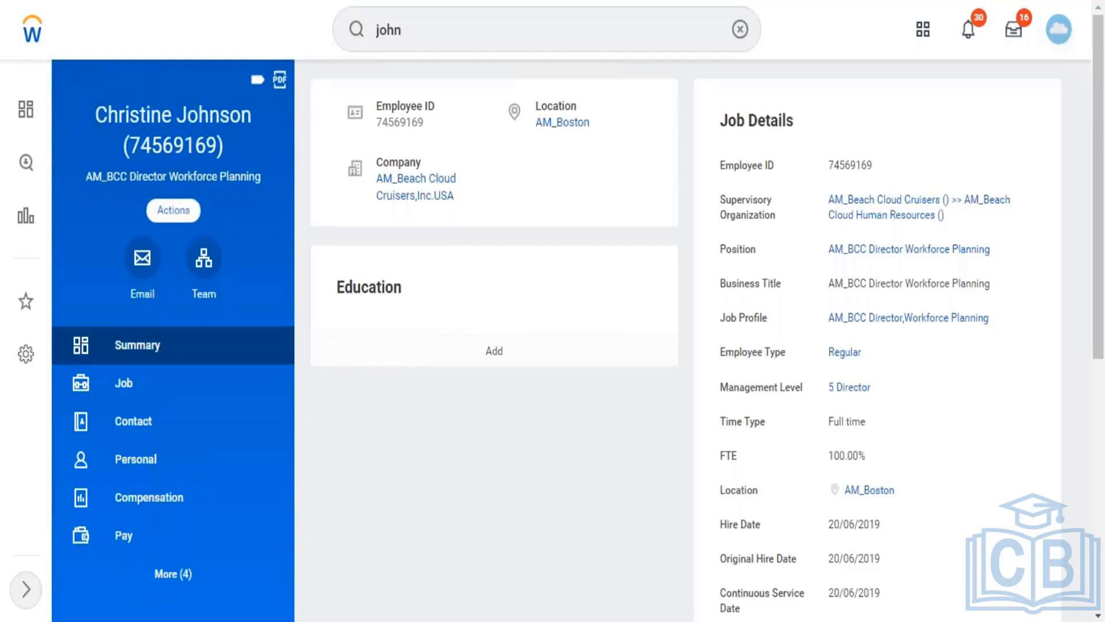
click(173, 210)
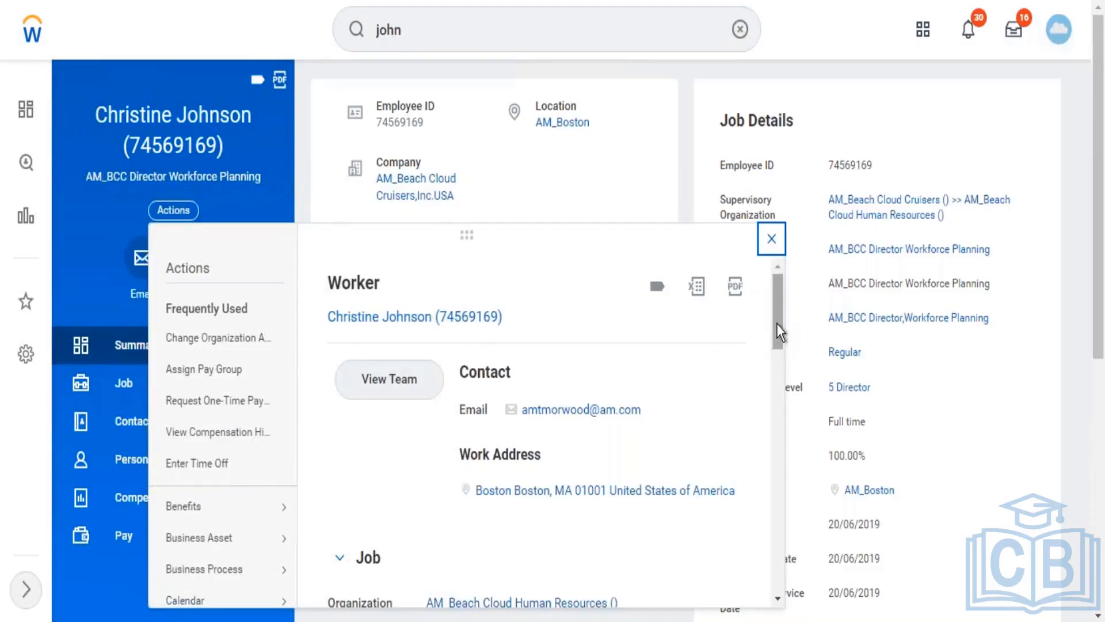
drag(776, 324, 772, 581)
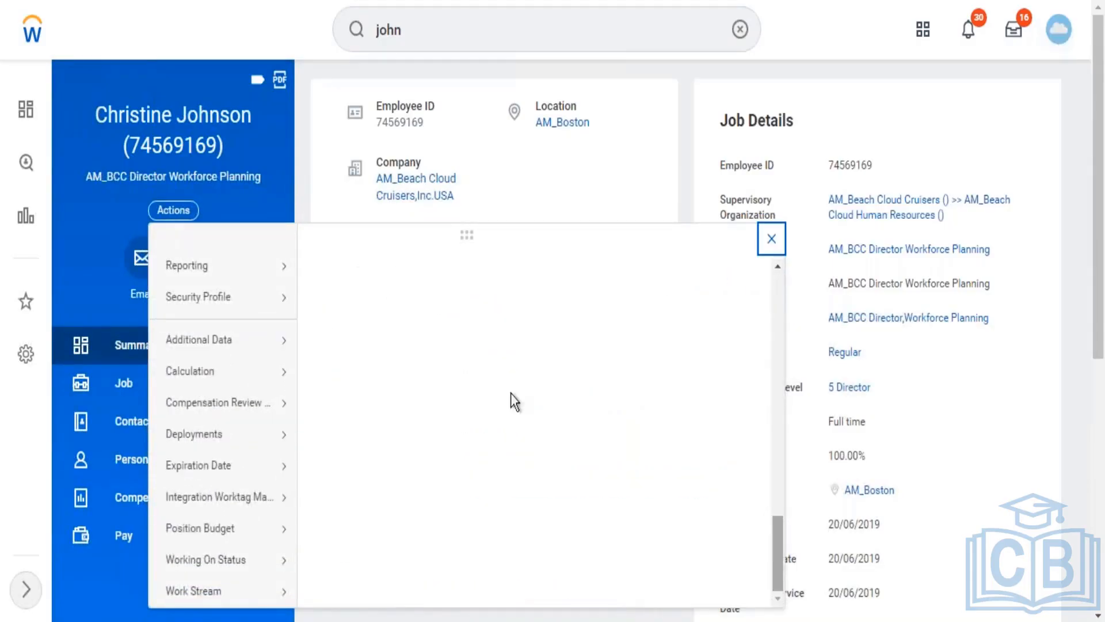
mouse_move(296, 308)
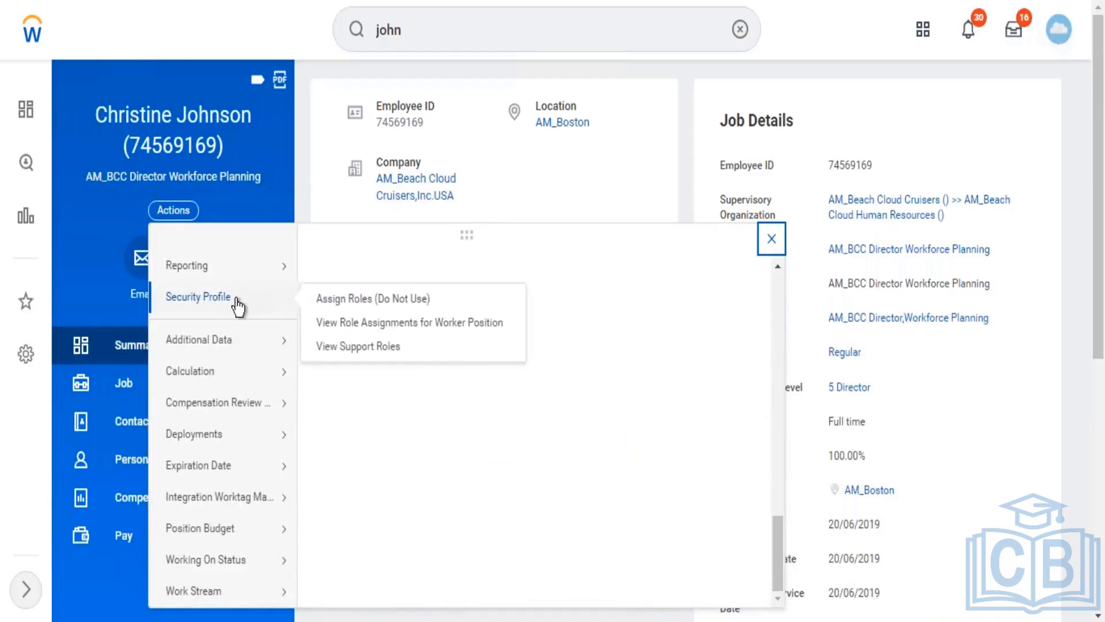
Step: Redo the name search, open another matching worker, and review its Security Profile actions
click(435, 29)
key(BackSpace)
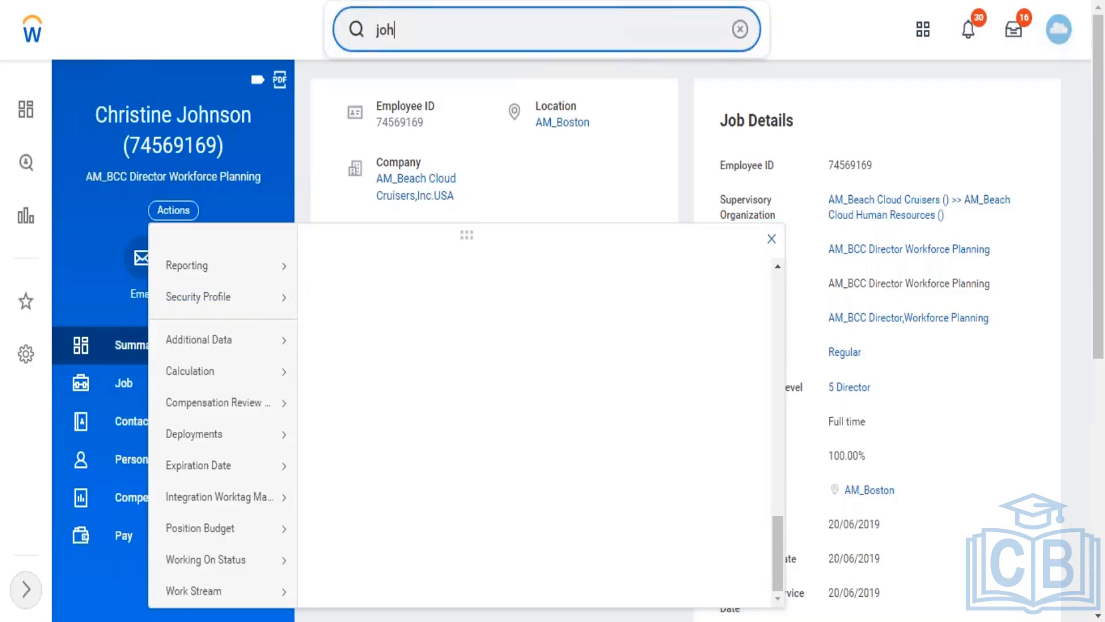
key(BackSpace)
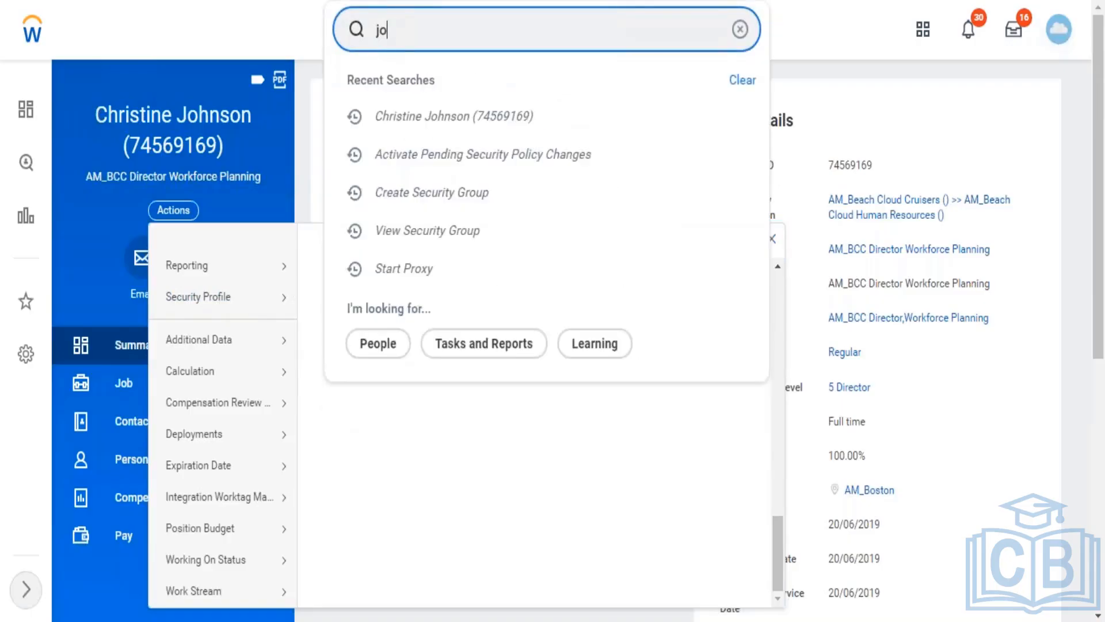
key(BackSpace)
key(BackSpace)
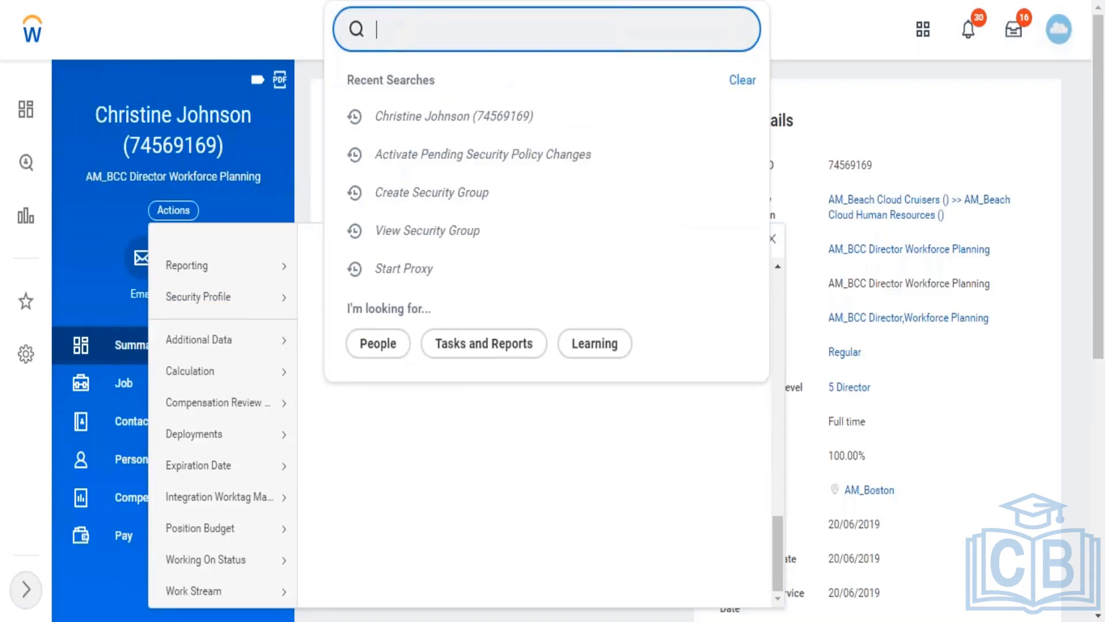
text(John)
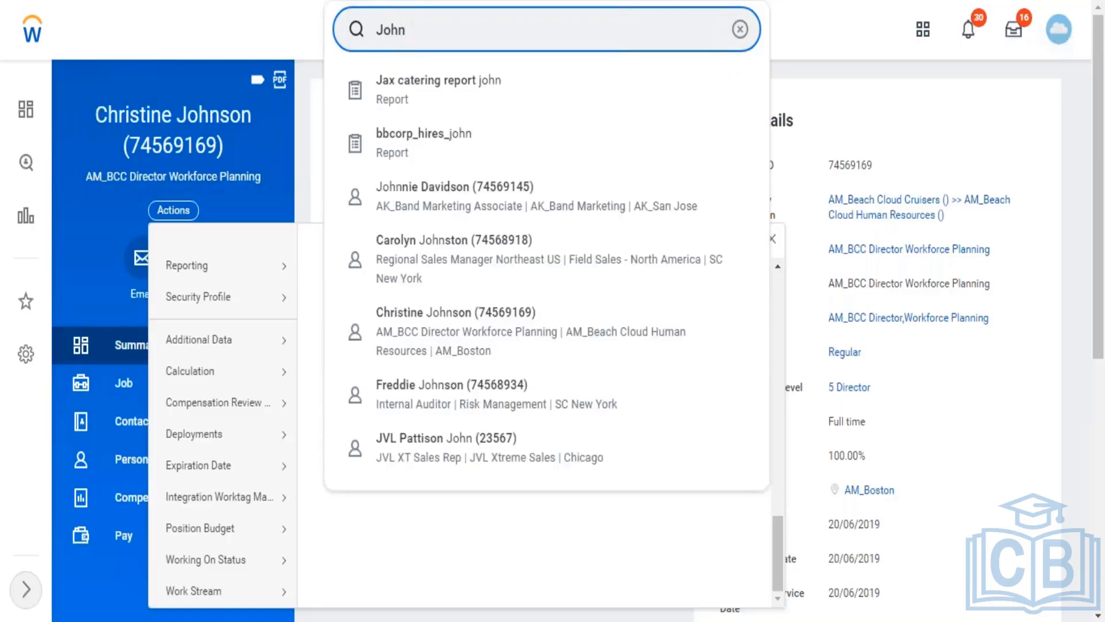
click(432, 261)
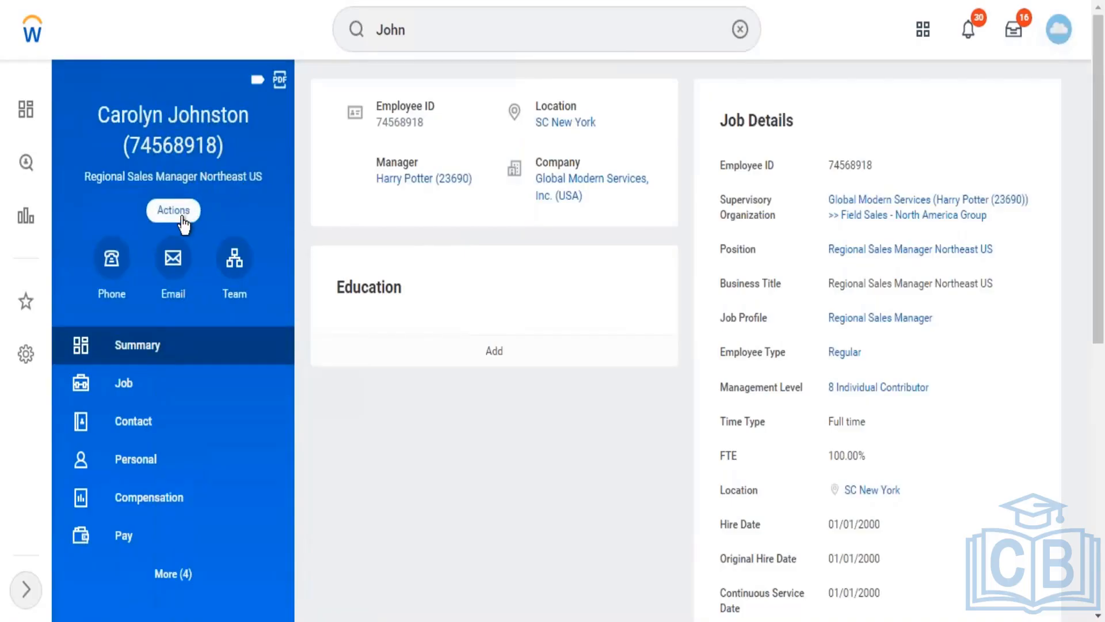
click(182, 219)
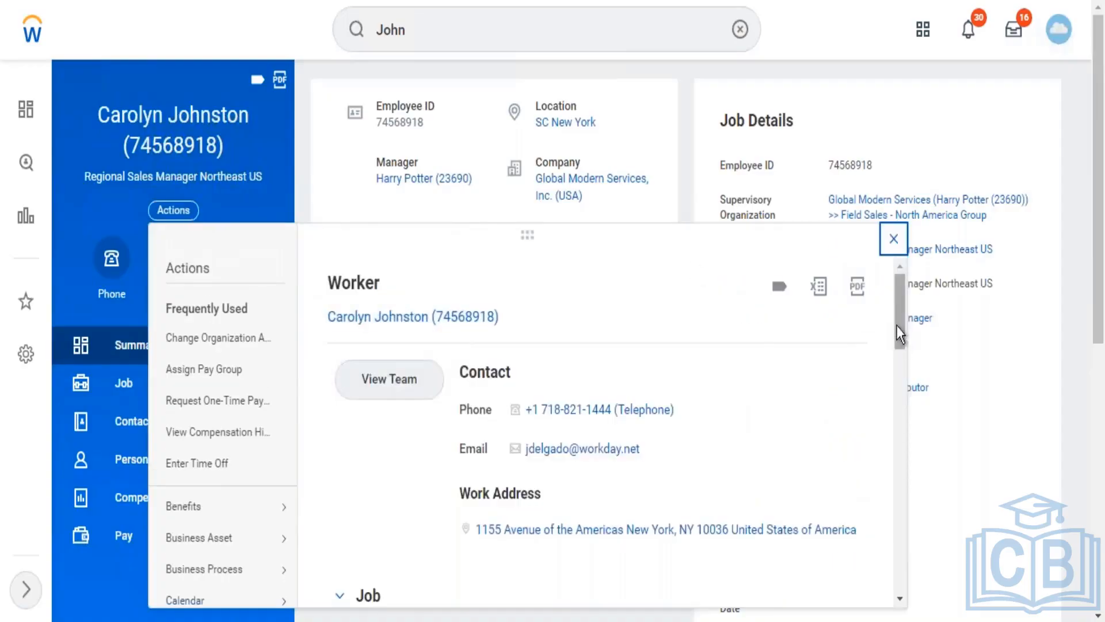
drag(896, 409, 906, 580)
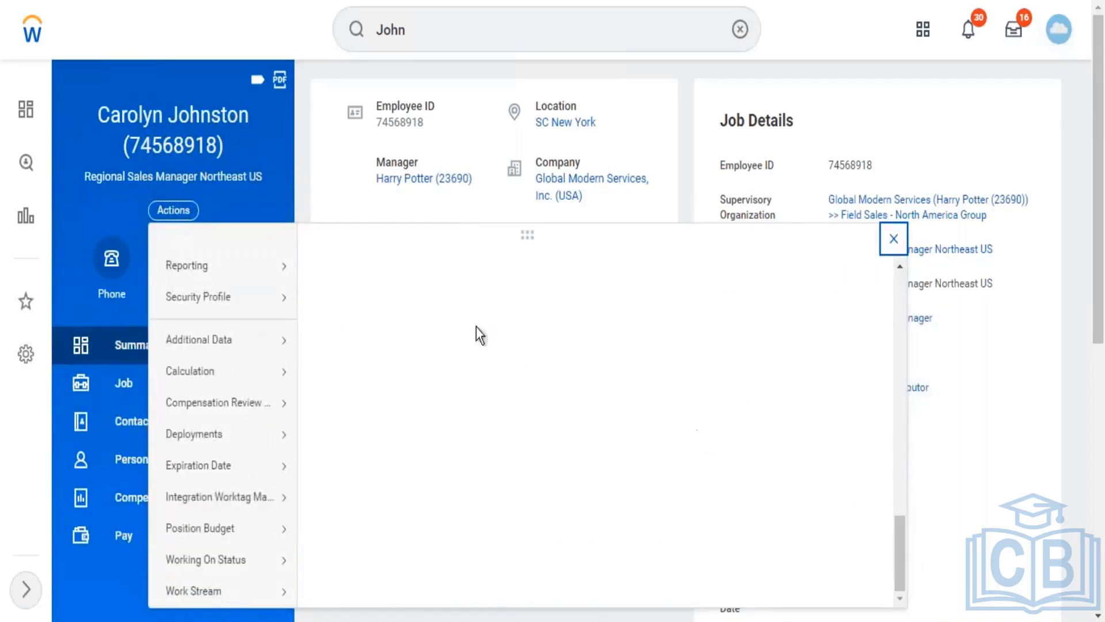
mouse_move(286, 302)
Step: Run the View Security Group report for Learning Administrator, listing its 18 learning domain policies
click(740, 35)
text(v)
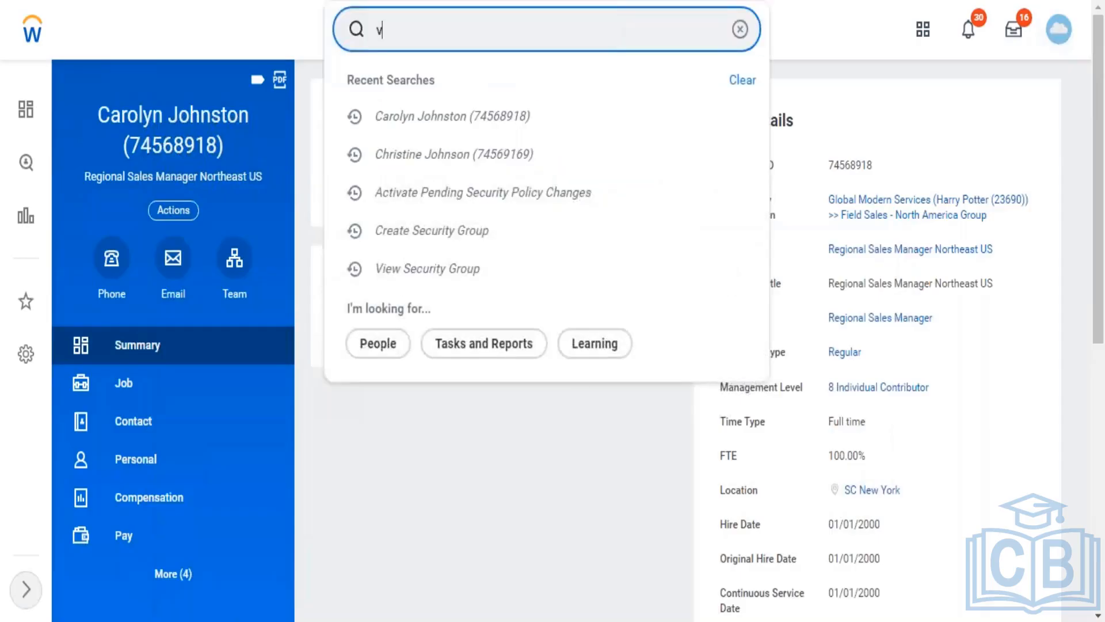
text(iew sec group)
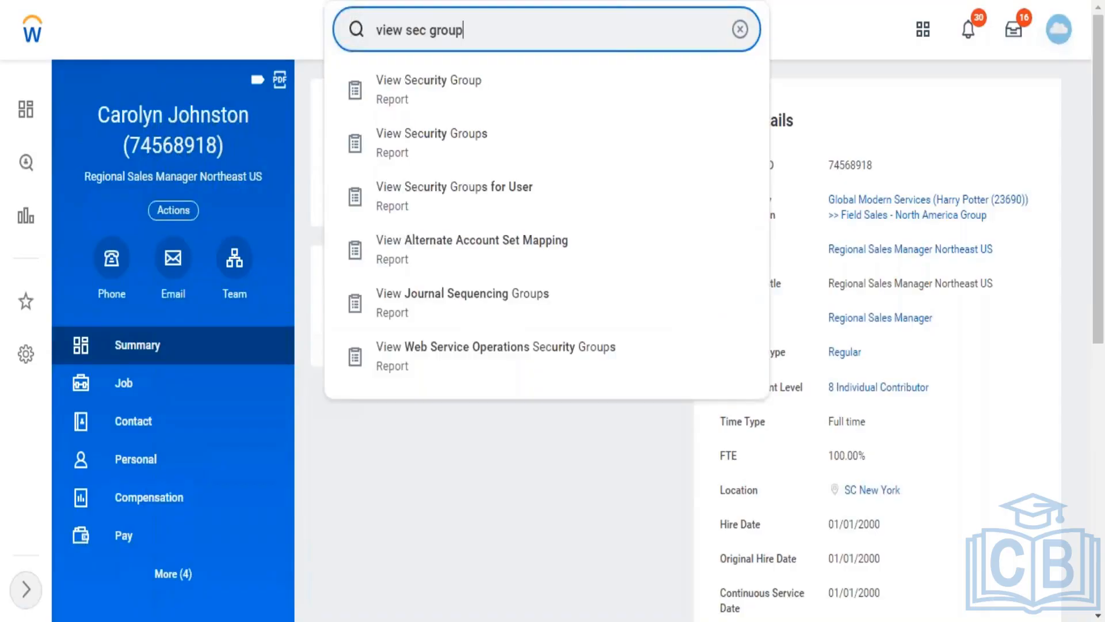
click(574, 73)
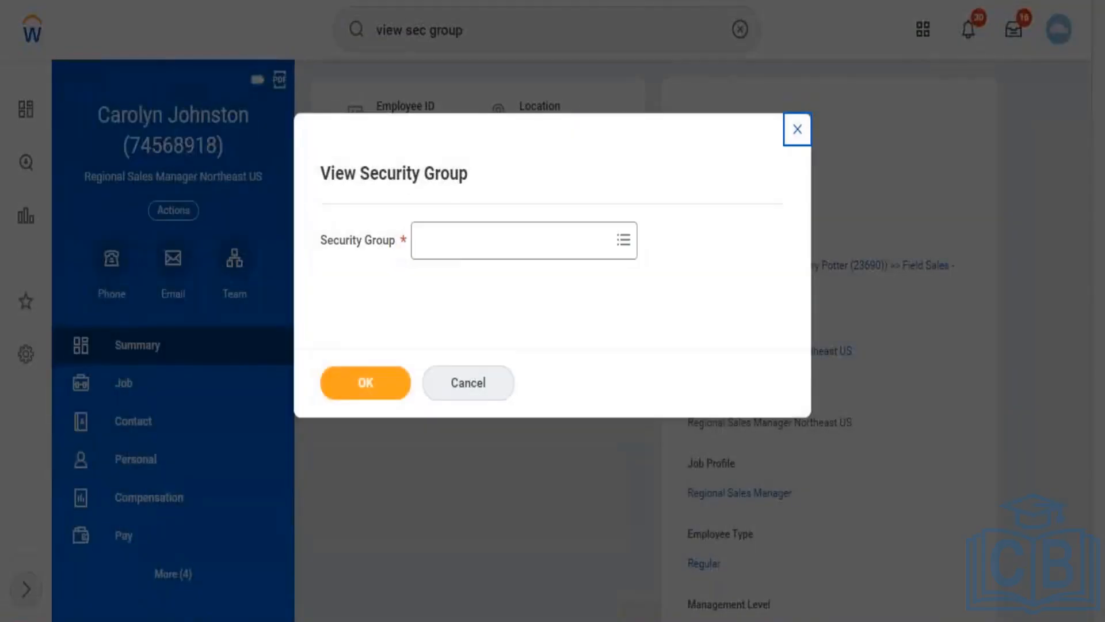
click(461, 254)
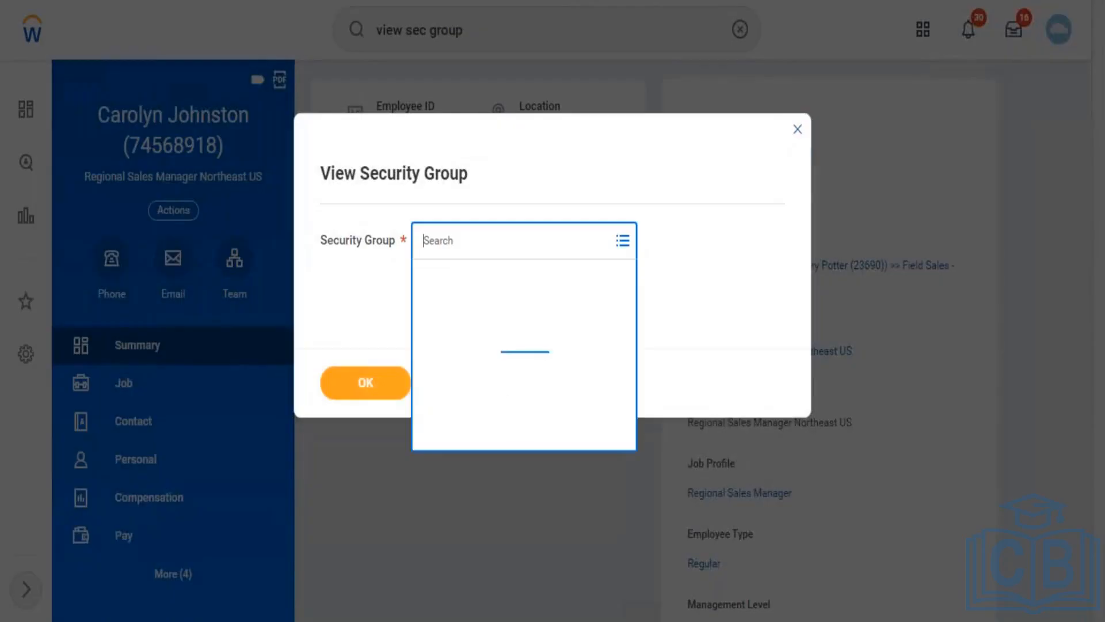
text(learning a)
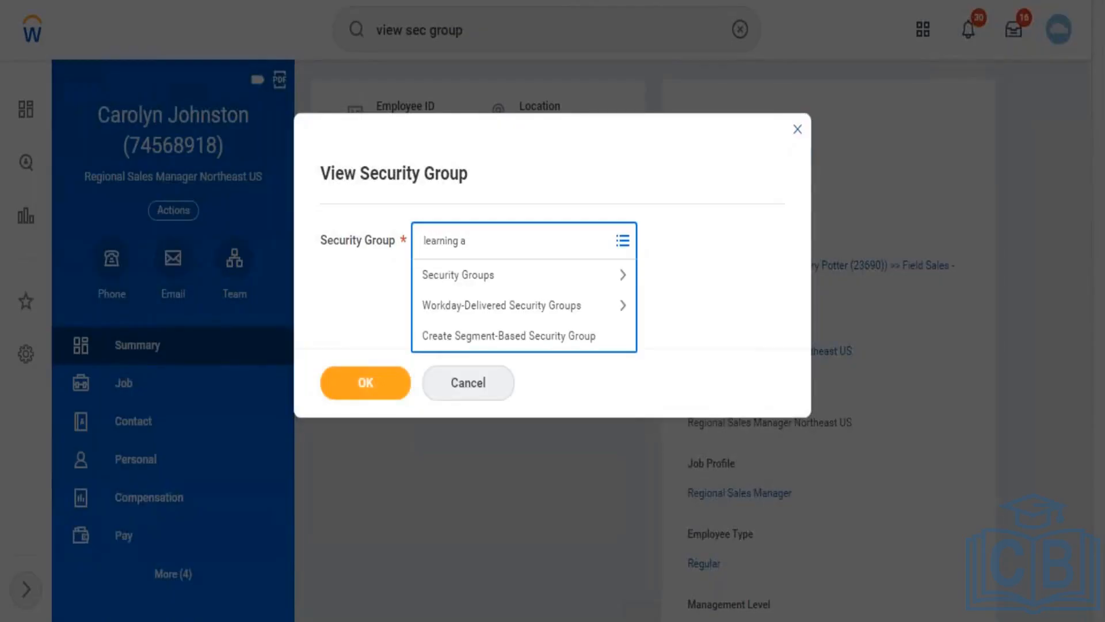
text(dmin)
key(Return)
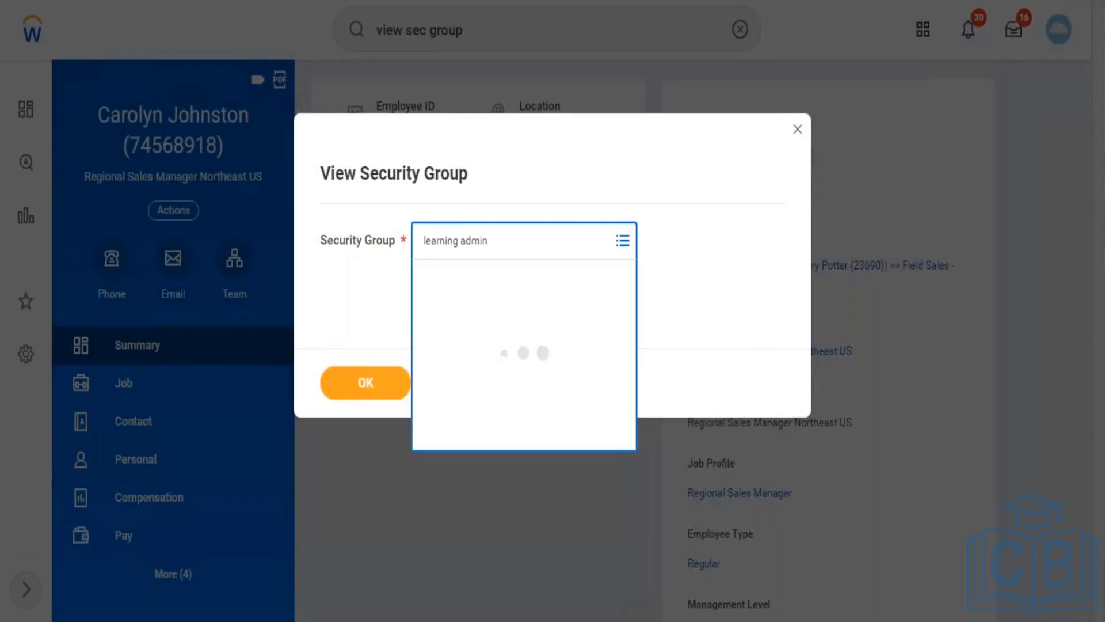
click(388, 391)
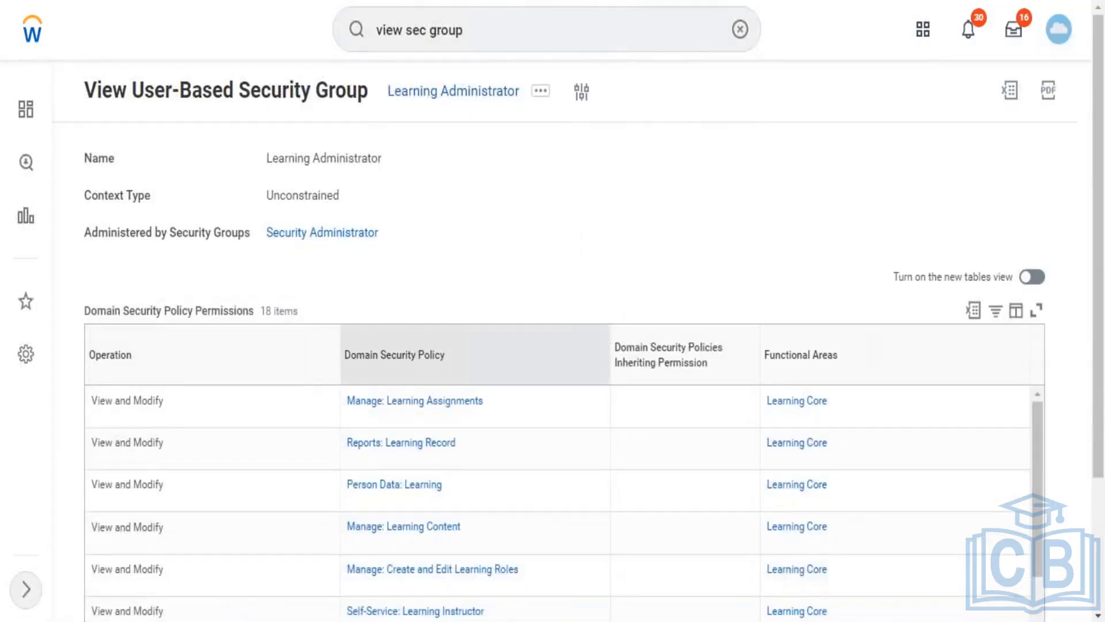
Step: Start assigning users to Learning Administrator and add a system user found by name search
click(541, 92)
mouse_move(633, 168)
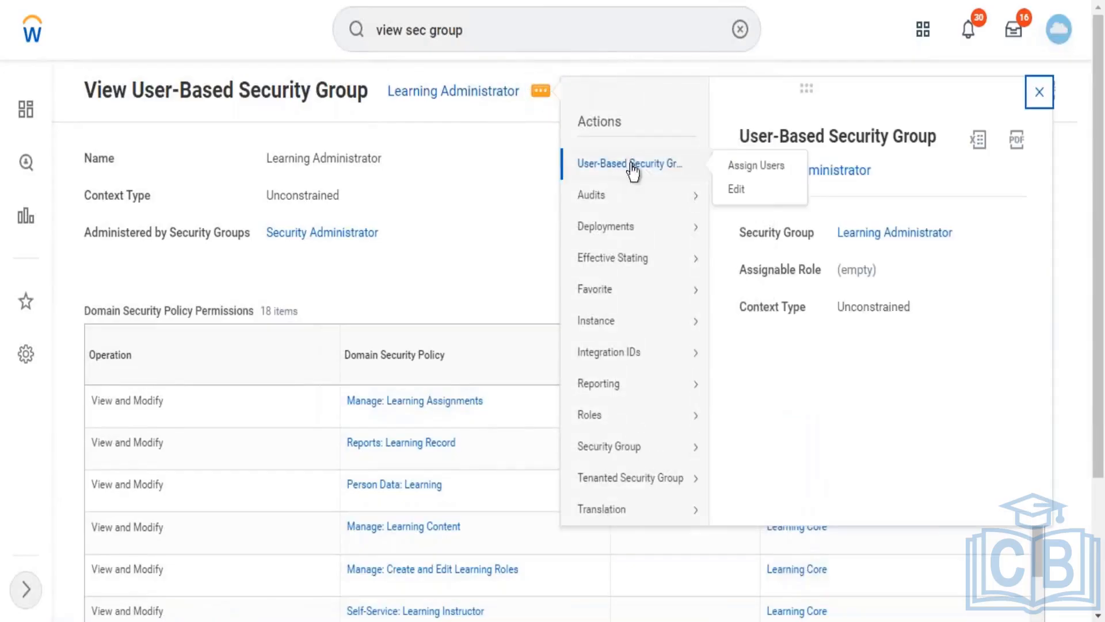
click(742, 168)
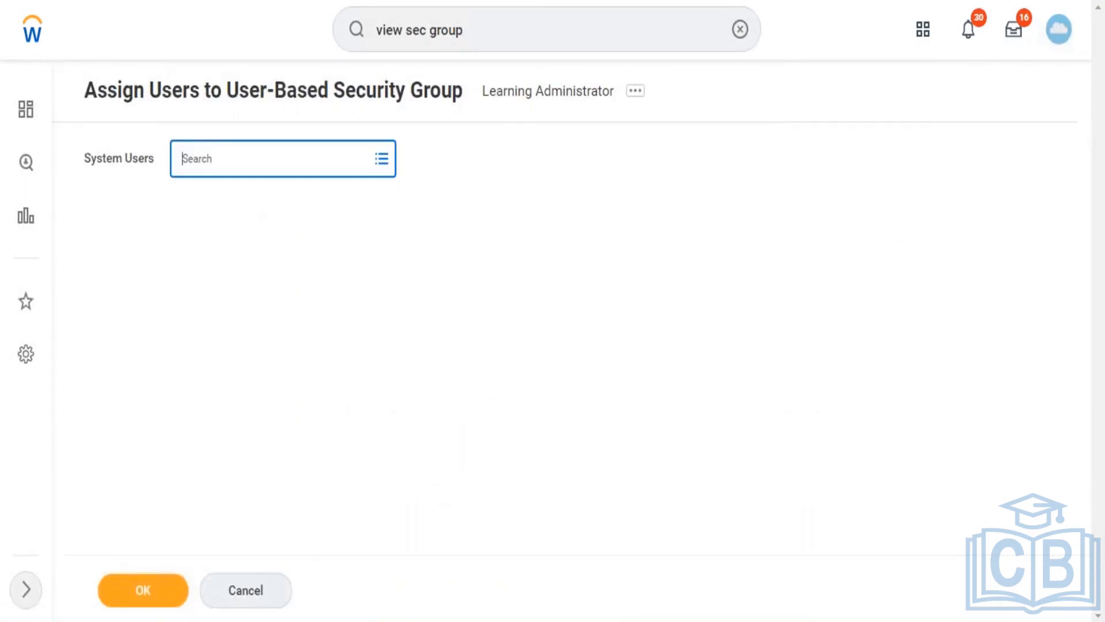
text(John)
key(Return)
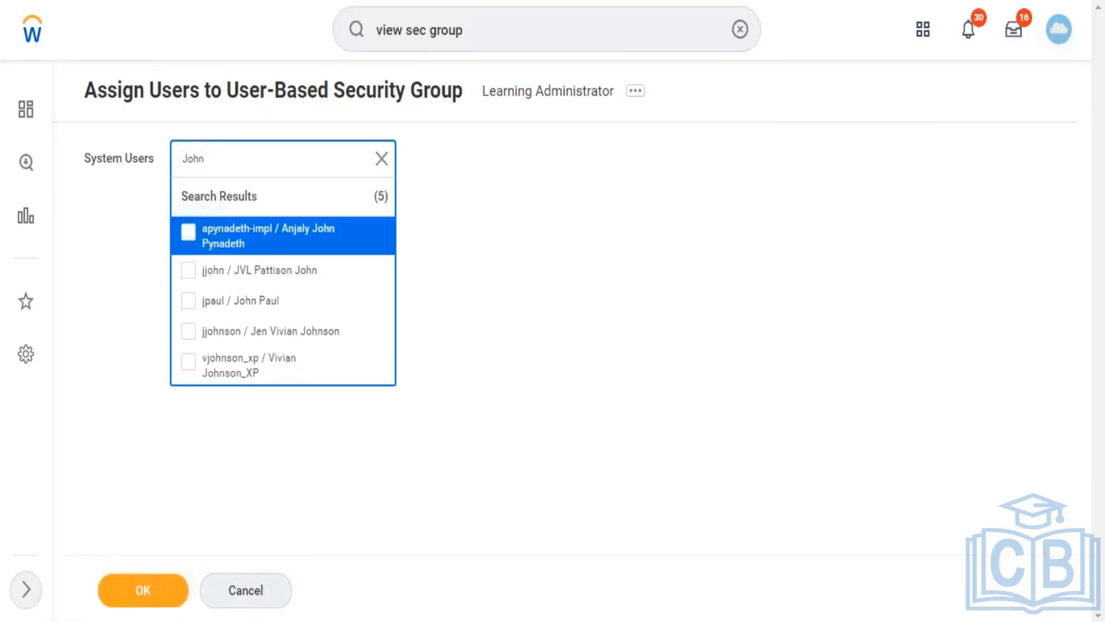
click(256, 311)
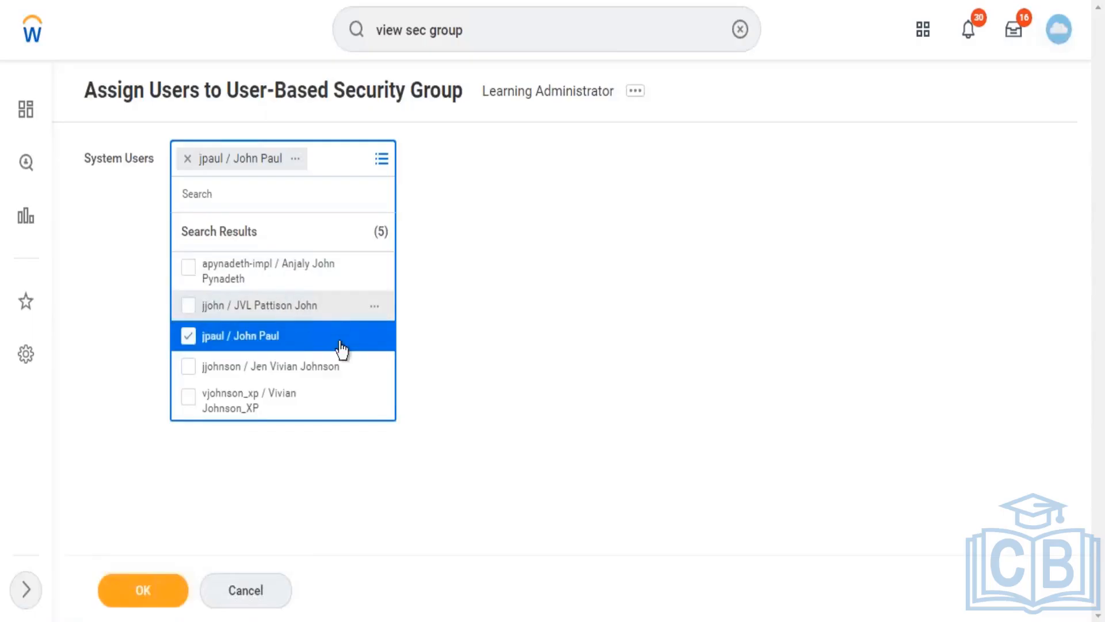
Step: Remove the extra user, add the second searched user, and submit the two-user assignment
click(304, 276)
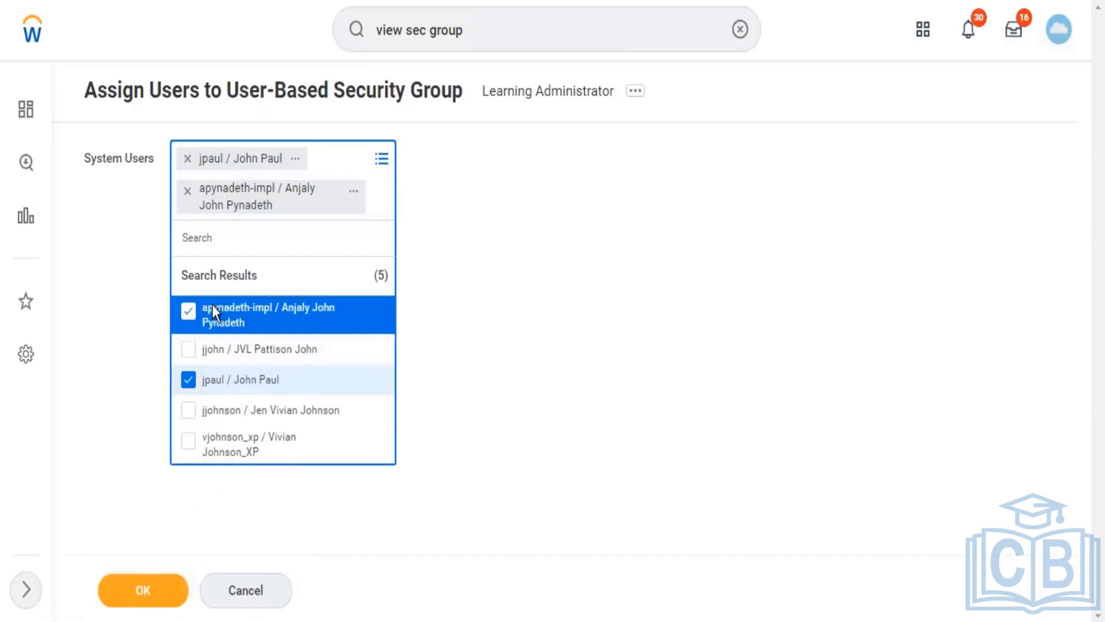
click(189, 312)
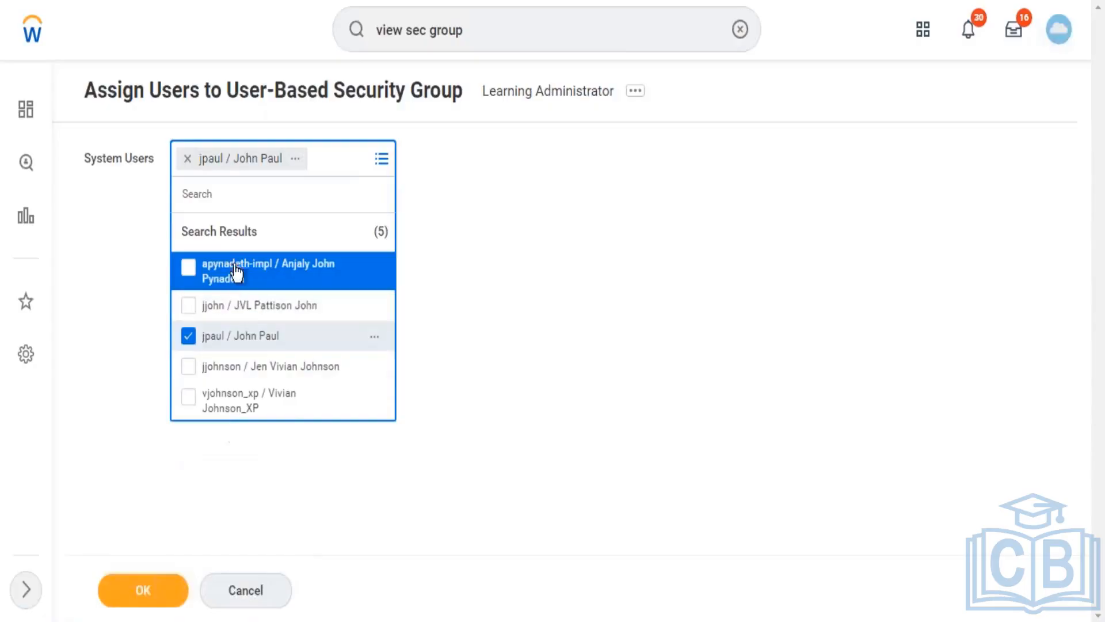
click(233, 196)
text(Eric)
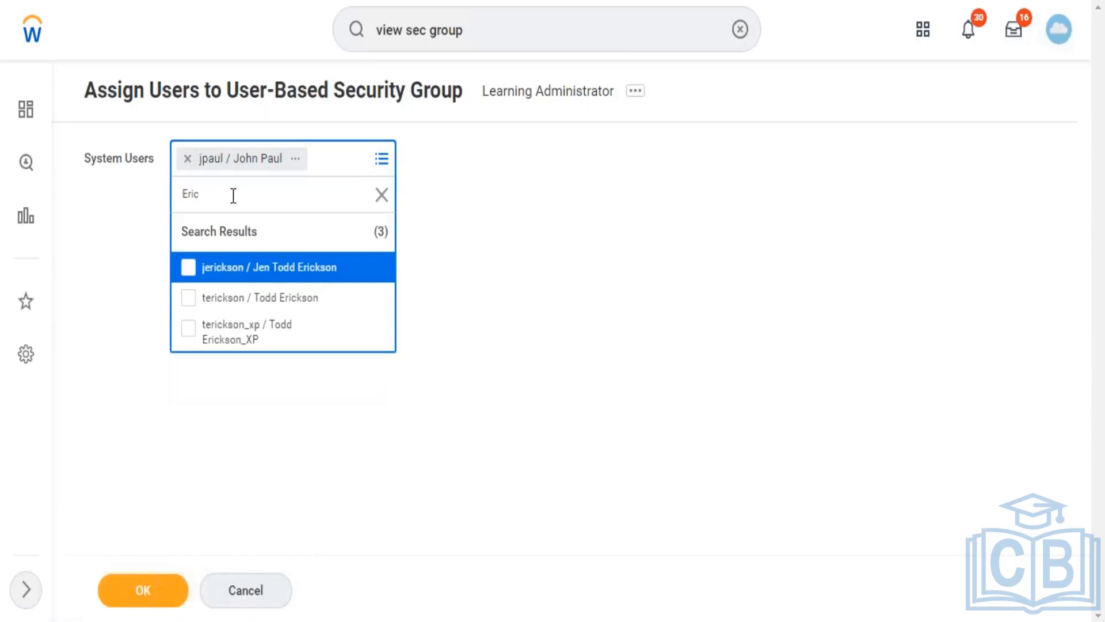
click(298, 311)
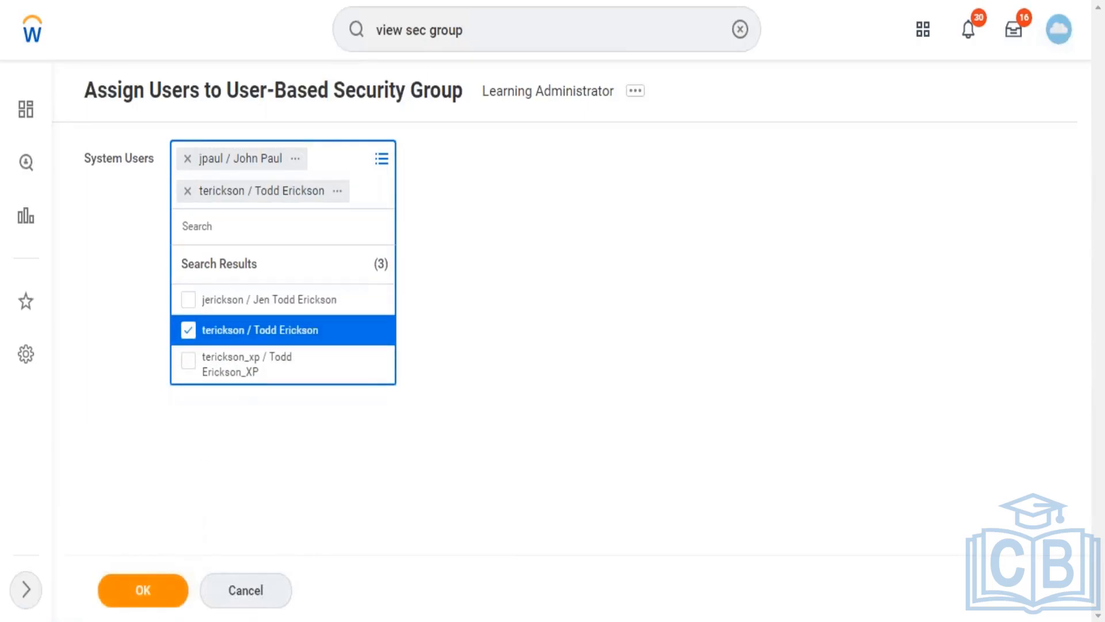
click(164, 599)
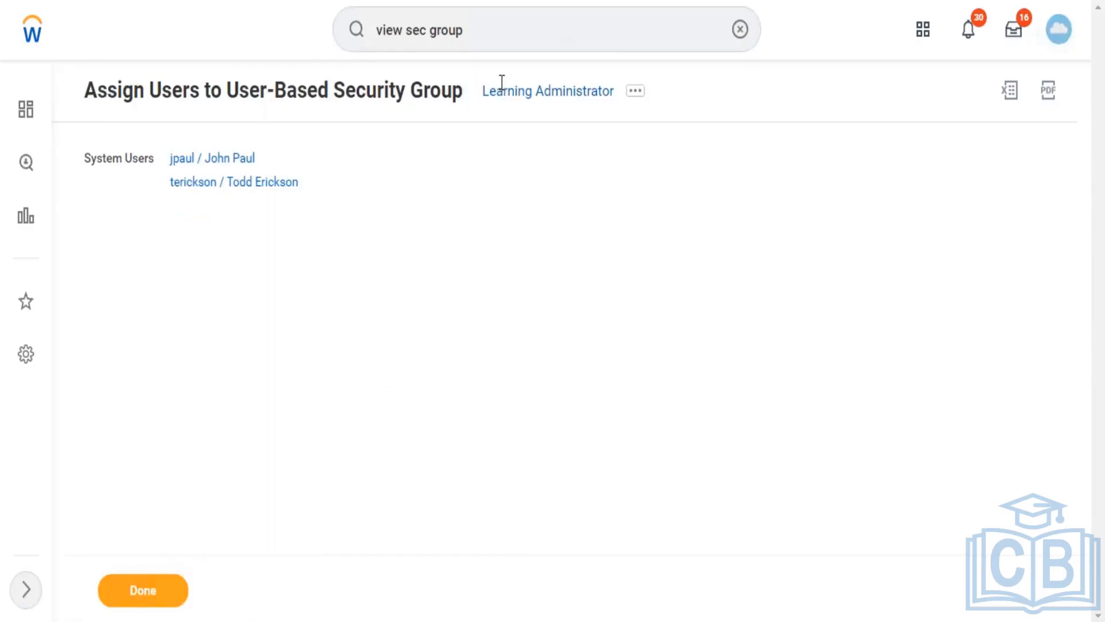
Step: Search people by the first assigned user's full name, showing a terminated employee and a pre-hire
click(559, 39)
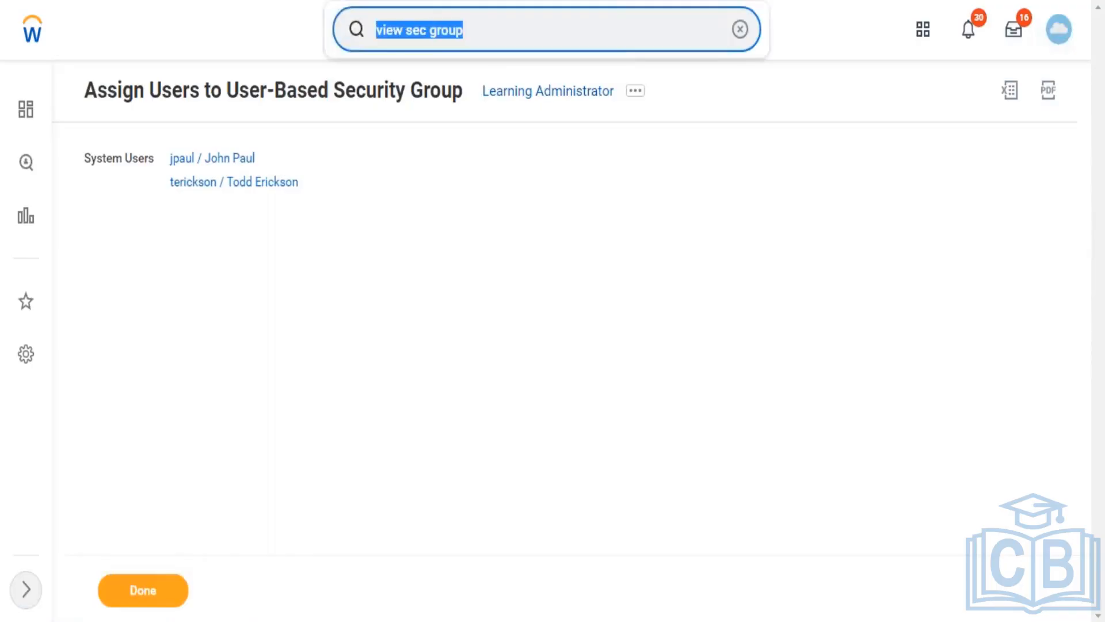
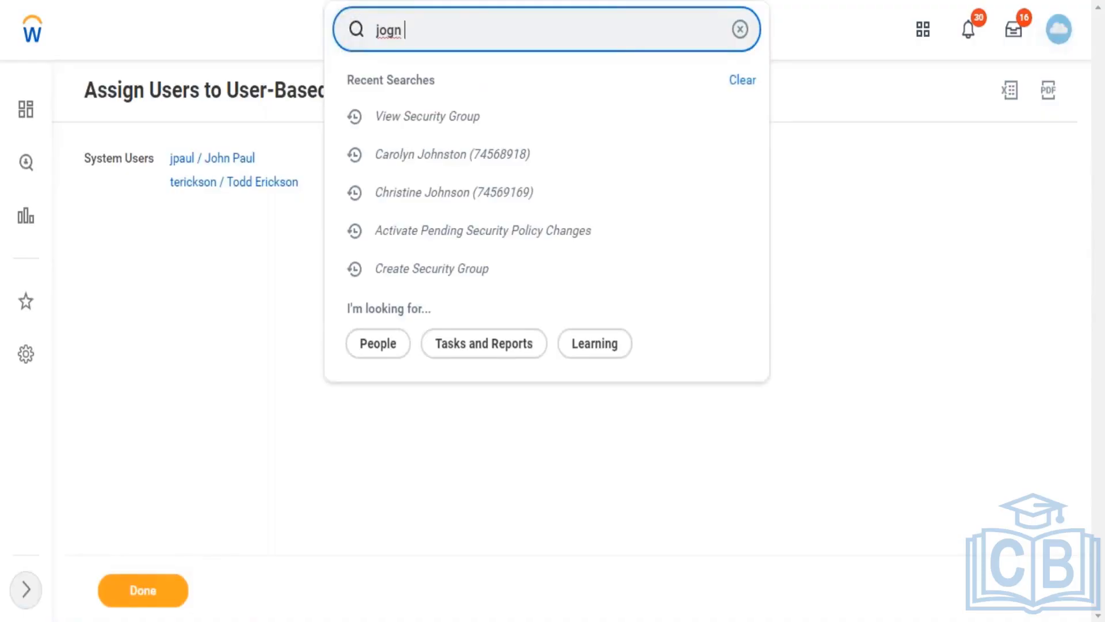
key(Return)
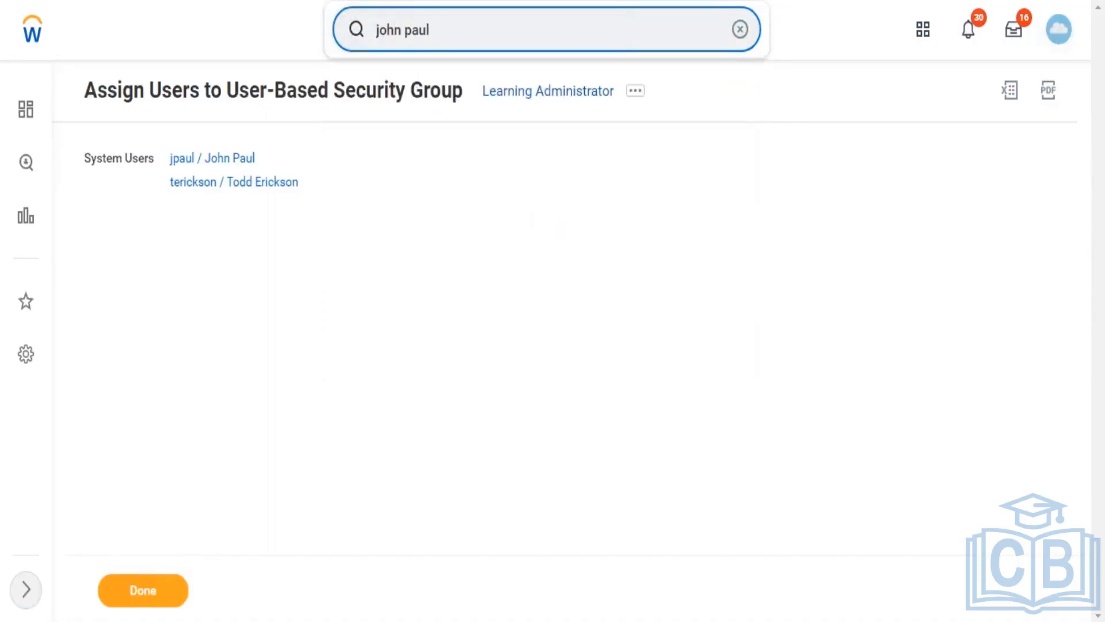
click(529, 53)
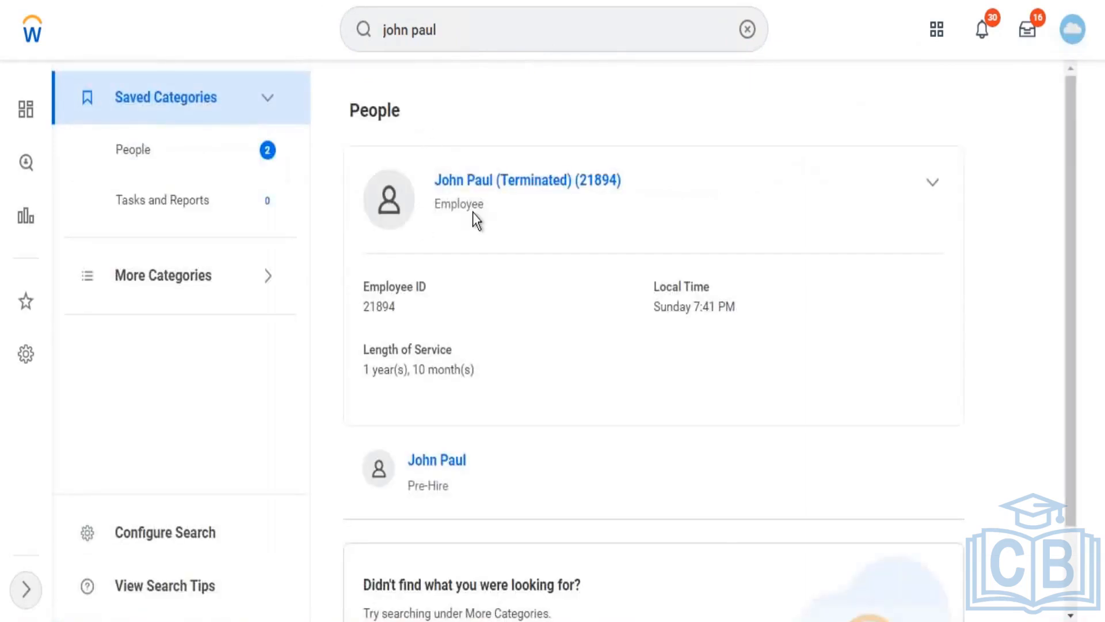
click(457, 29)
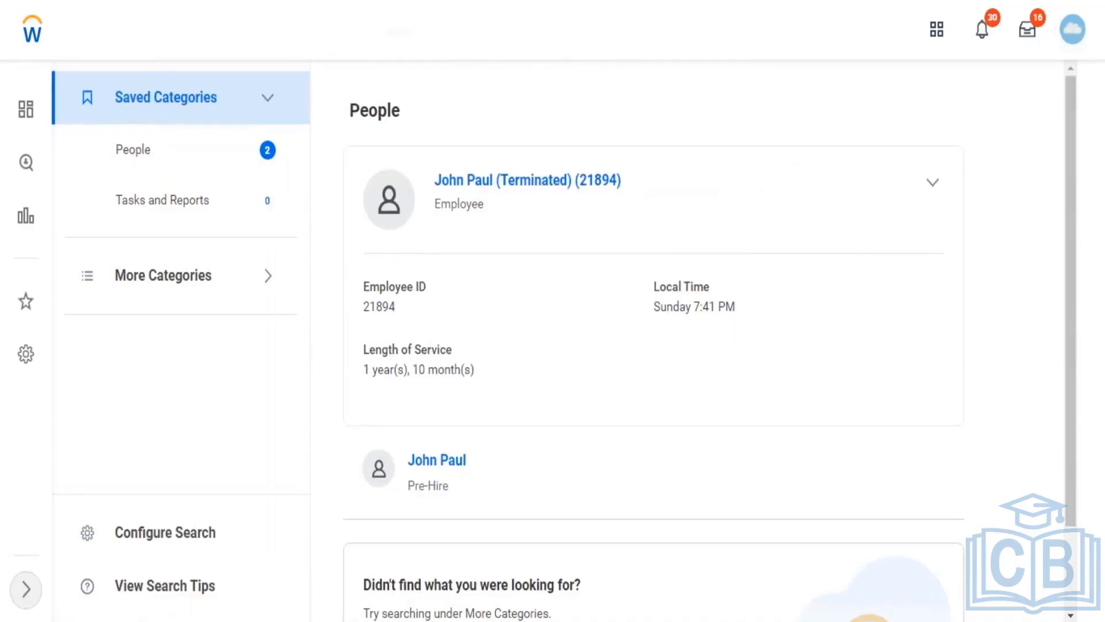
text(john)
key(BackSpace)
key(BackSpace)
key(BackSpace)
key(BackSpace)
key(BackSpace)
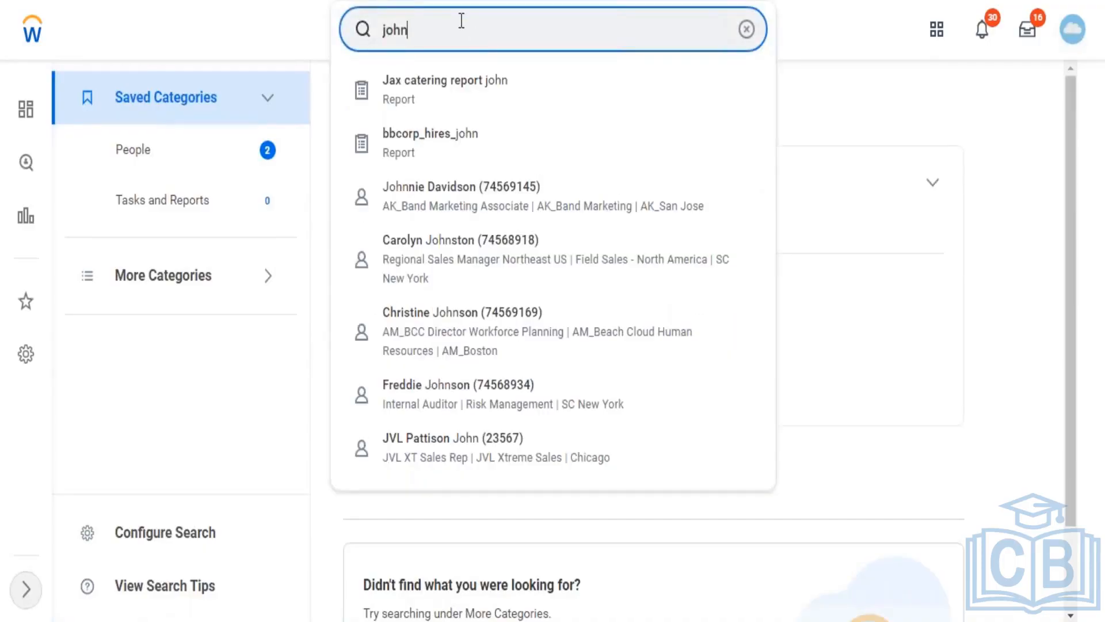
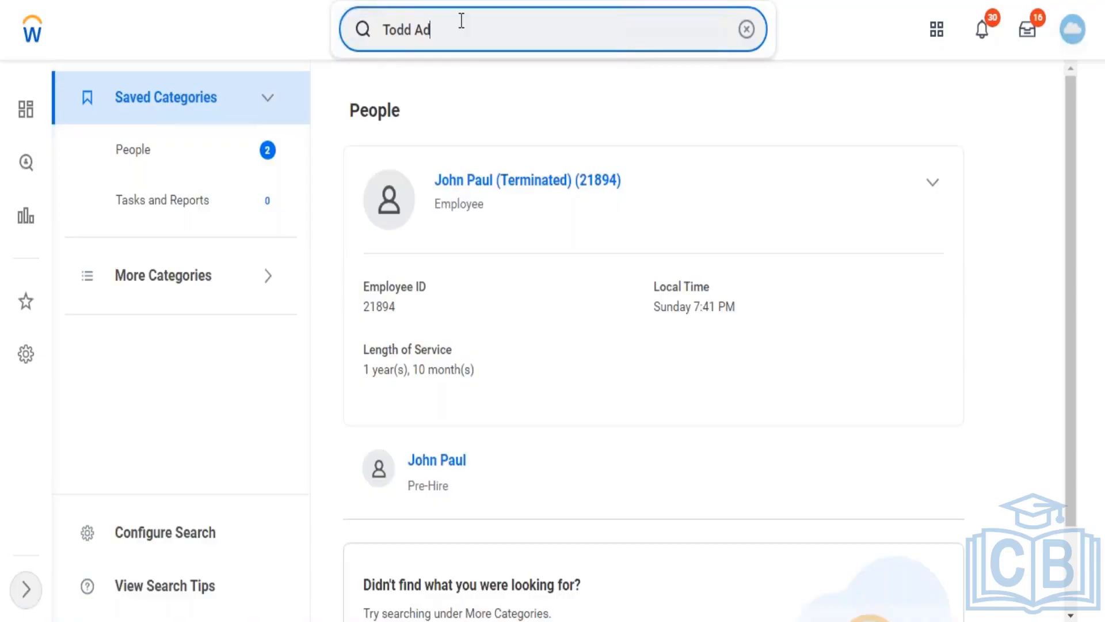
Step: Search the second assigned user's name, review their worker profile, then return to the Welcome page
key(BackSpace)
key(BackSpace)
key(BackSpace)
key(BackSpace)
key(BackSpace)
key(BackSpace)
key(BackSpace)
key(BackSpace)
key(BackSpace)
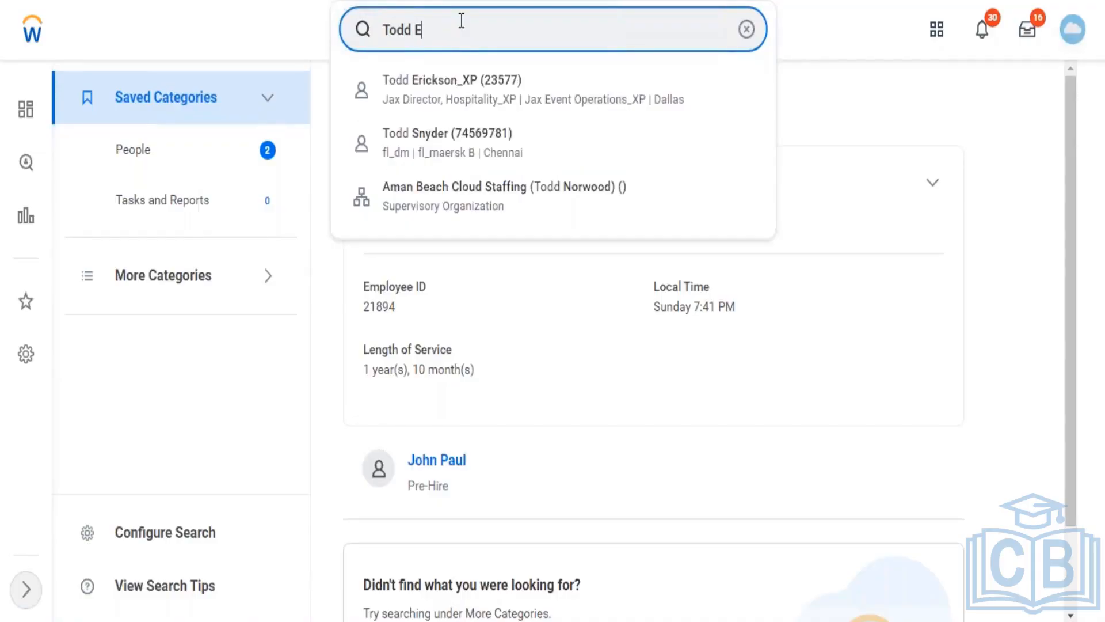
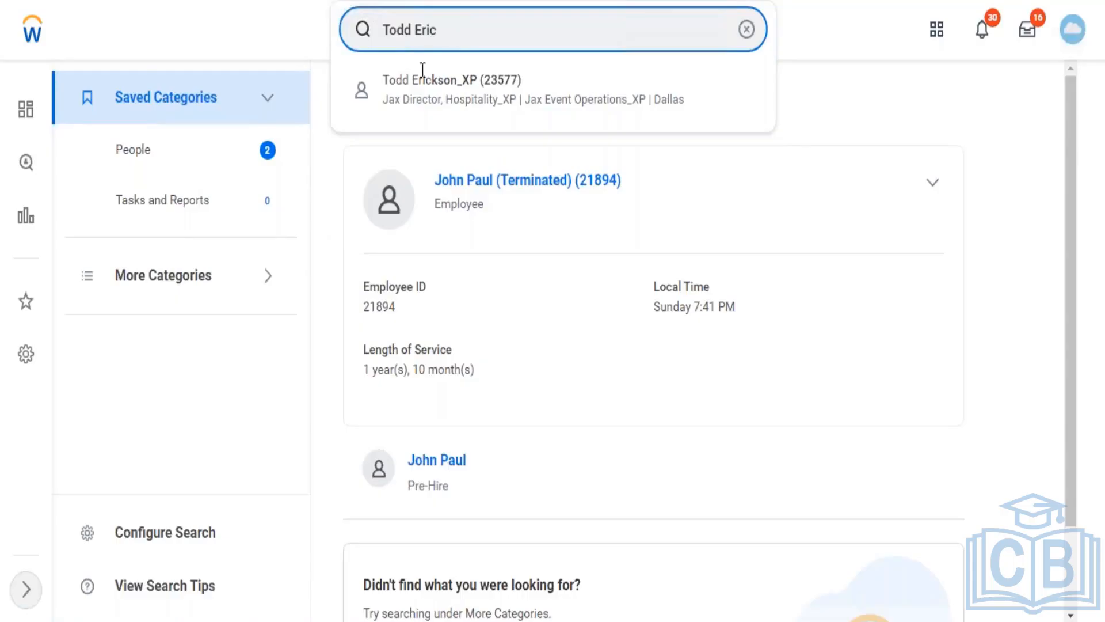
click(440, 98)
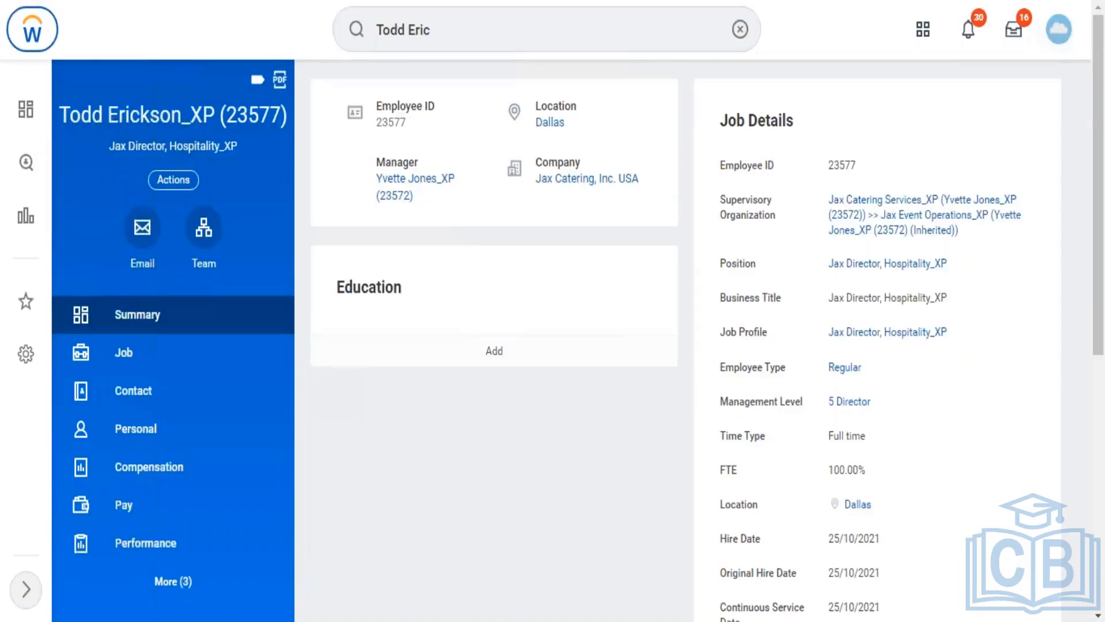
click(32, 29)
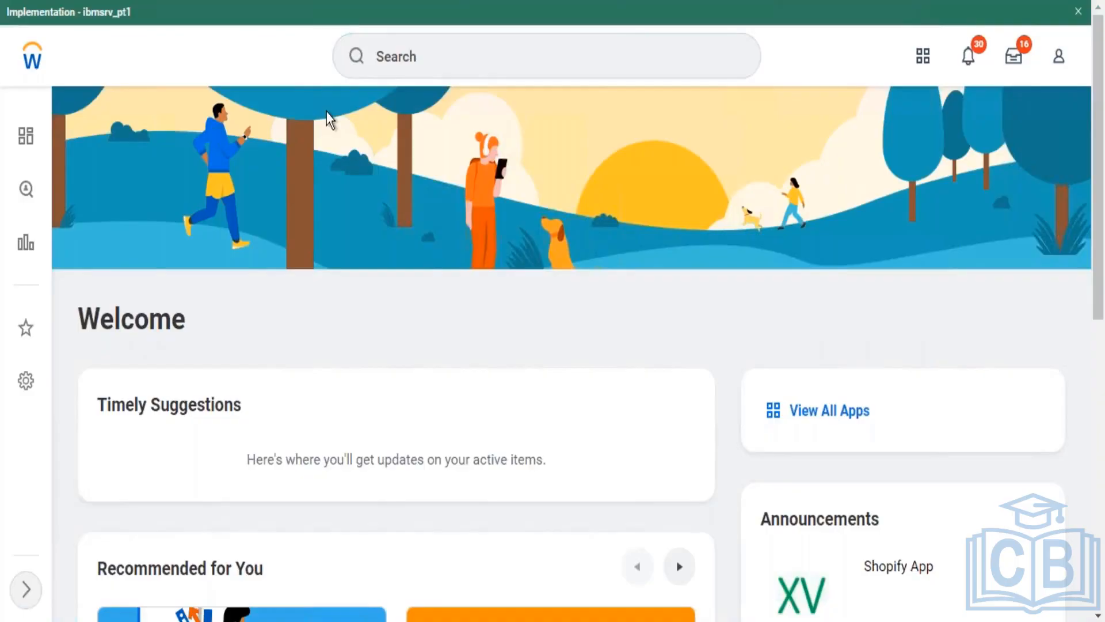
Step: Start a global search with the domain-restricted query 'domain:Adminsiter con'
click(476, 54)
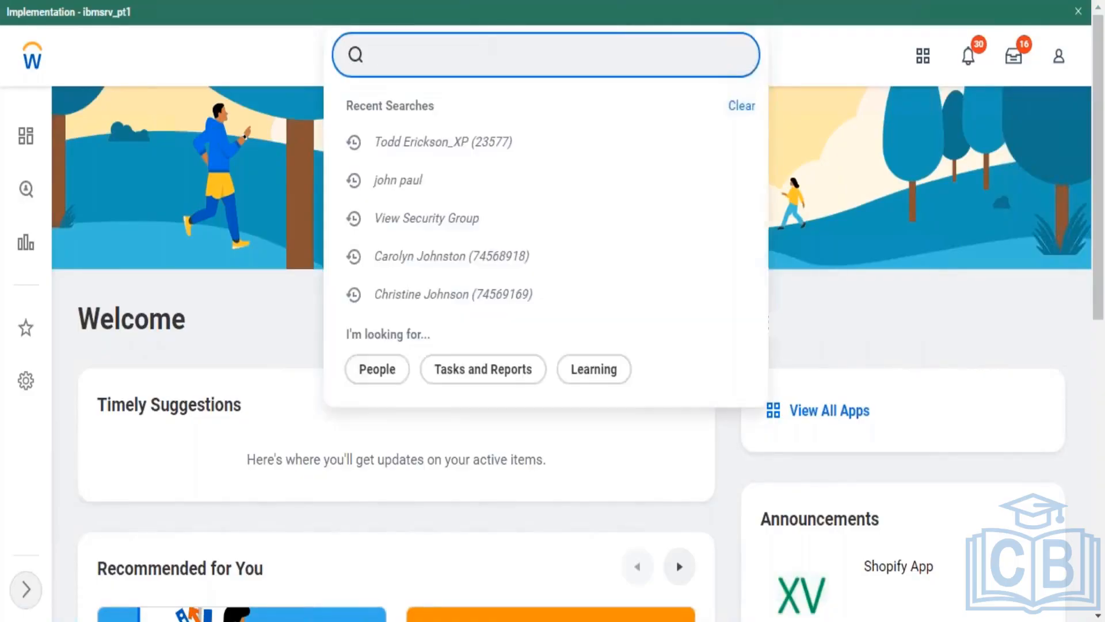
text(domain:)
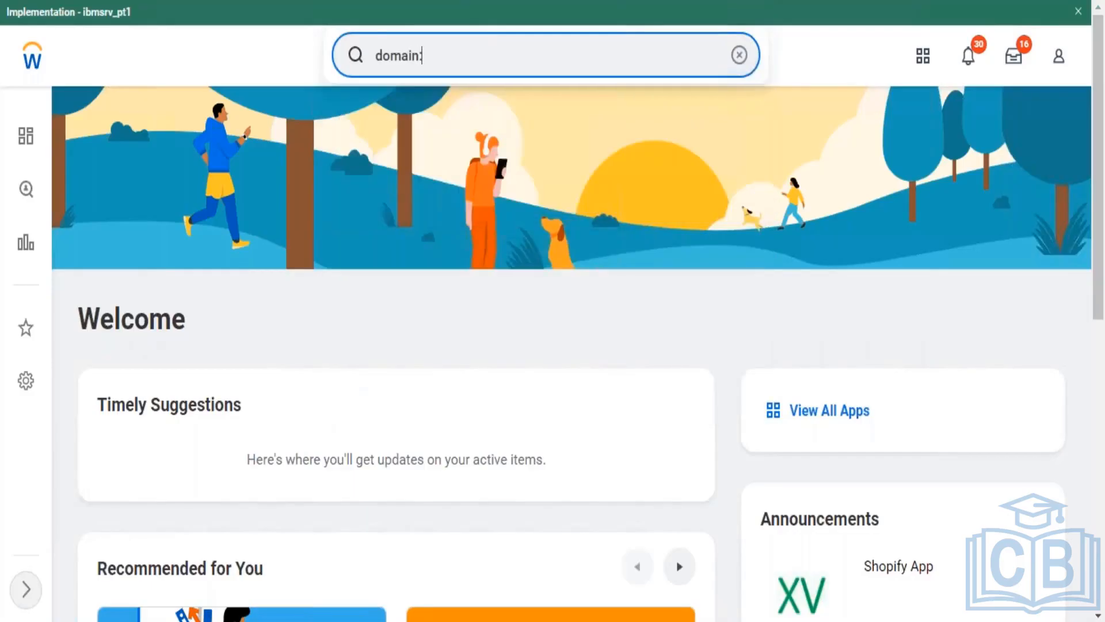
text(Adminsiter)
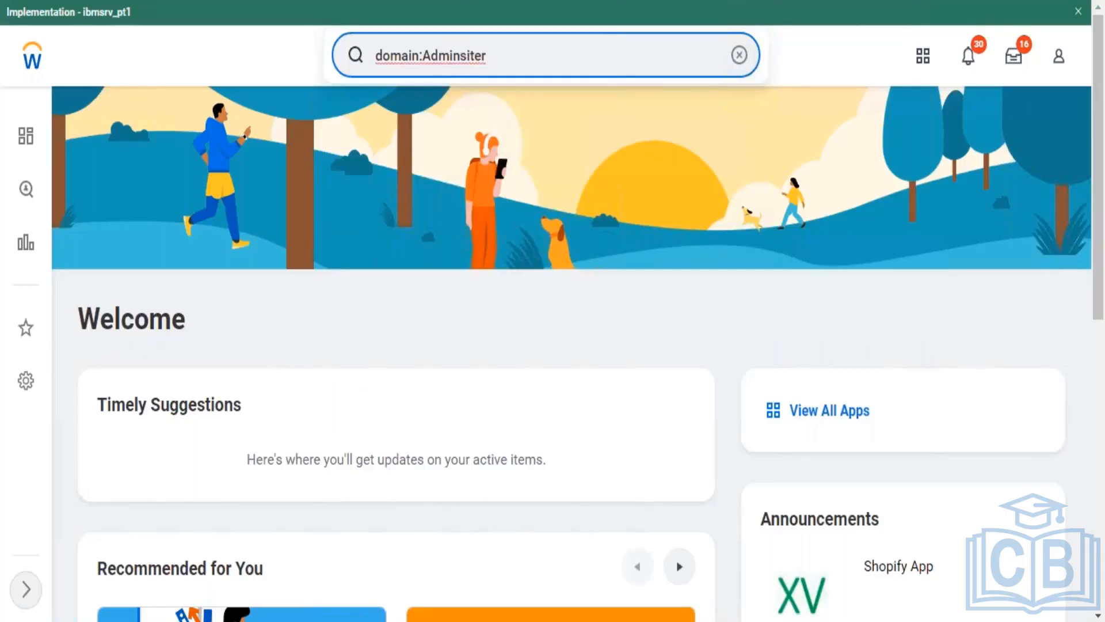
text( compaigns)
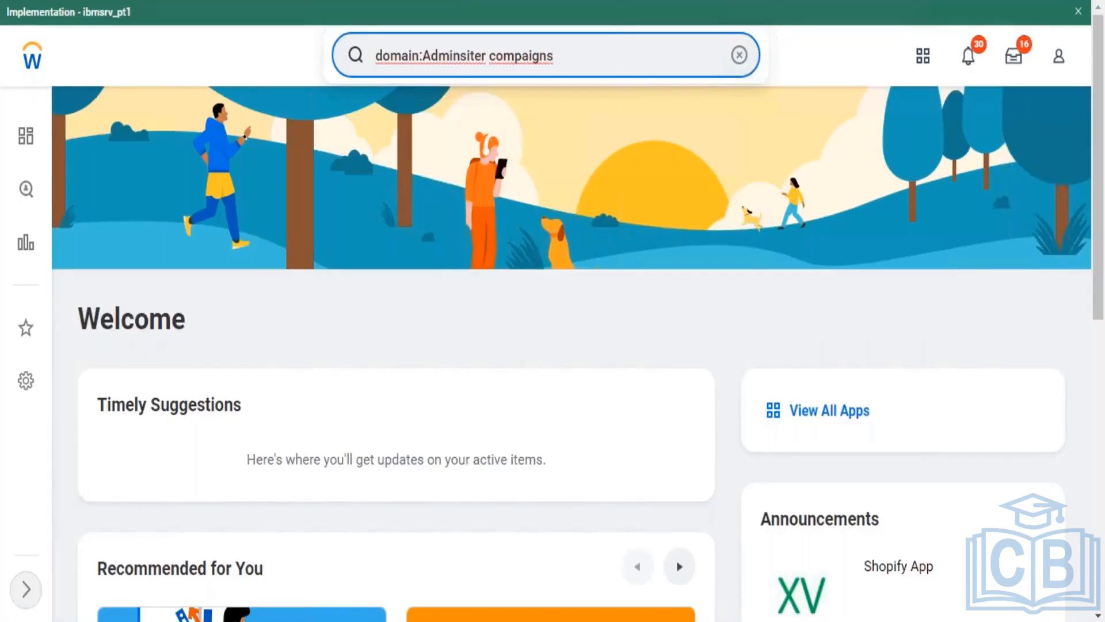
Step: Run the search 'domain:Adminsiter campaign', which returns no Workday results
key(BackSpace)
key(BackSpace)
key(BackSpace)
key(BackSpace)
key(BackSpace)
key(BackSpace)
key(BackSpace)
key(BackSpace)
key(BackSpace)
text(am)
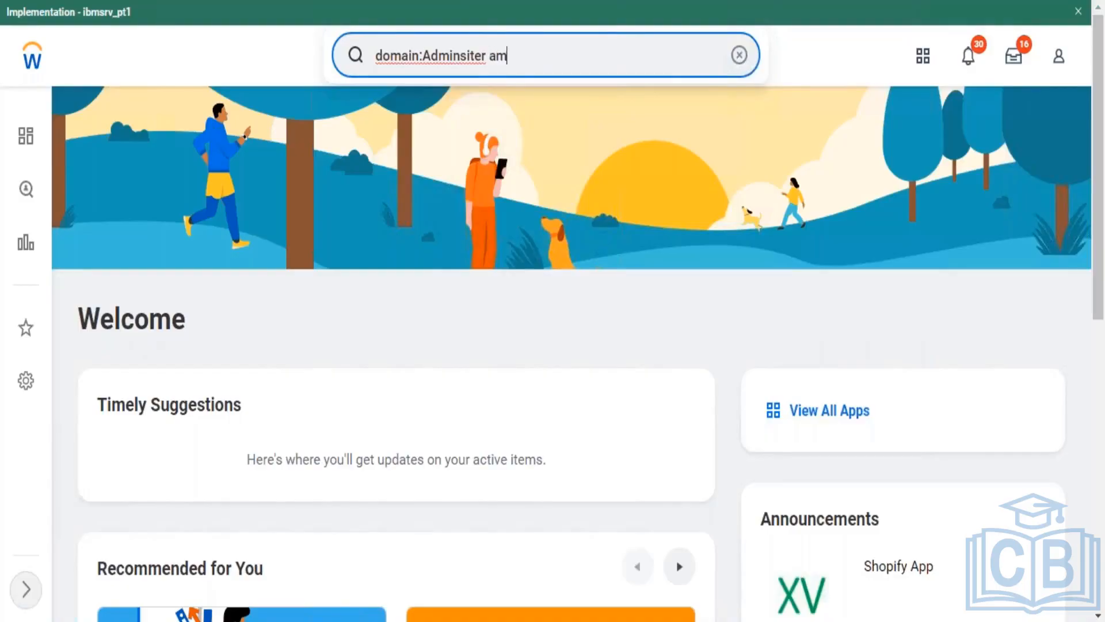
text(paig)
key(BackSpace)
key(BackSpace)
key(BackSpace)
key(BackSpace)
key(BackSpace)
key(BackSpace)
key(BackSpace)
text(campaign)
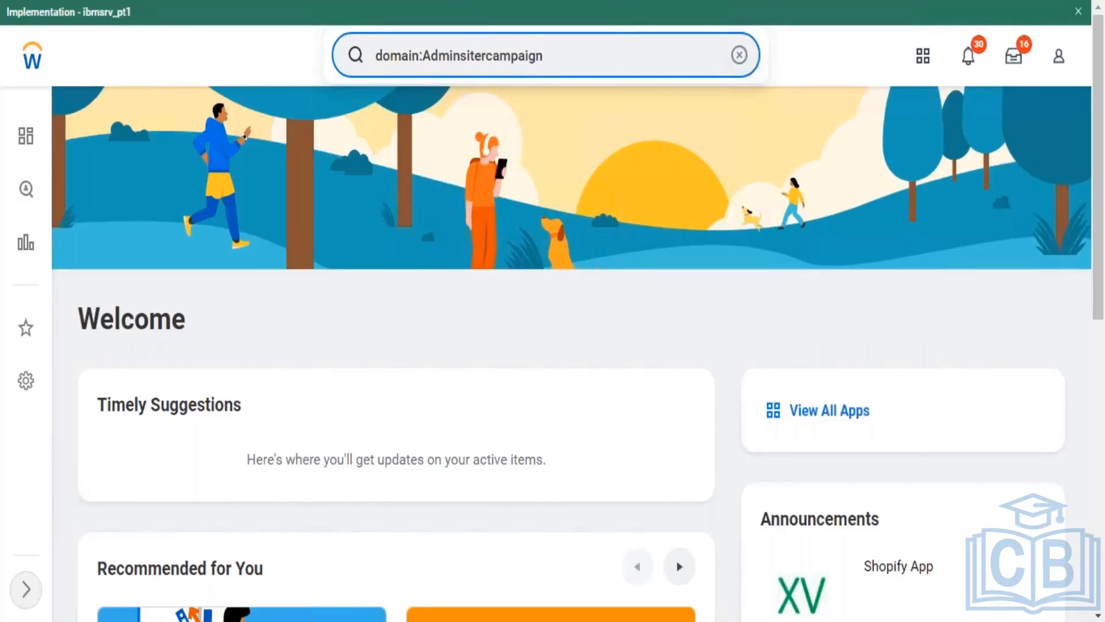
click(487, 57)
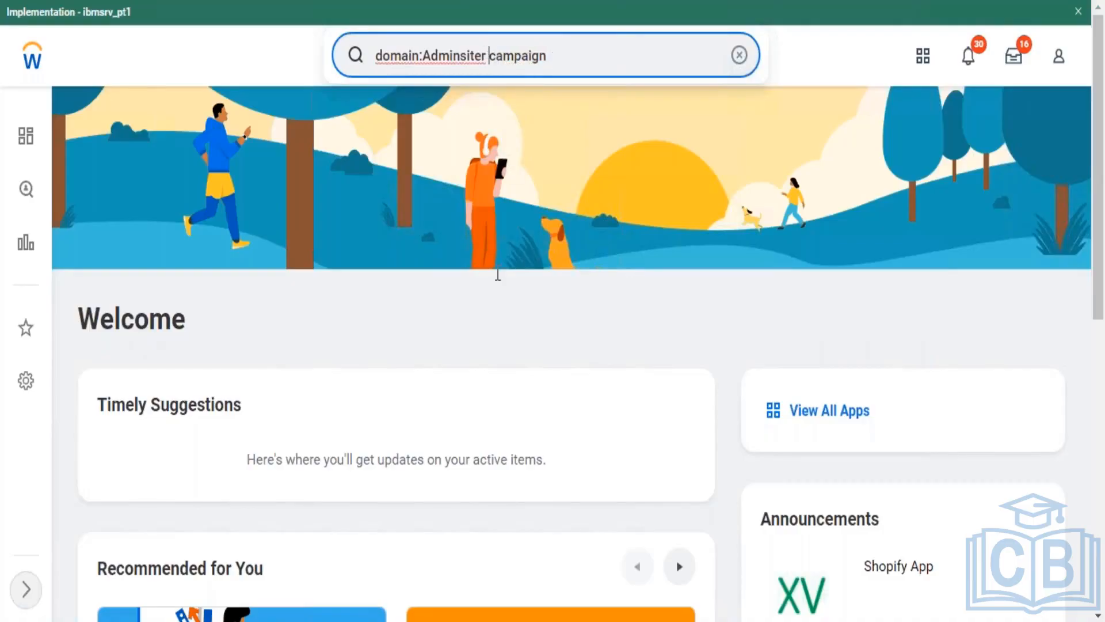
key(Return)
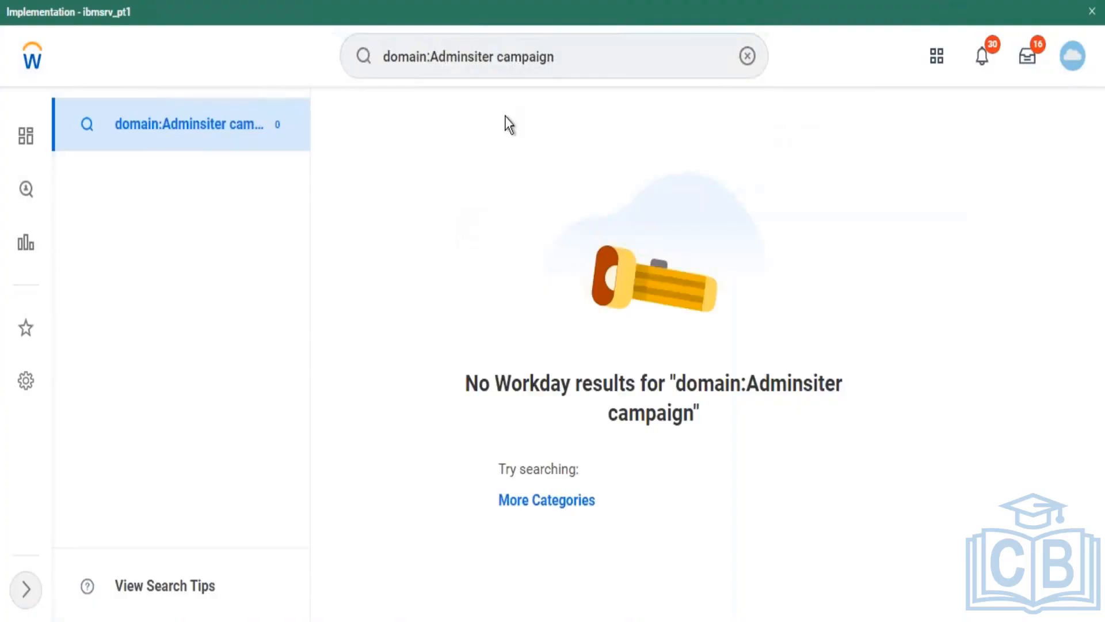
Step: Broaden the search to 'domain:campaign' (7 domains) and open Administer Campaigns' related actions
click(500, 56)
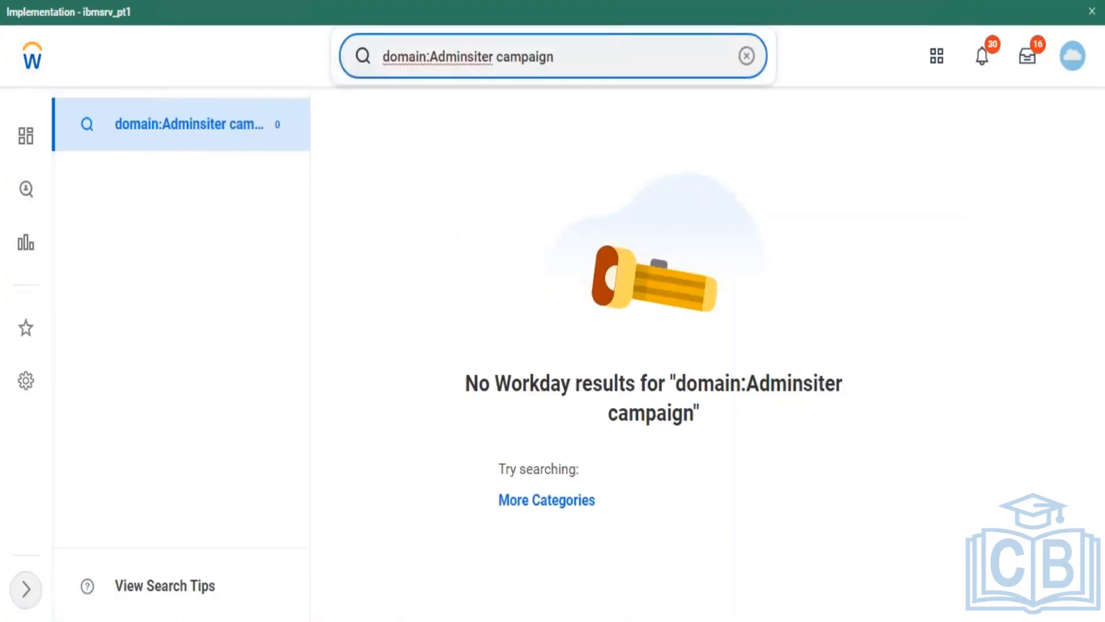
key(BackSpace)
key(BackSpace)
key(BackSpace)
key(BackSpace)
key(BackSpace)
key(BackSpace)
key(BackSpace)
key(BackSpace)
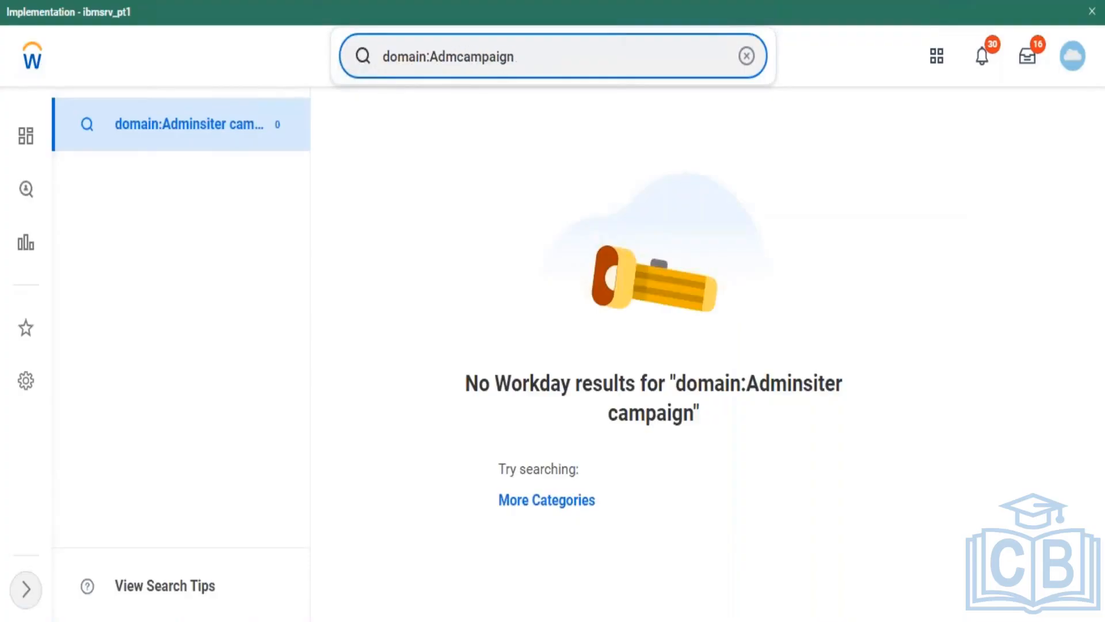
key(BackSpace)
key(BackSpace)
key(BackSpace)
key(Return)
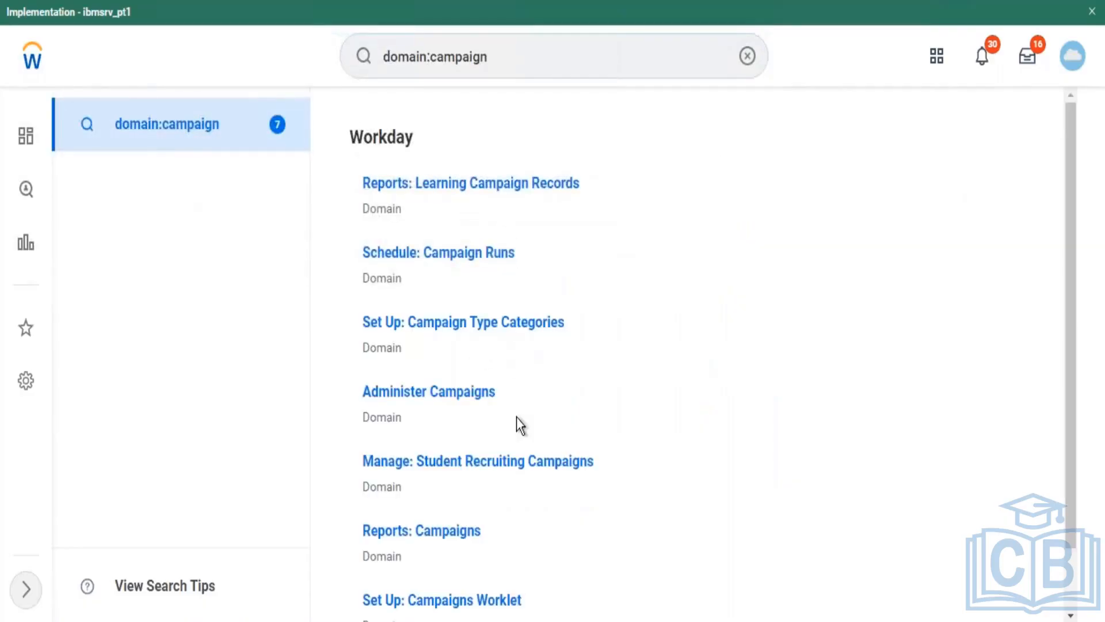
click(509, 395)
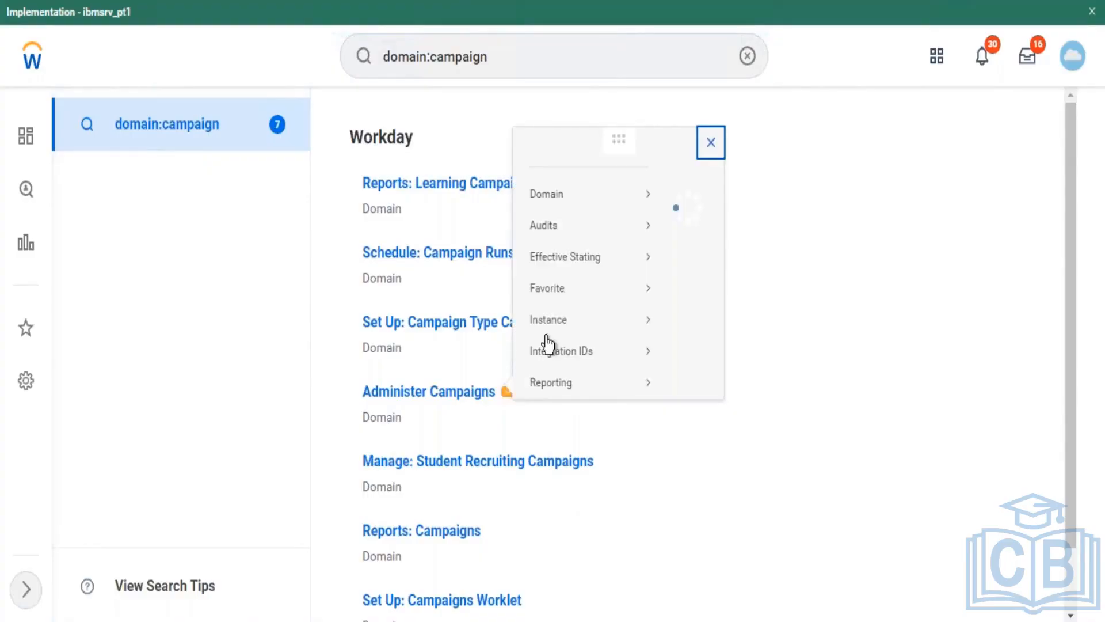
Step: Submit Edit Security Policy Permissions for the Administer Campaigns domain, saved but not yet in effect
mouse_move(561, 137)
mouse_move(558, 97)
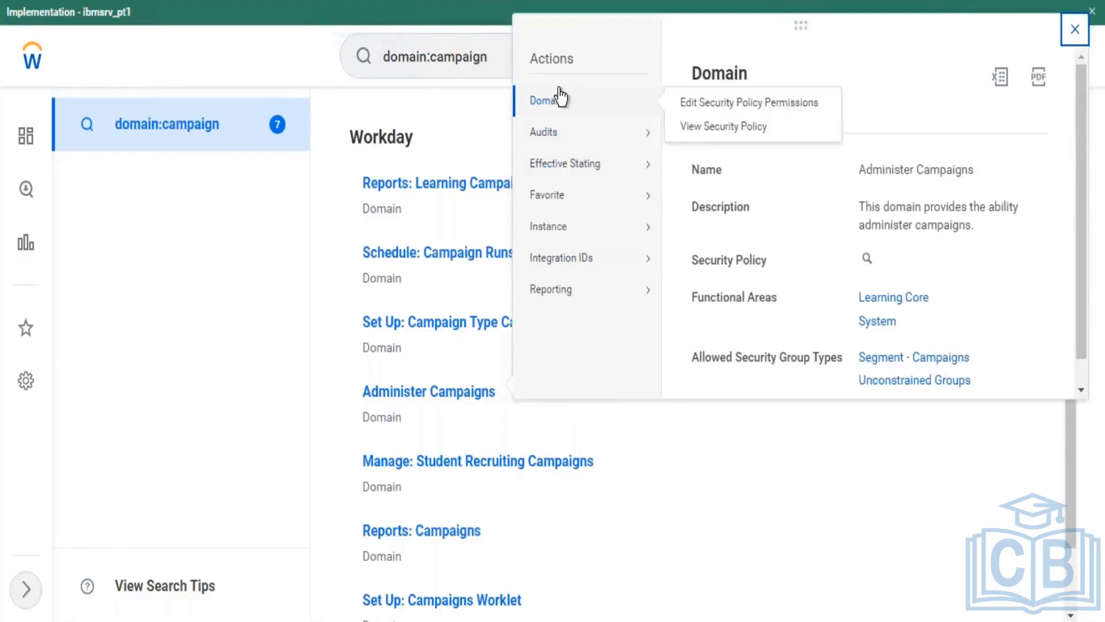
click(687, 104)
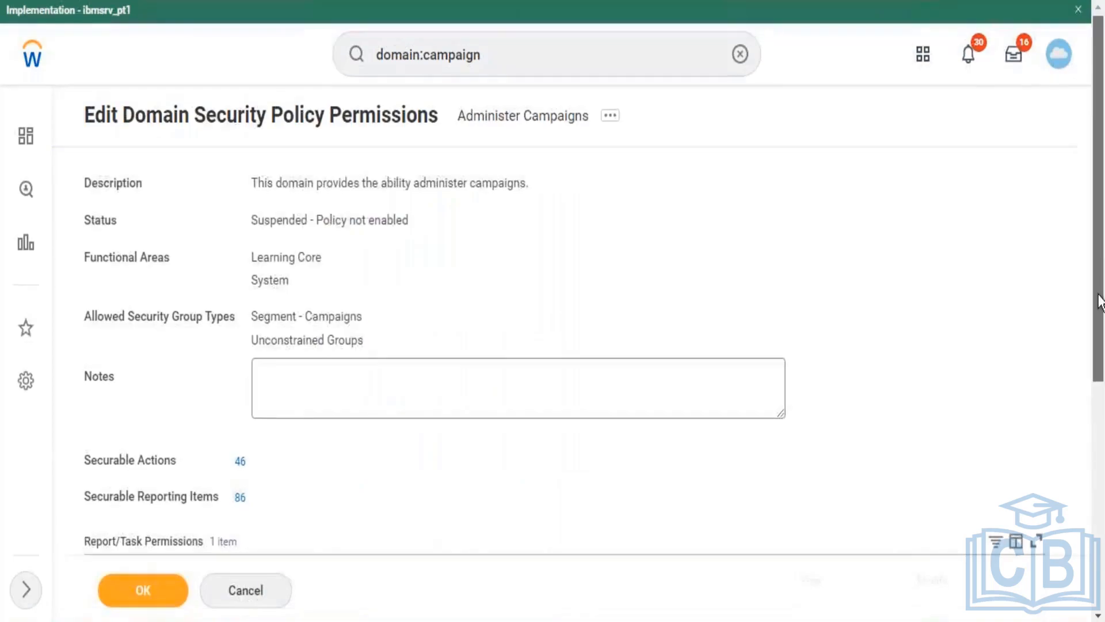
mouse_move(1101, 247)
mouse_down()
mouse_move(1101, 460)
mouse_move(1100, 245)
mouse_up()
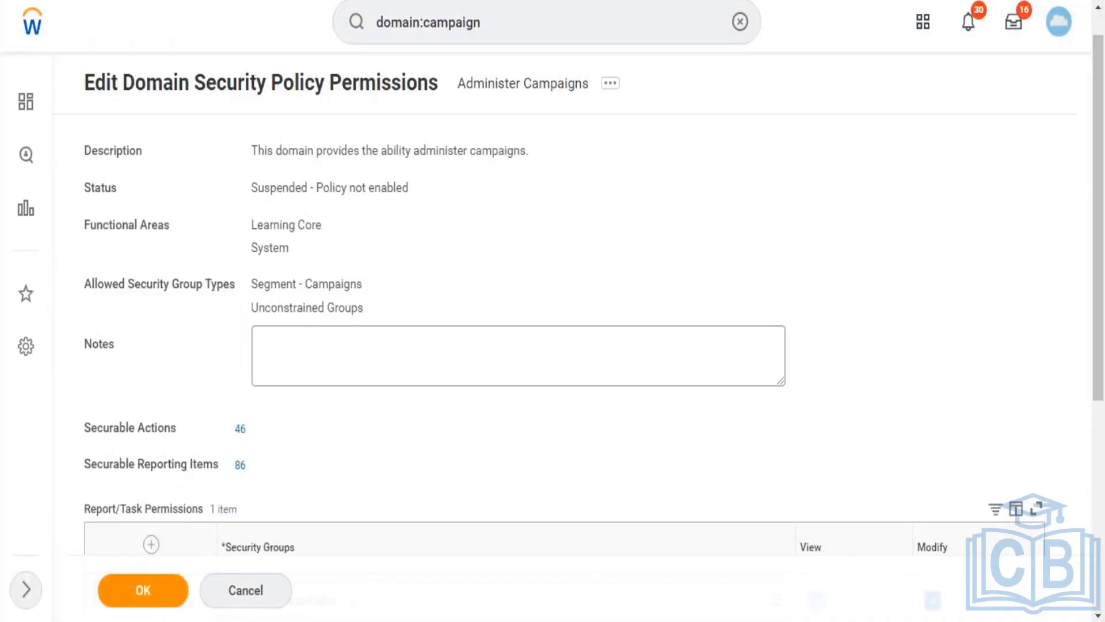
click(145, 587)
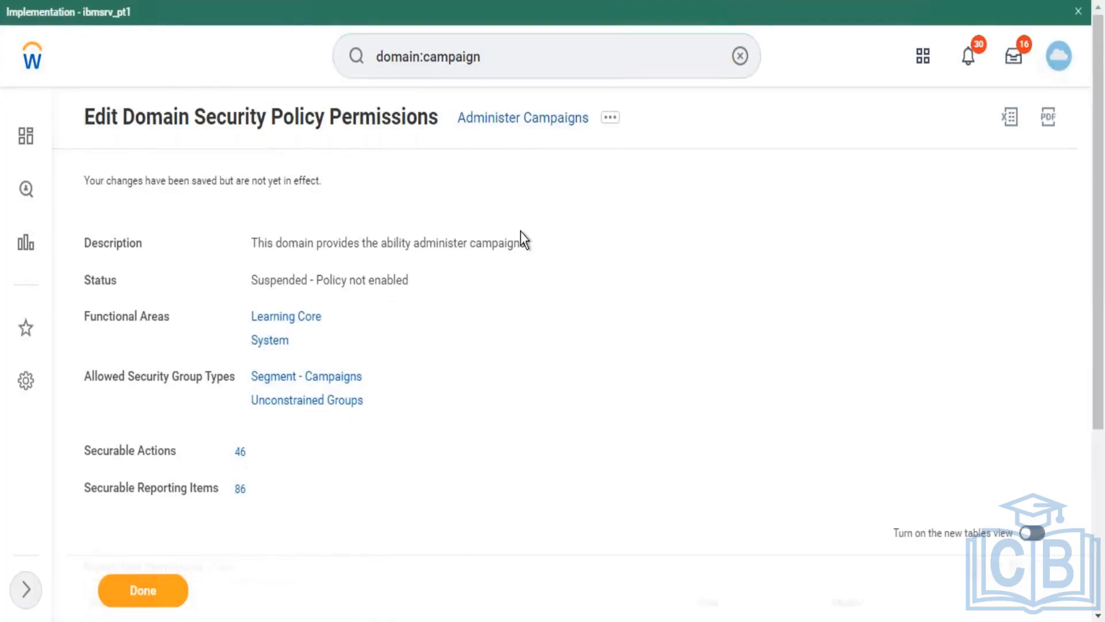
Step: Enable the Administer Campaigns domain security policy with Confirm ticked, leaving pending changes
click(611, 119)
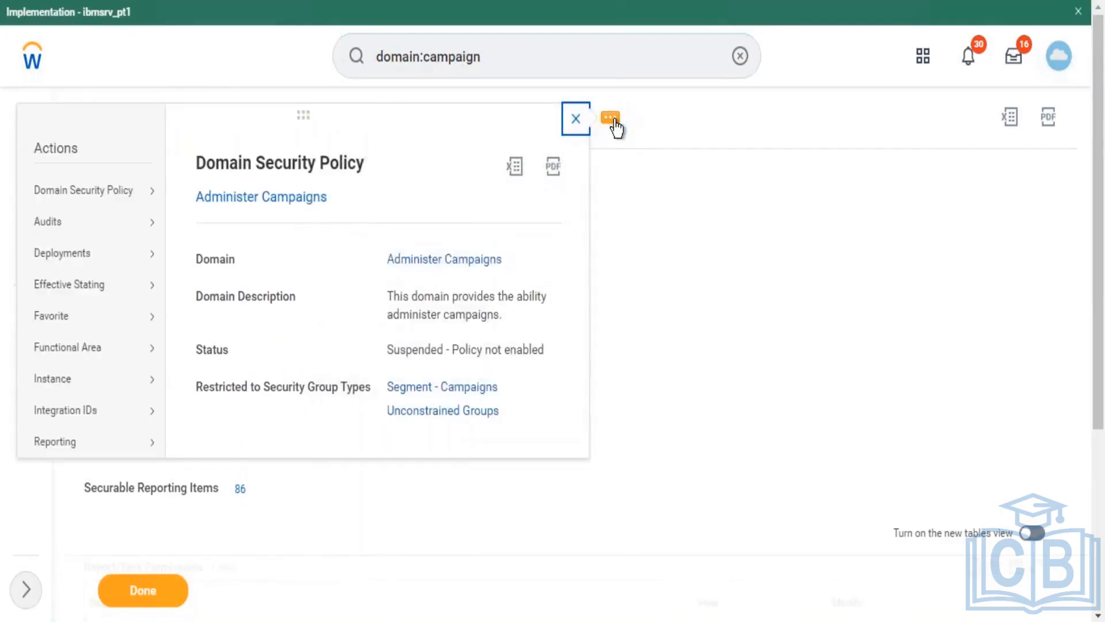
mouse_move(153, 190)
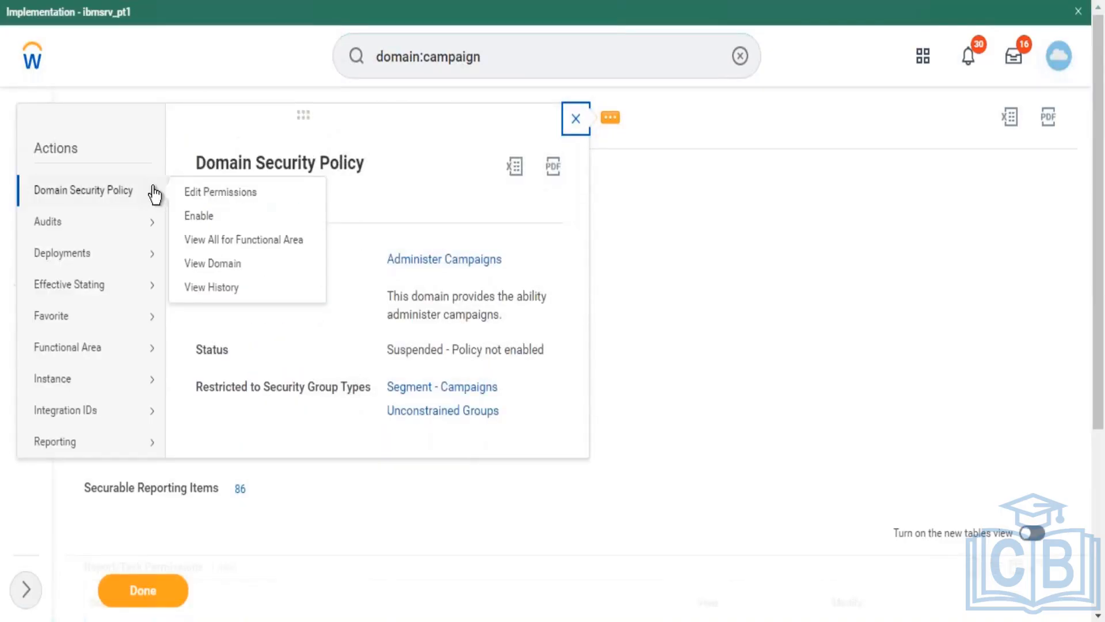
click(199, 216)
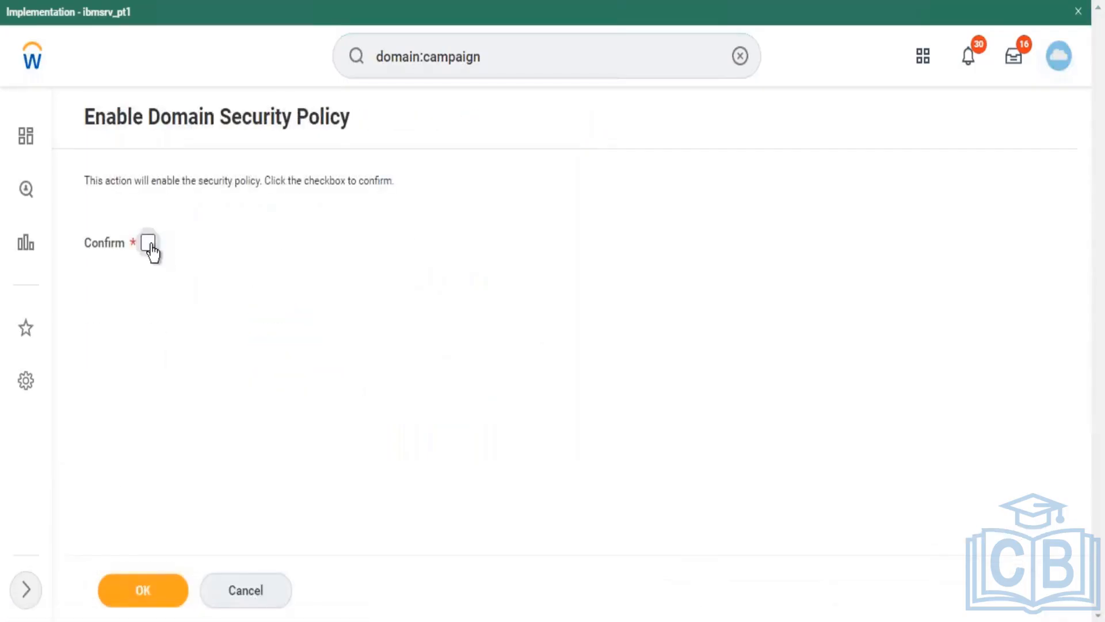
click(148, 244)
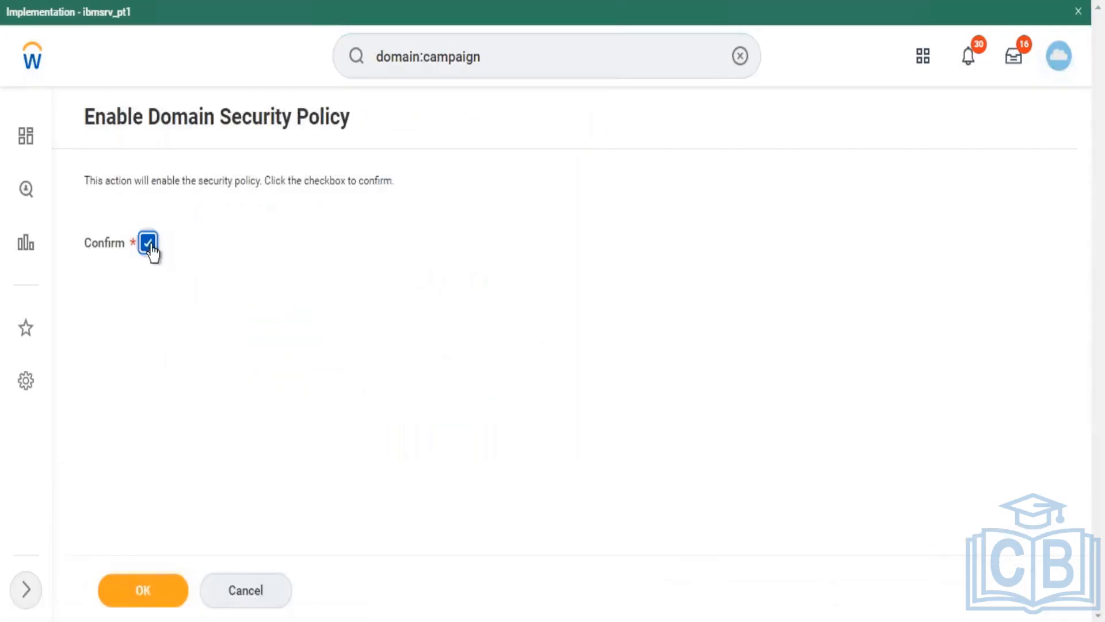
click(149, 597)
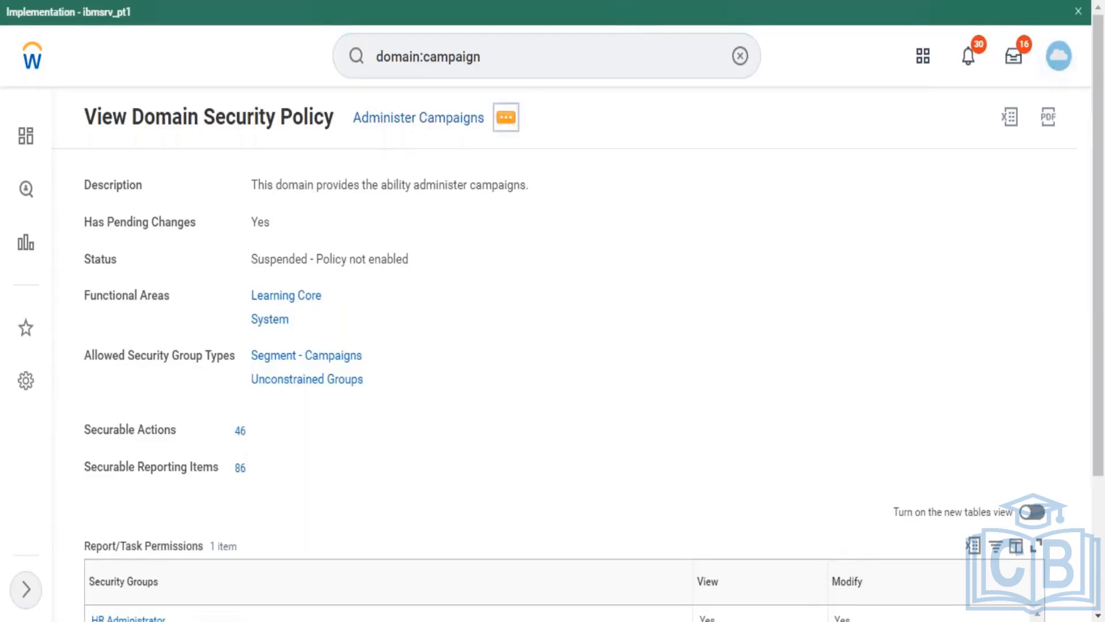
Step: Open Edit Permissions for the Administer Campaigns domain security policy and scroll to Report/Task Permissions
click(506, 117)
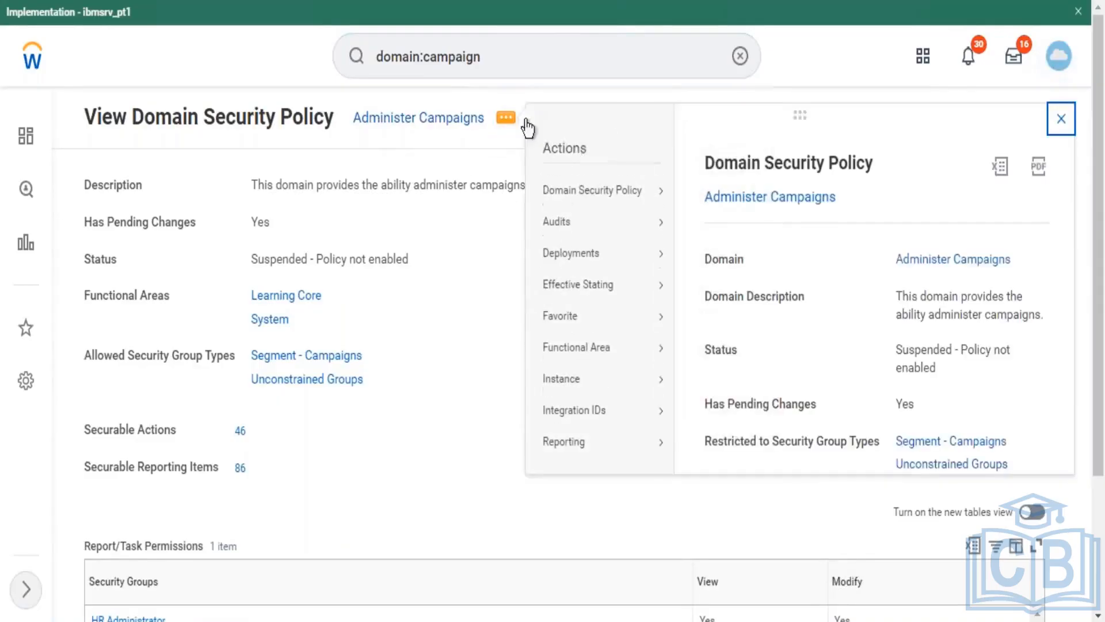
mouse_move(624, 201)
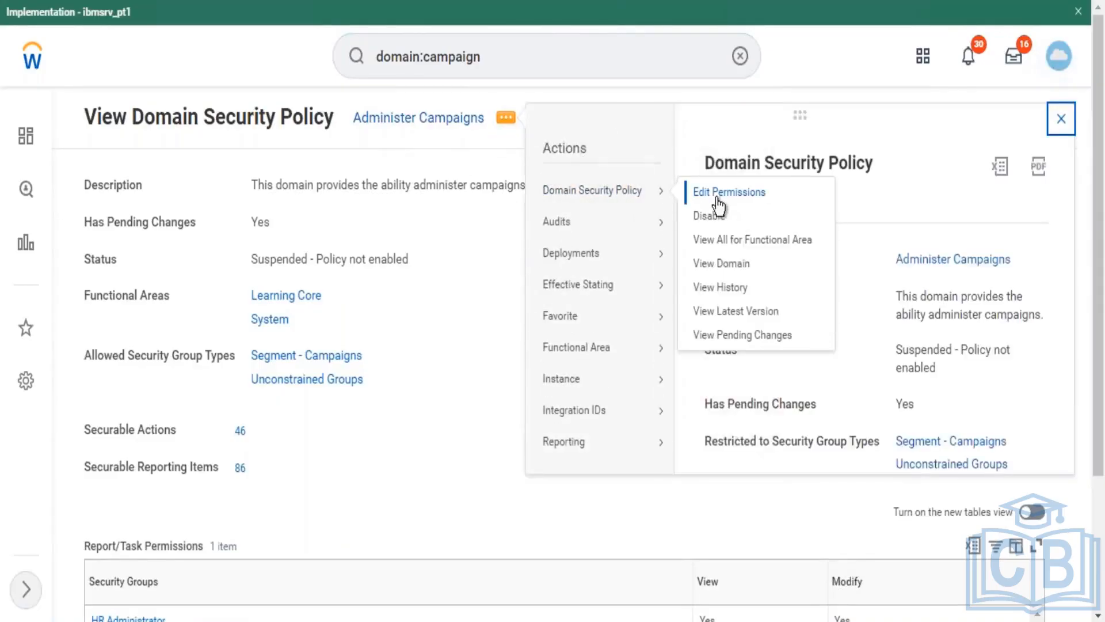
click(694, 196)
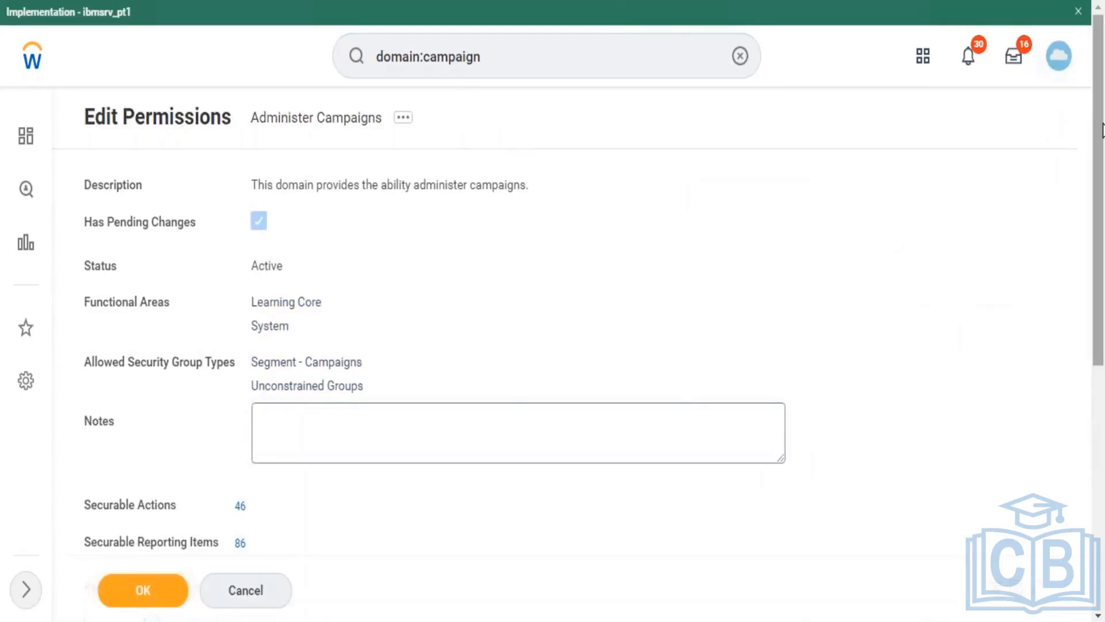
drag(1103, 130, 1098, 258)
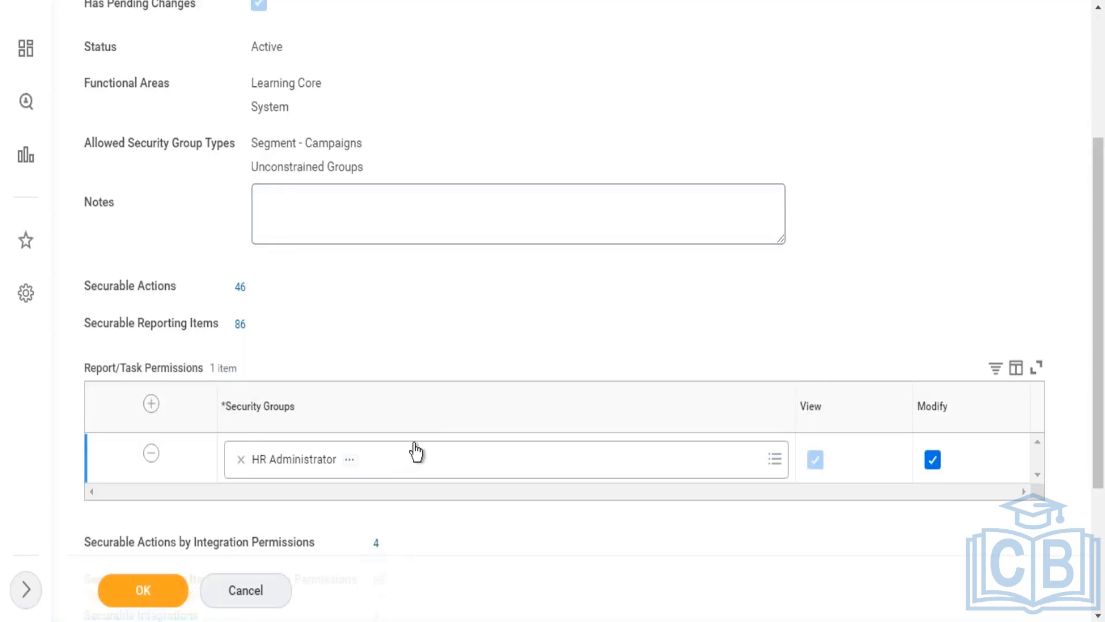
Step: Add a new permissions row and search 'Learning Admin' to pick the Learning Administrator group
click(151, 403)
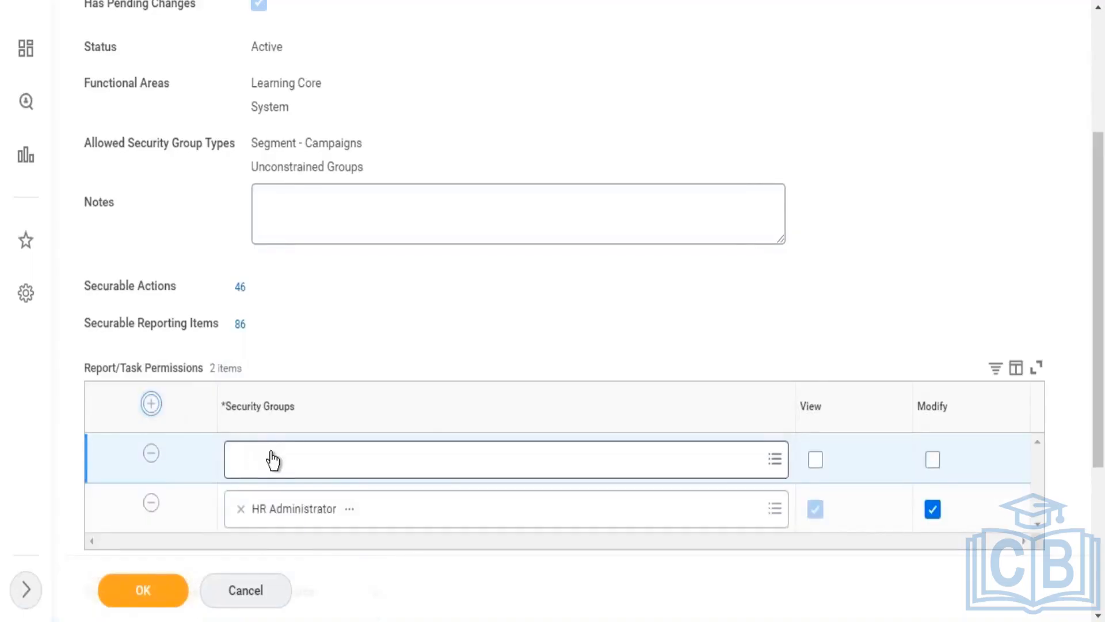
click(272, 461)
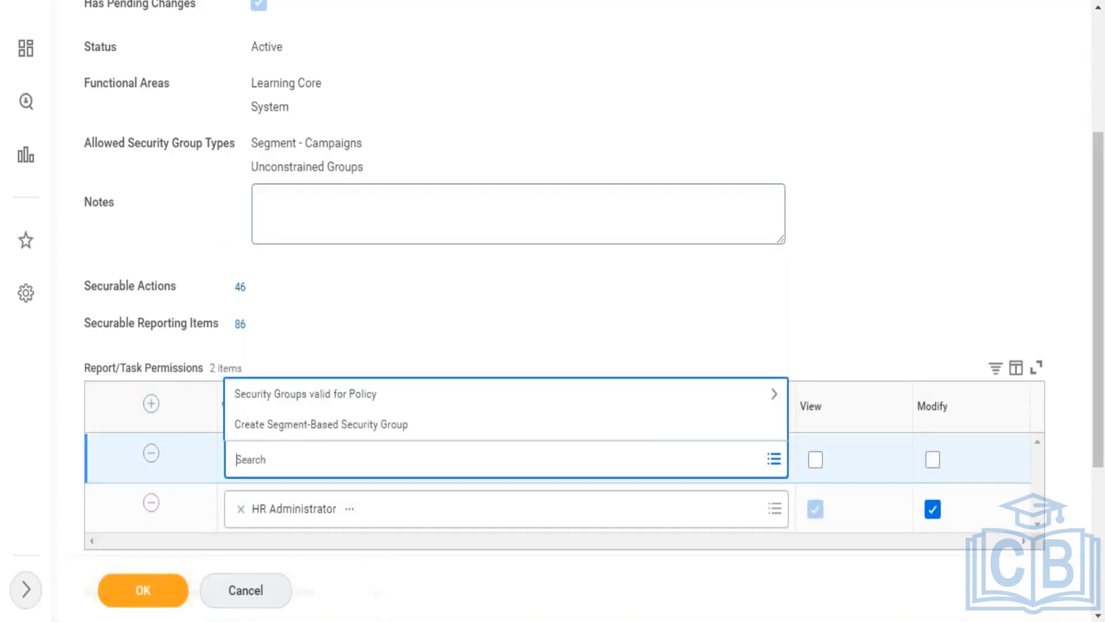
text(Learning Admin)
key(Return)
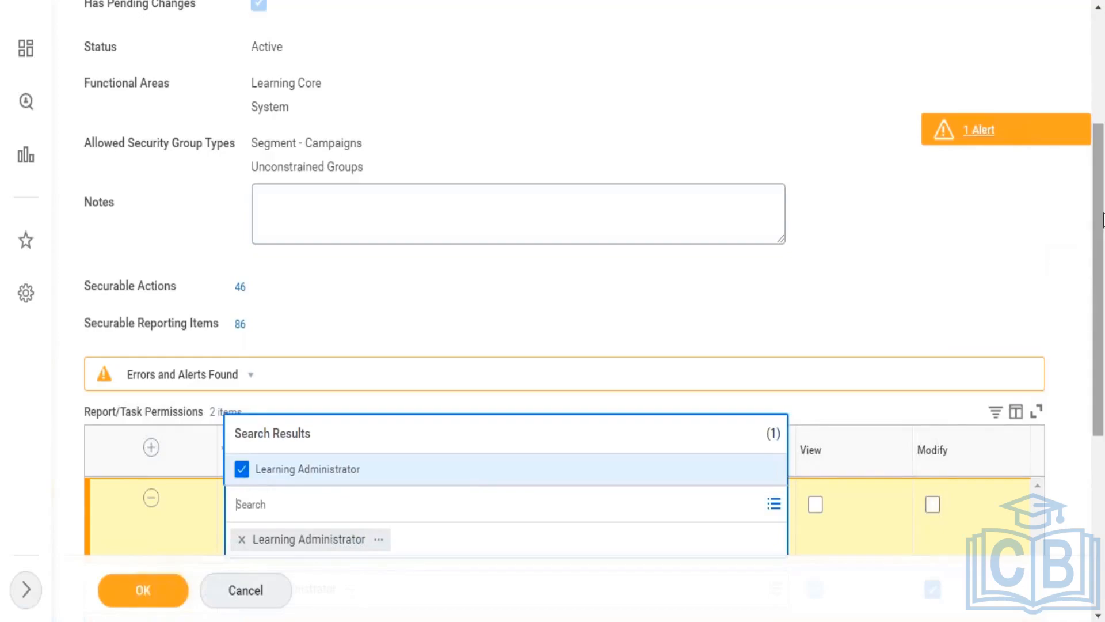
drag(1104, 221, 1104, 69)
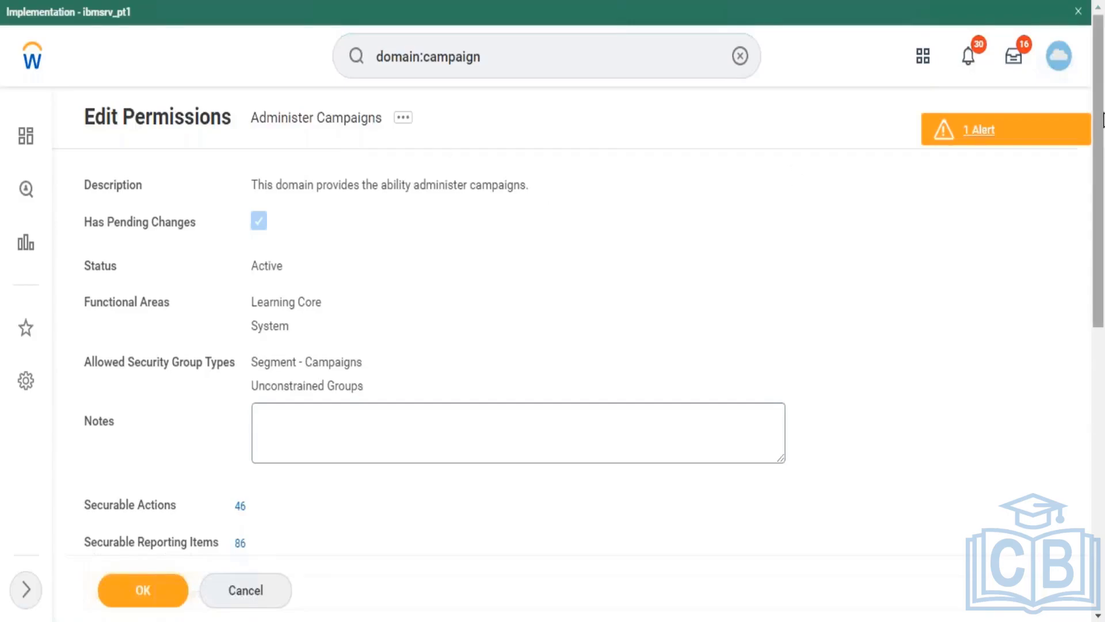
scroll(1100, 190, down, 6)
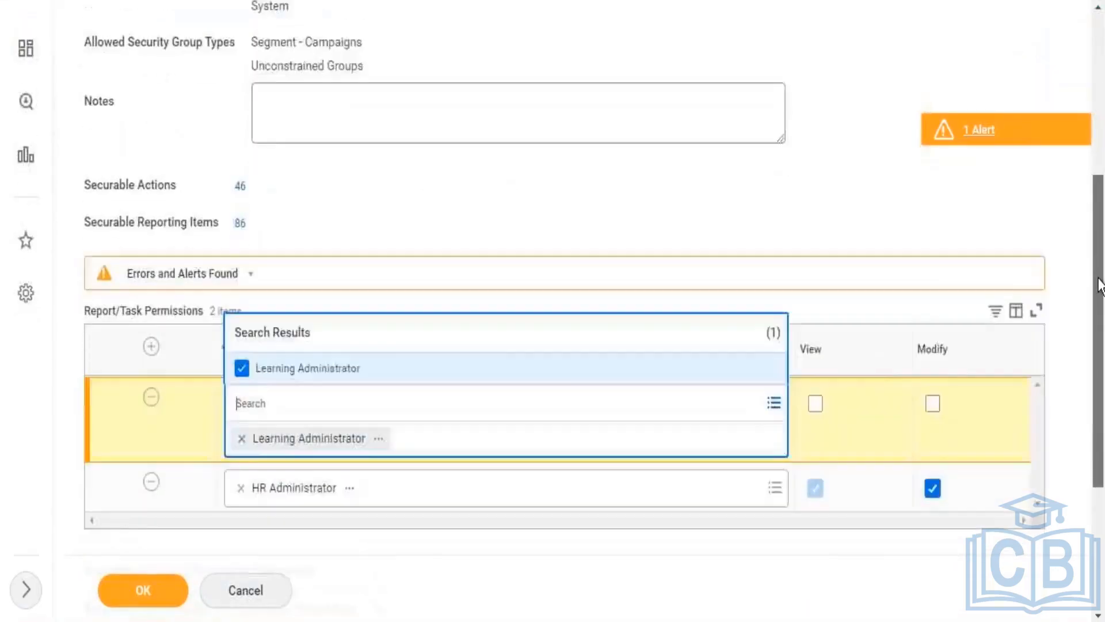
Step: Give Learning Administrator View and Modify access and save with OK
click(816, 384)
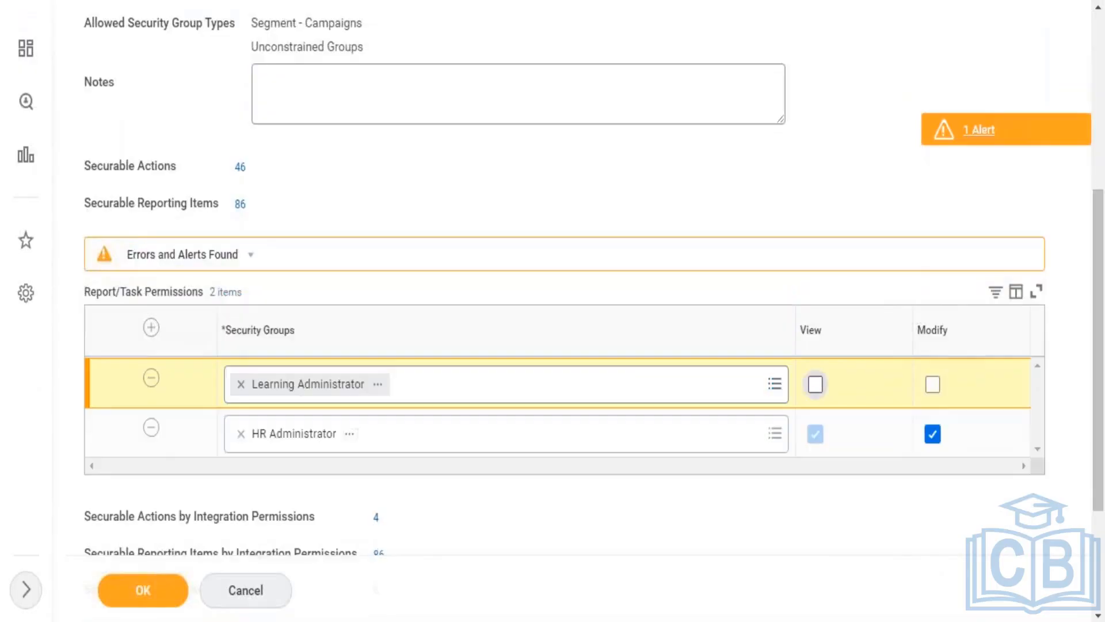
click(815, 384)
click(933, 385)
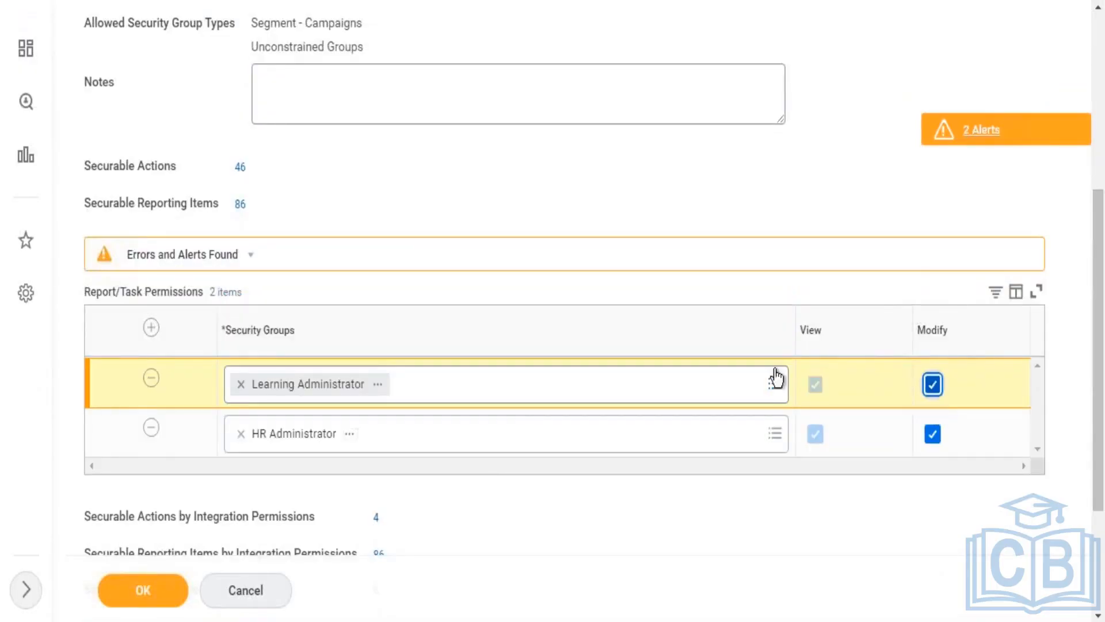
click(150, 596)
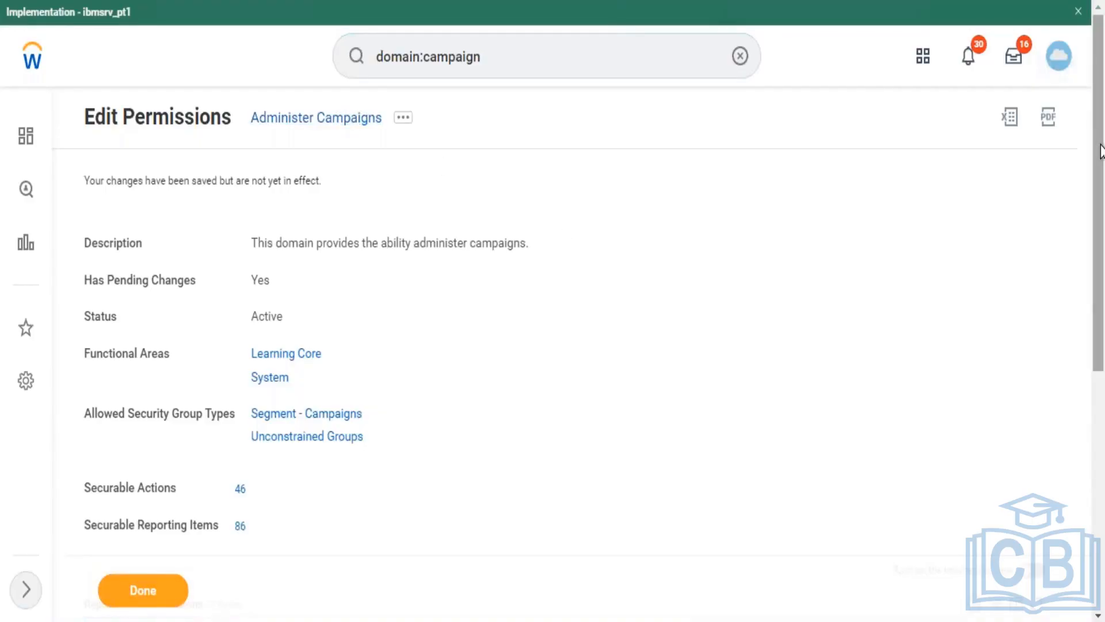
scroll(1100, 150, down, 5)
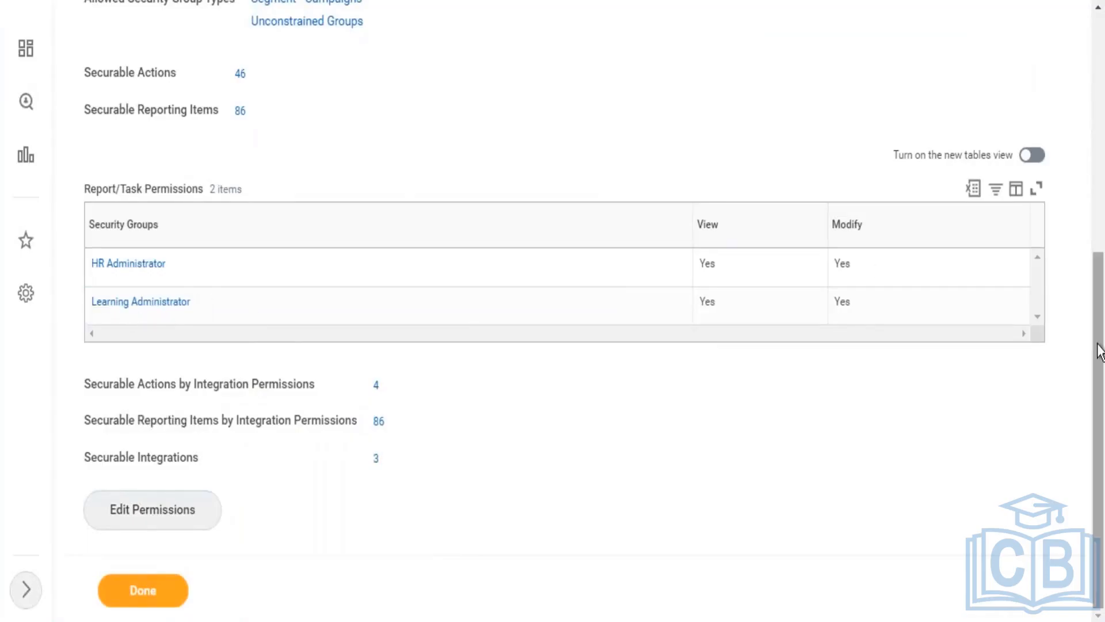
drag(1099, 331, 1098, 237)
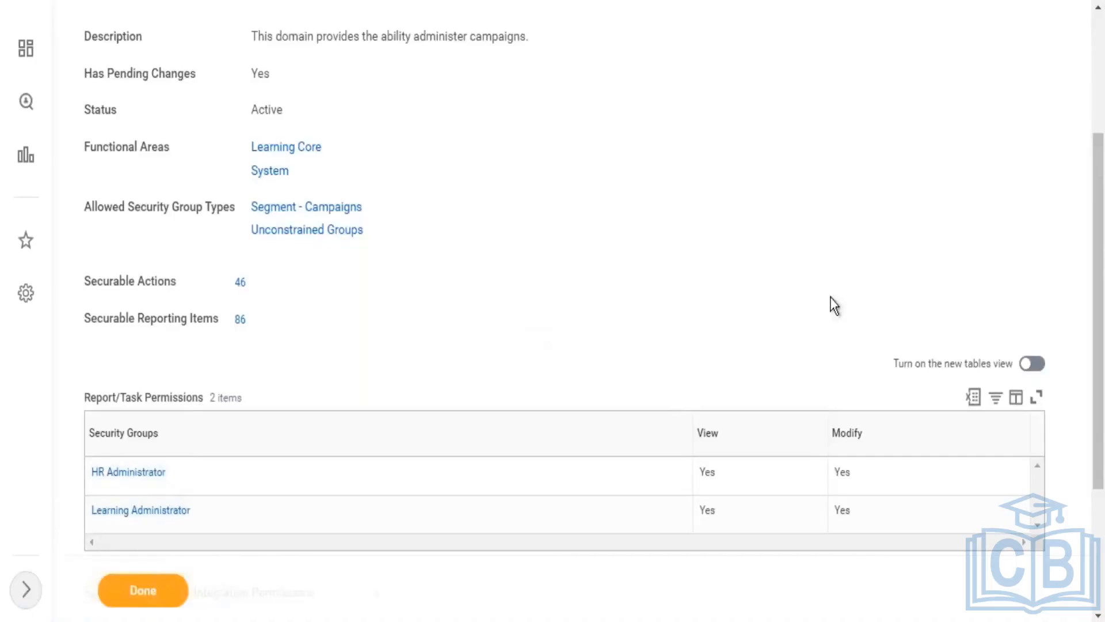
drag(1101, 218, 1101, 46)
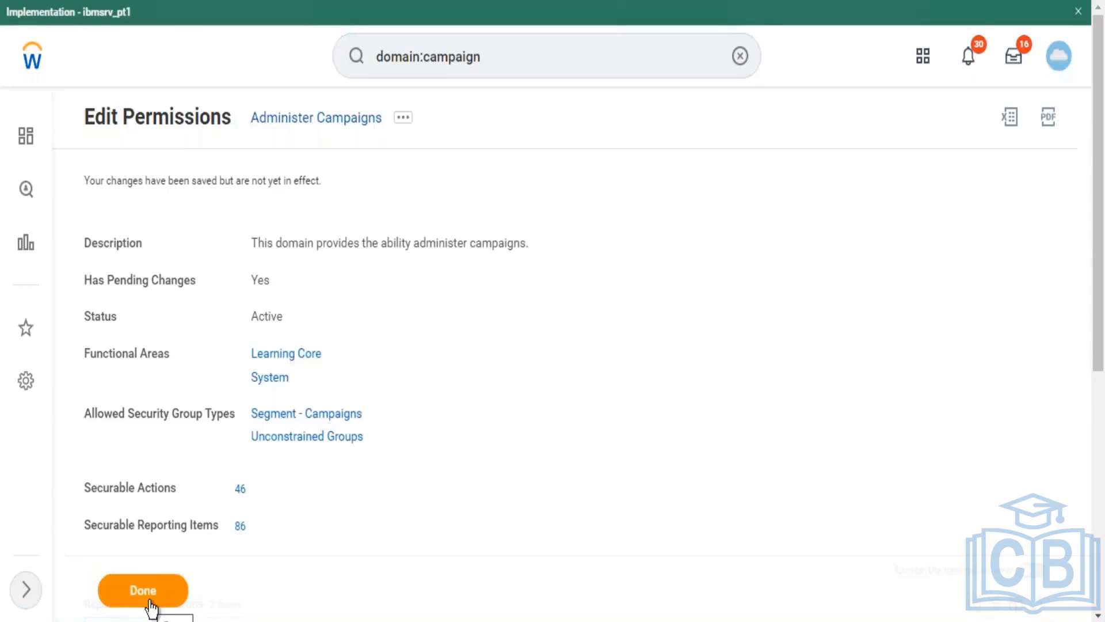
Step: Finish the Administer Campaigns permission edits with Done, returning to the domain:campaign results
click(405, 120)
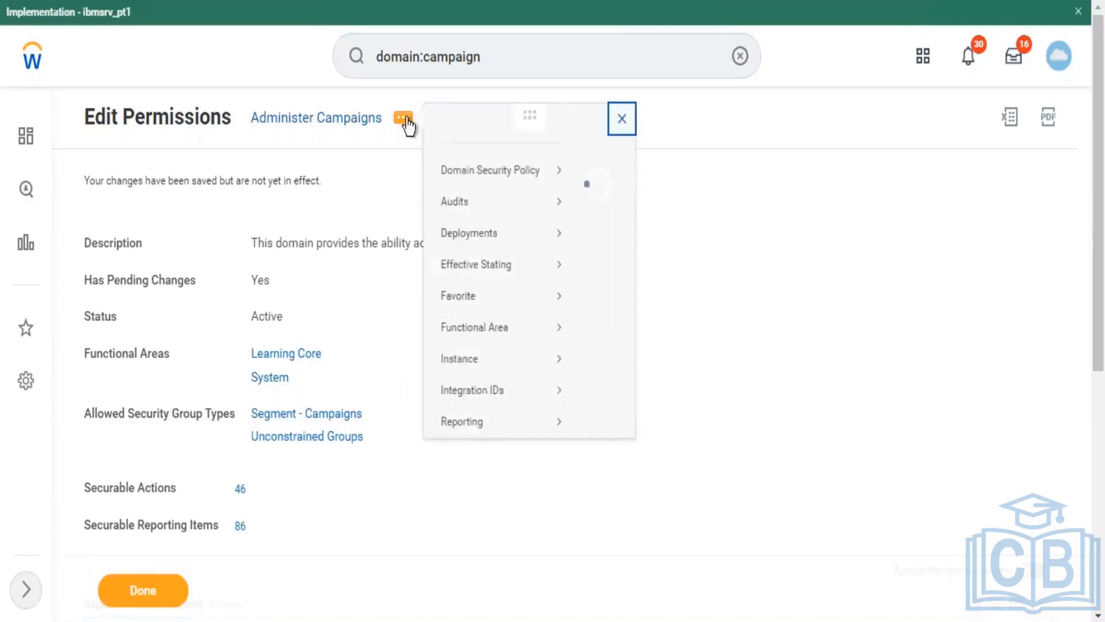
mouse_move(488, 194)
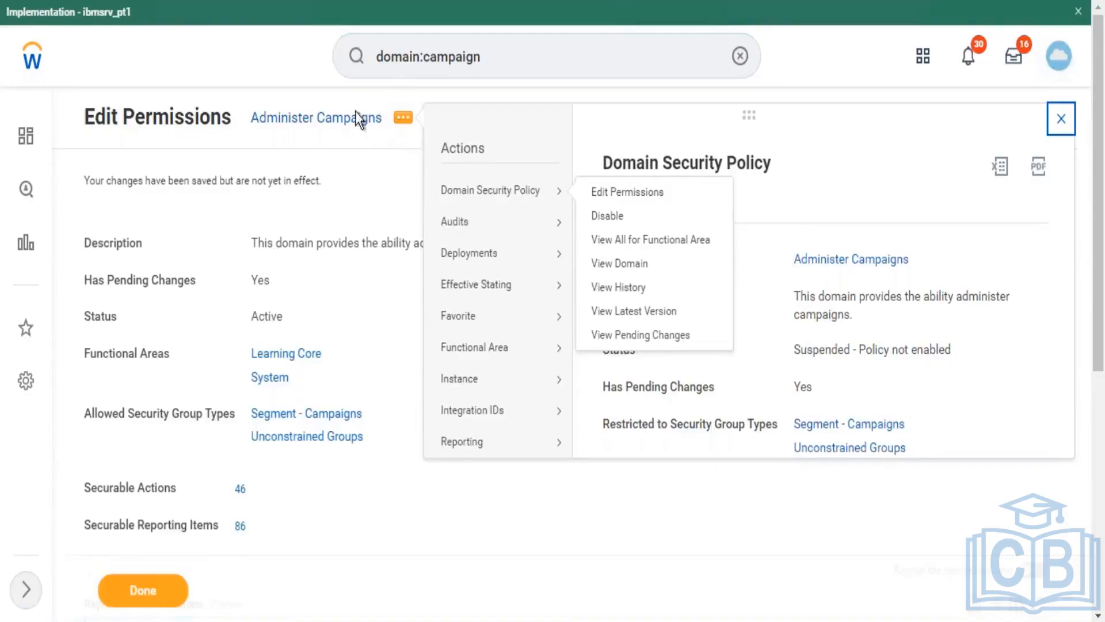
click(656, 192)
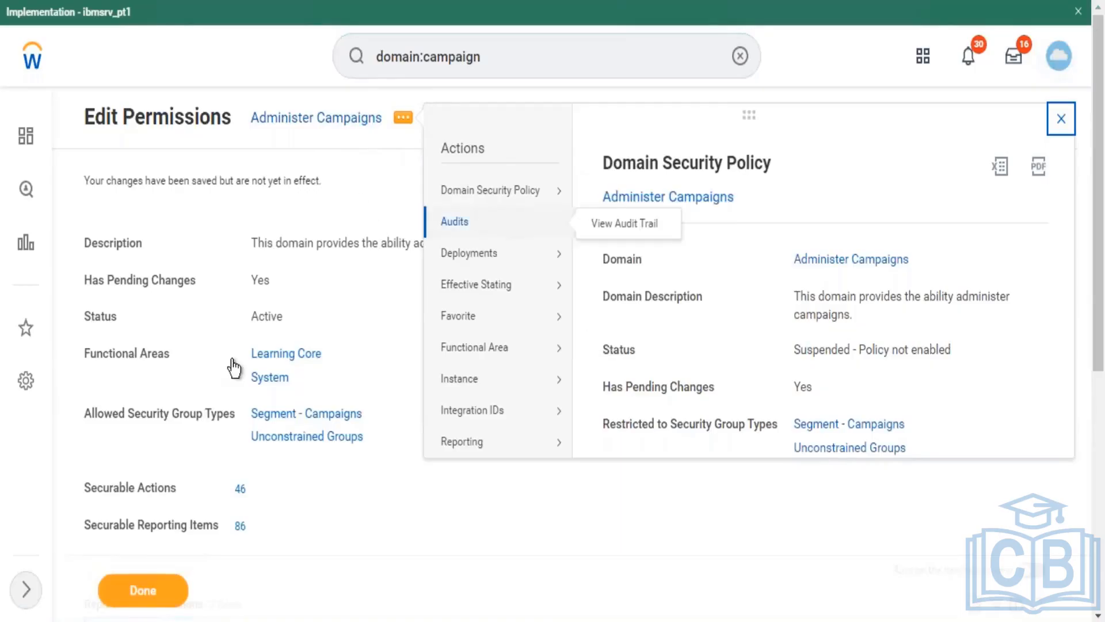
click(144, 597)
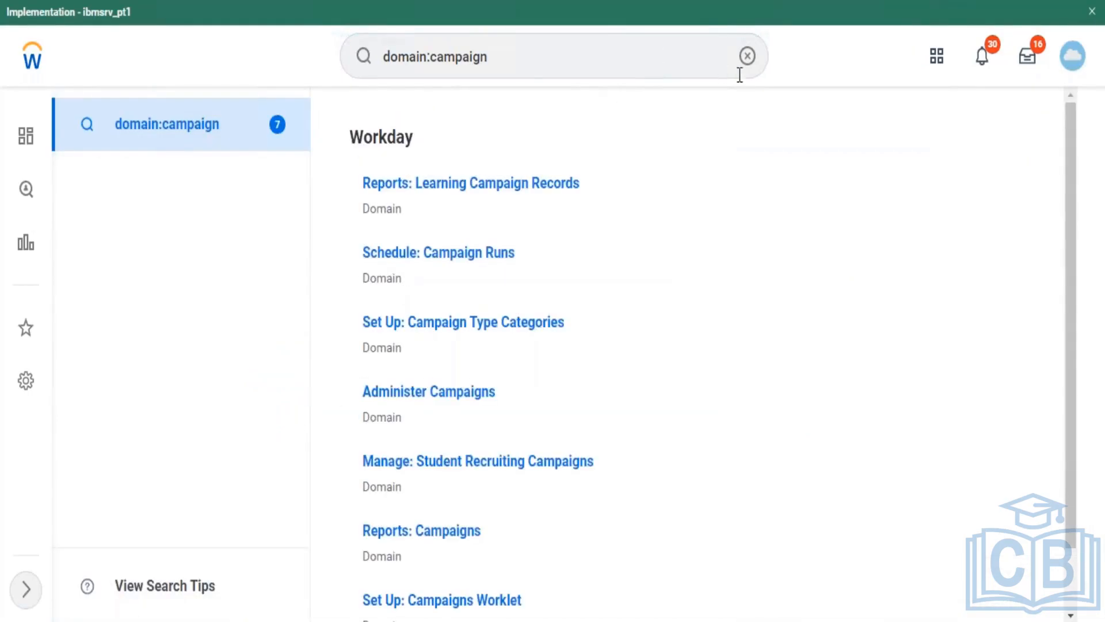
Step: Search 'Activat' and launch the Activate Pending Security Policy Changes task
click(752, 57)
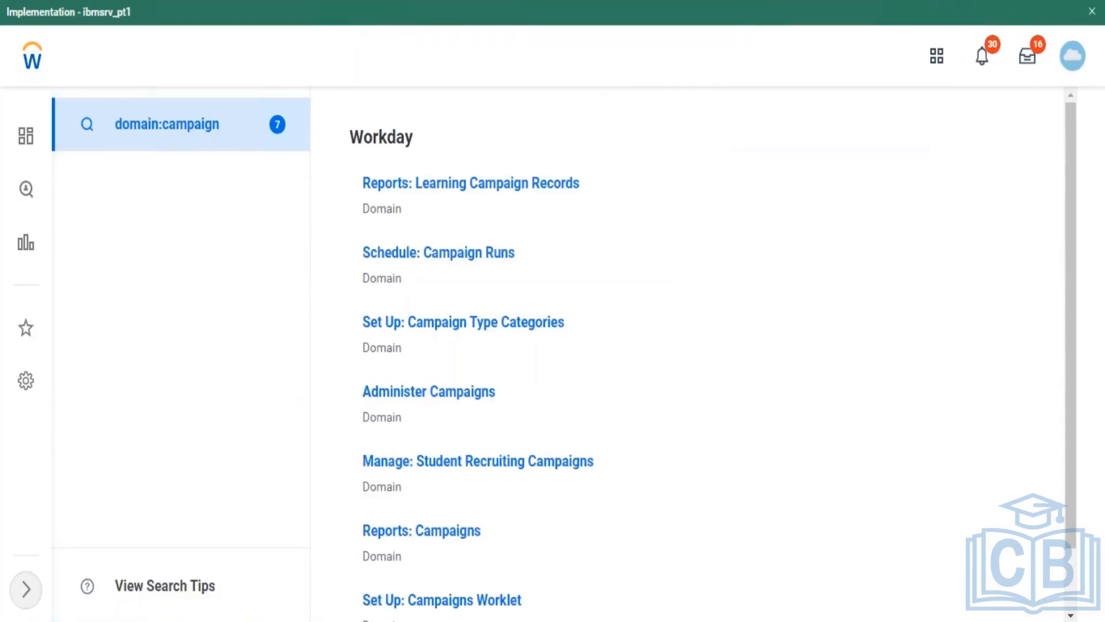
click(628, 79)
text(A)
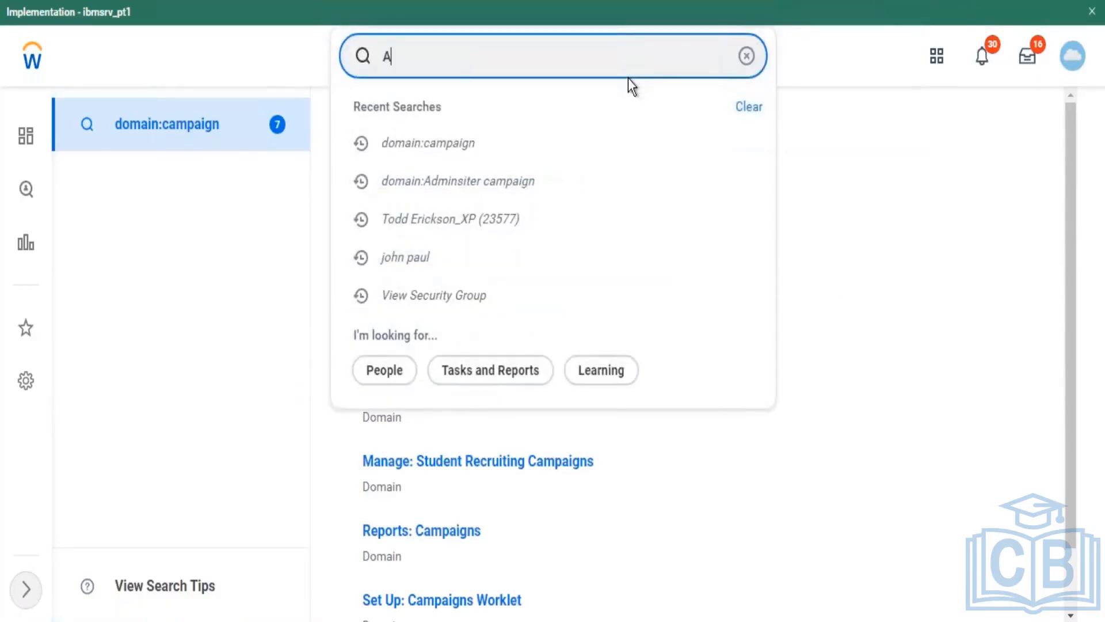
text(ctivat)
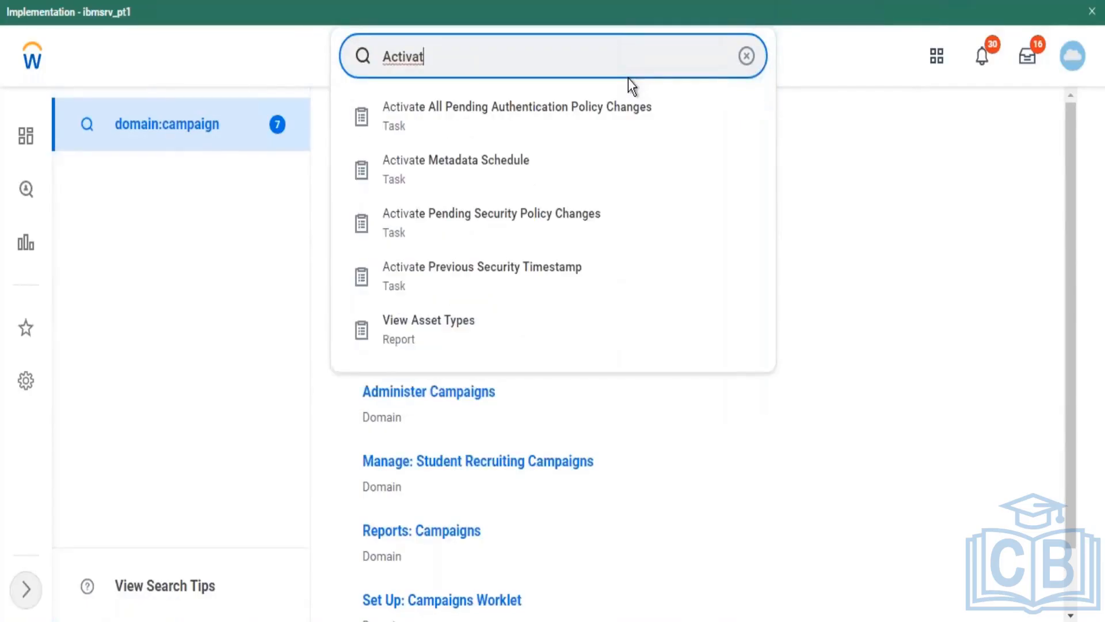
click(516, 239)
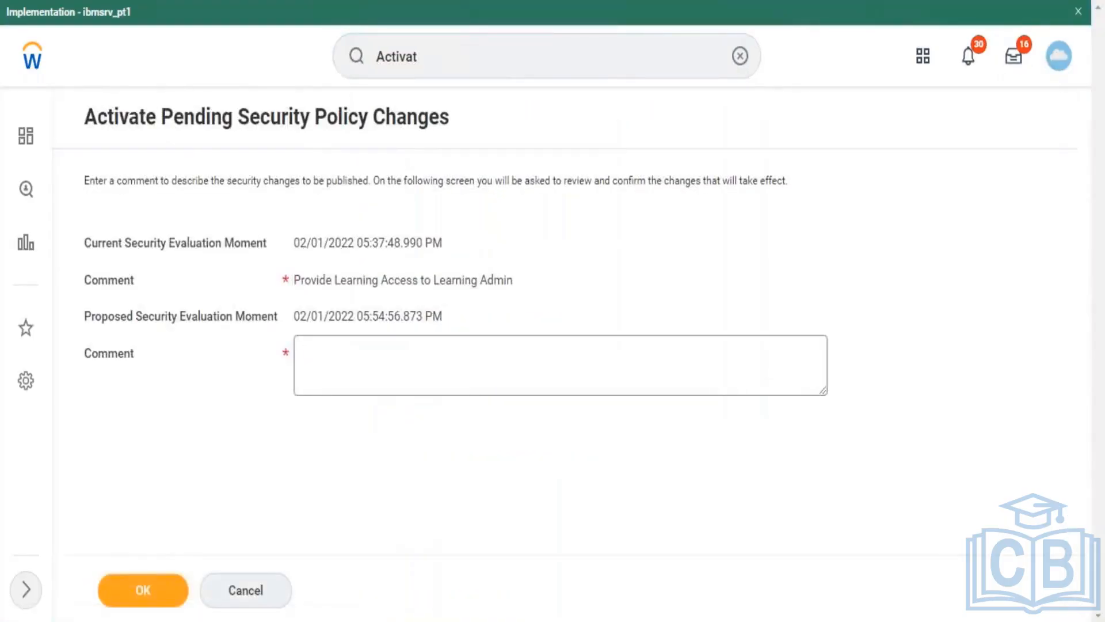
Step: Type the activation comment 'Learning Admin added…', correcting typing mistakes along the way
click(415, 359)
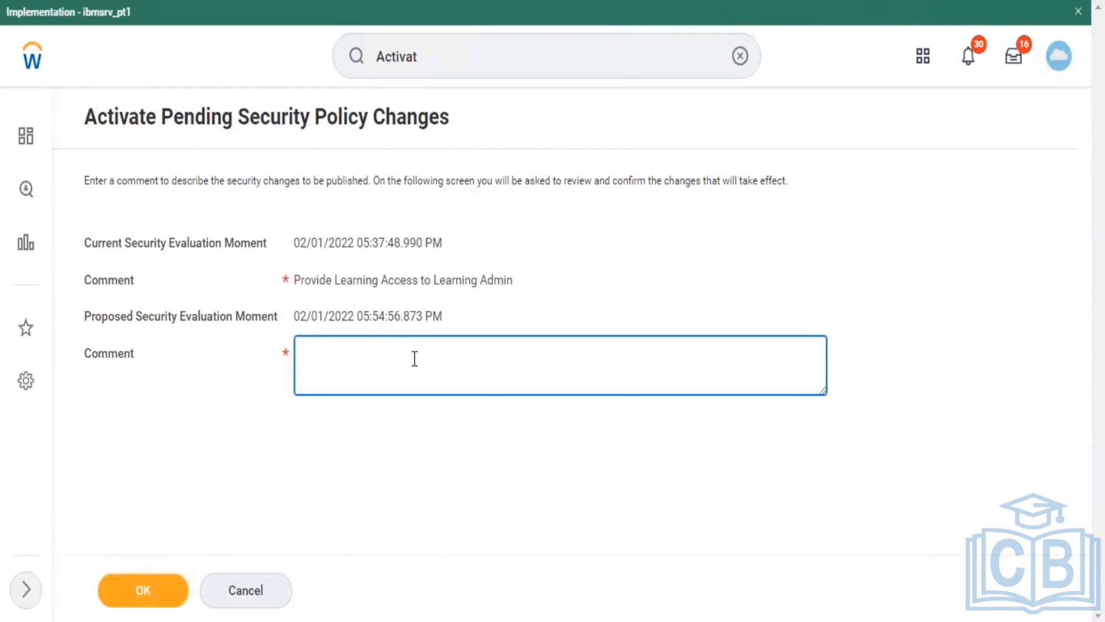
text(Learning Admin a)
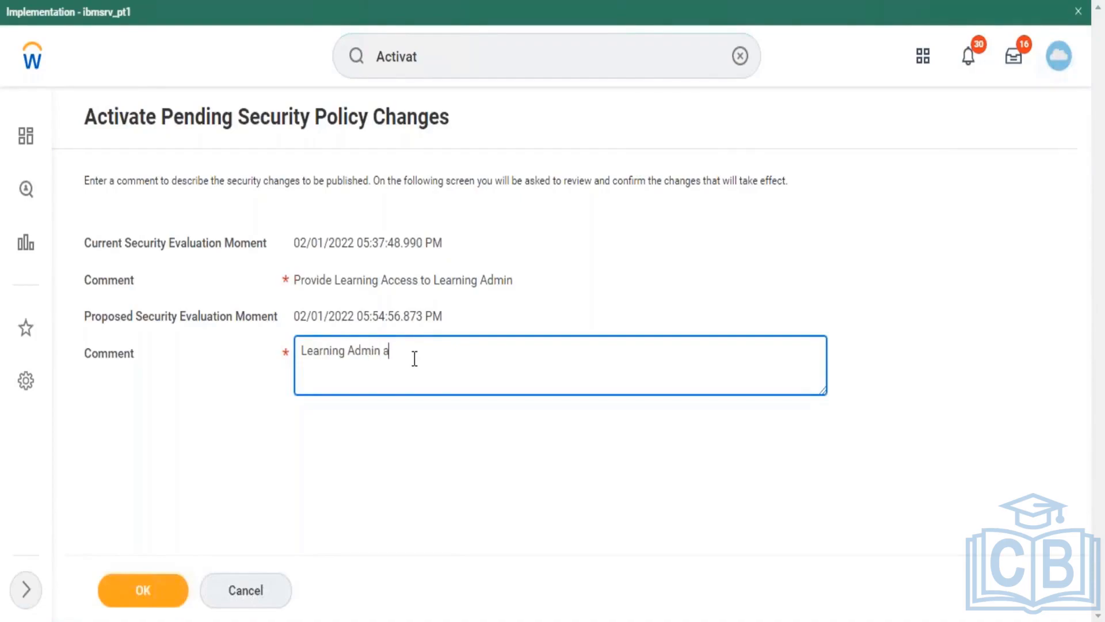
text(dded to administ)
double_click(415, 358)
key(BackSpace)
text(ca)
click(408, 351)
key(BackSpace)
key(BackSpace)
key(BackSpace)
key(BackSpace)
key(BackSpace)
click(431, 349)
key(BackSpace)
key(BackSpace)
key(BackSpace)
key(BackSpace)
key(BackSpace)
key(BackSpace)
key(BackSpace)
key(BackSpace)
key(BackSpace)
Step: Complete the comment as 'Learning Admin added to Campaigns Domain' and submit it
text(added)
text(to Campaigns Domain)
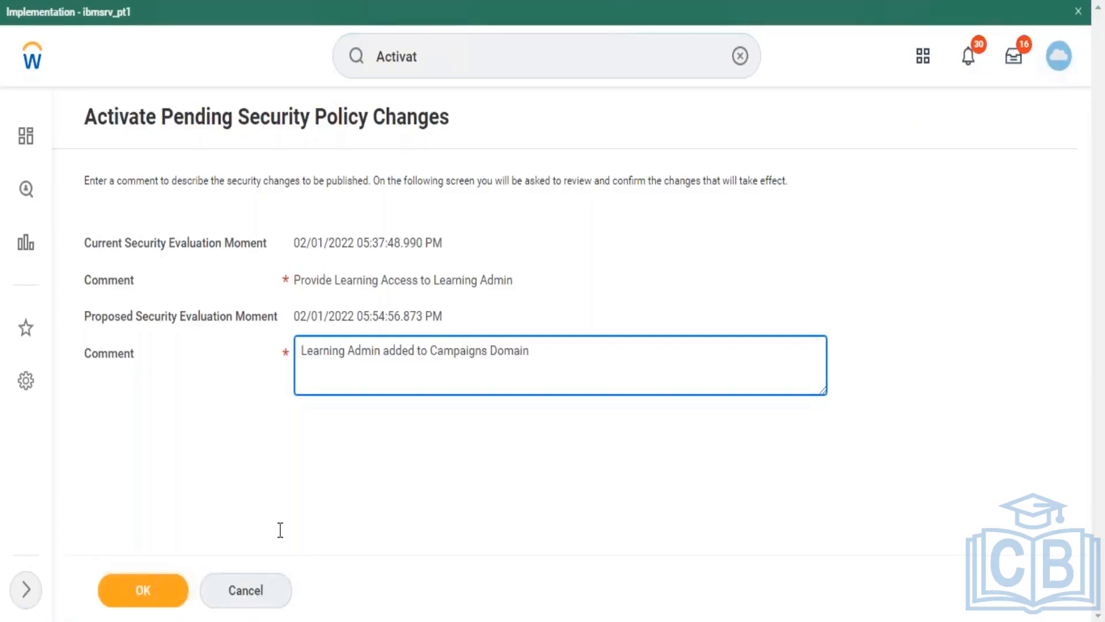
click(145, 593)
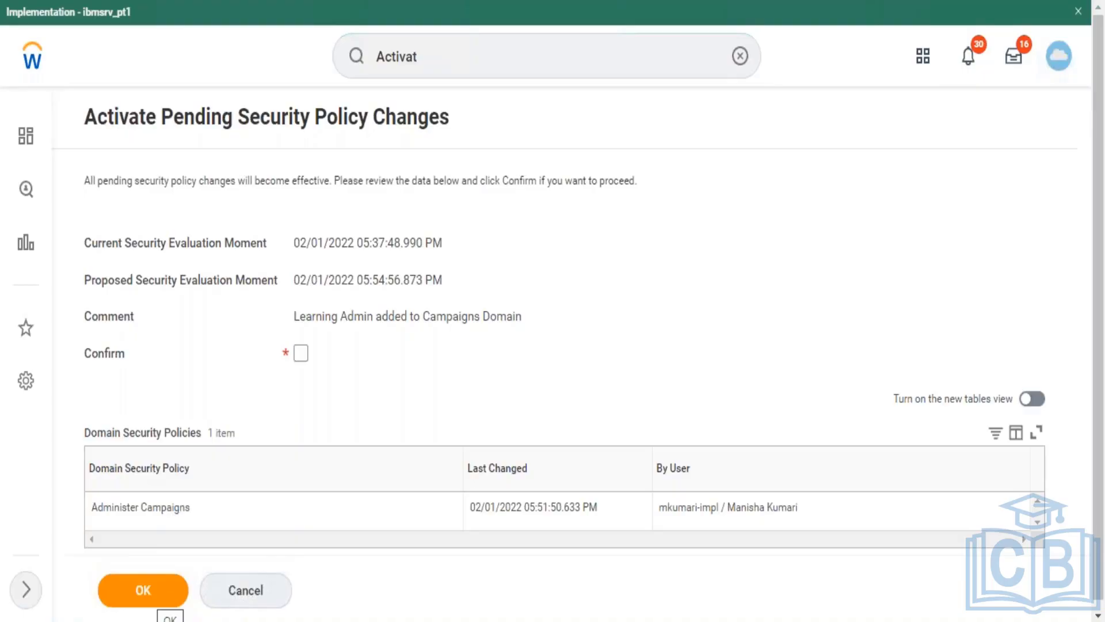
Step: Tick Confirm and activate the pending Administer Campaigns security change
click(301, 354)
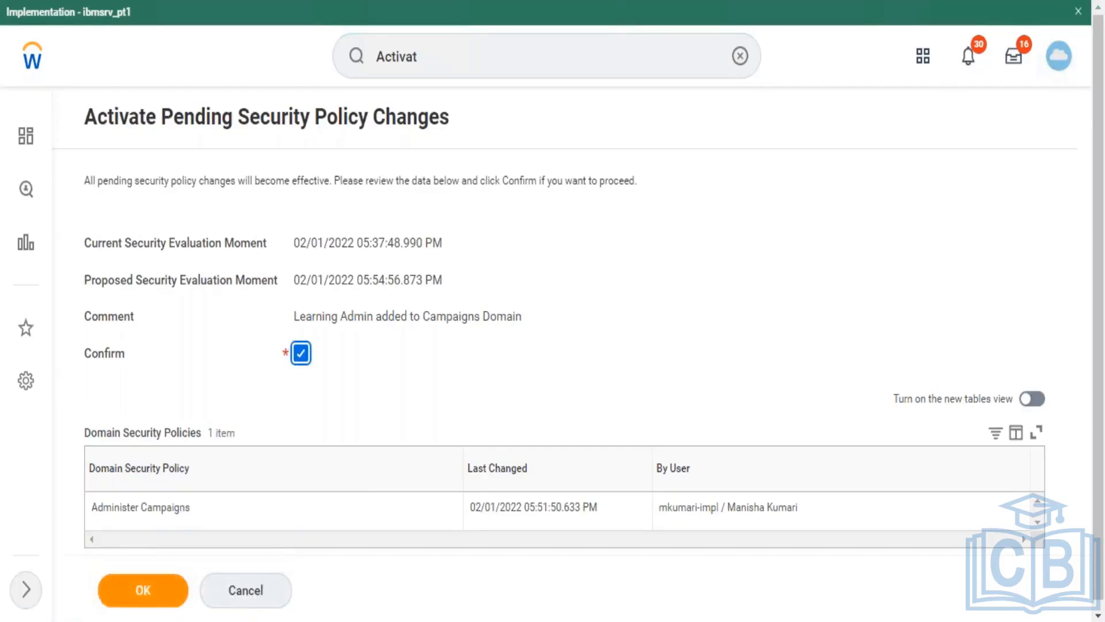
click(143, 590)
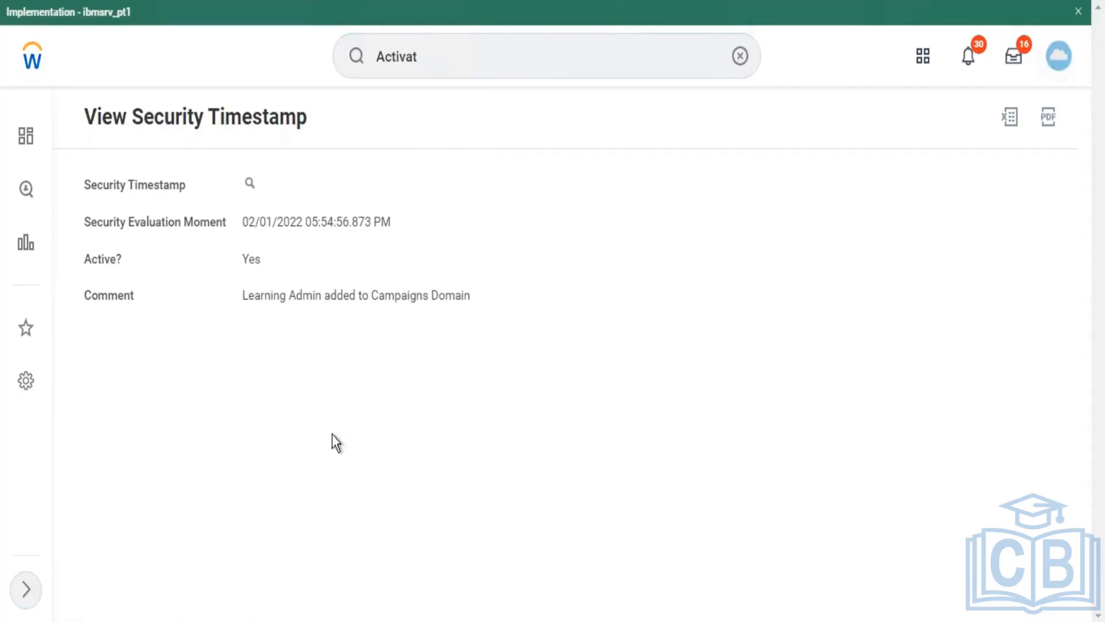
Step: Clear the leftover 'Activat' text from the search bar
click(740, 56)
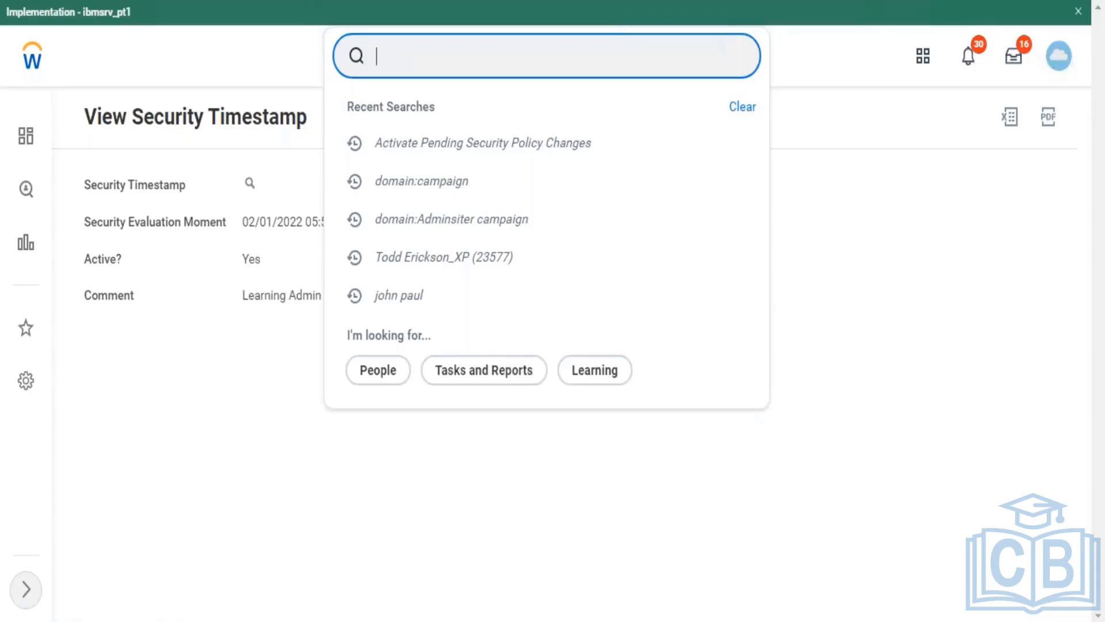
Step: Search 'Domain:learning' to list the 22 learning domains
text(Domain)
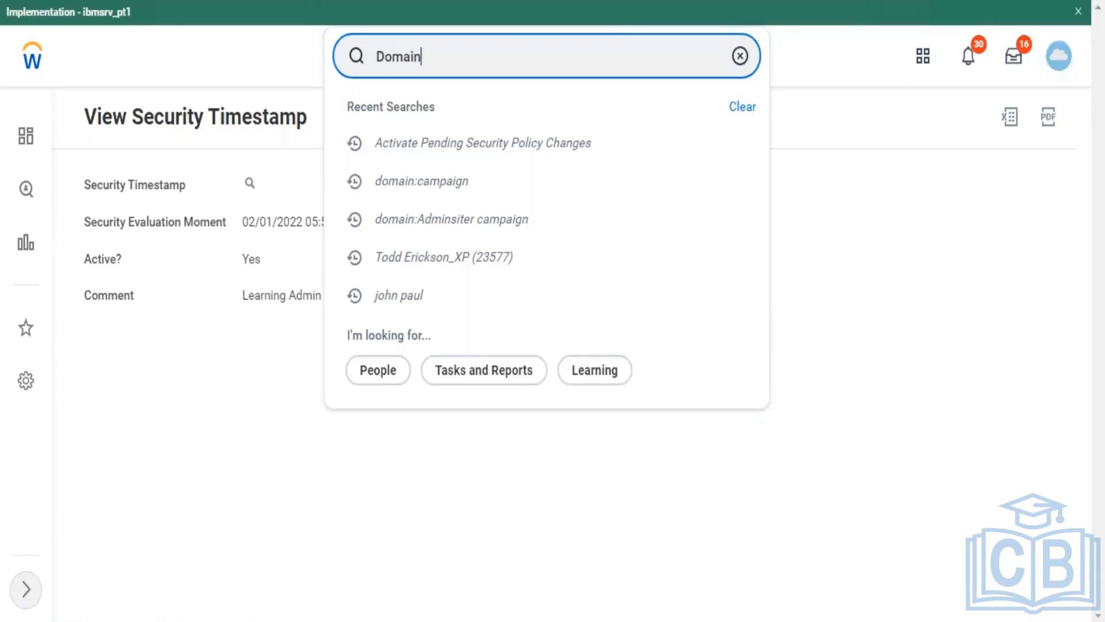
text(:learni)
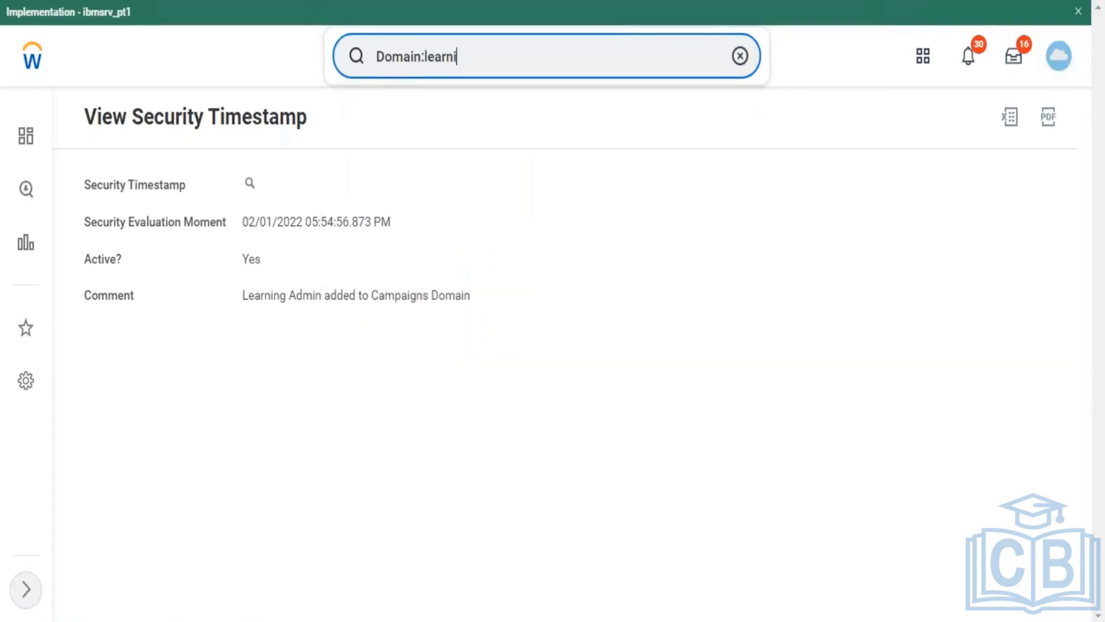
text(ng)
key(Tab)
key(Return)
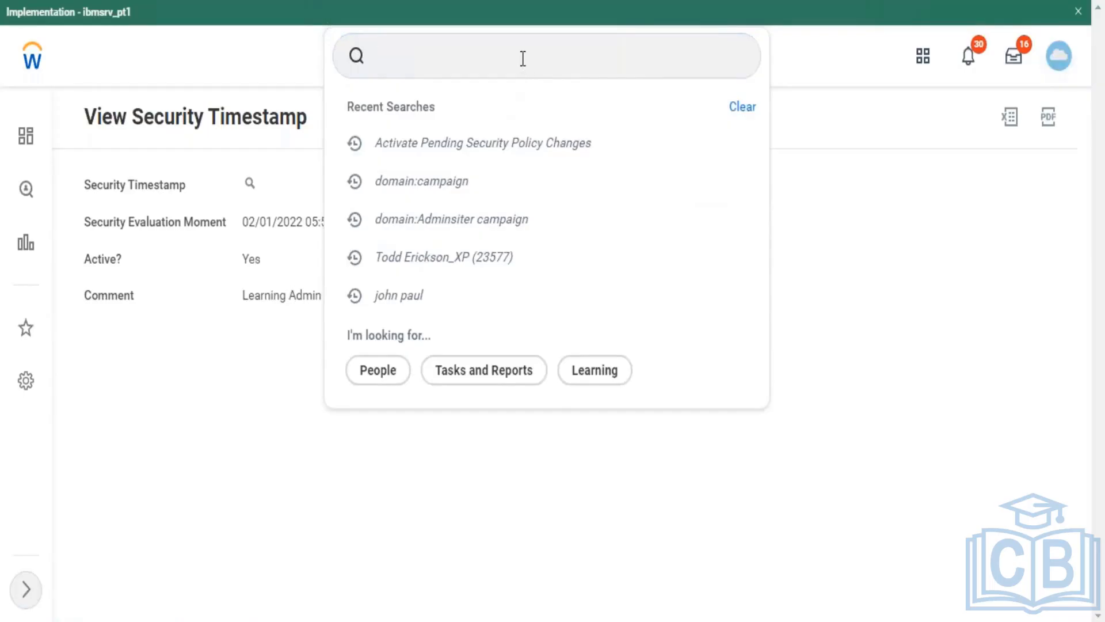
text(Domain:)
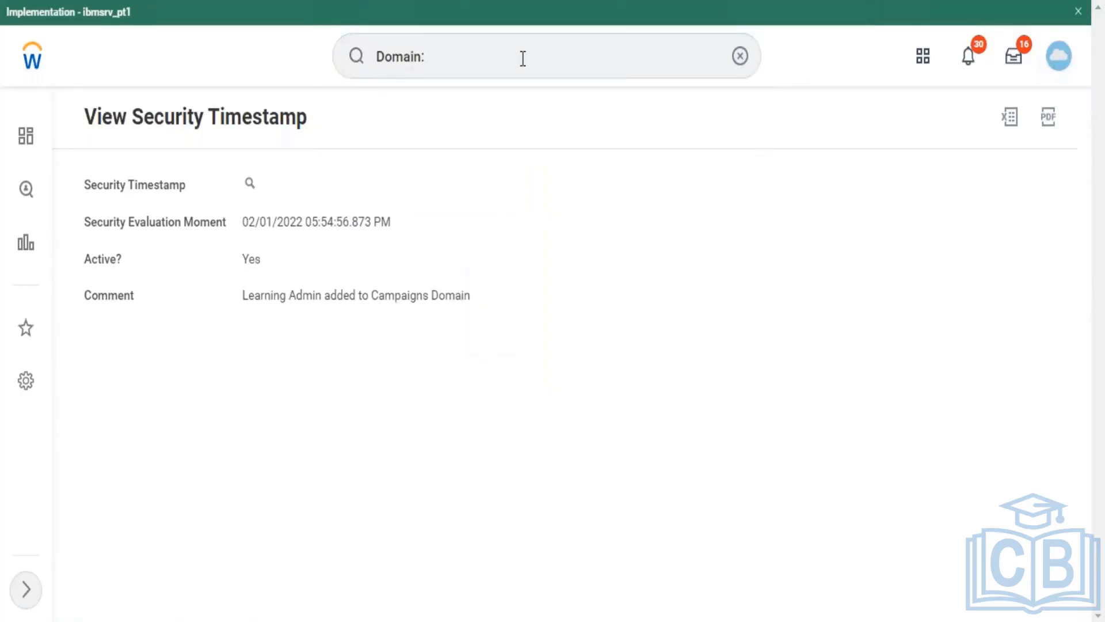
click(522, 58)
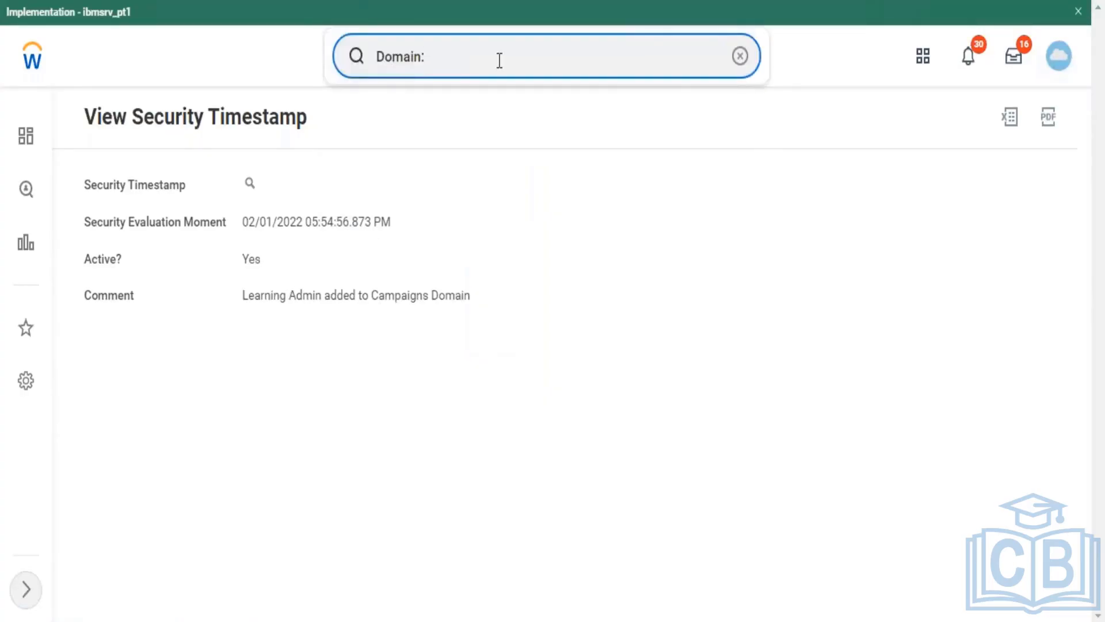
text(learning)
key(Return)
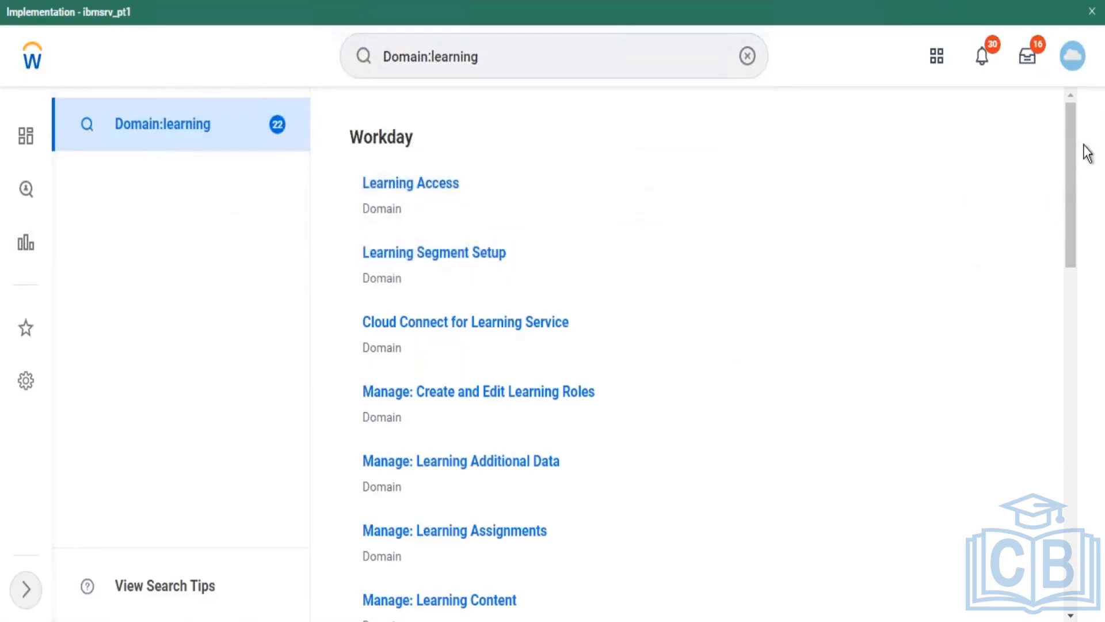
Step: Scroll the 22 learning domain results, clear the search bar, and close the green Implementation banner
drag(1072, 138, 1063, 116)
click(748, 55)
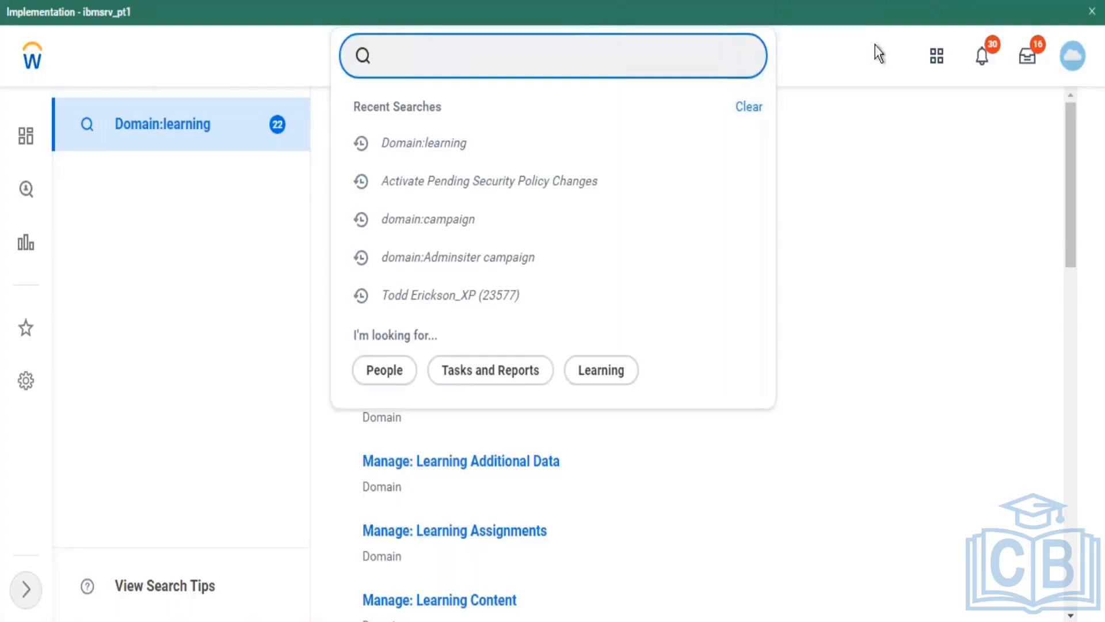
click(1092, 11)
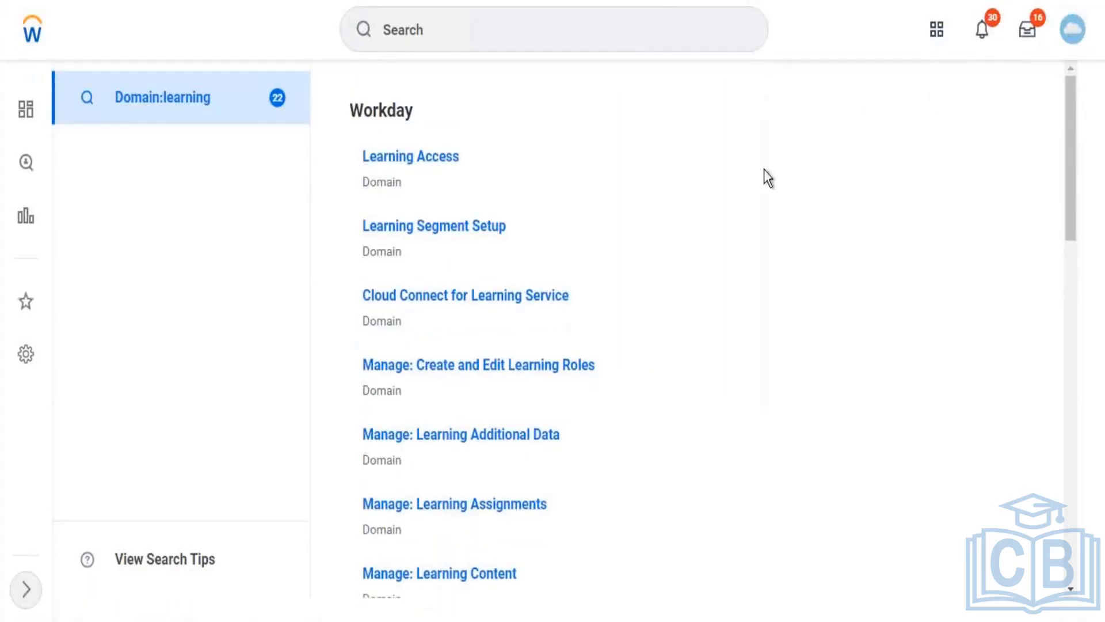
Step: Open the profile avatar menu and scroll through My Account, Workbench, Favorites and My Reports
click(1073, 43)
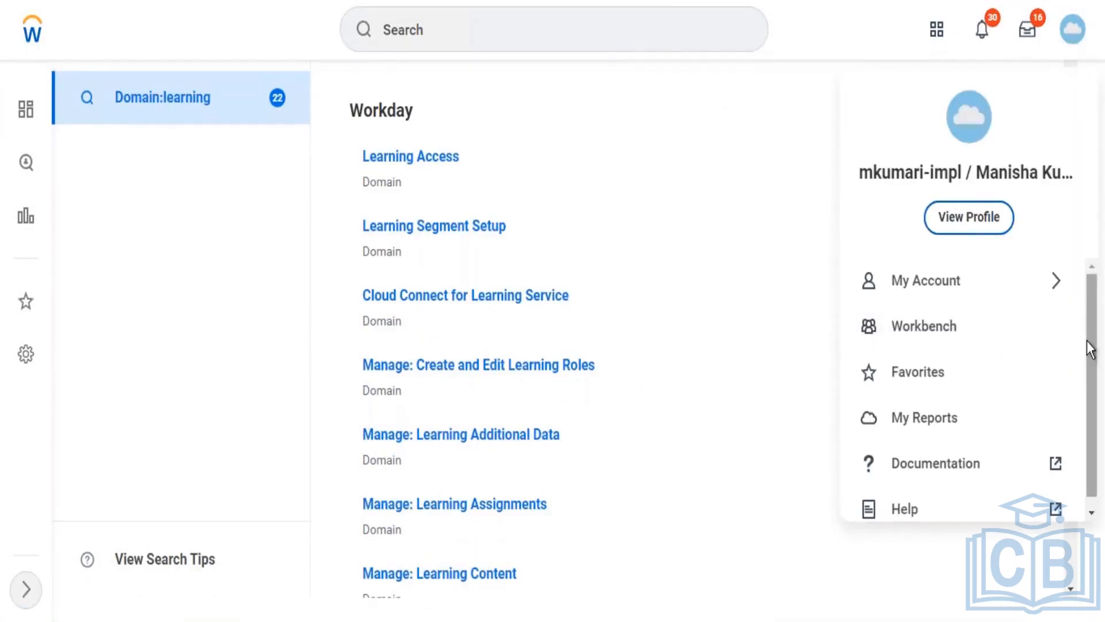
drag(1093, 308, 1098, 458)
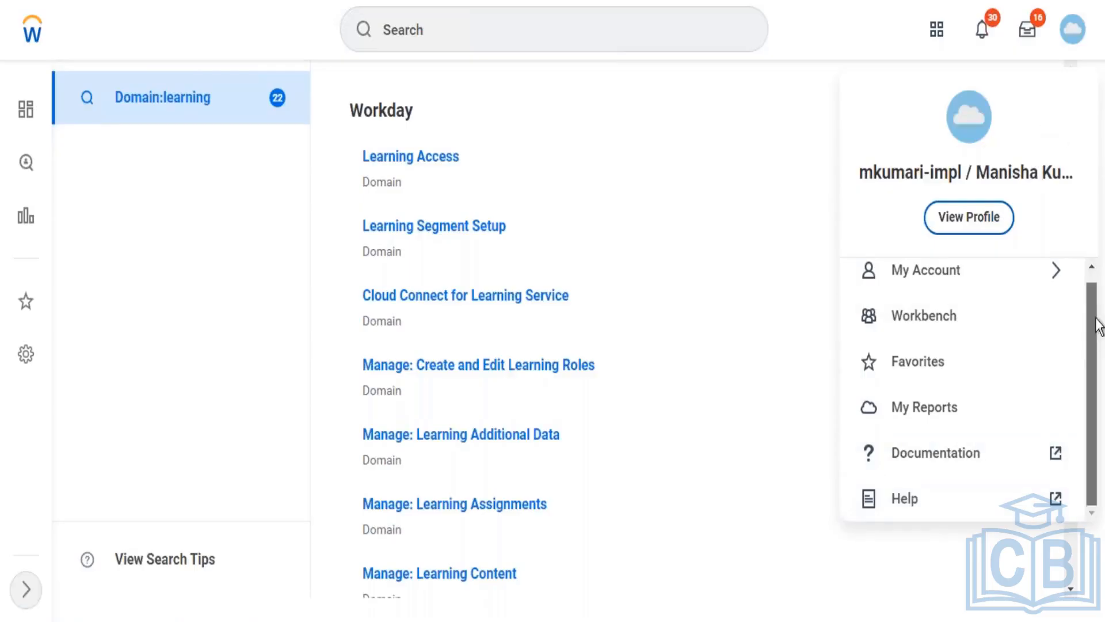
drag(1099, 325, 1097, 205)
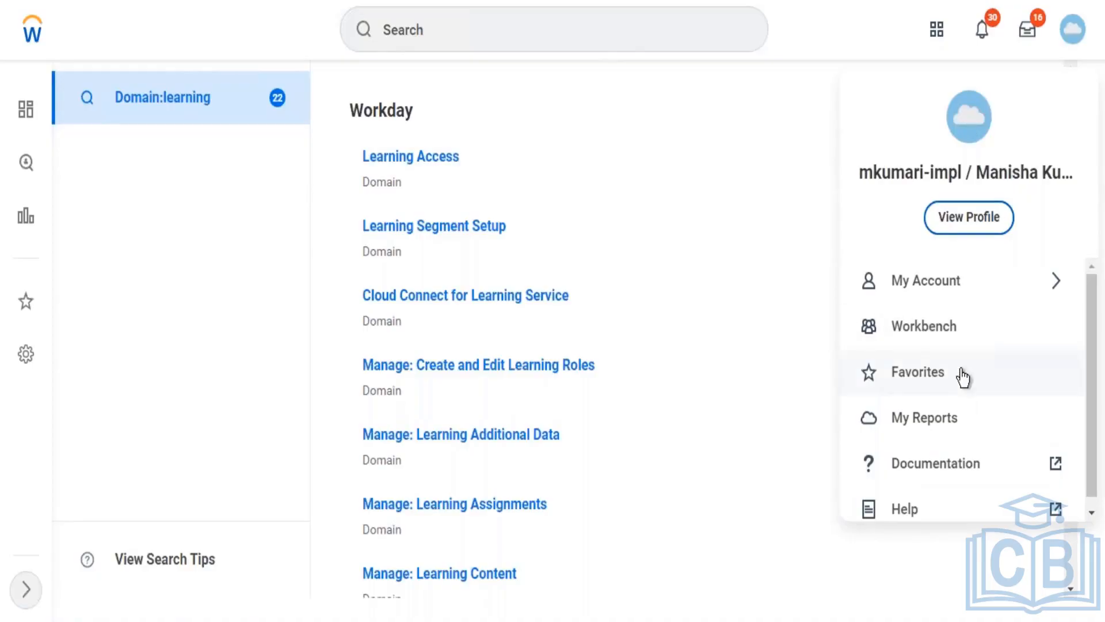
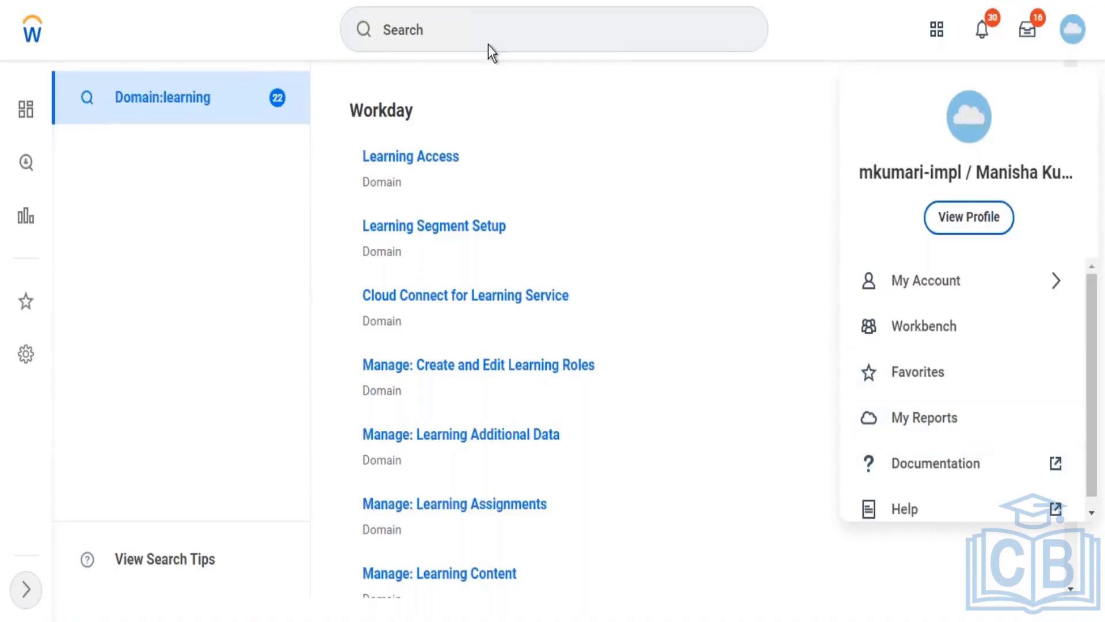
Step: Dismiss the profile menu by selecting the global search bar to show Recent Searches
click(476, 15)
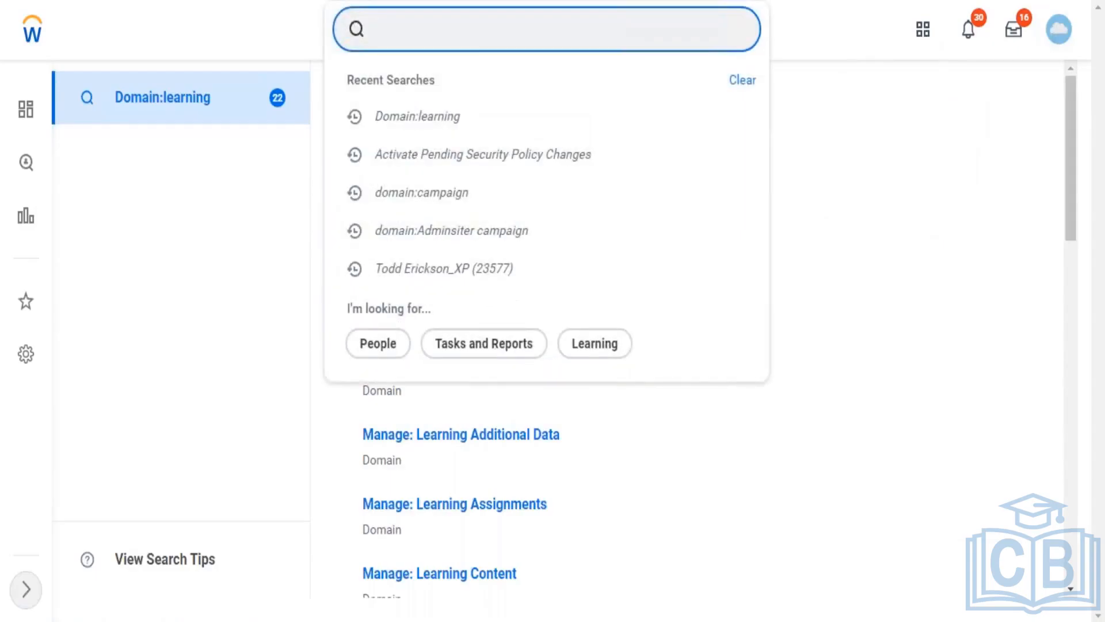
Step: Search 'domain:site' and scroll through the 17 site-related domains
text(domain:site)
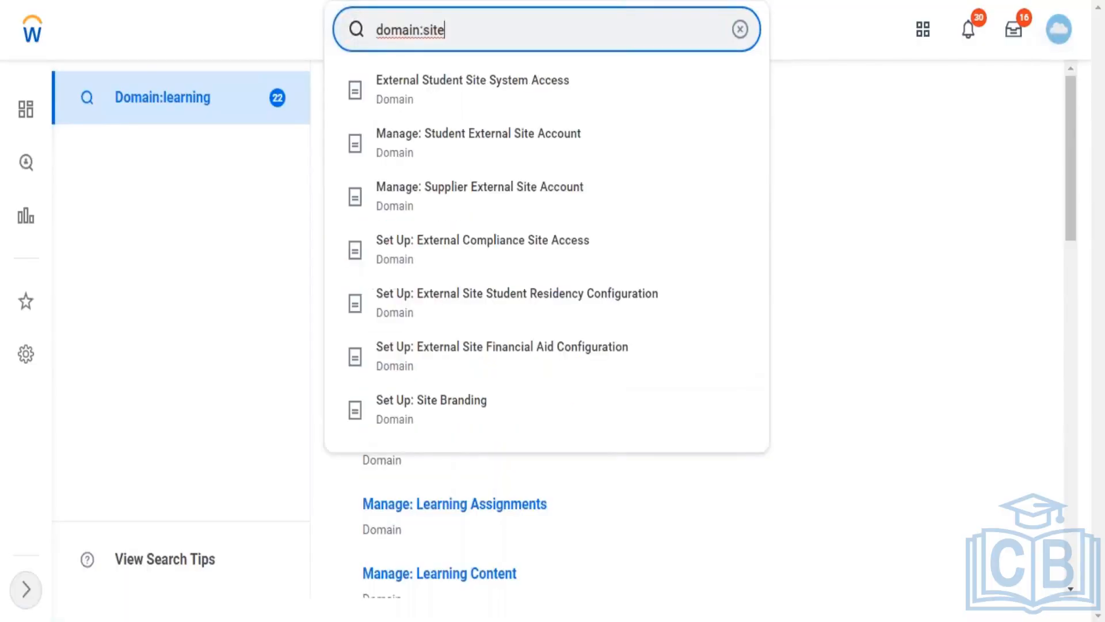
key(Return)
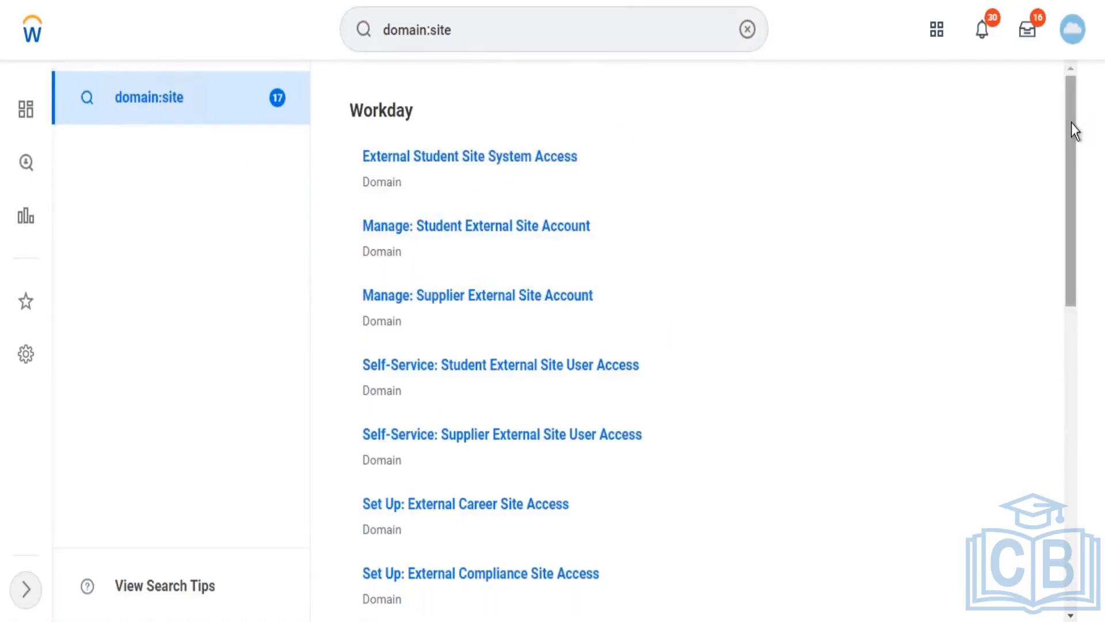
drag(1072, 122, 1055, 354)
mouse_move(419, 422)
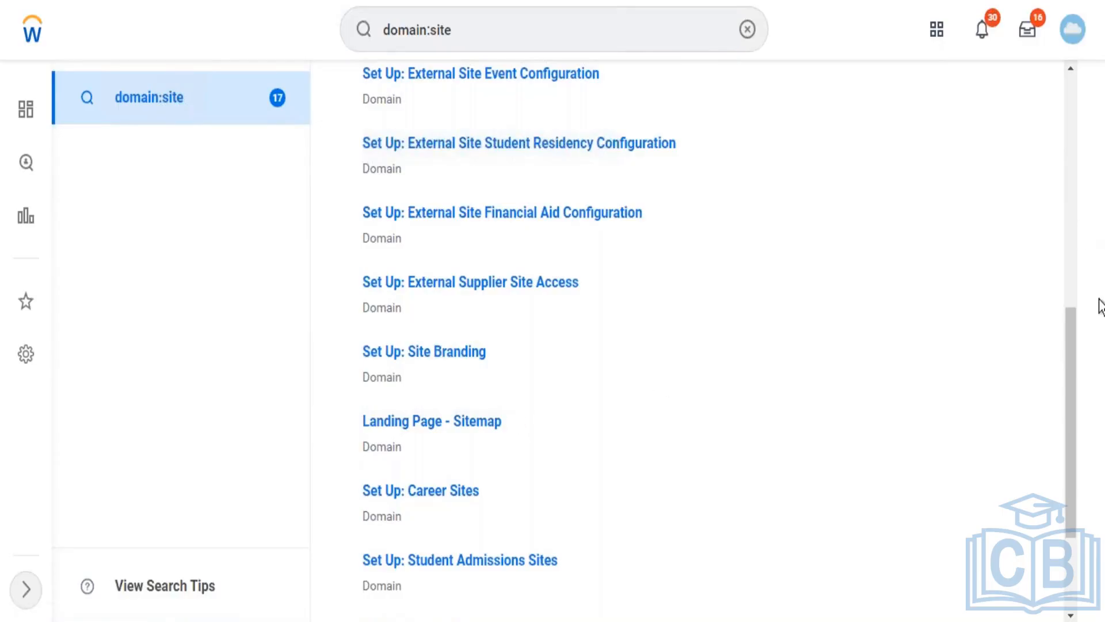
drag(1069, 346, 1069, 46)
Step: Open and close the profile menu, then clear the search field
click(1074, 35)
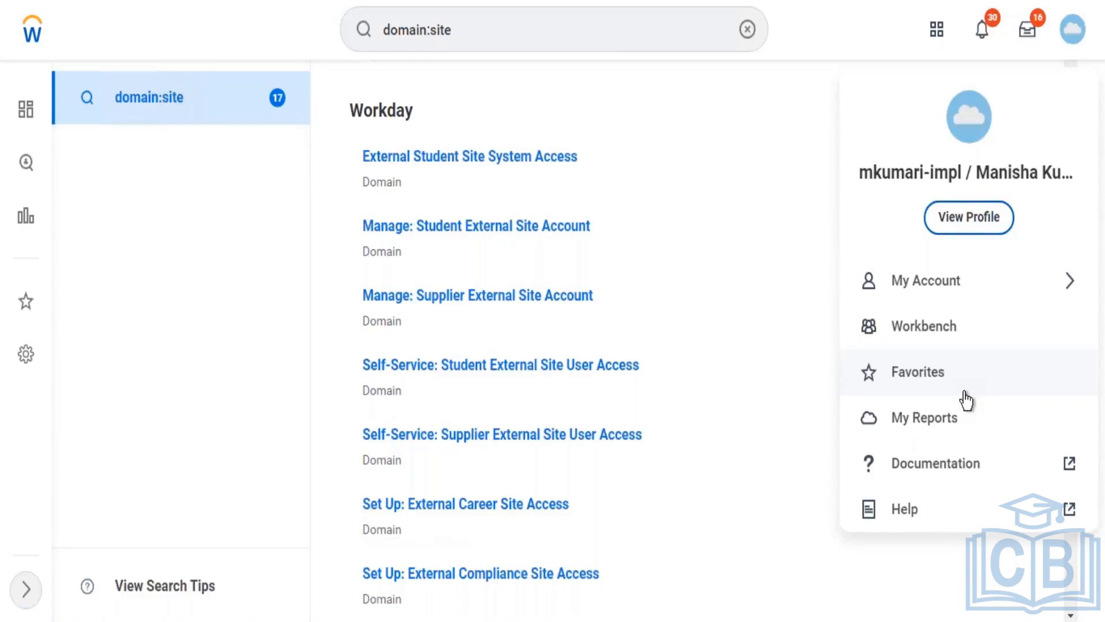
click(824, 16)
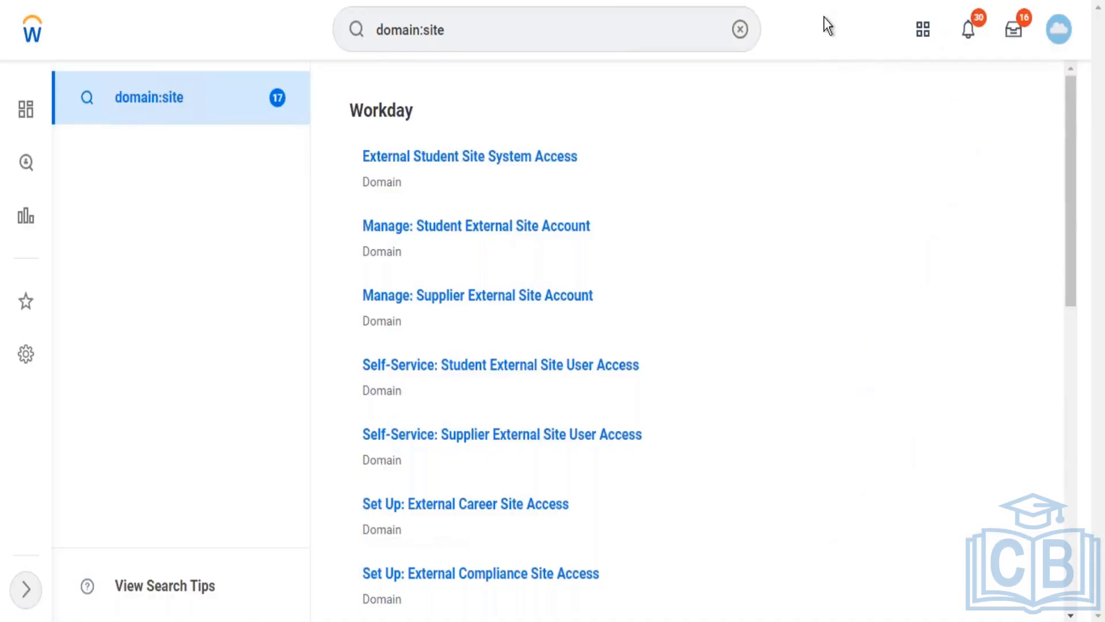
click(739, 27)
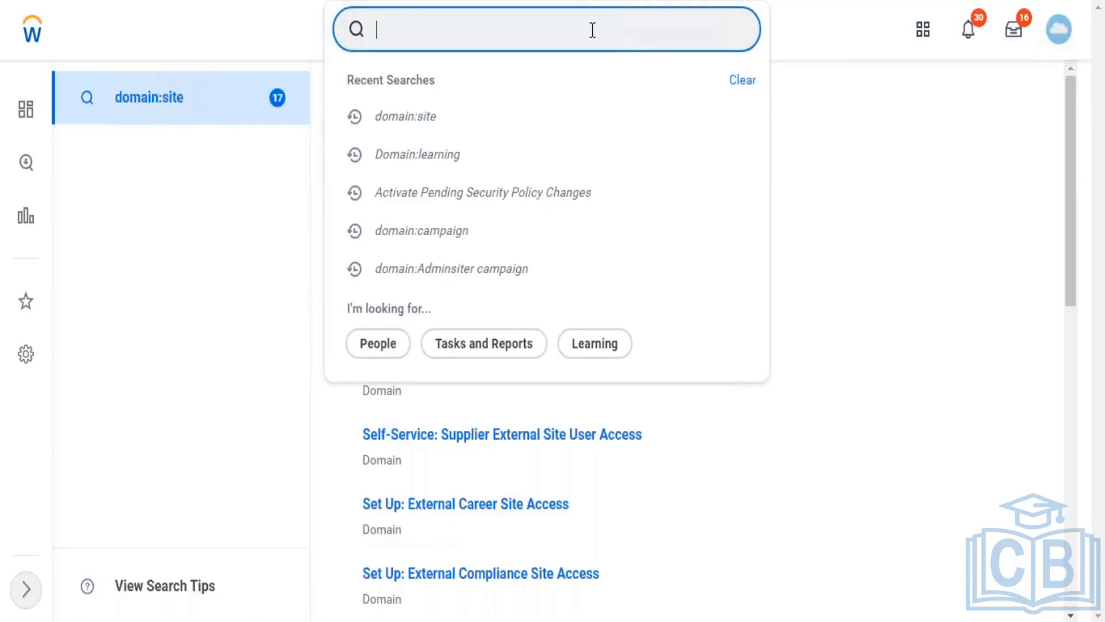
Step: Search 'Domain:learning Access', open the Learning Access domain and scroll its View Domain page
text(Domain)
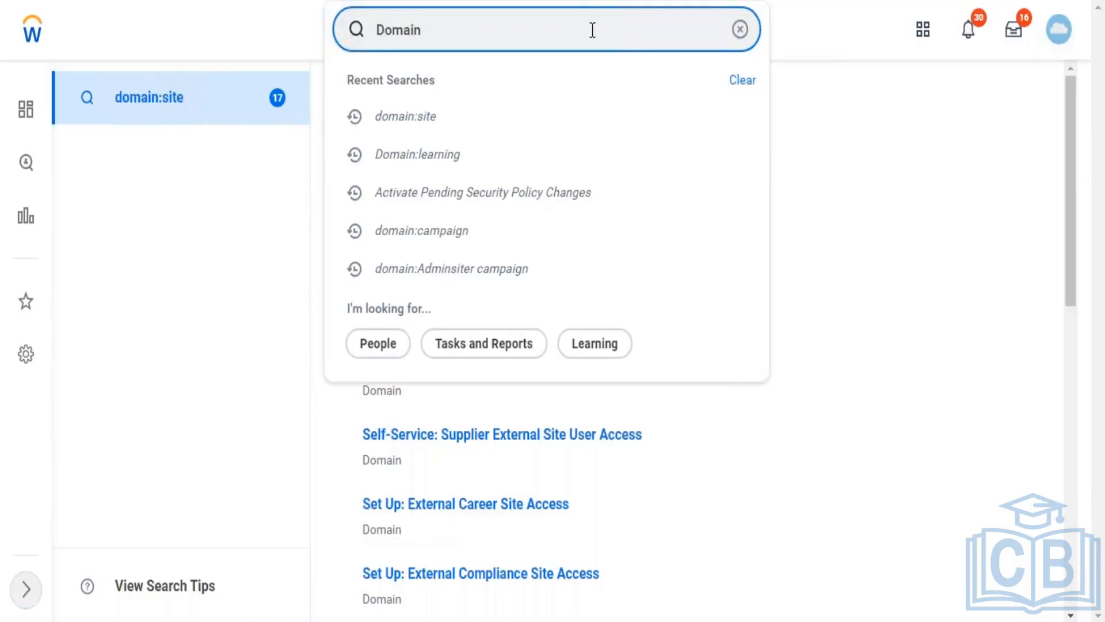
text(:learn)
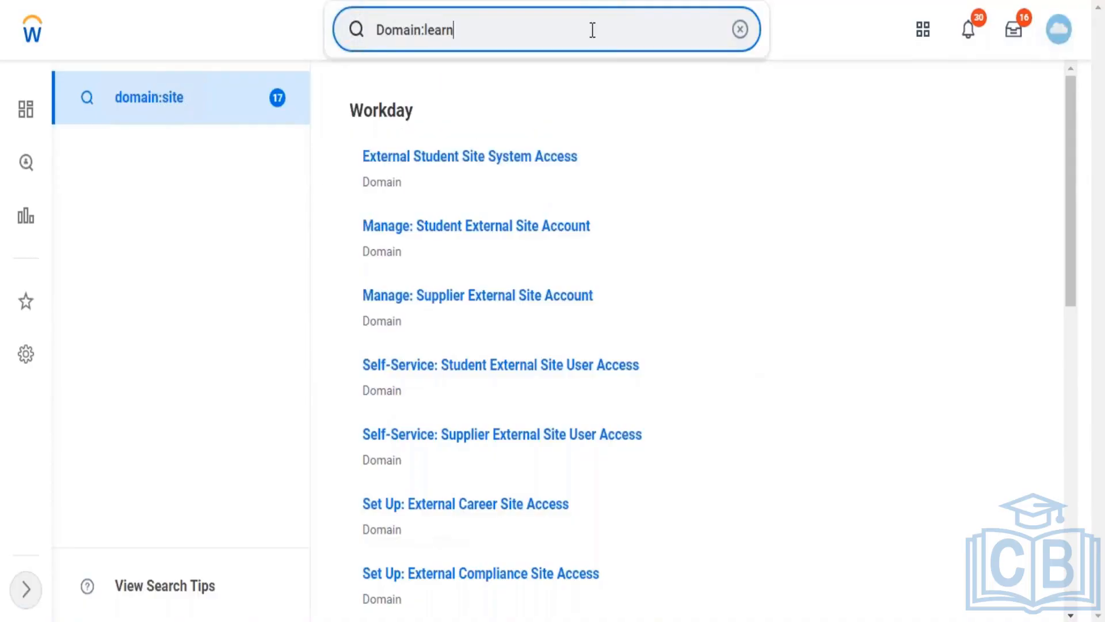
text(ing A)
text(ccess)
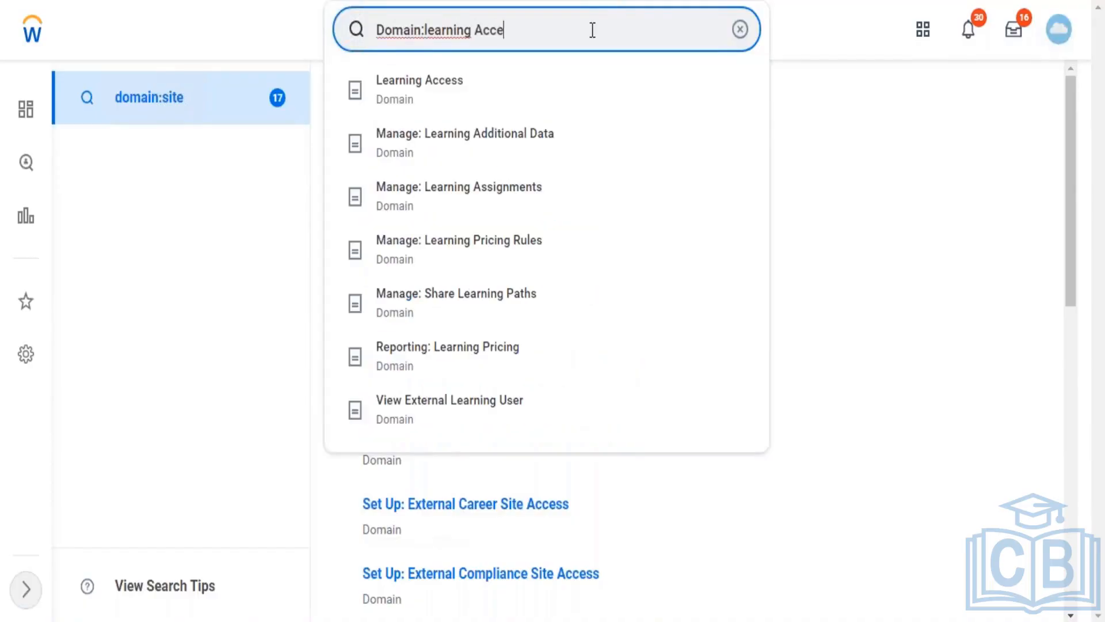
click(450, 105)
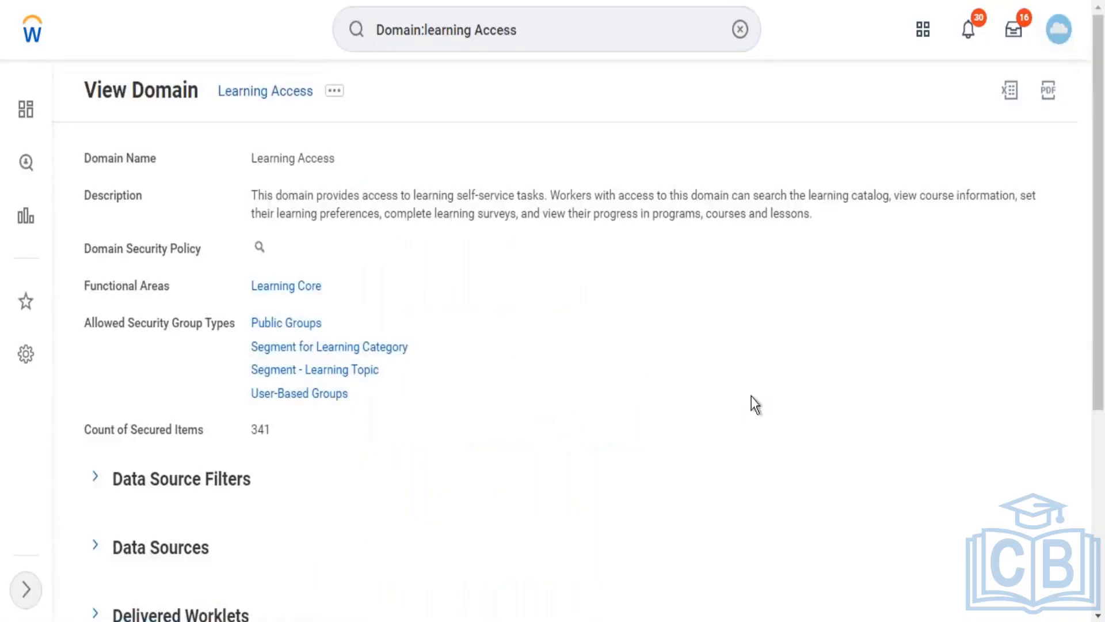
drag(1099, 167, 1099, 359)
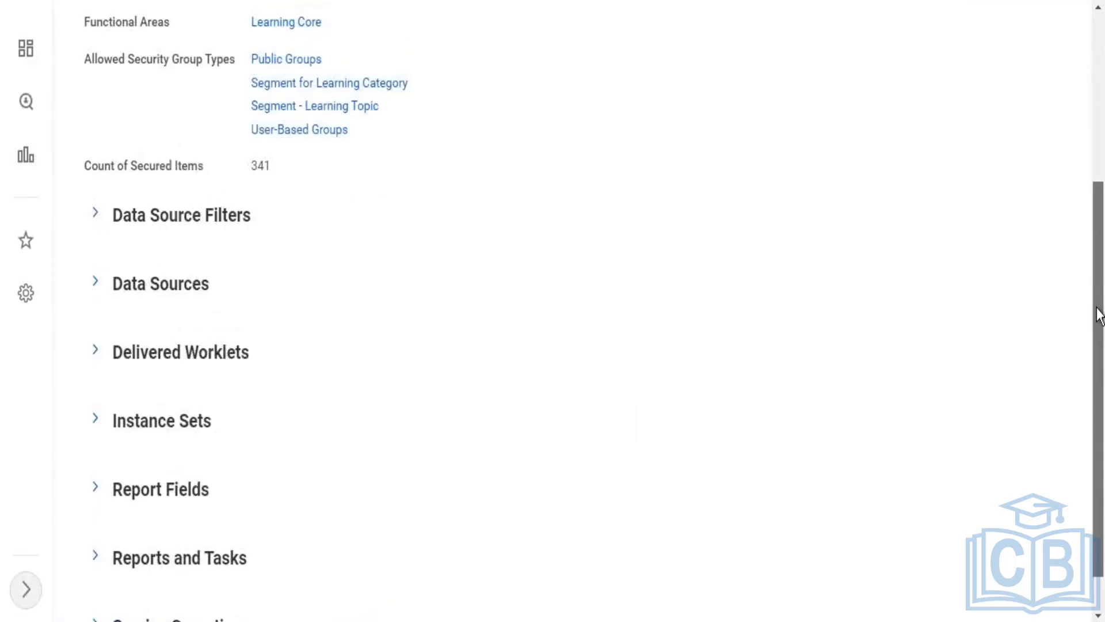
drag(1099, 315, 1097, 139)
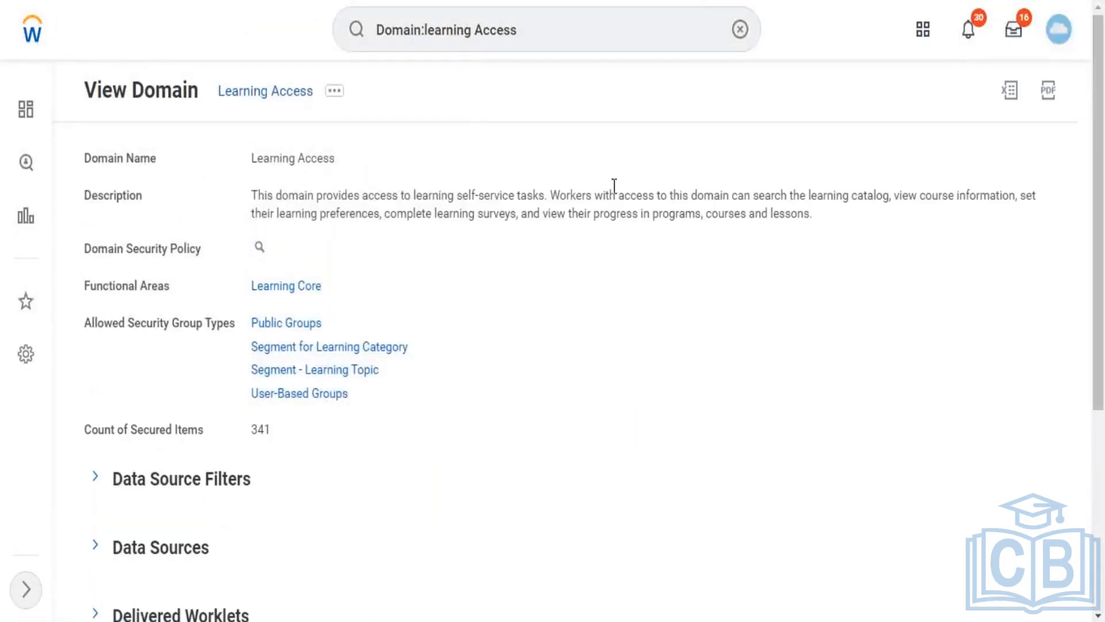
Step: Show and dismiss the domain's related actions, then highlight its description text
click(341, 92)
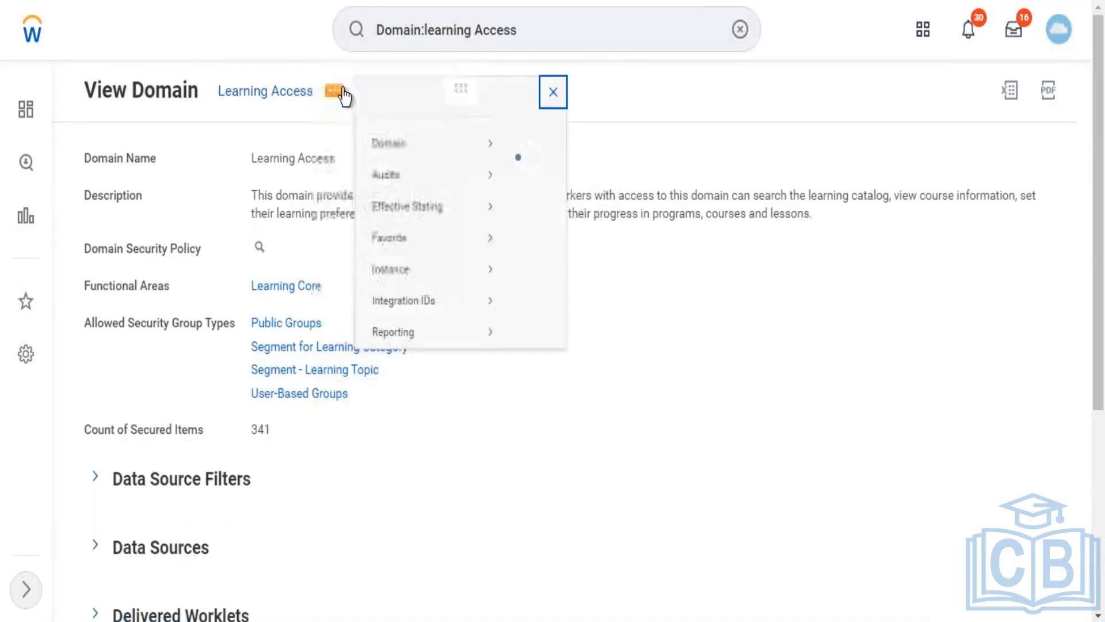
click(816, 34)
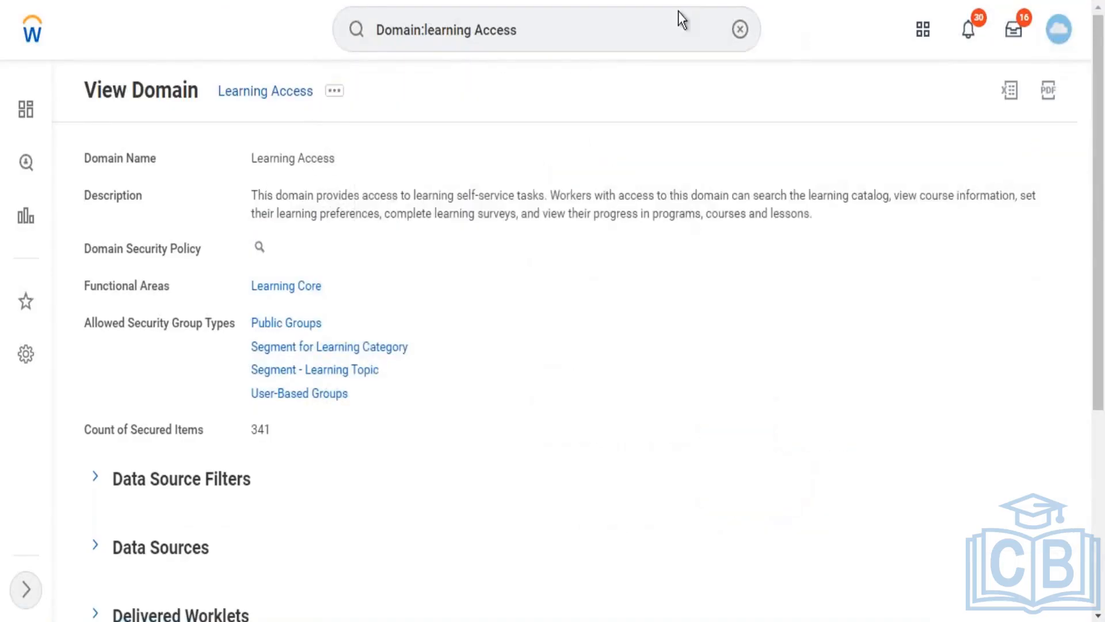
drag(256, 196, 817, 214)
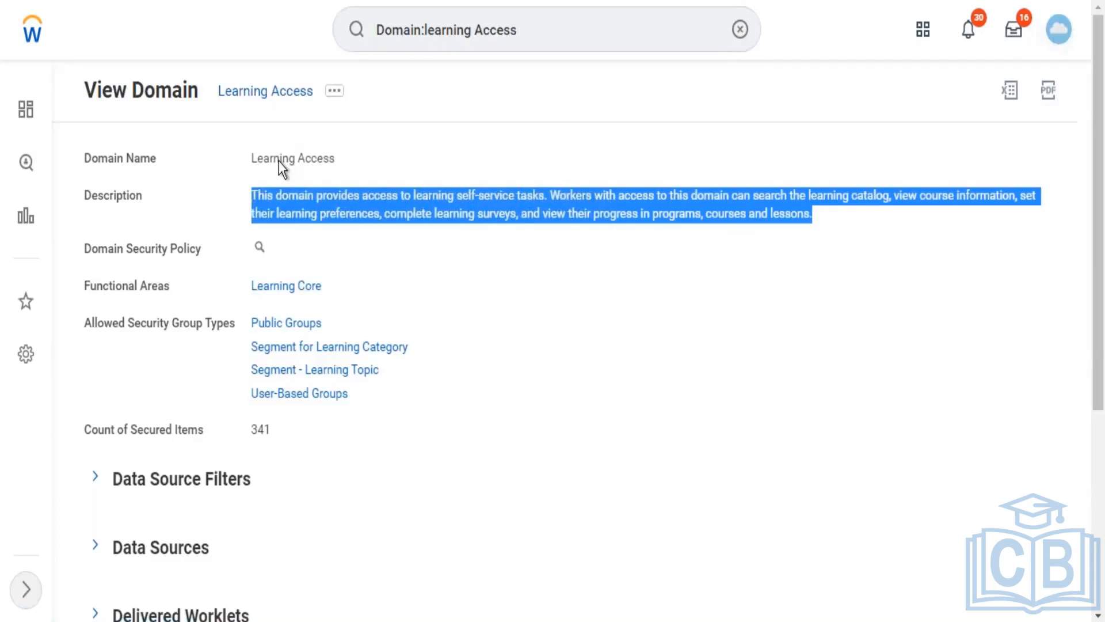
Step: Open Domain > Edit Security Policy Permissions for Learning Access
click(333, 93)
mouse_move(405, 161)
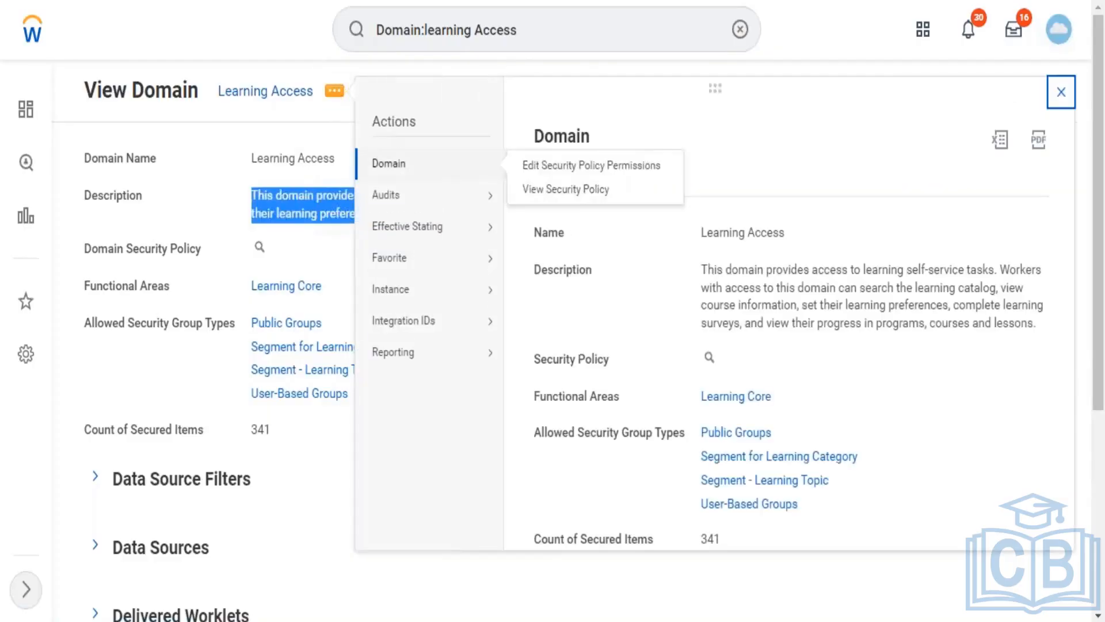
click(536, 166)
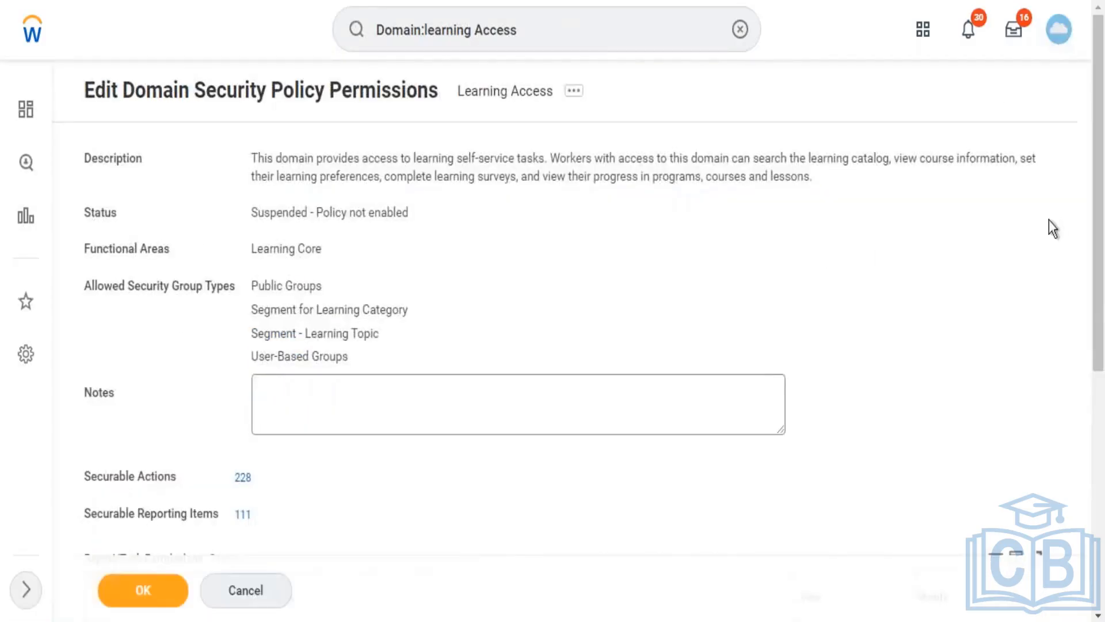
drag(1102, 154, 1102, 360)
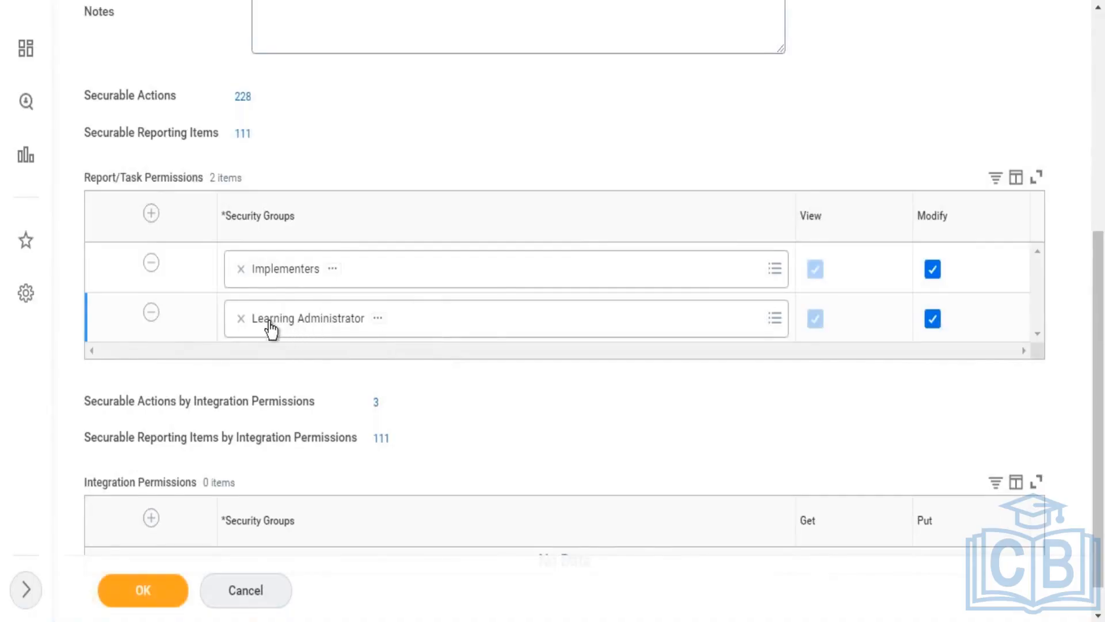
Step: Add a Report/Task Permissions row, search 'Employee as self' and remove the Time Clock Reporter choice
click(152, 214)
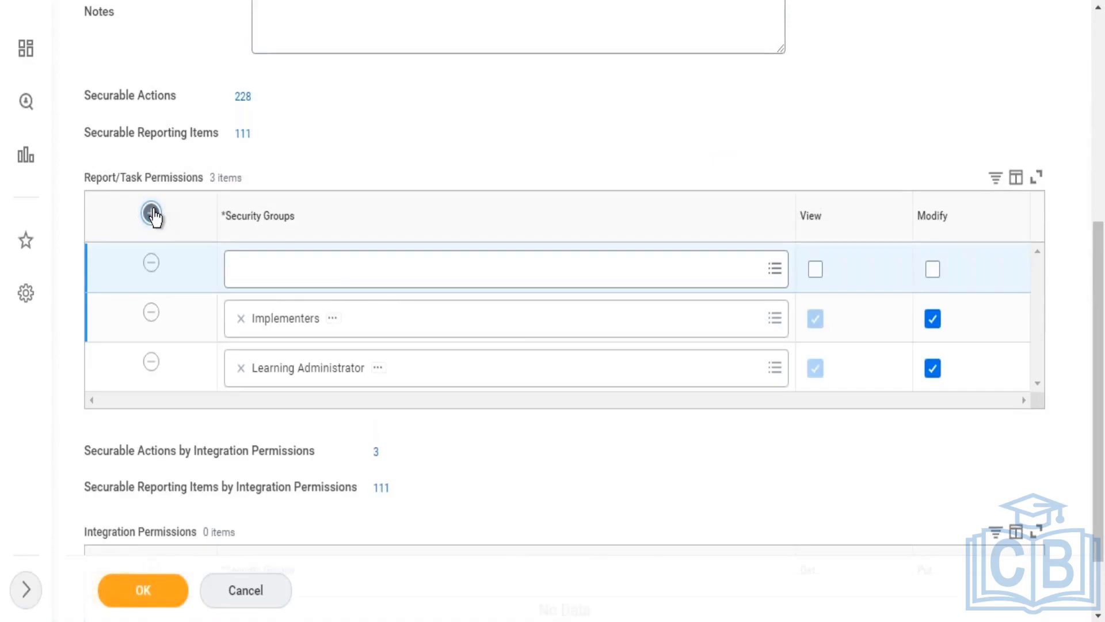
click(353, 282)
text(E)
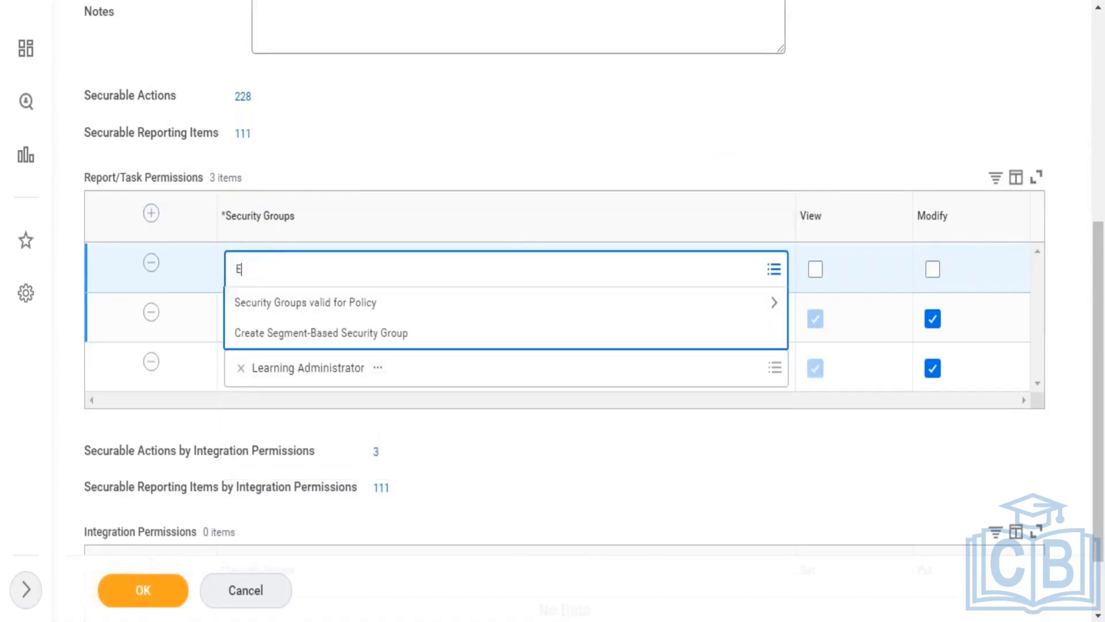
text(mployee as self)
key(Return)
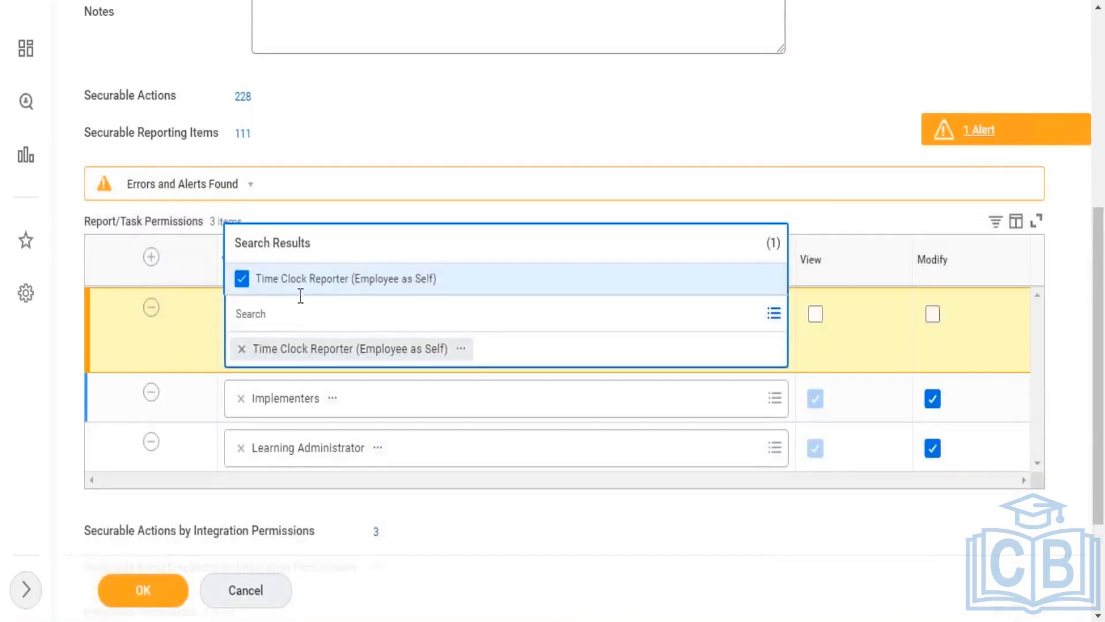
click(242, 281)
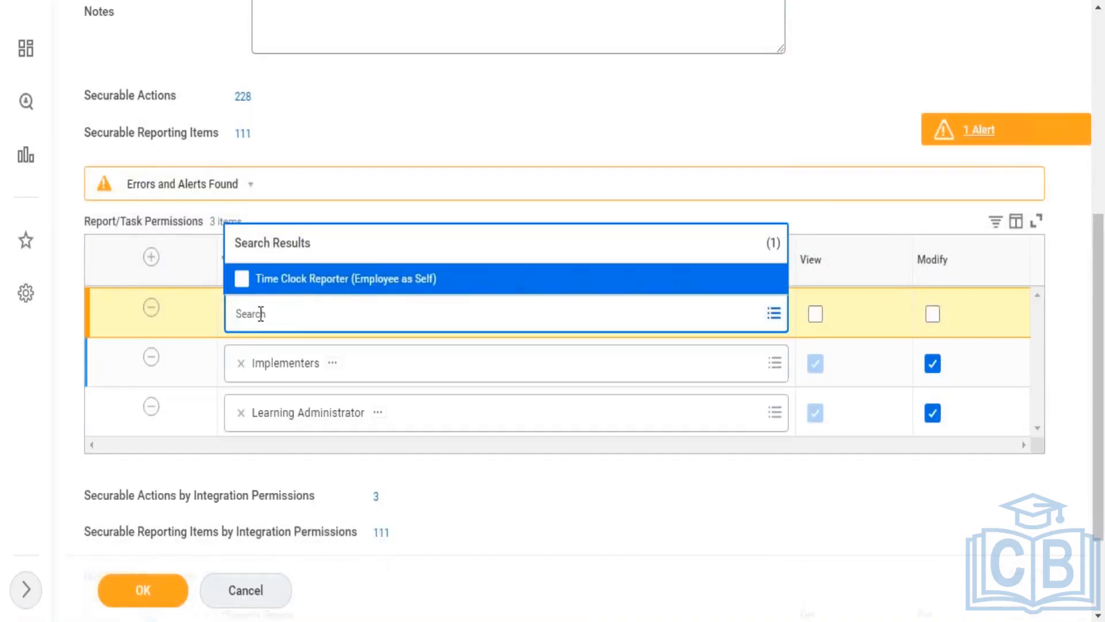
Step: Select All Employees for the row and grant it View and Modify permission
text(Employee)
key(Return)
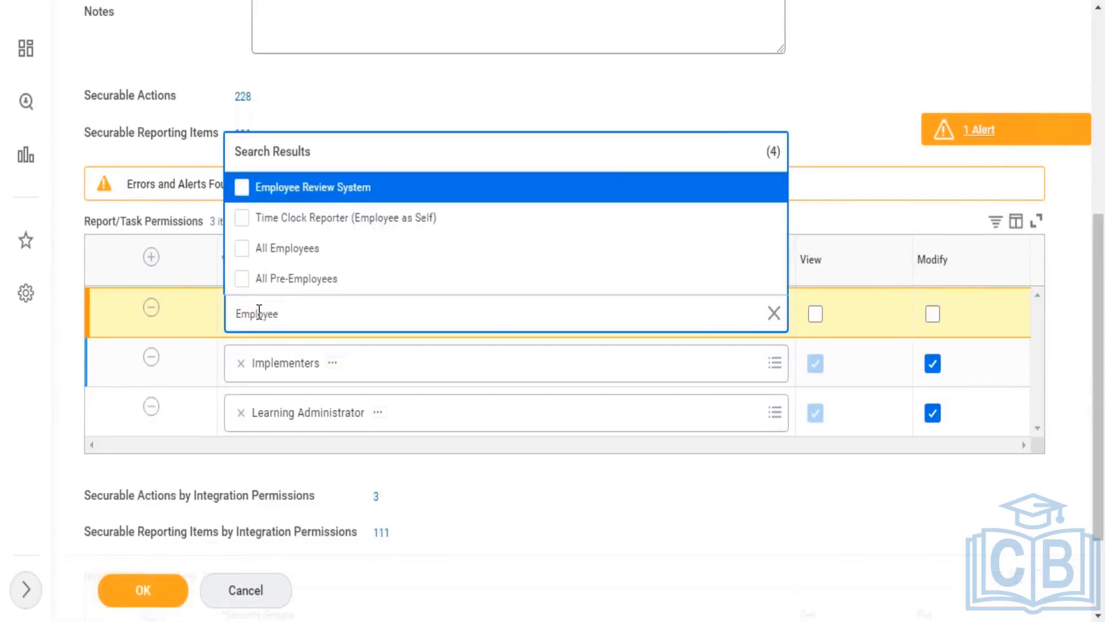
click(276, 253)
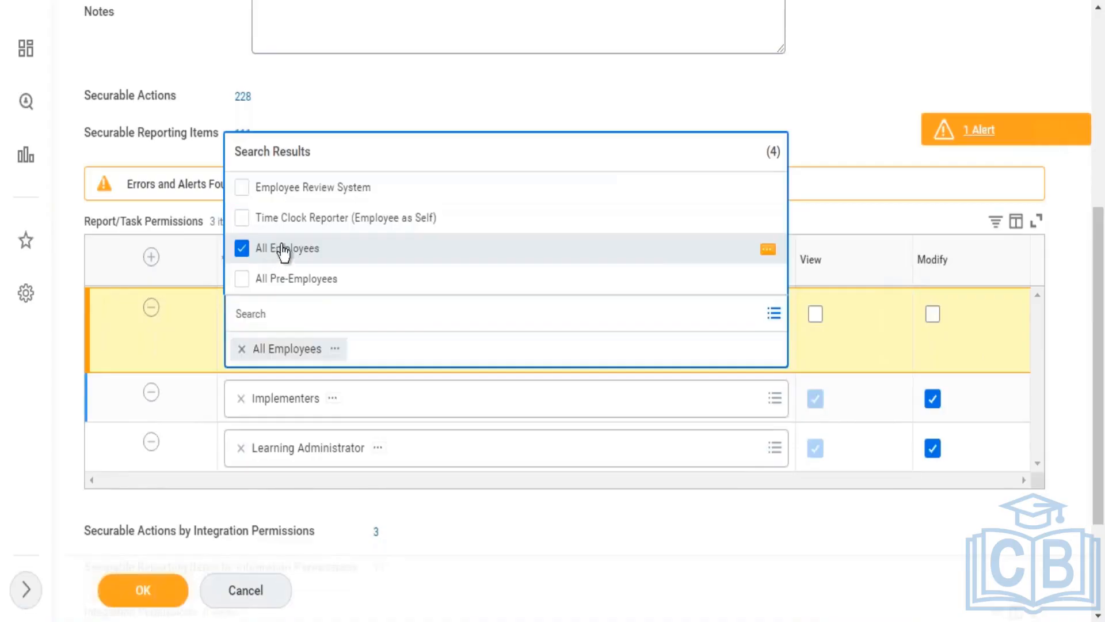
click(820, 324)
click(815, 317)
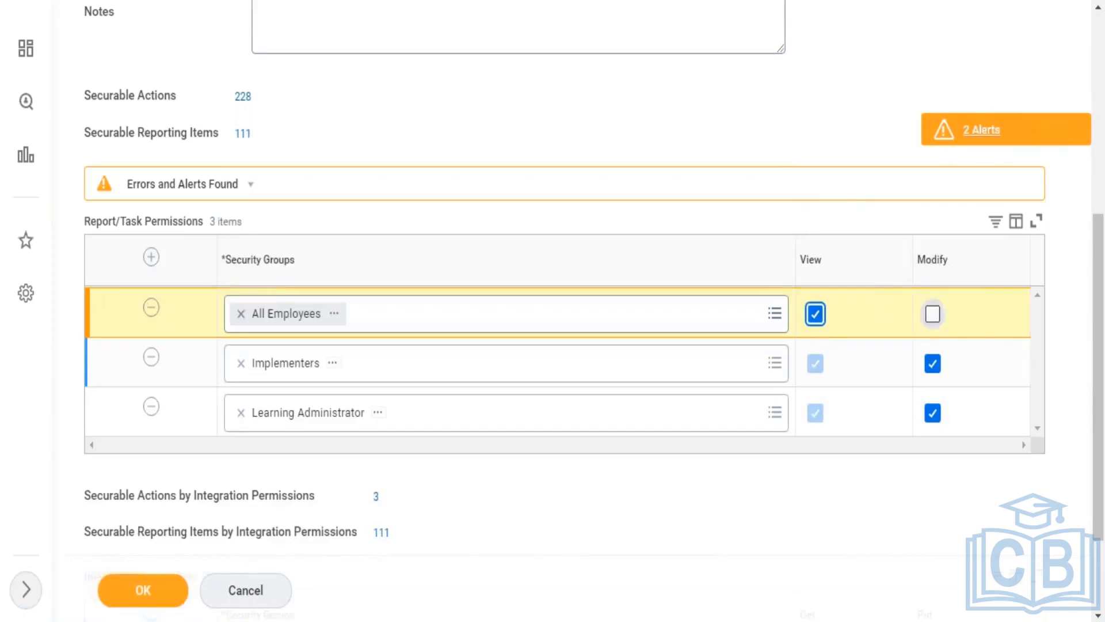
click(934, 313)
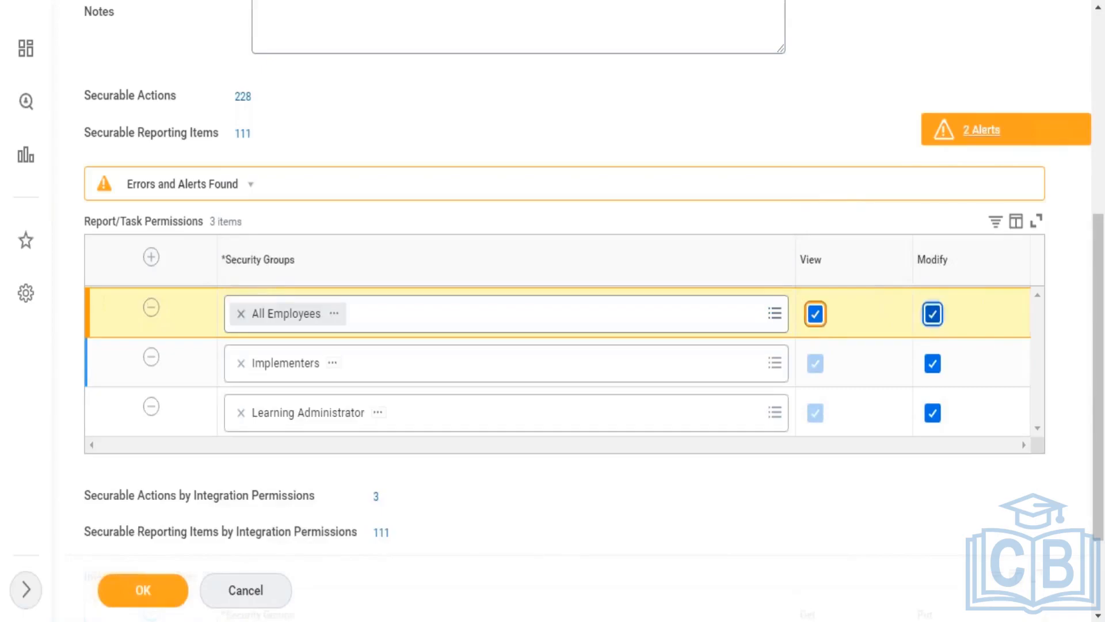
Step: Add another empty permission row and uncheck Modify so All Employees has View only
click(152, 257)
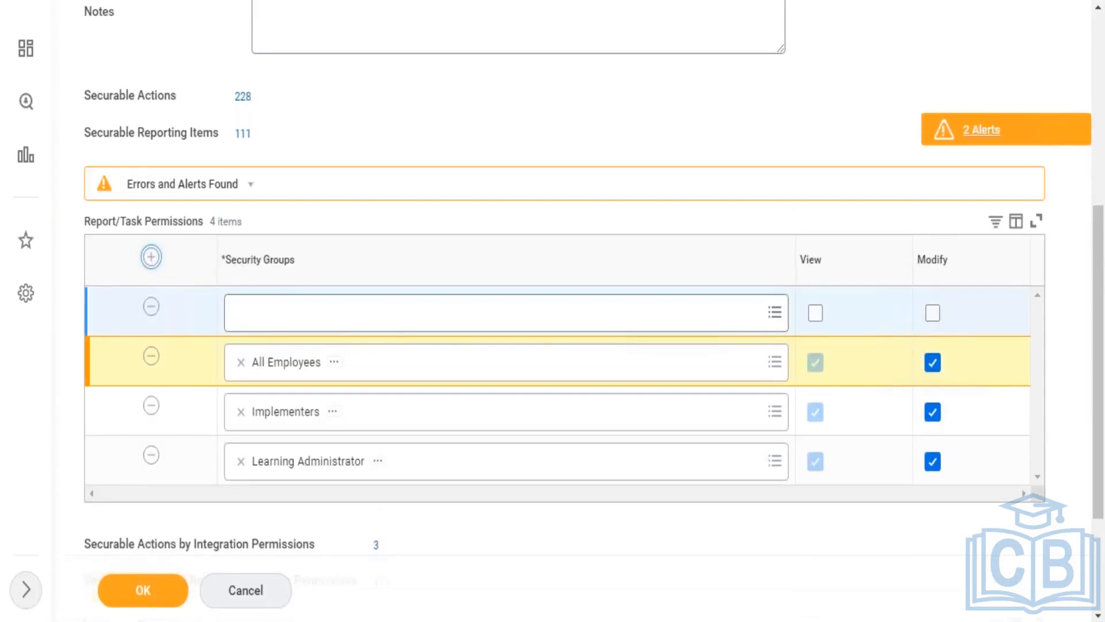
click(933, 369)
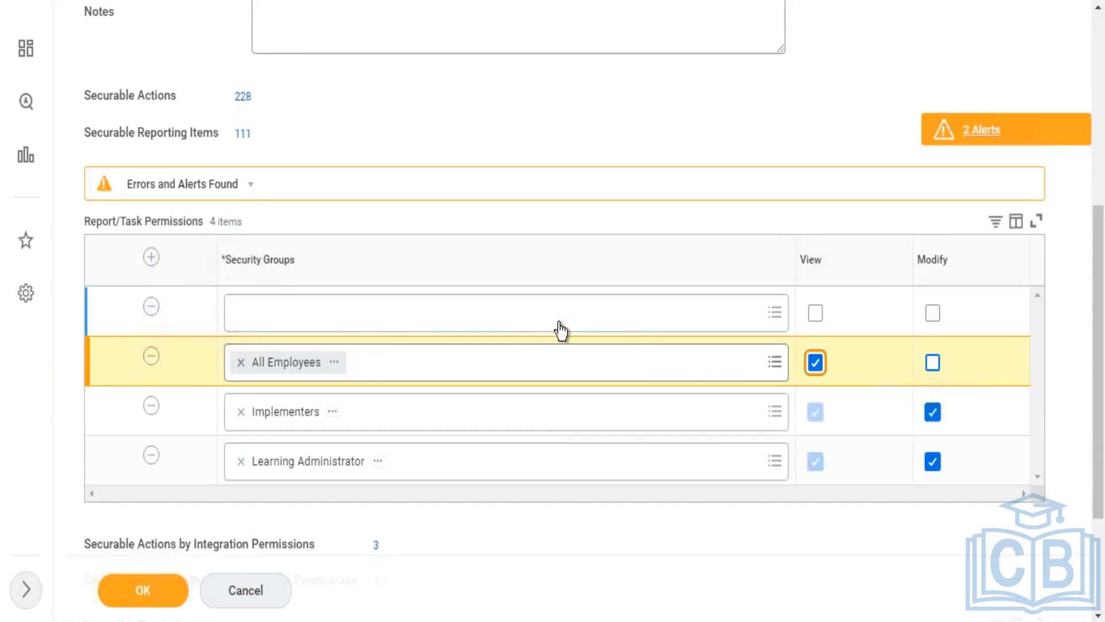
Step: Put All Contingent Workers, found by searching 'contin', in the new row with View permission
click(560, 330)
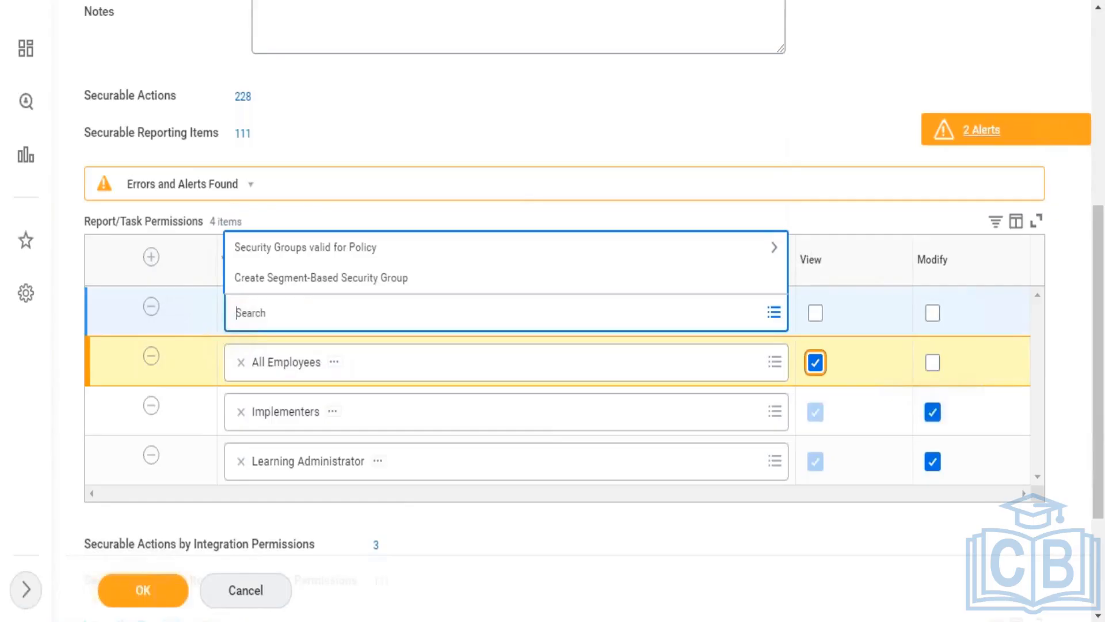
text(contin)
key(Return)
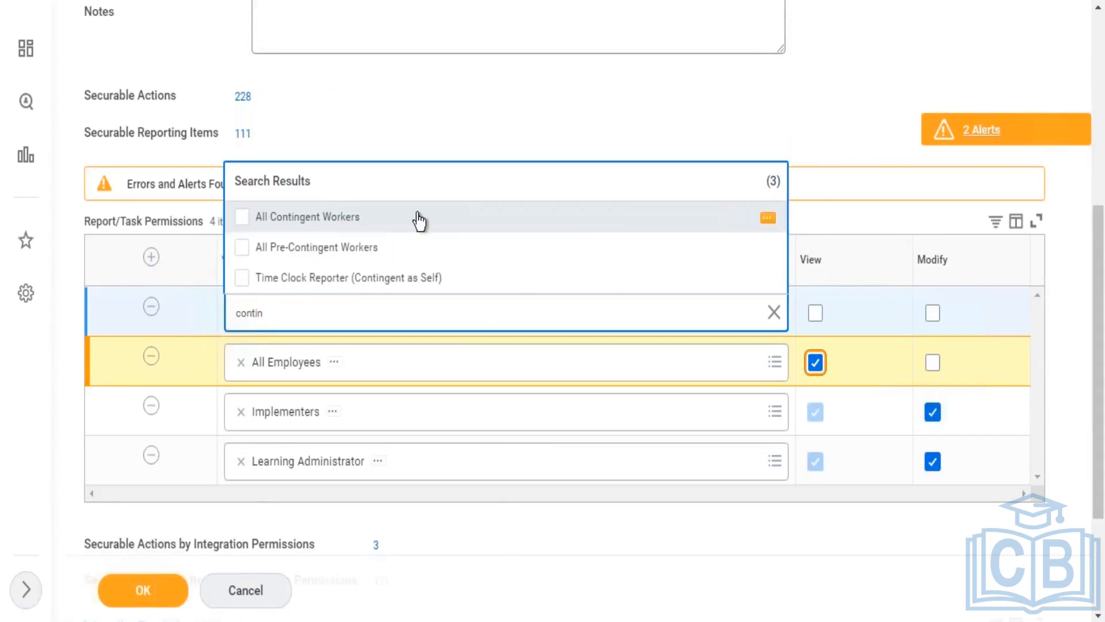
click(418, 216)
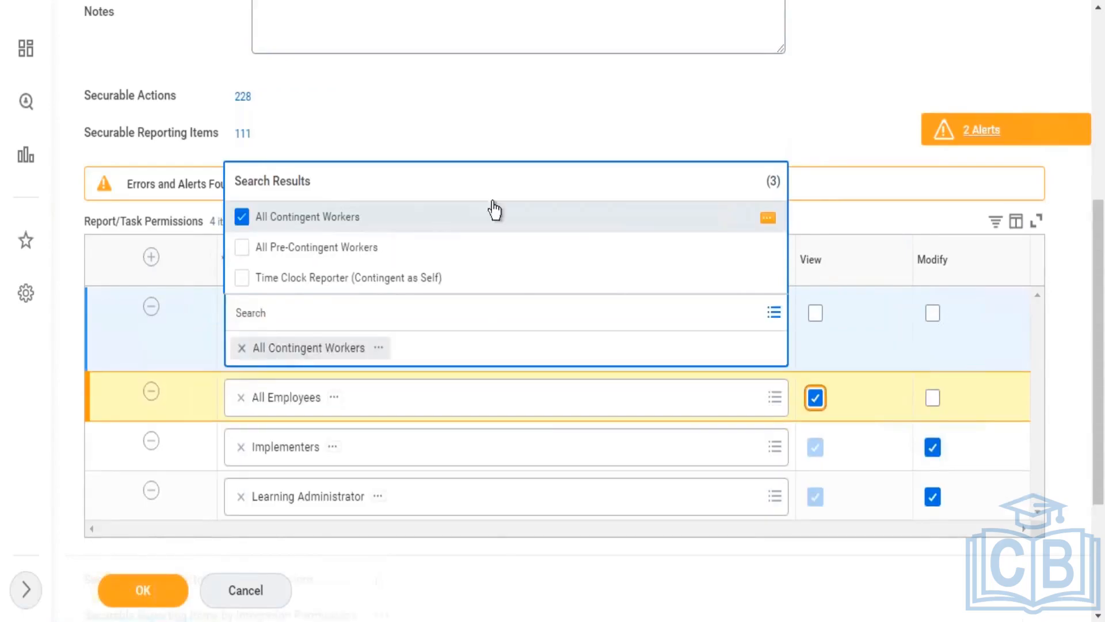
click(788, 81)
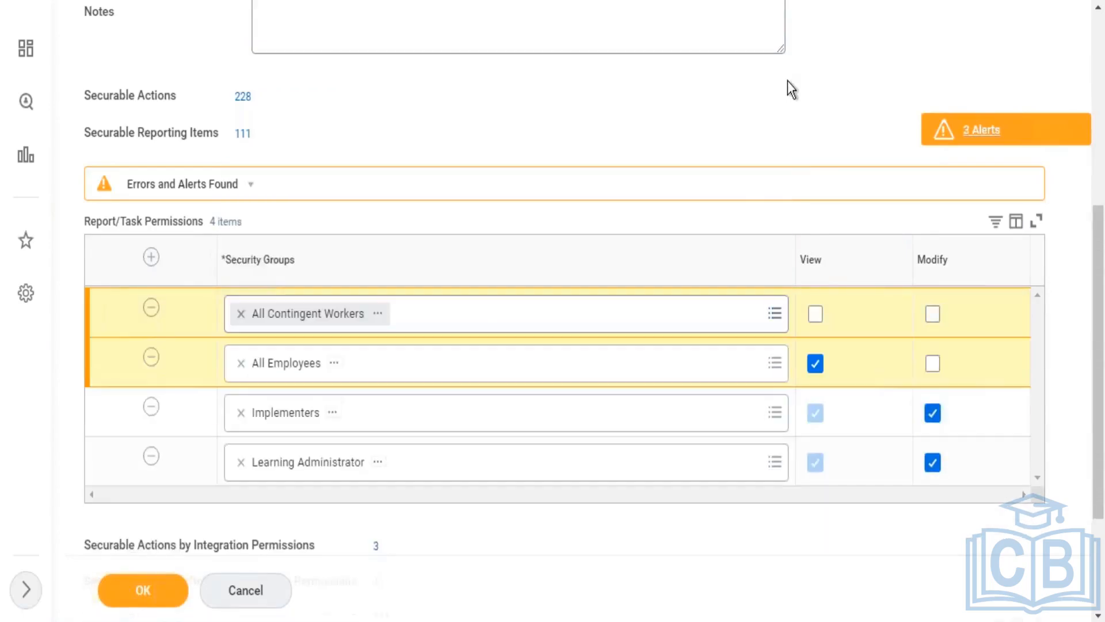
click(815, 314)
mouse_move(353, 358)
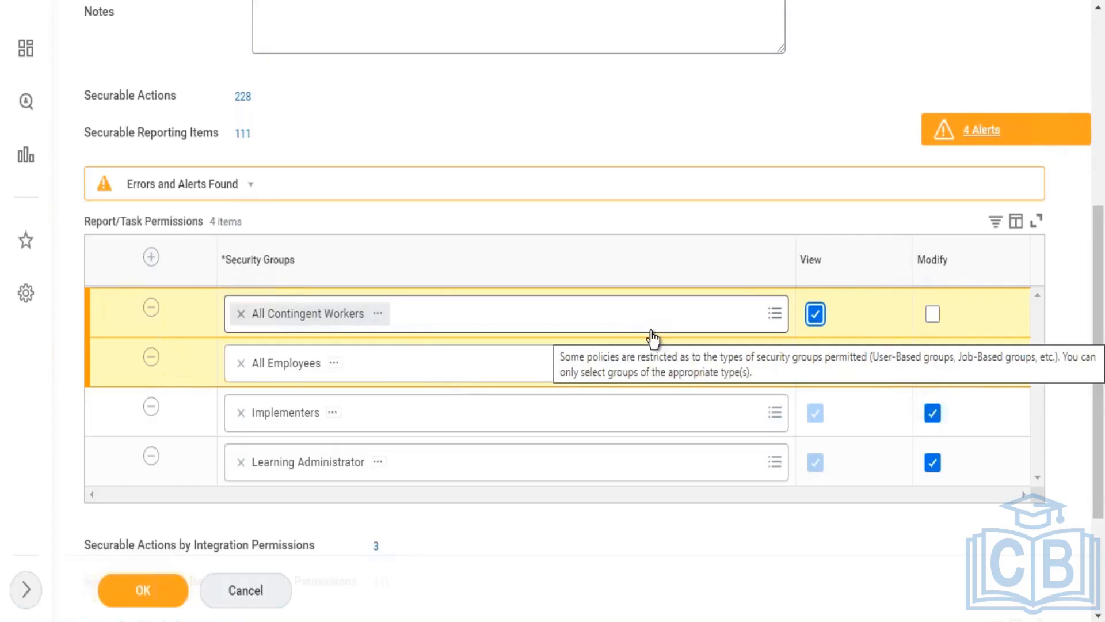
Step: Save the Learning Access policy edits and open Activate Pending Security Policy Changes
click(143, 593)
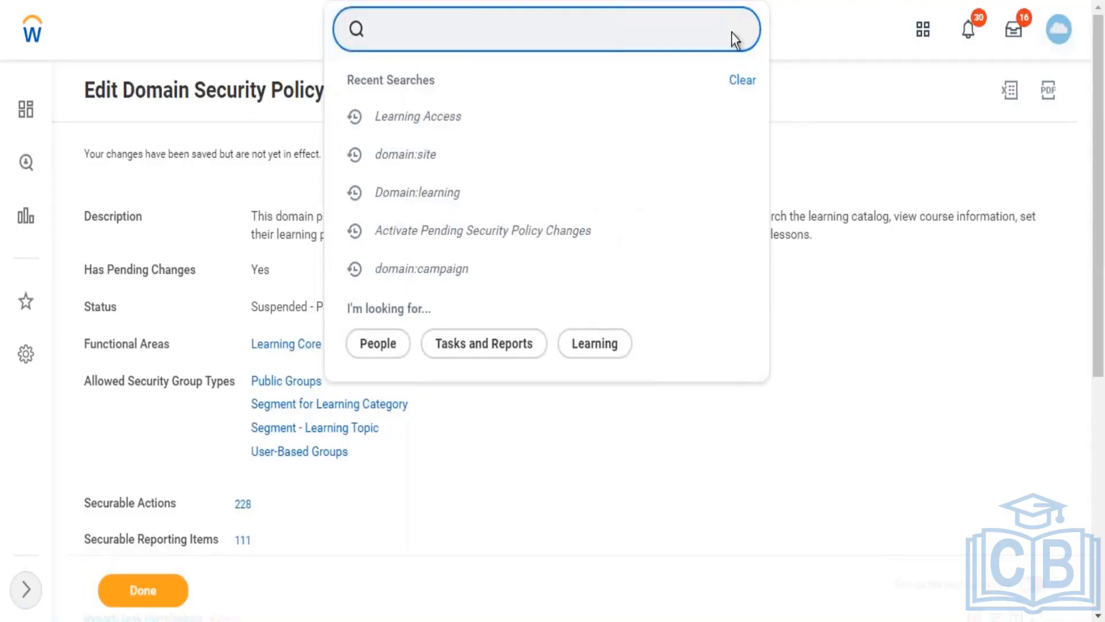
click(517, 241)
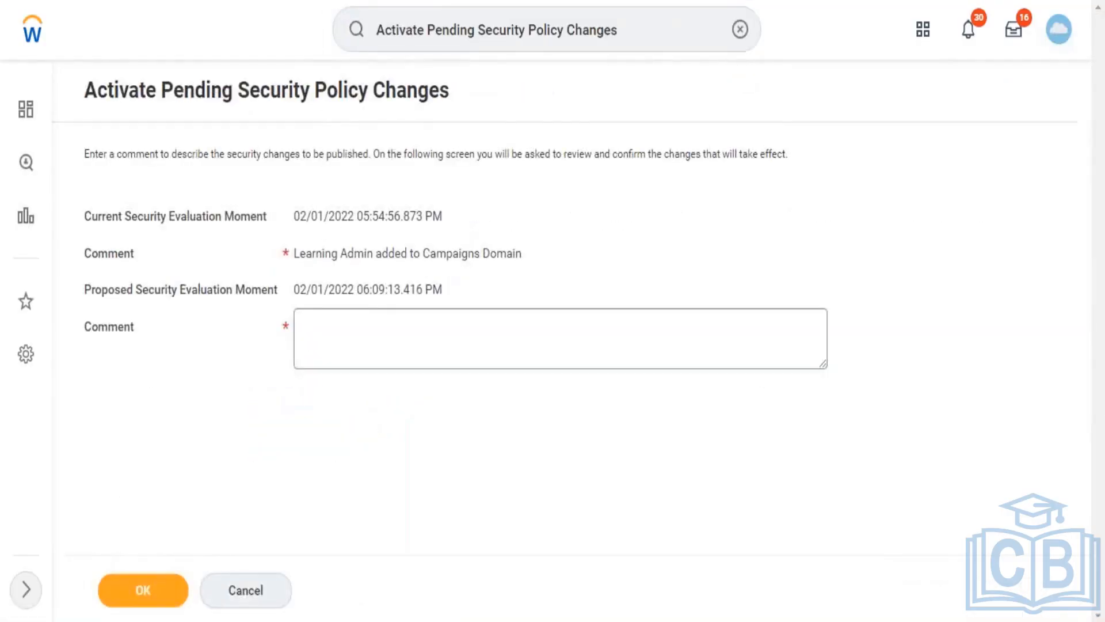
Step: Enter the comment 'Added employee as self and contingent workers', fixing the misspelling
click(466, 342)
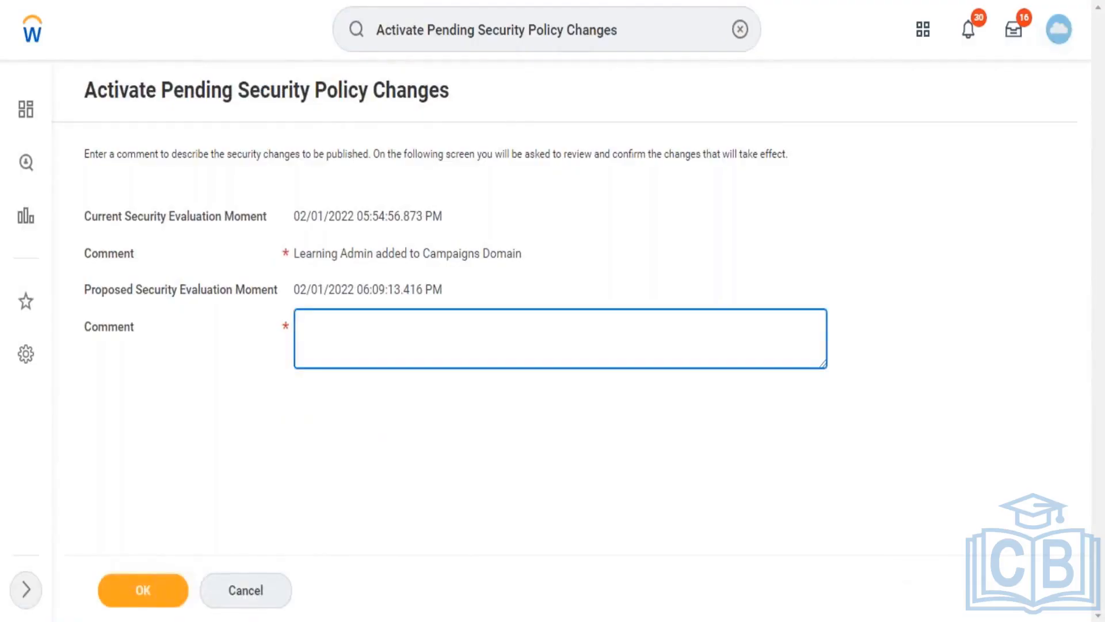
text(Added employee )
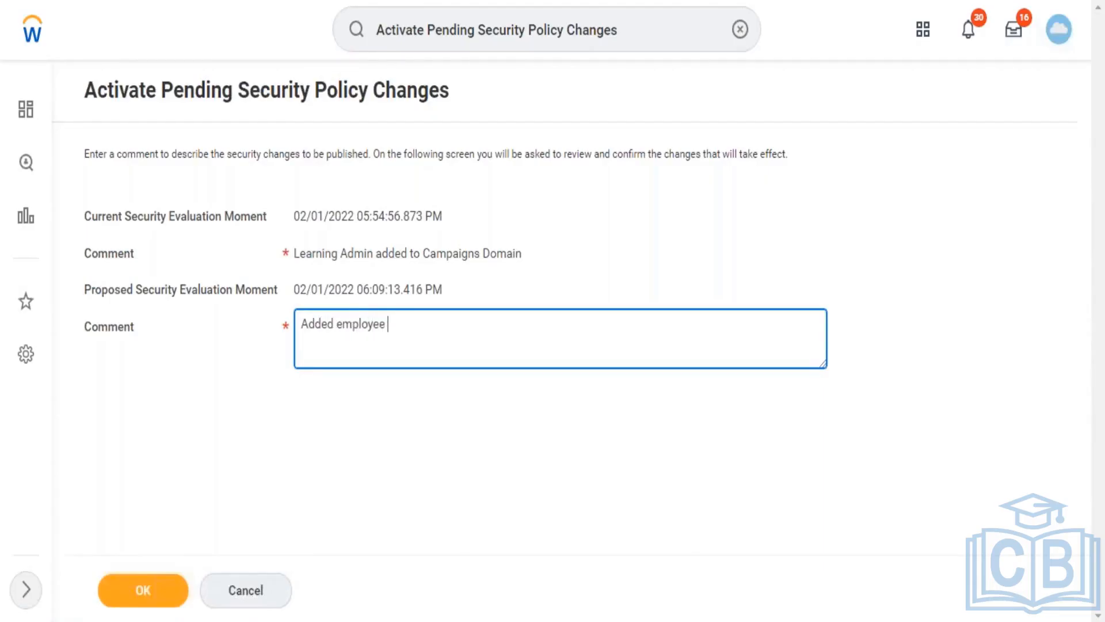
text(as self and contign)
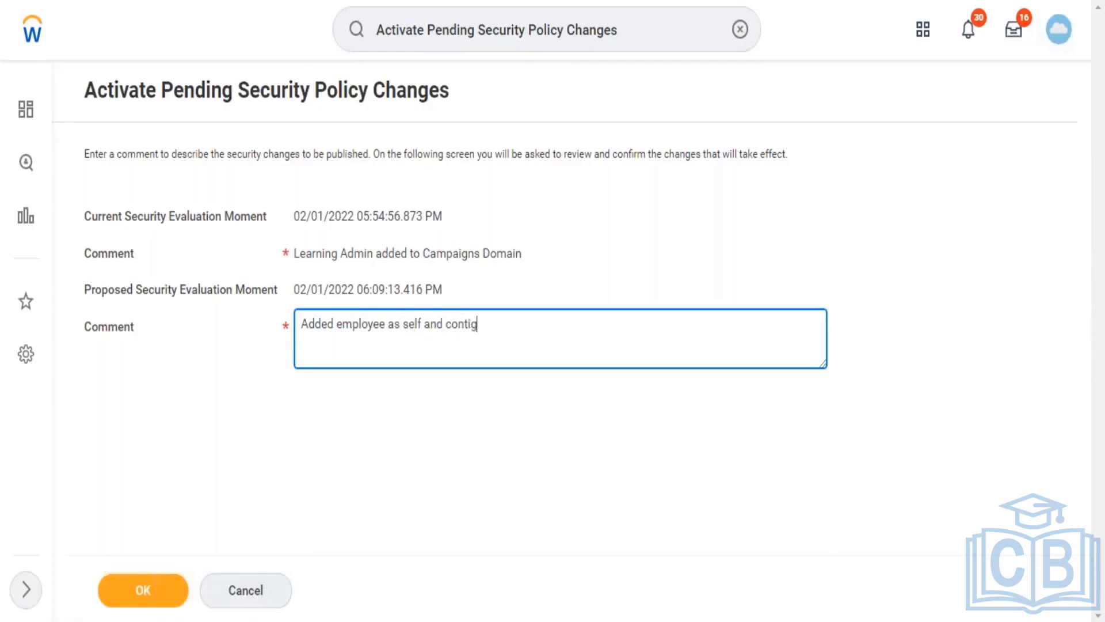
key(BackSpace)
key(BackSpace)
text(ngent workers)
Step: Submit the comment and continue to the confirmation page listing the Learning Access change
click(137, 597)
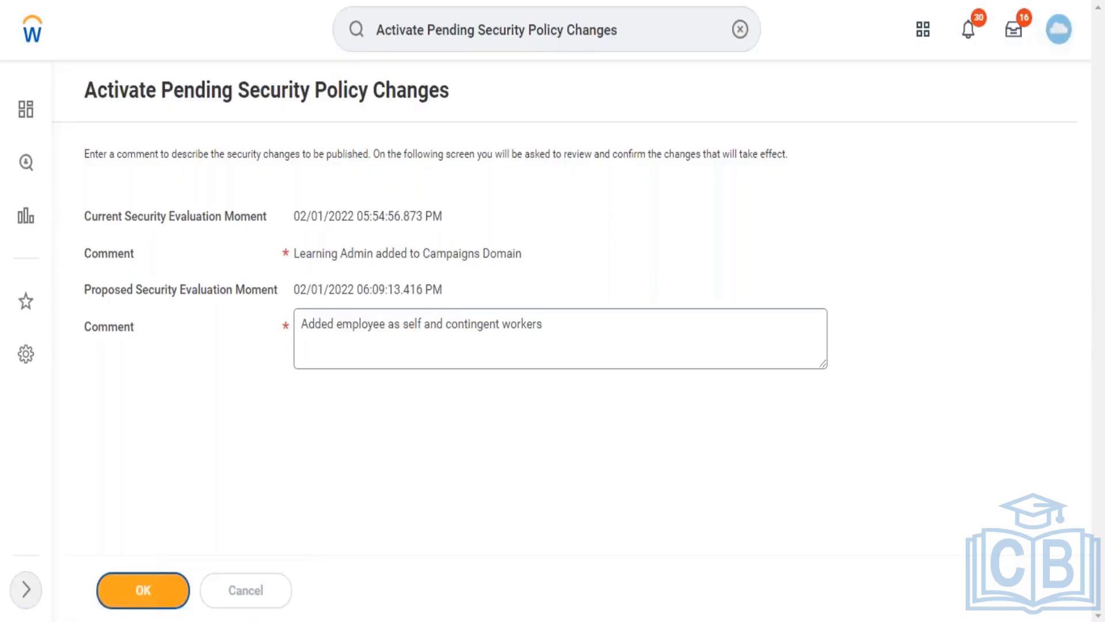
click(143, 590)
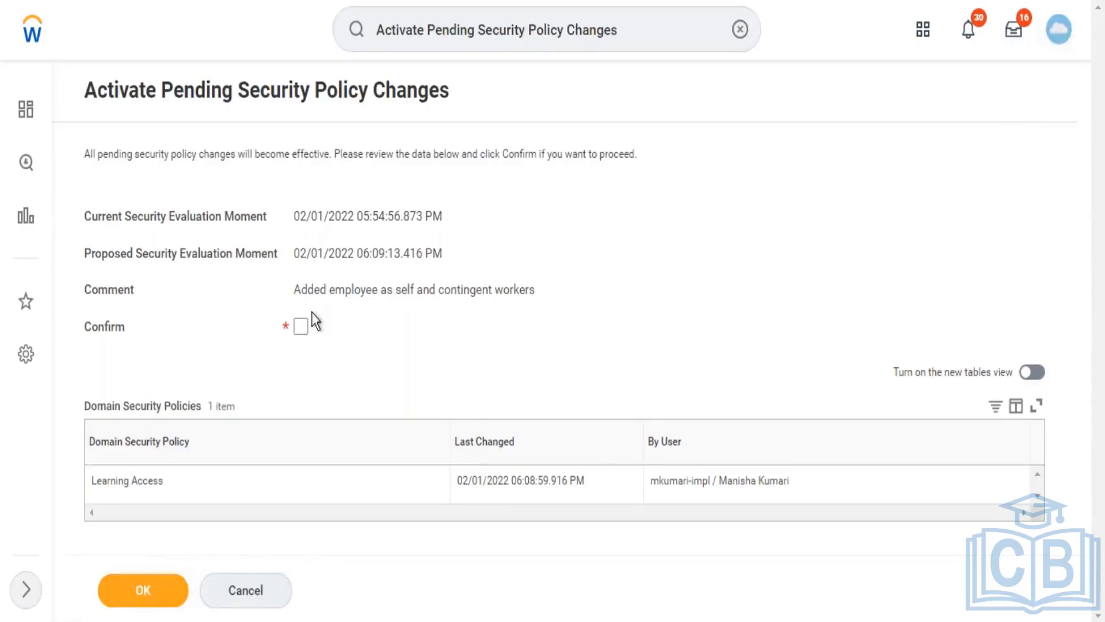
Step: Tick Confirm for the pending Learning Access policy change
click(301, 328)
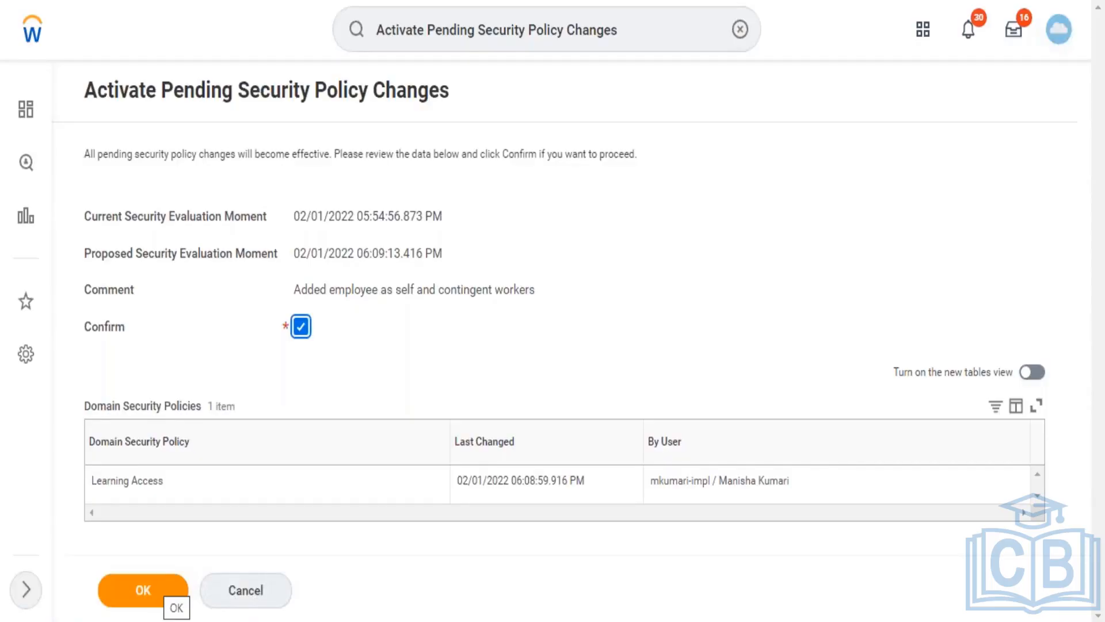
Step: Activate the confirmed pending security policy changes
click(160, 594)
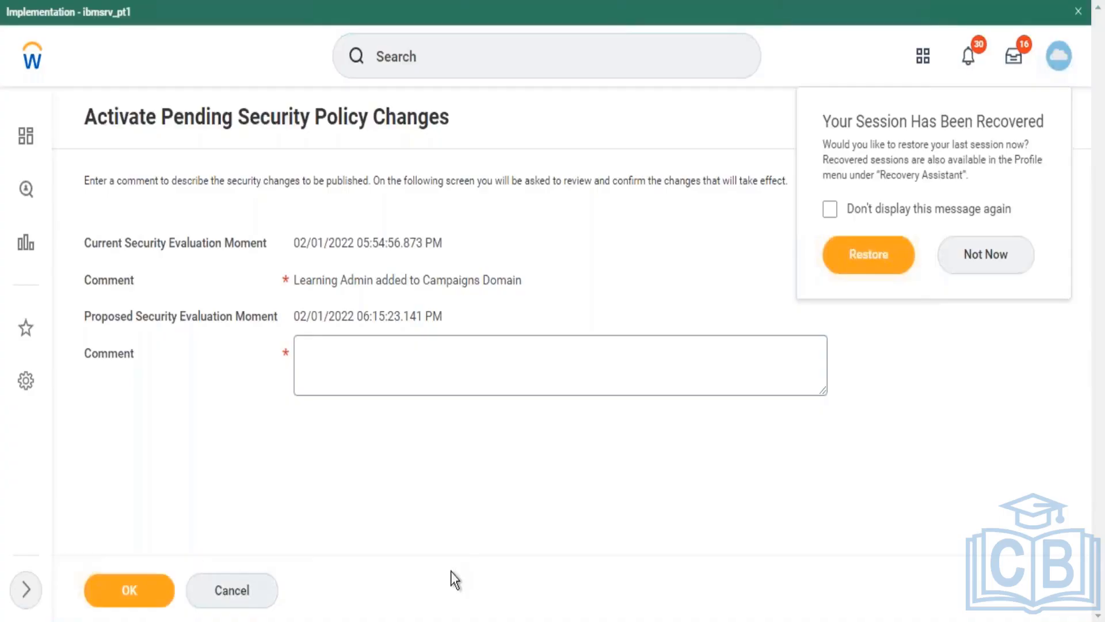
Step: Choose Not Now on the session-recovery prompt so the previous session is not restored
click(977, 254)
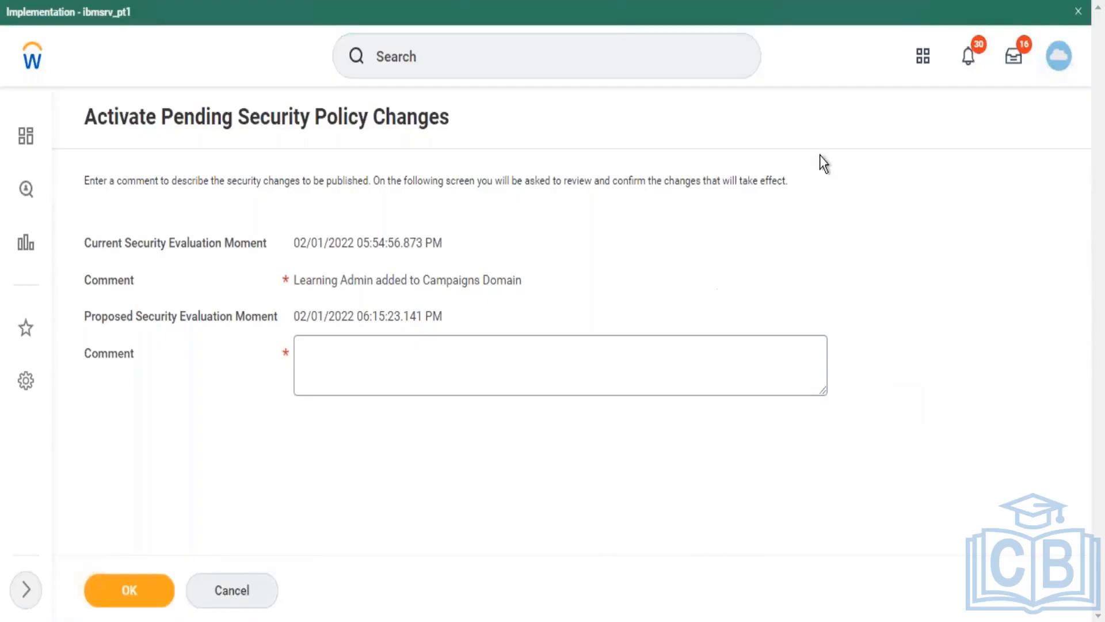
Step: Open the global search box to show the Recent Searches list
click(626, 48)
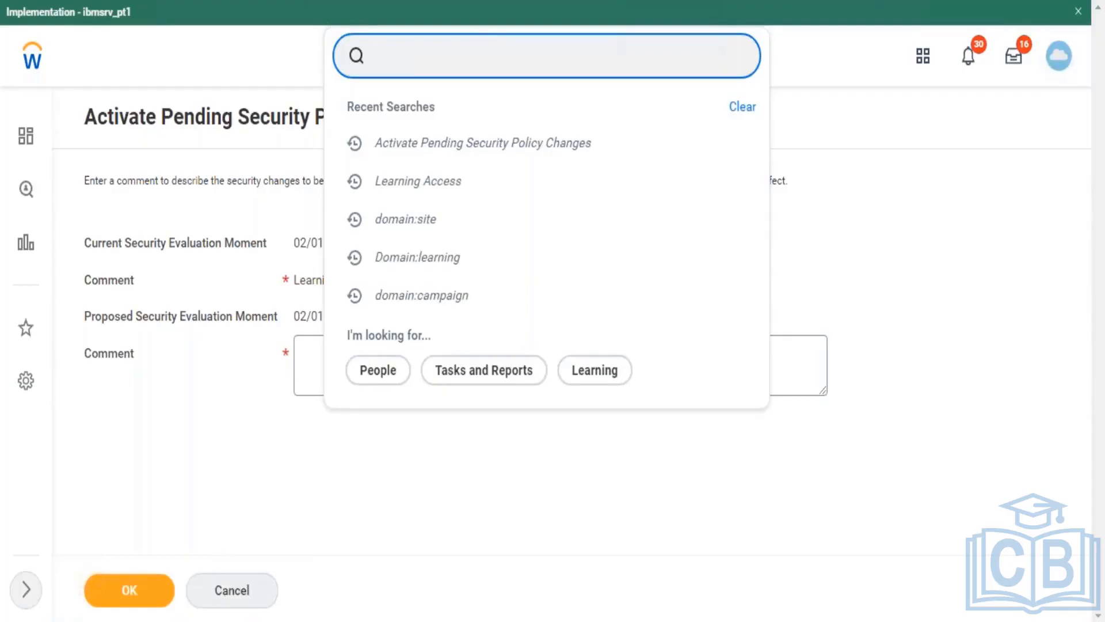
Step: Search for 'create sec group' and open the Create Security Group task
text(c)
text(o)
key(BackSpace)
key(BackSpace)
text(reate)
key(BackSpace)
key(BackSpace)
key(BackSpace)
key(BackSpace)
key(BackSpace)
text(create se)
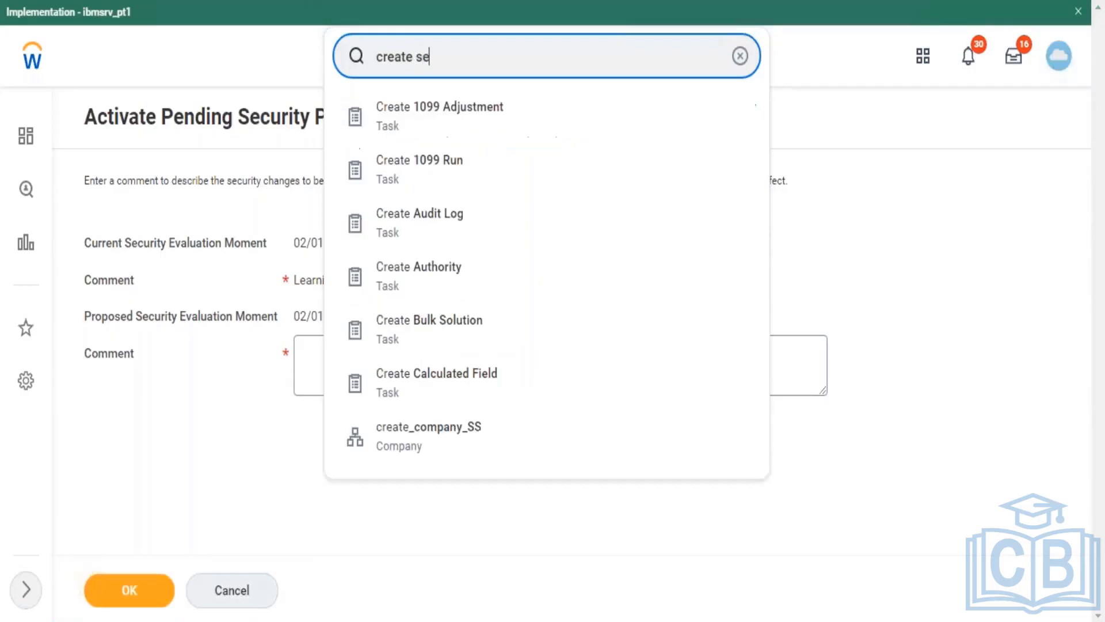
text(c group)
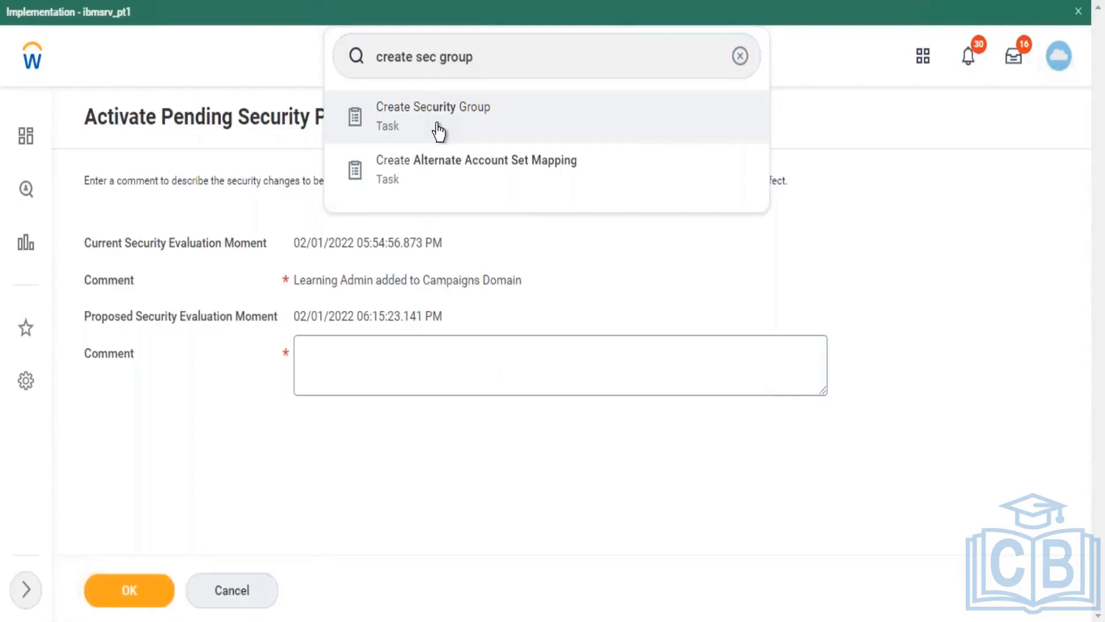
click(439, 128)
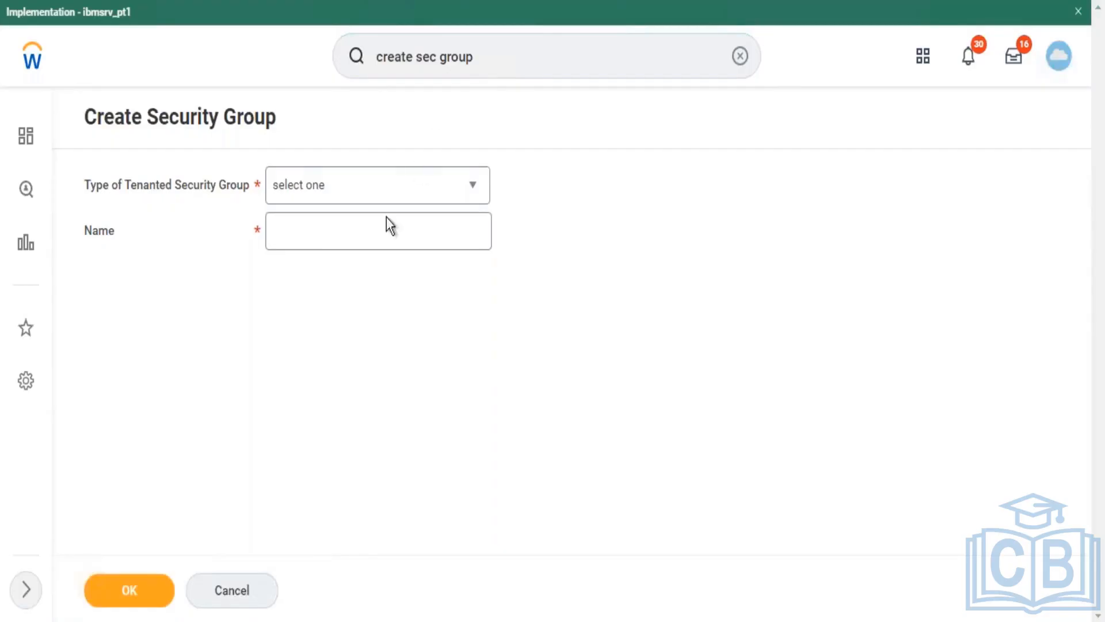
Step: Create an Intersection Security Group named 'Test - Contingent Worker' and submit it
click(412, 184)
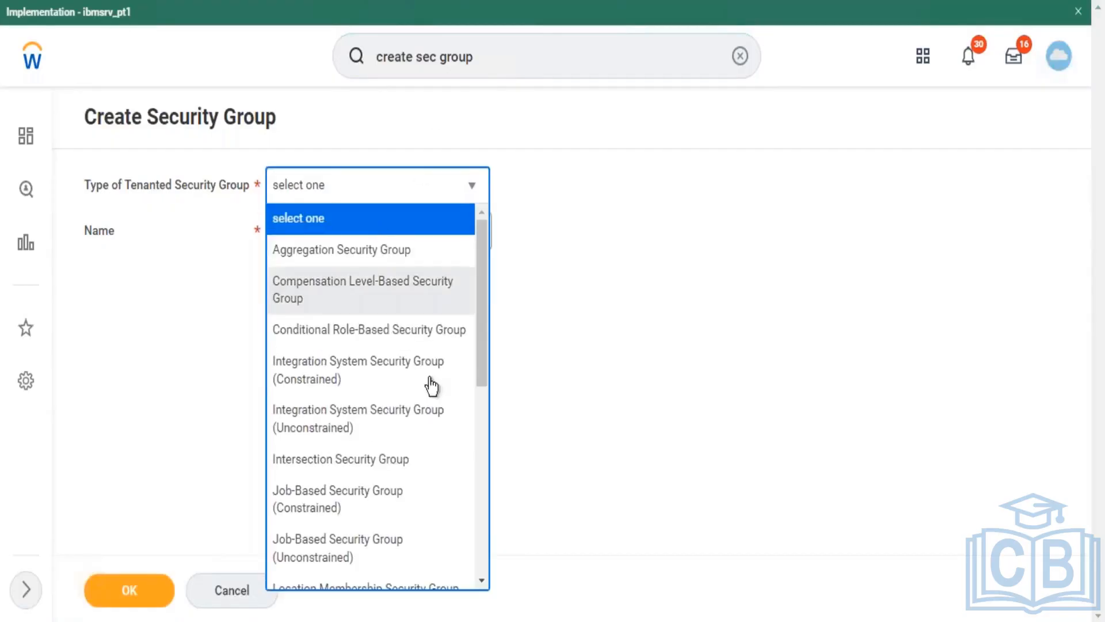
drag(486, 298, 487, 327)
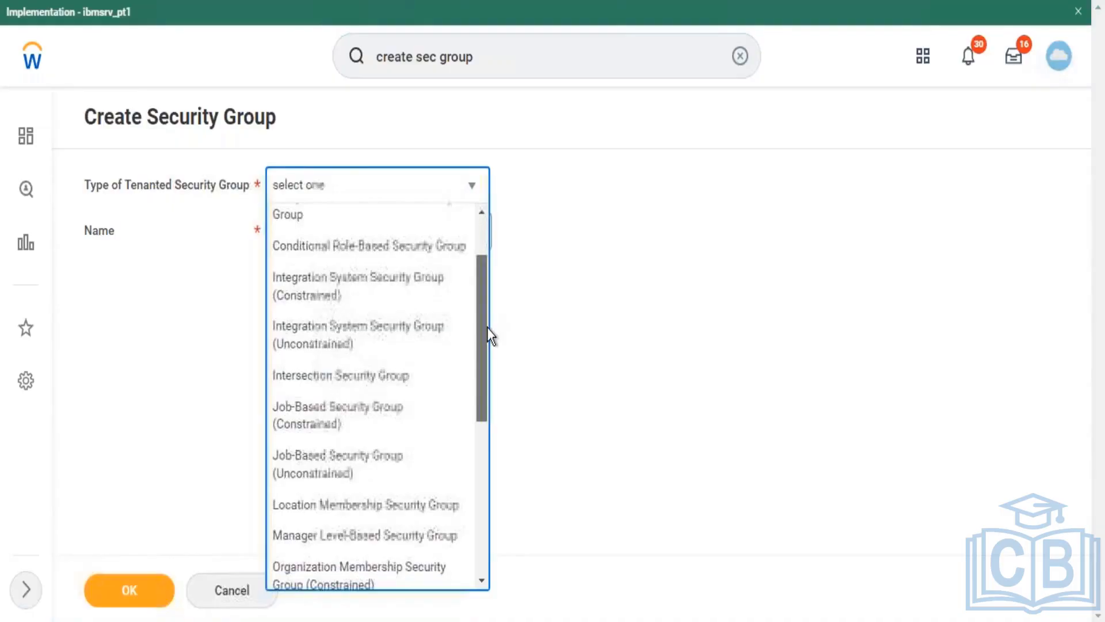
click(400, 380)
click(357, 239)
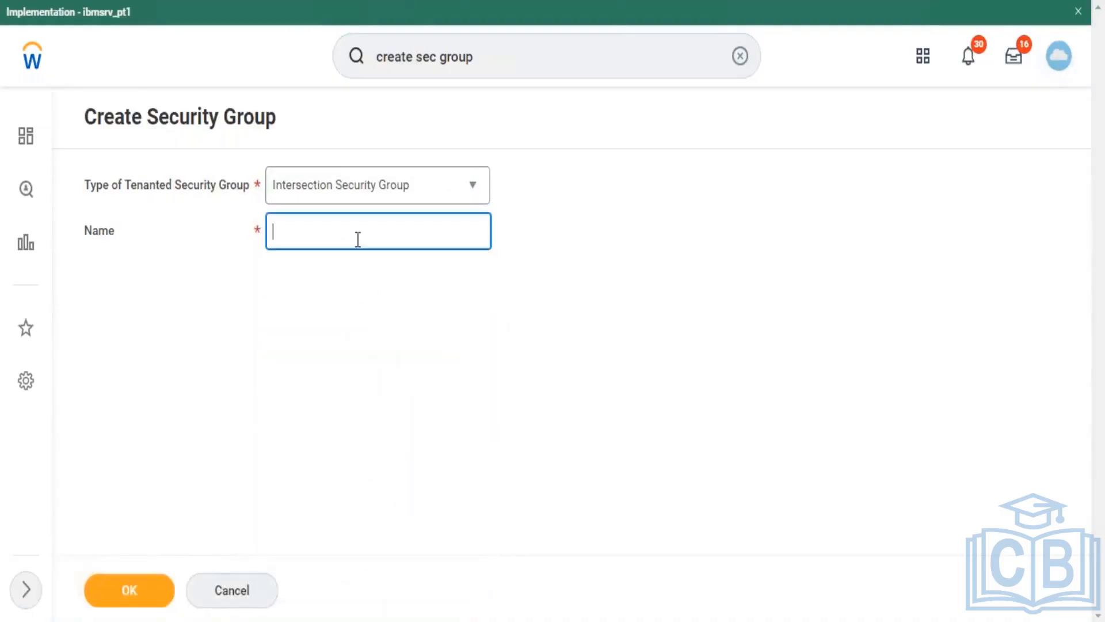
text(Tes)
text(Contingent Wporker)
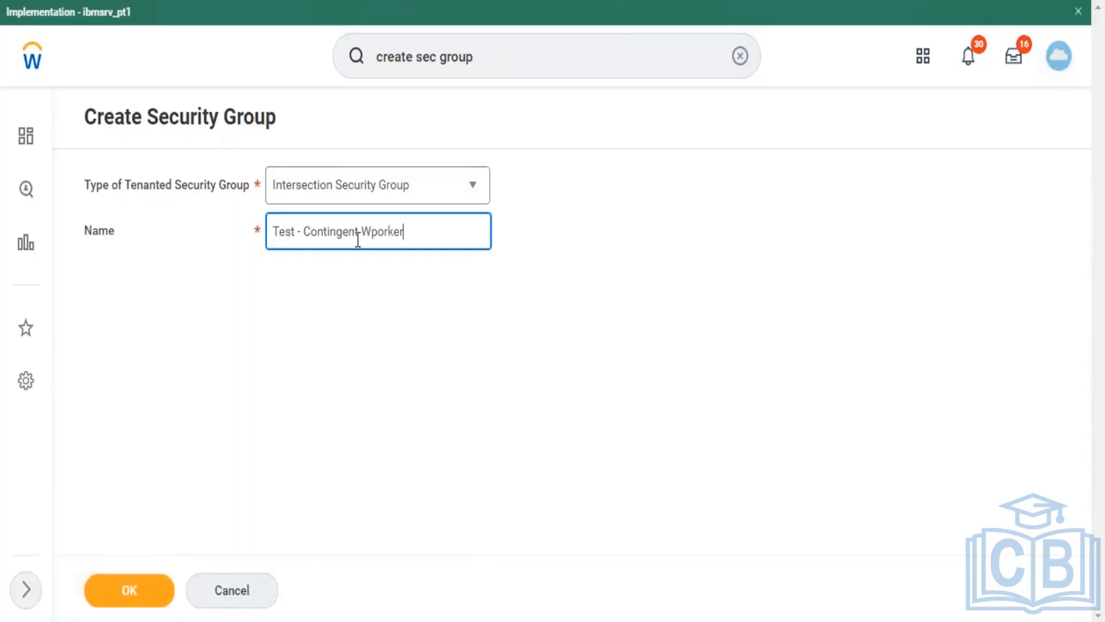
key(BackSpace)
key(BackSpace)
key(BackSpace)
key(BackSpace)
key(BackSpace)
key(BackSpace)
text(Worker)
click(142, 603)
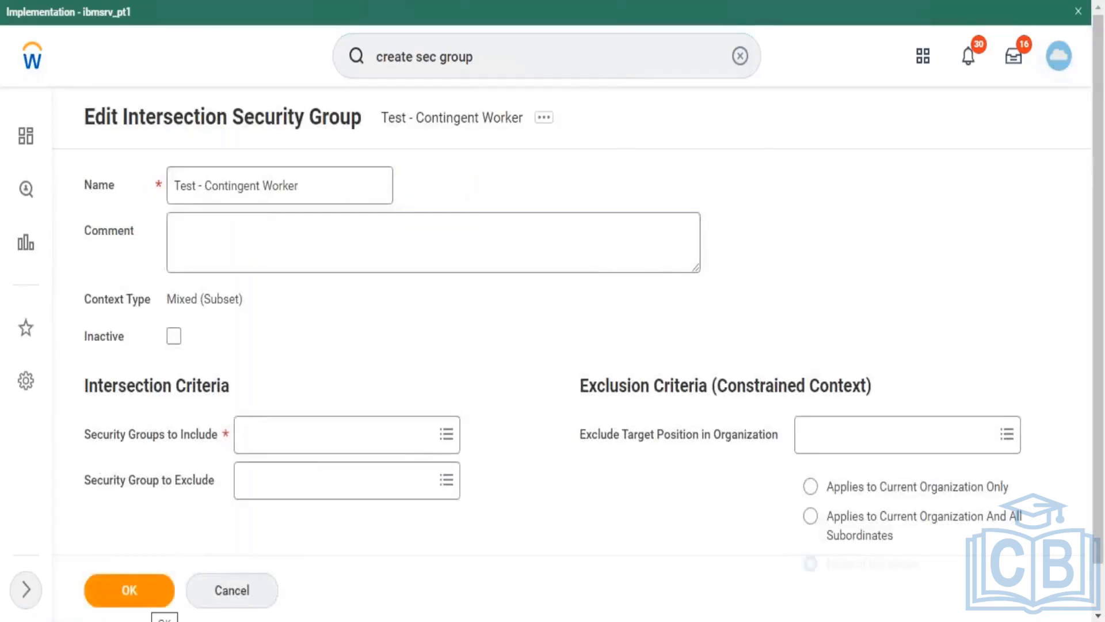
Step: Add the All Employees group to Security Groups to Include
click(308, 436)
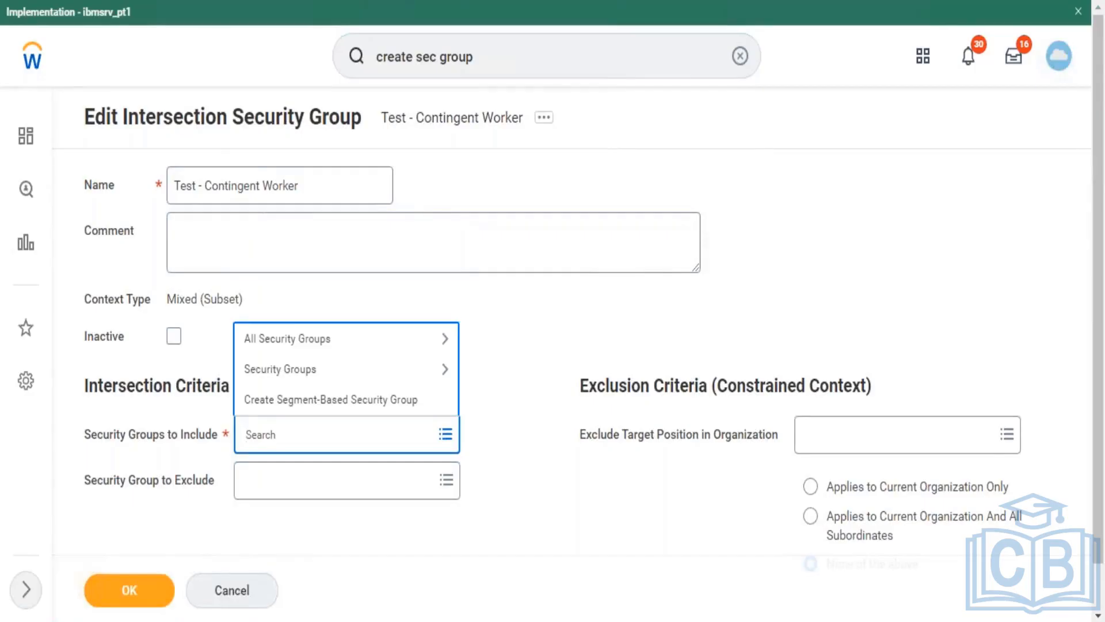
text(All employees)
key(Return)
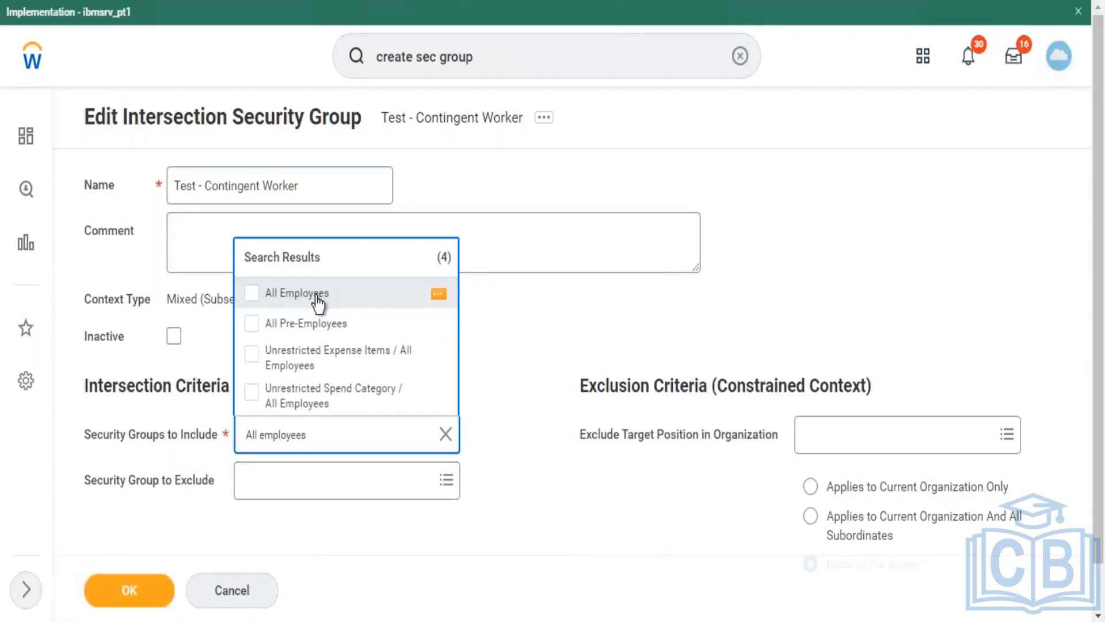
click(318, 297)
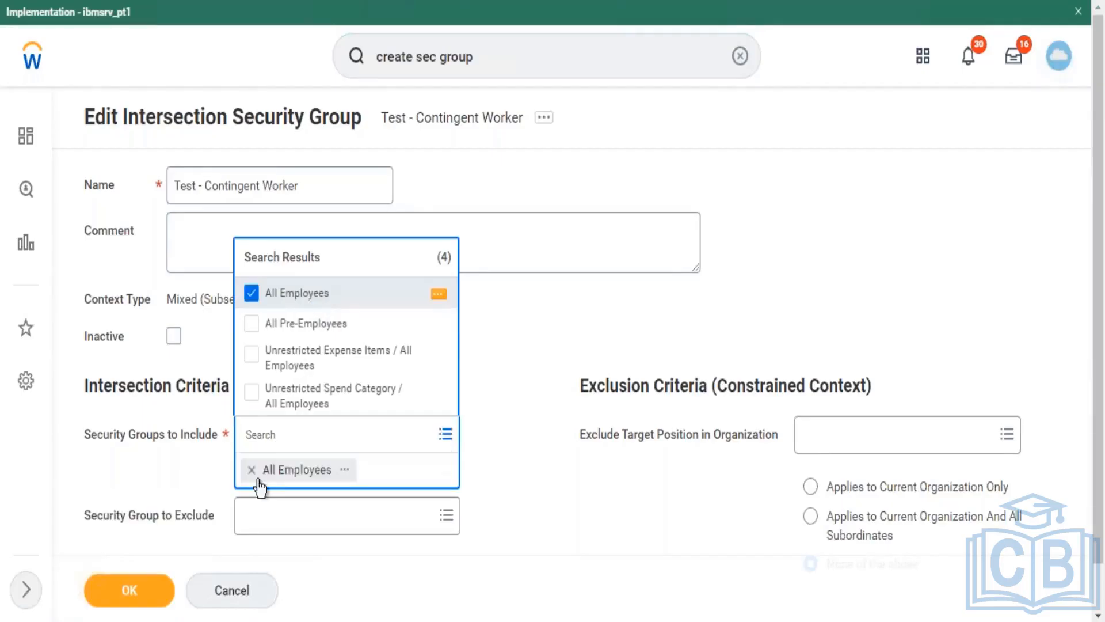
click(160, 542)
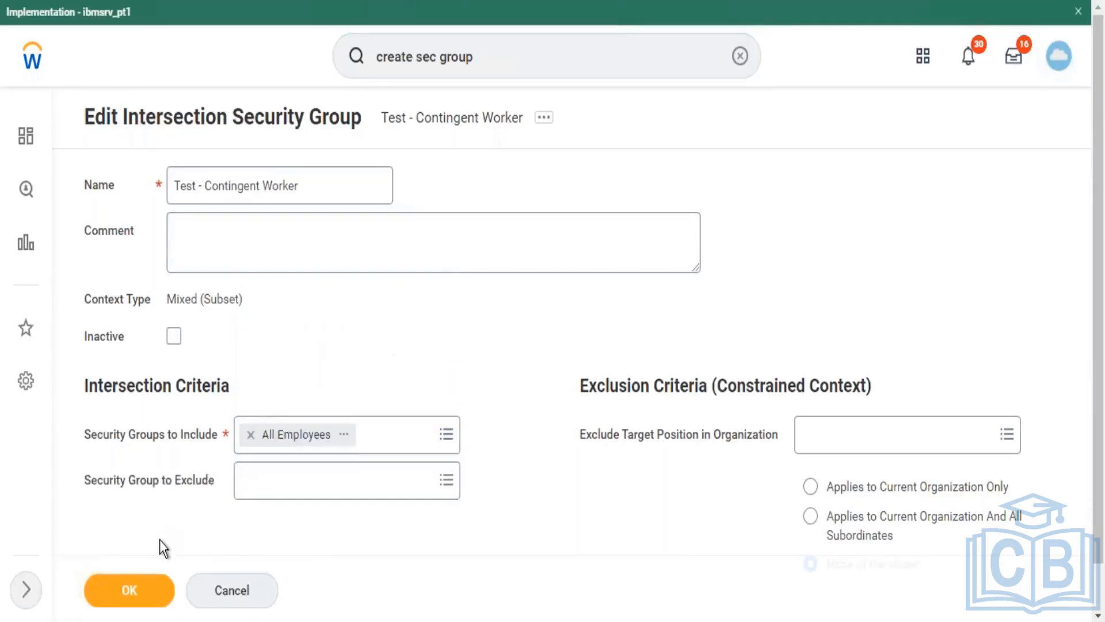
Step: Exclude the All Contingent Workers group, scoped to the current organization only, and try saving
click(265, 496)
text(All)
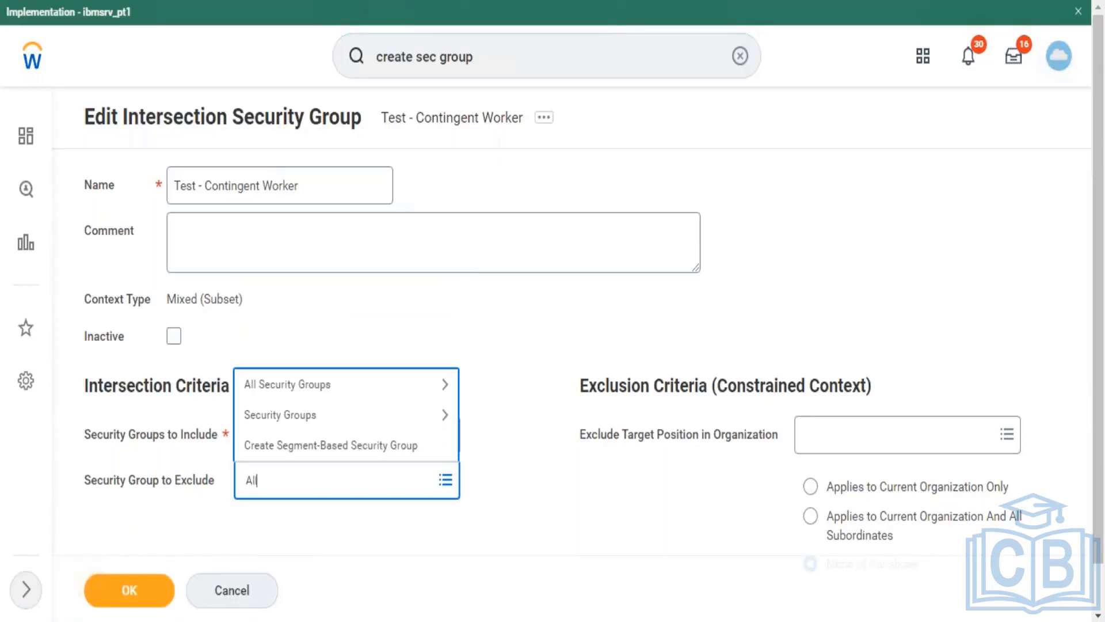
text( contingent worker)
key(Return)
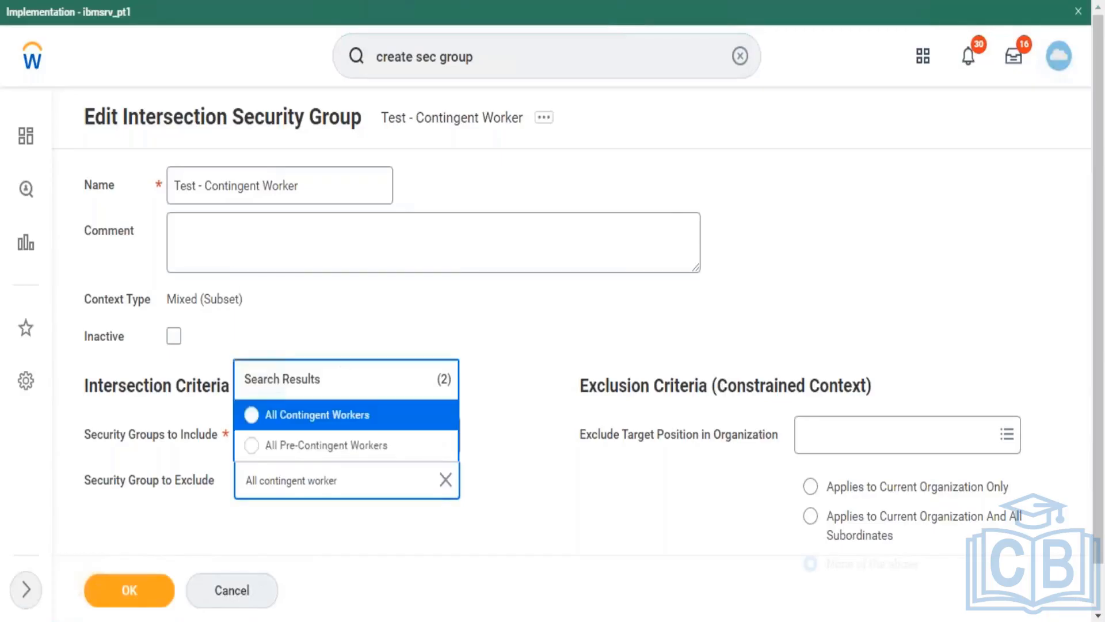
click(280, 424)
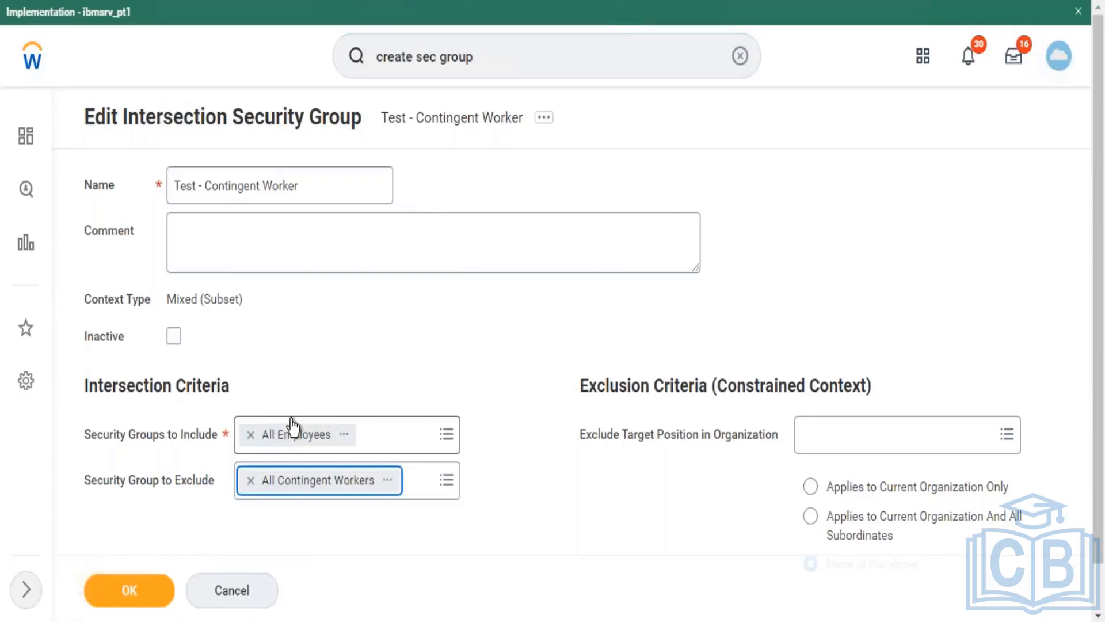
click(850, 487)
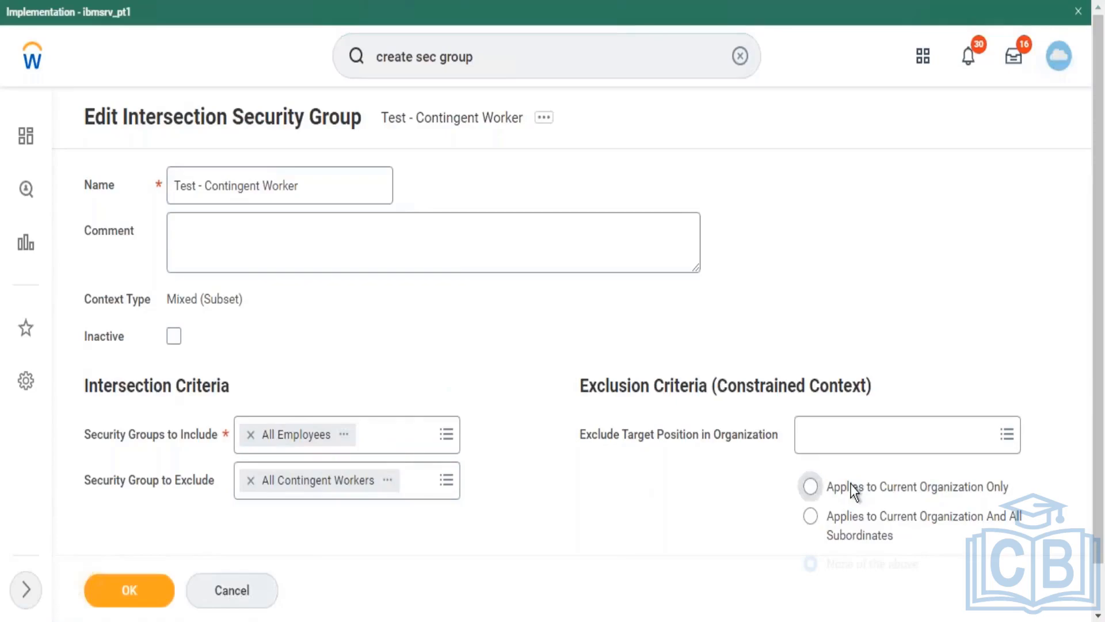
click(155, 597)
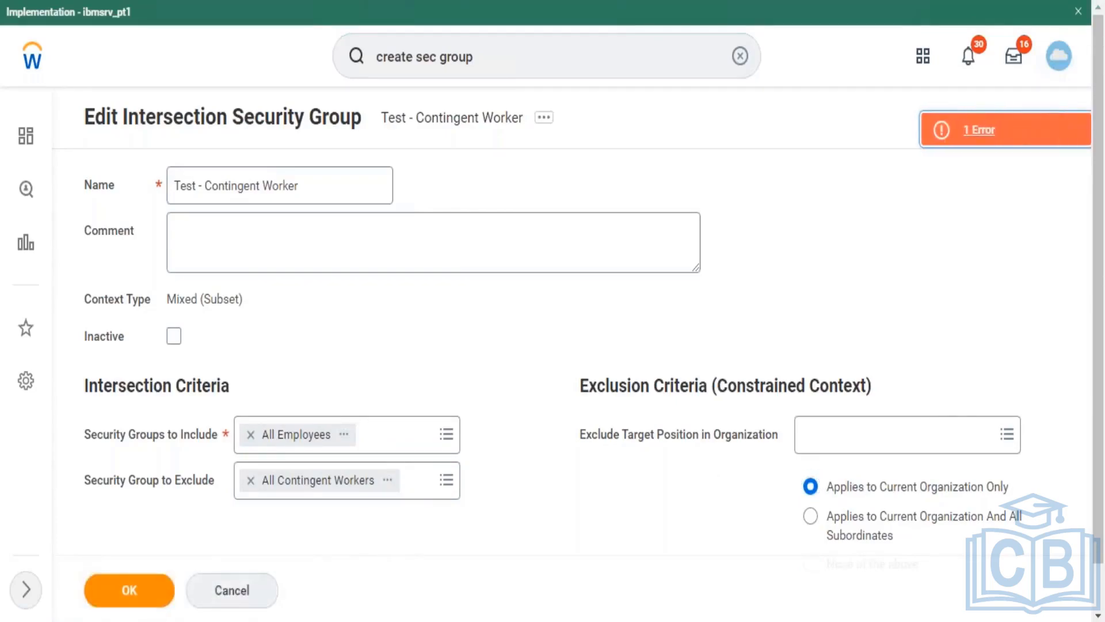
Step: Exclude target positions in Business Source > 820 Standalone Agents and resubmit the group
click(905, 440)
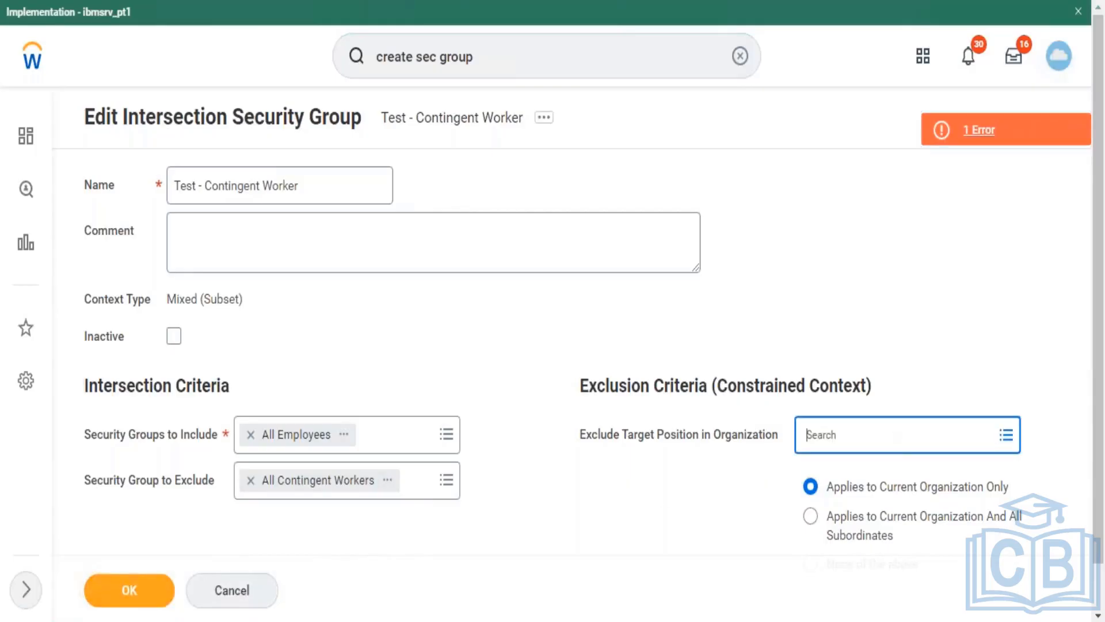
click(878, 517)
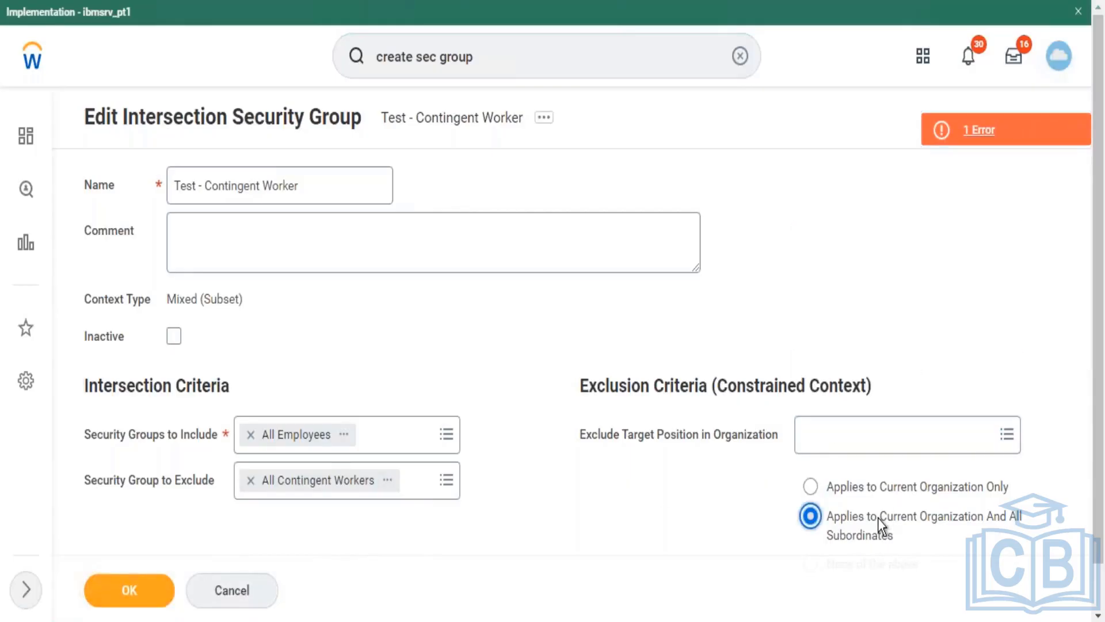
click(132, 599)
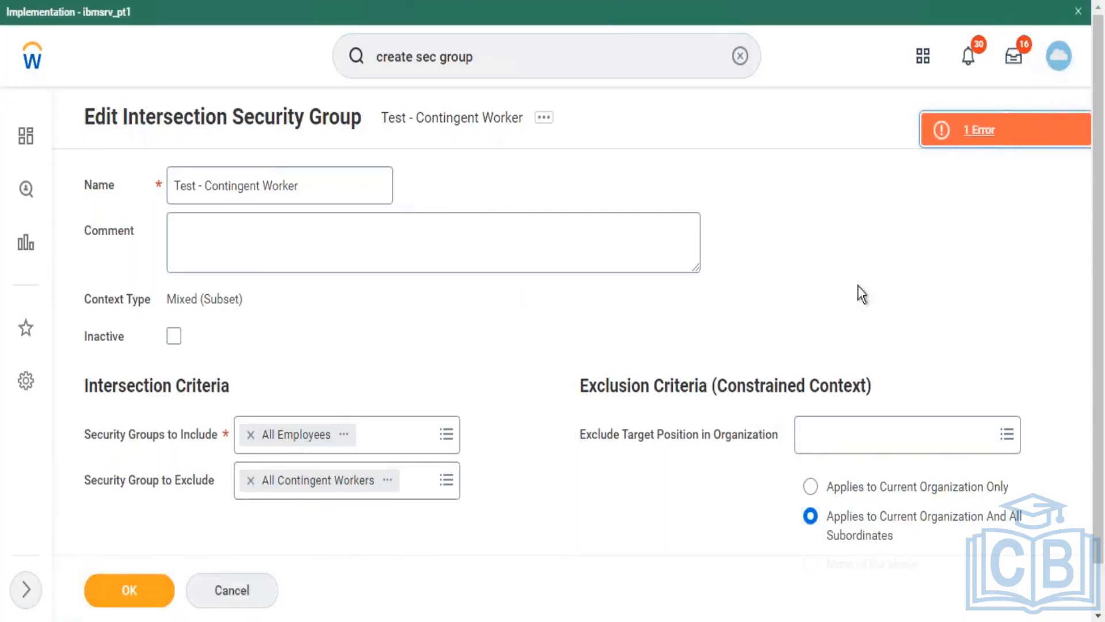
click(849, 448)
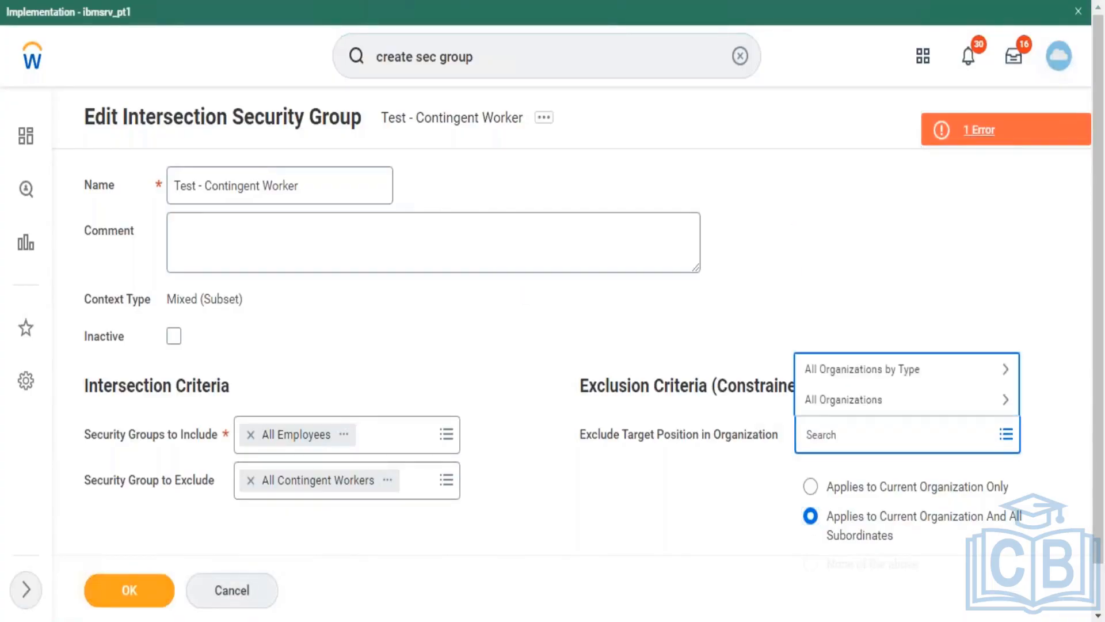
click(871, 398)
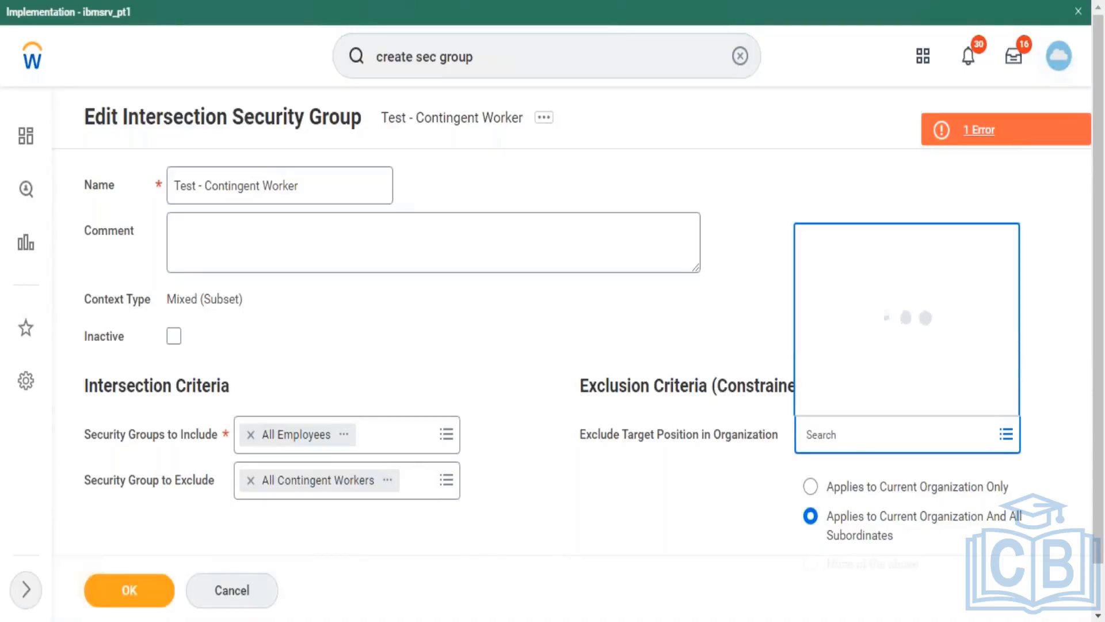
click(880, 390)
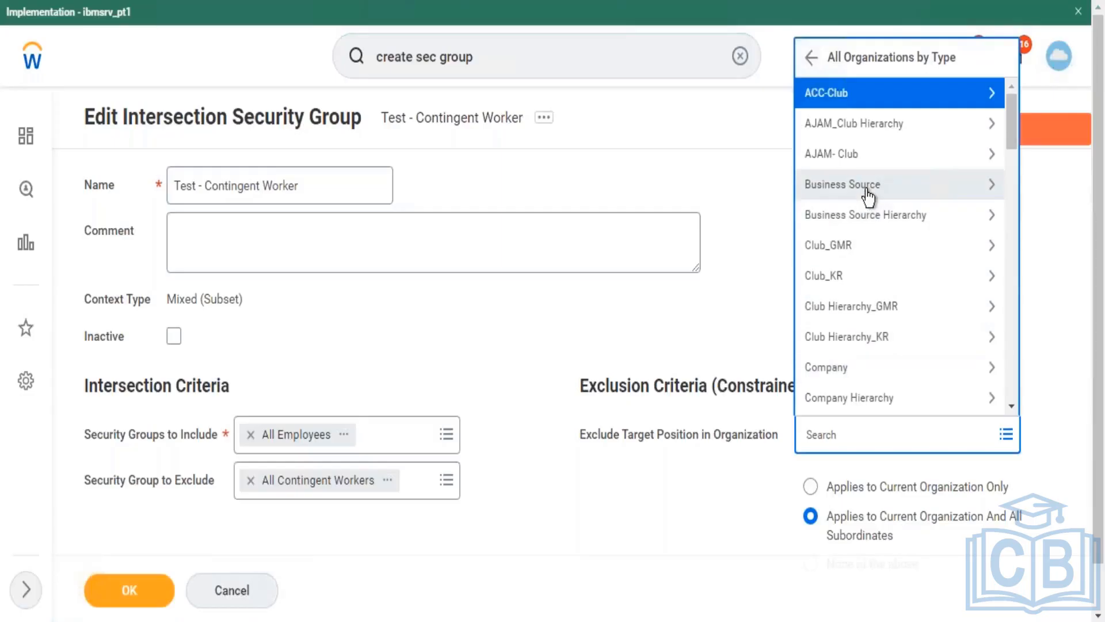
click(868, 190)
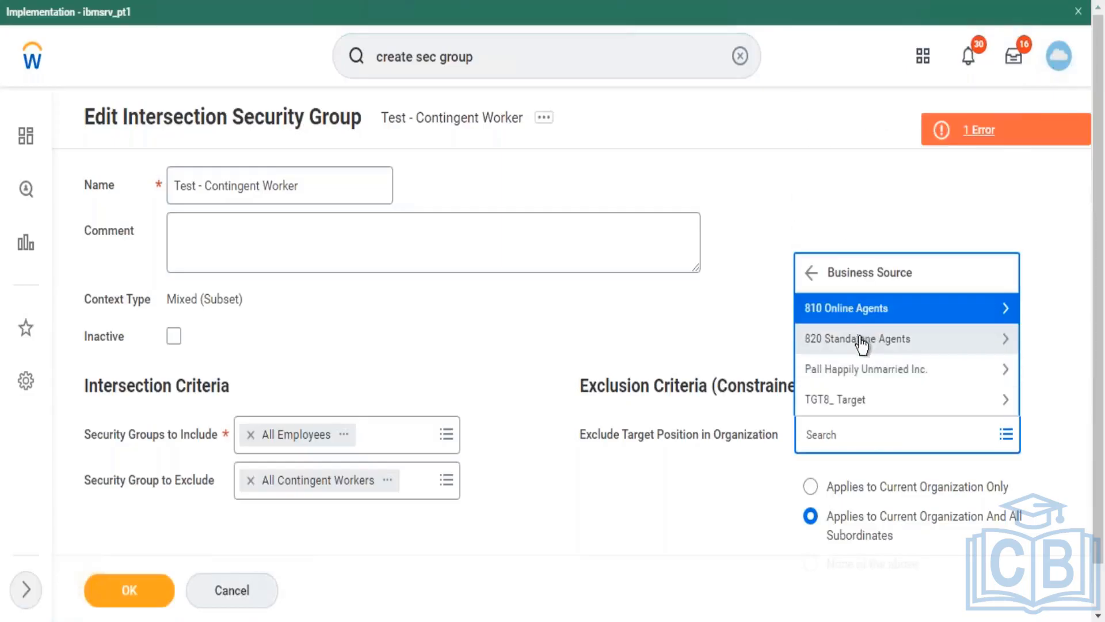
click(861, 341)
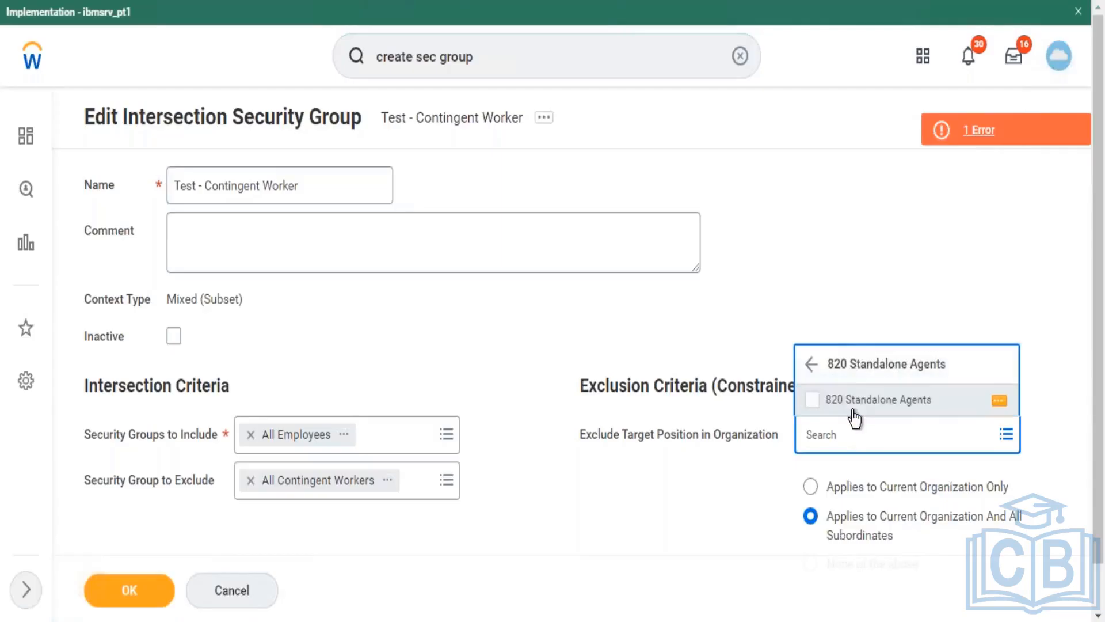
click(853, 403)
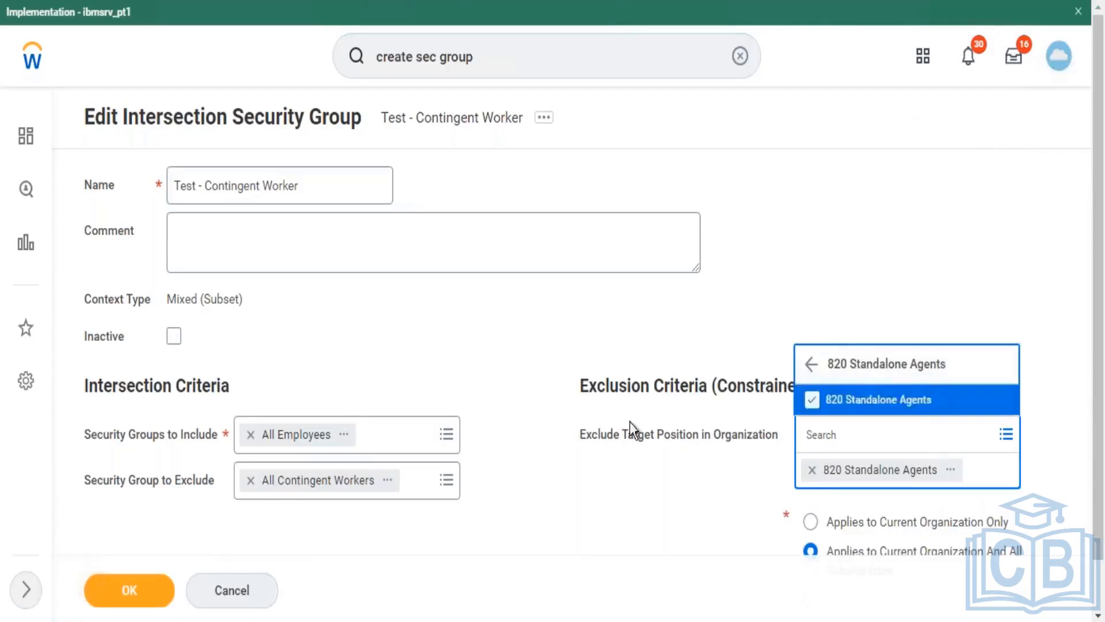
click(129, 590)
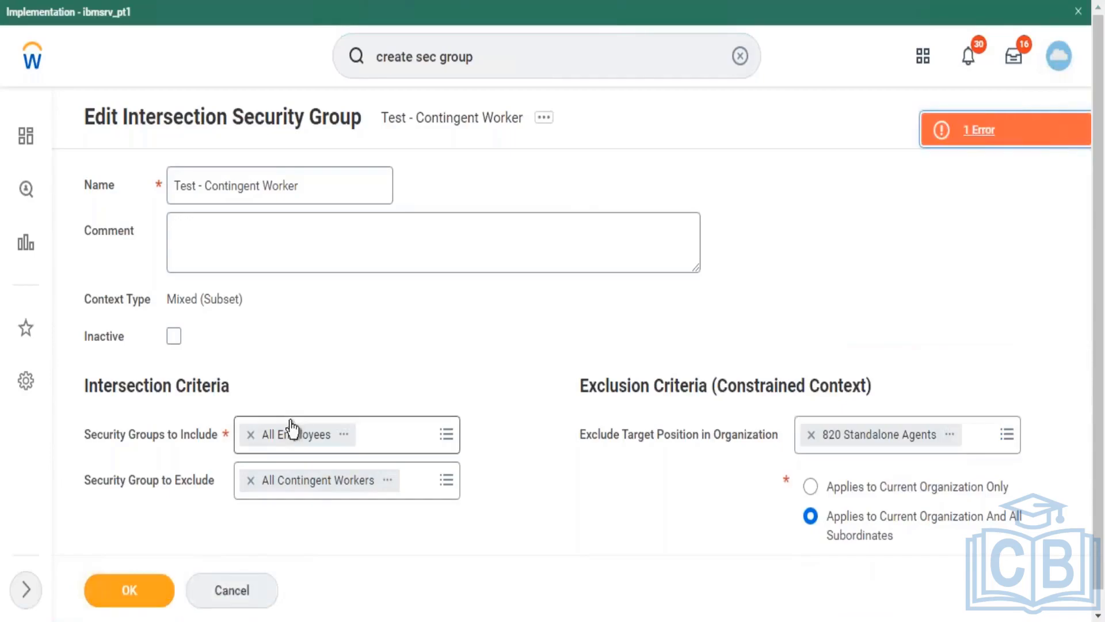
Step: Remove 820 Standalone Agents from the organization exclusion, set scope to None of the above, and save
click(977, 132)
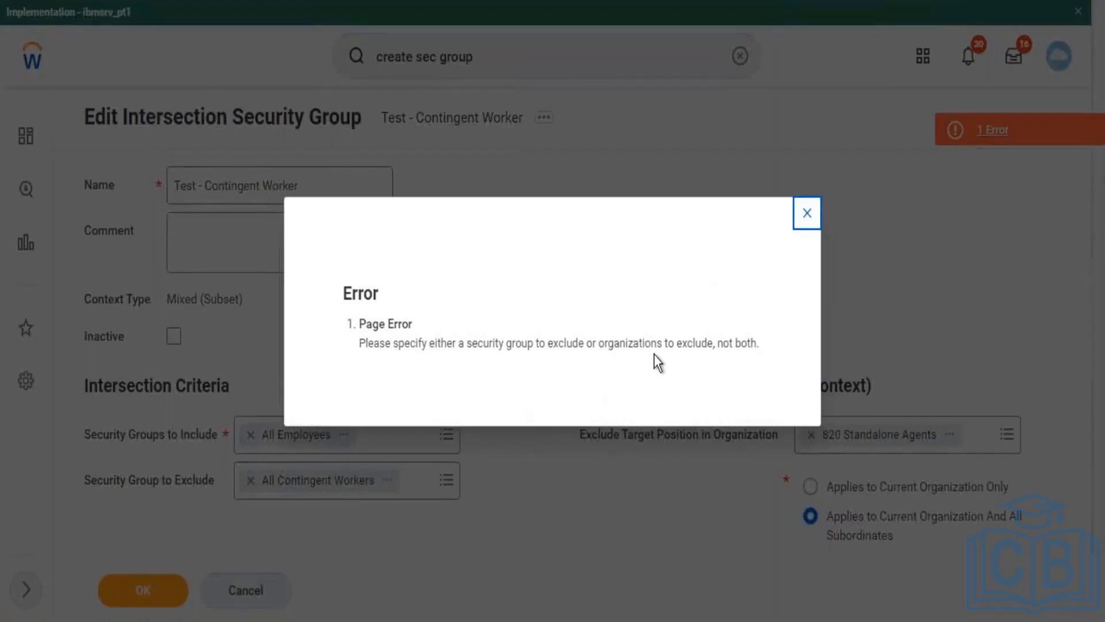
click(806, 214)
click(812, 451)
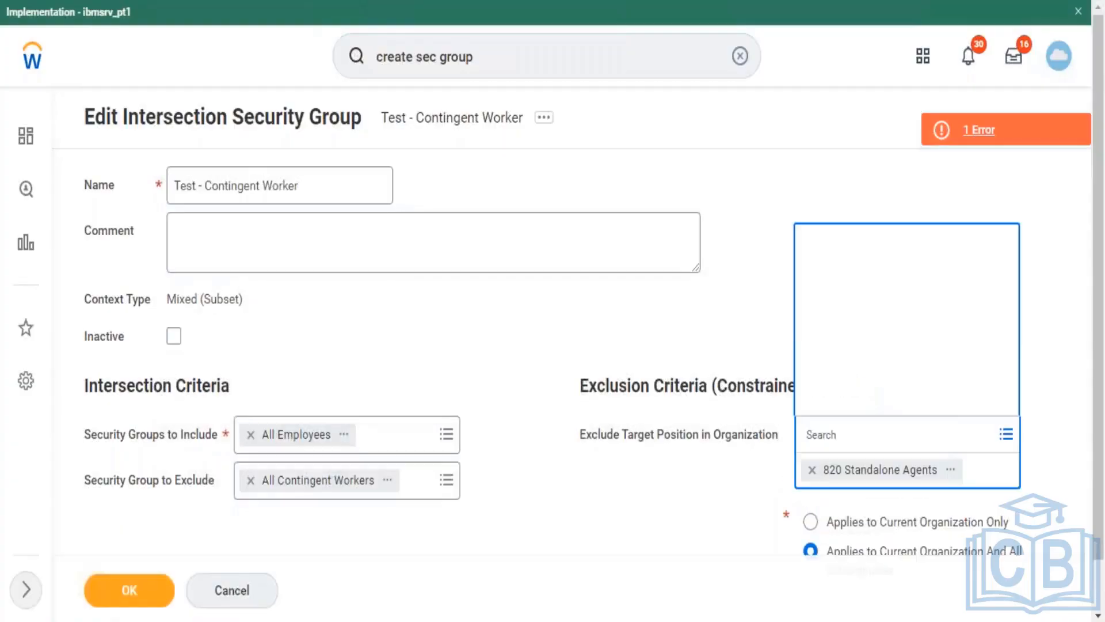
click(1020, 239)
drag(1095, 312, 1096, 333)
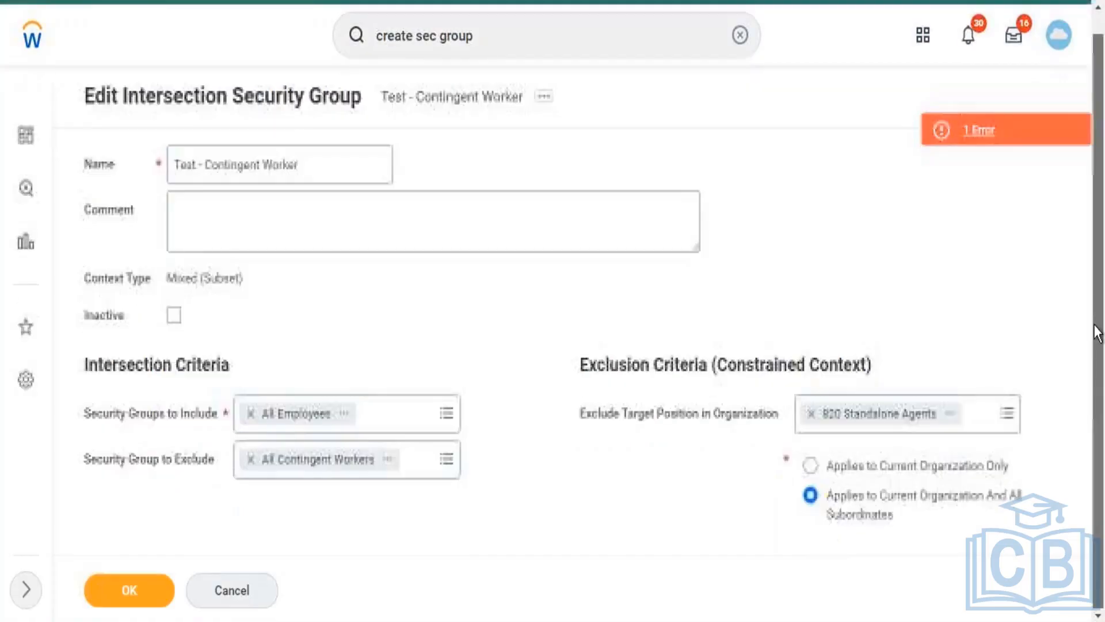
click(811, 415)
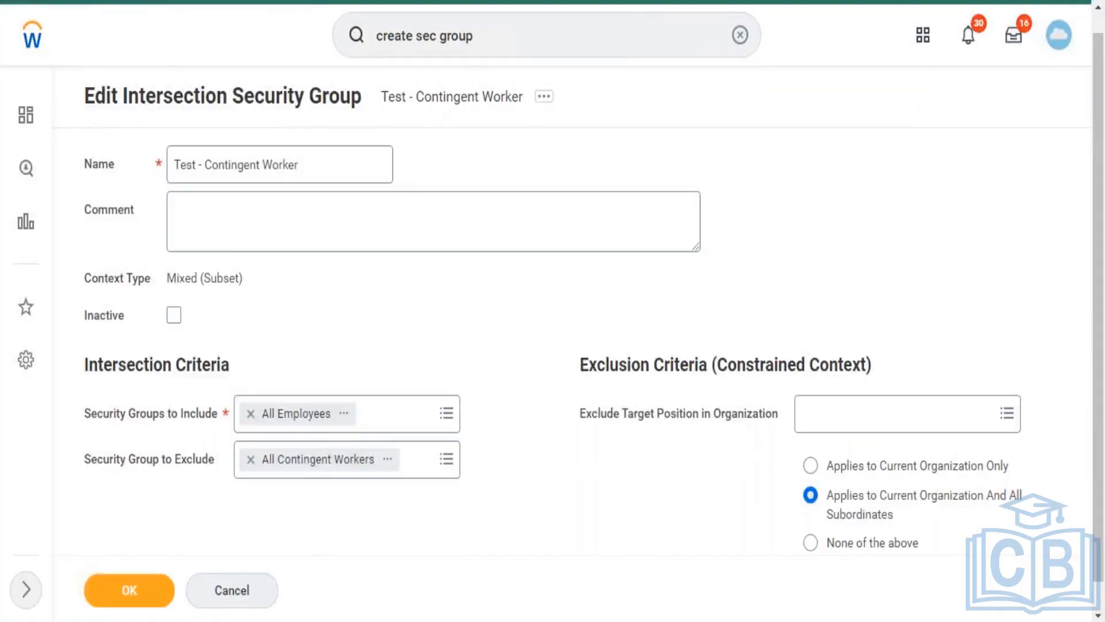
click(869, 546)
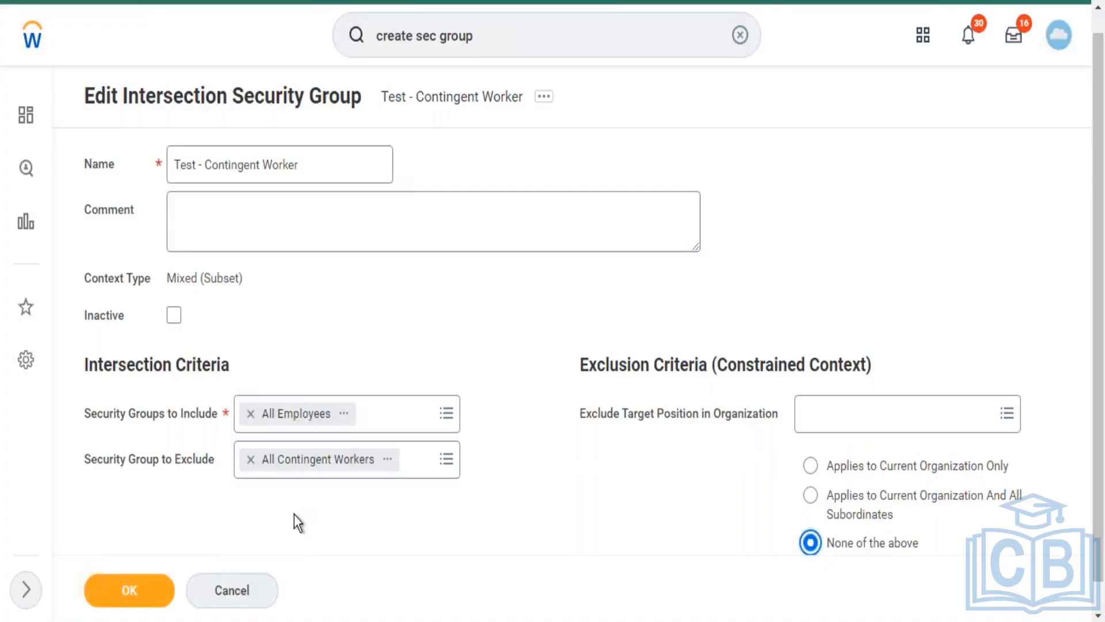
click(158, 586)
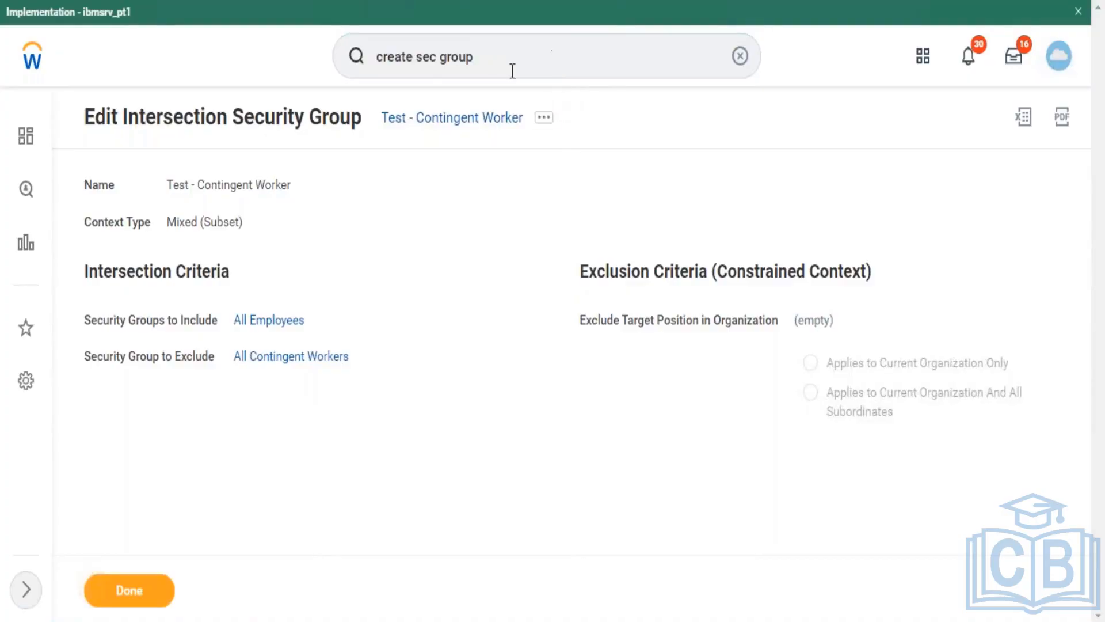
Step: Review the saved 'Test - Contingent Worker' group and its All Contingent Workers exclusion
double_click(456, 57)
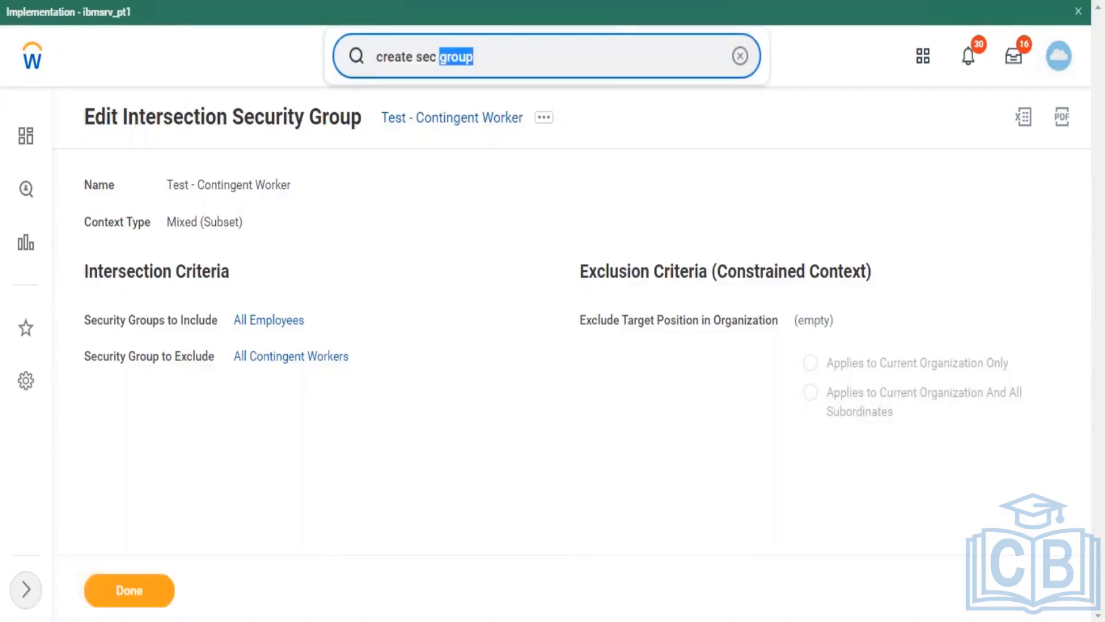
click(521, 66)
mouse_move(243, 356)
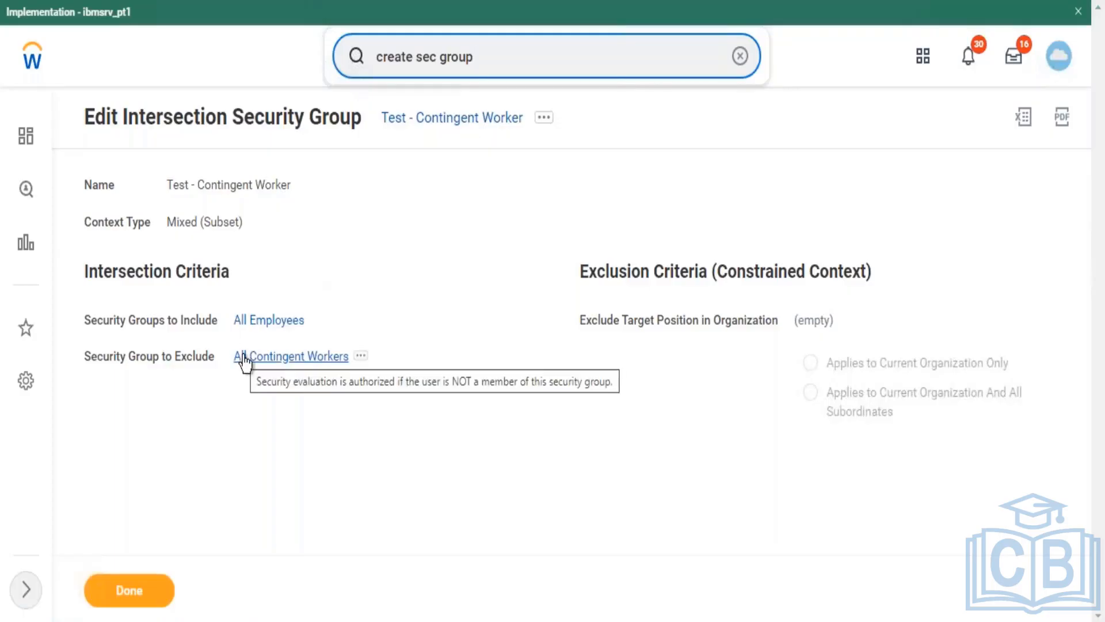
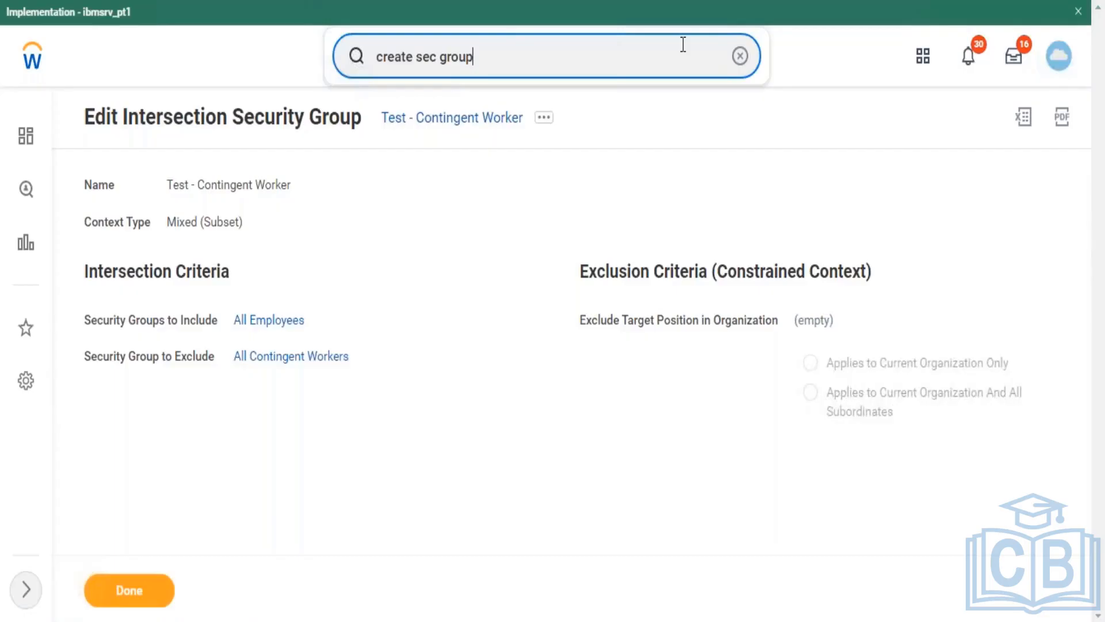
Step: Search Workday for 'all standard report', which returns no results
click(740, 57)
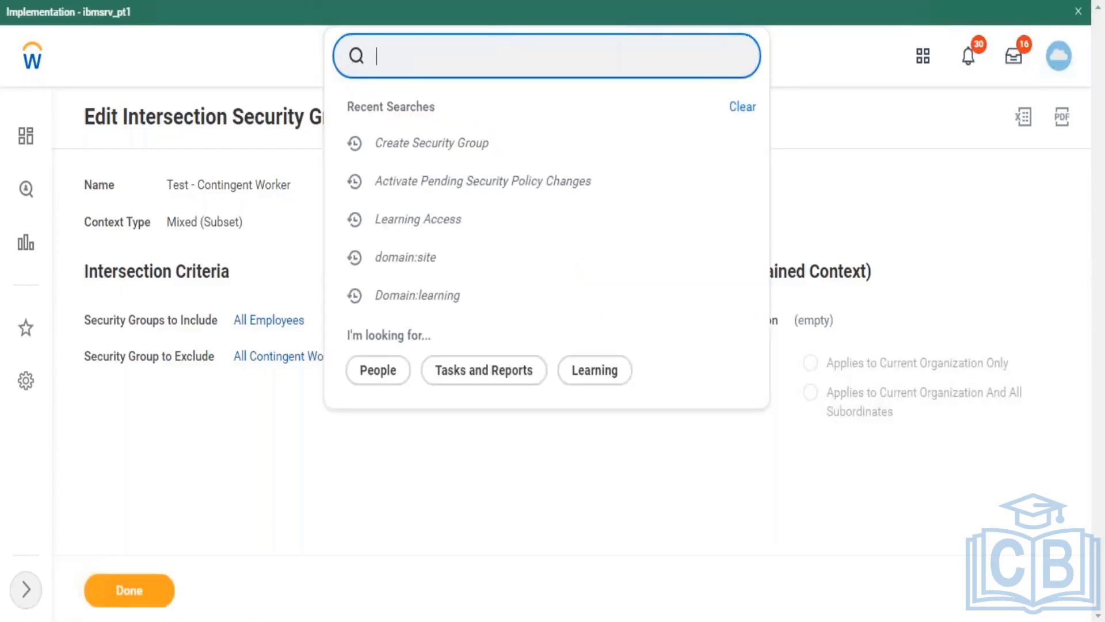
text(domain:)
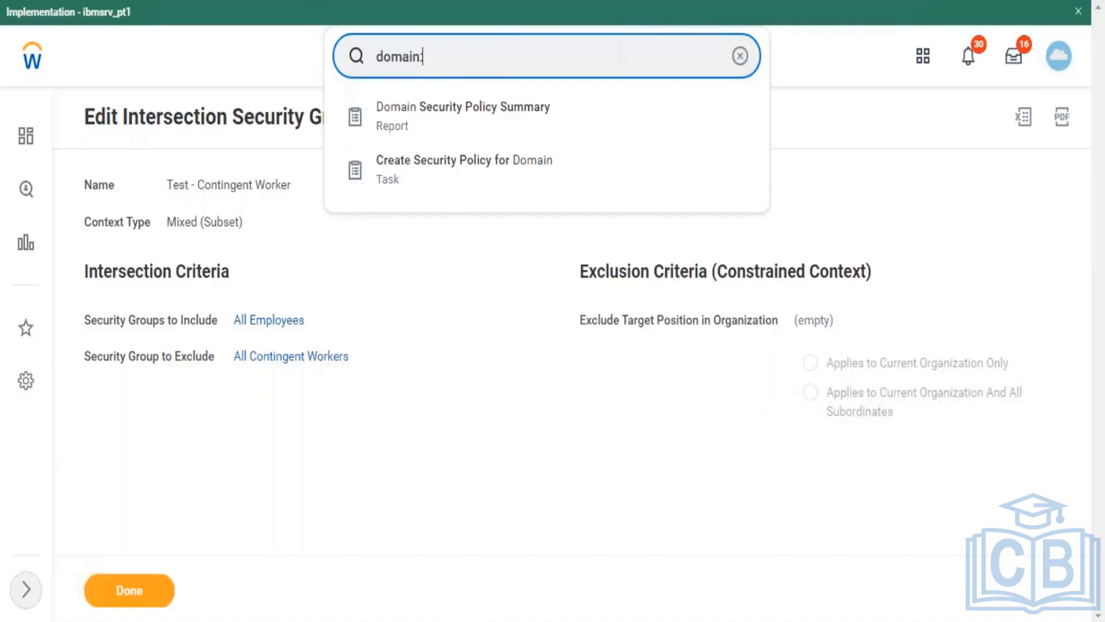
key(BackSpace)
key(BackSpace)
key(BackSpace)
key(BackSpace)
key(BackSpace)
key(BackSpace)
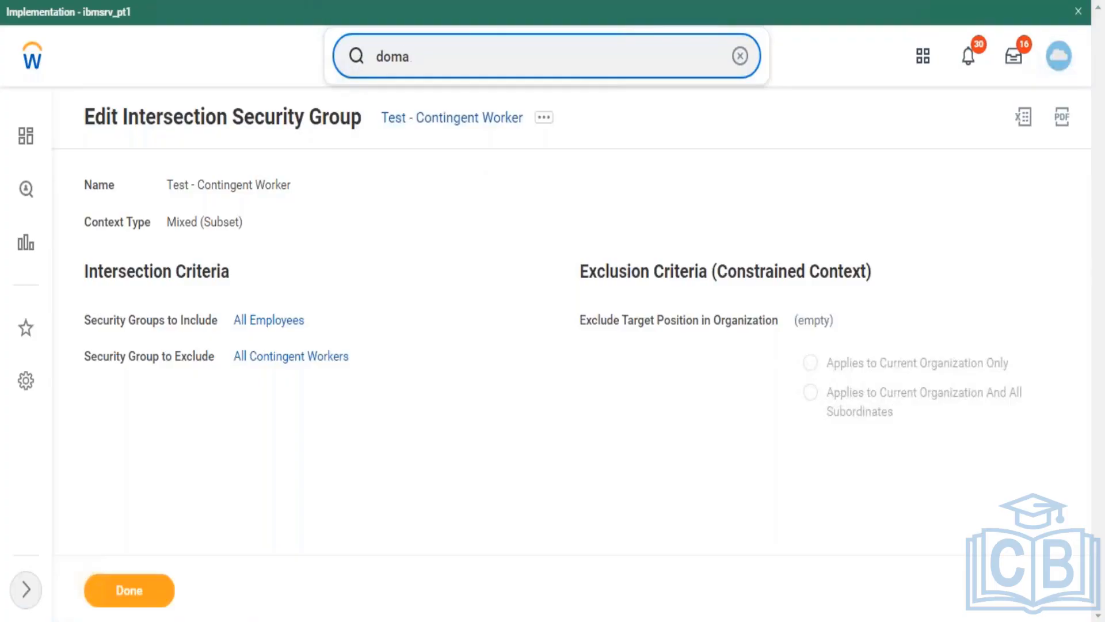
key(BackSpace)
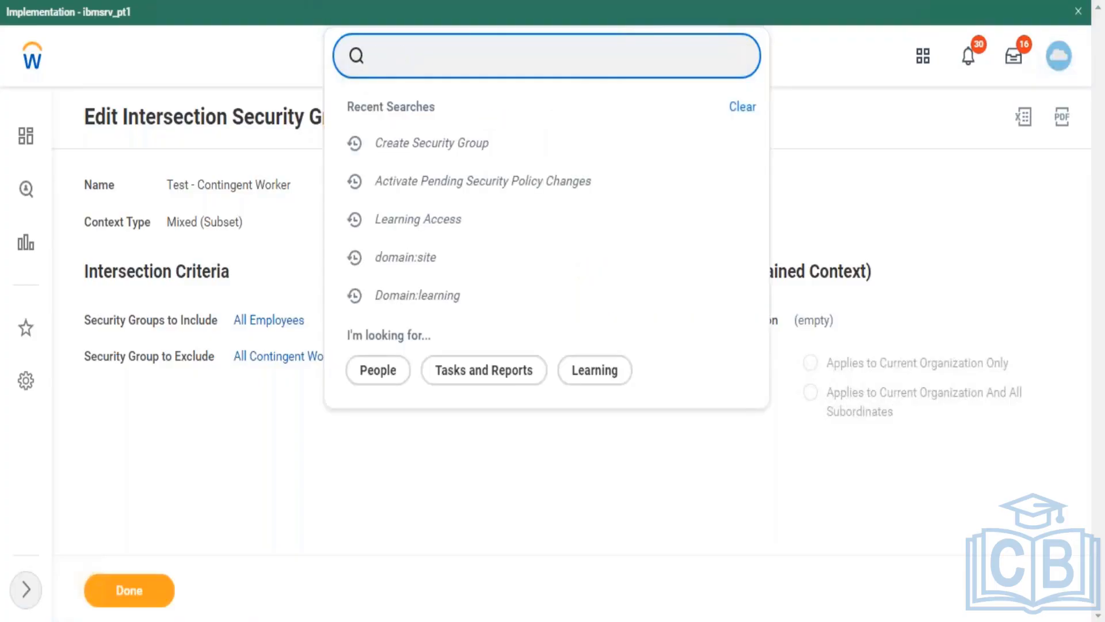
text(all stanrd)
key(BackSpace)
key(BackSpace)
text(dard )
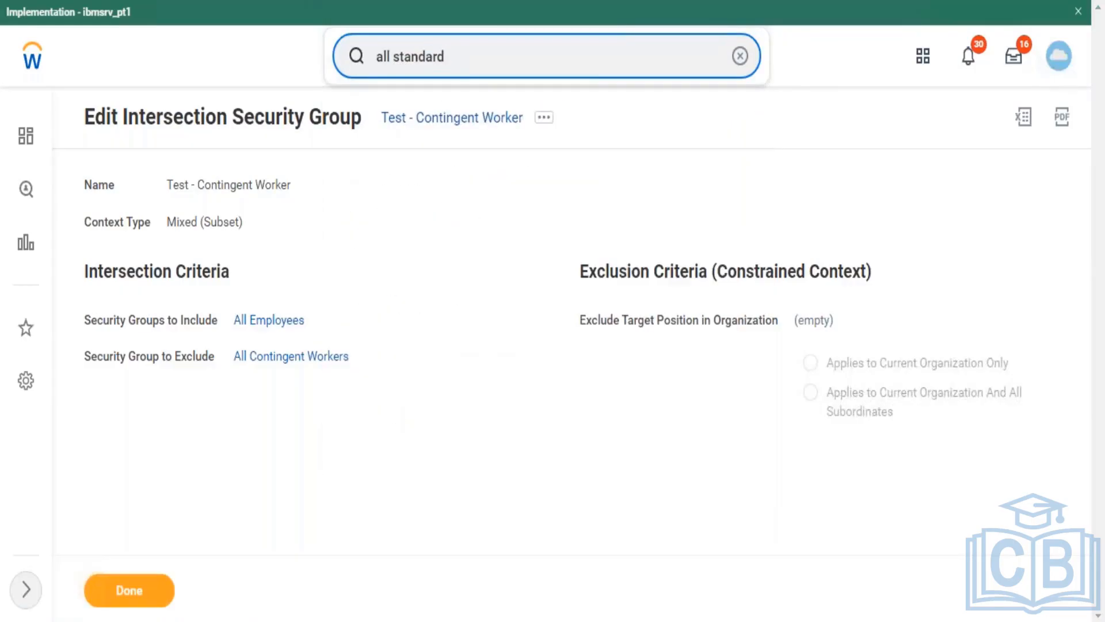
text(report)
key(Return)
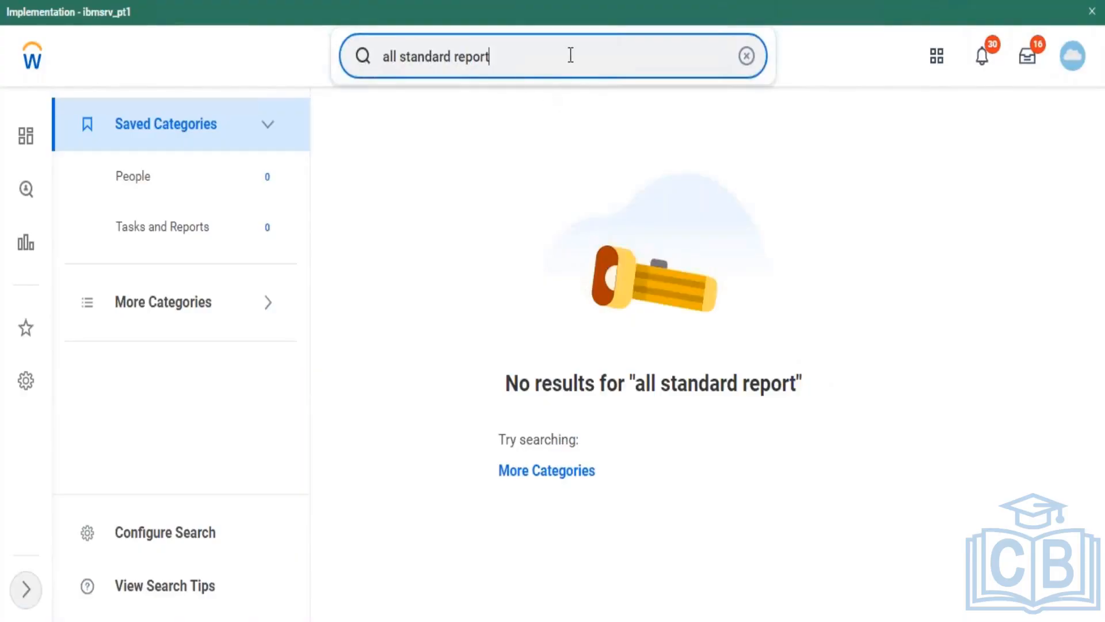
Step: Replace the search with 'standard repo' to get standard report task suggestions
key(BackSpace)
key(BackSpace)
key(BackSpace)
key(BackSpace)
key(BackSpace)
key(BackSpace)
key(BackSpace)
key(BackSpace)
key(BackSpace)
key(BackSpace)
key(BackSpace)
key(BackSpace)
key(BackSpace)
key(BackSpace)
key(BackSpace)
key(BackSpace)
key(BackSpace)
key(BackSpace)
key(BackSpace)
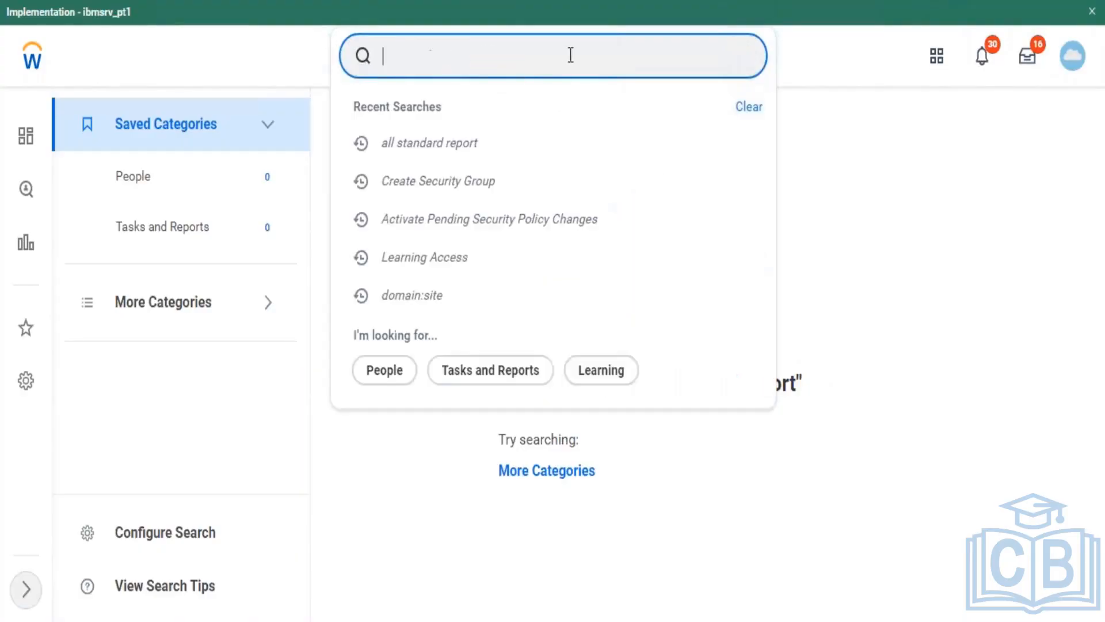
text(standar)
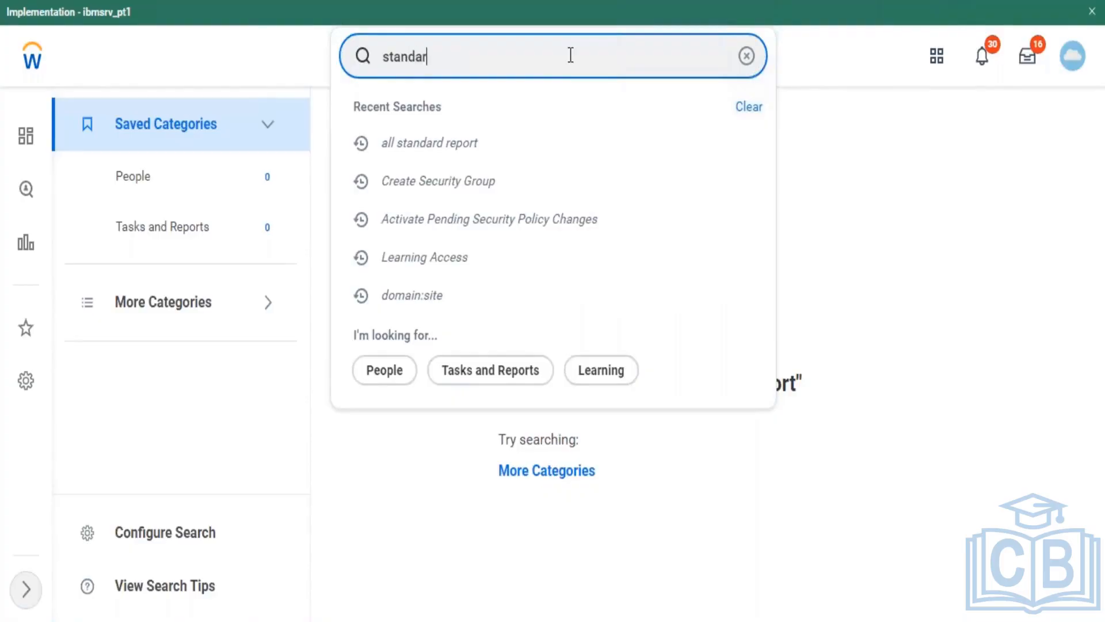
text(d re)
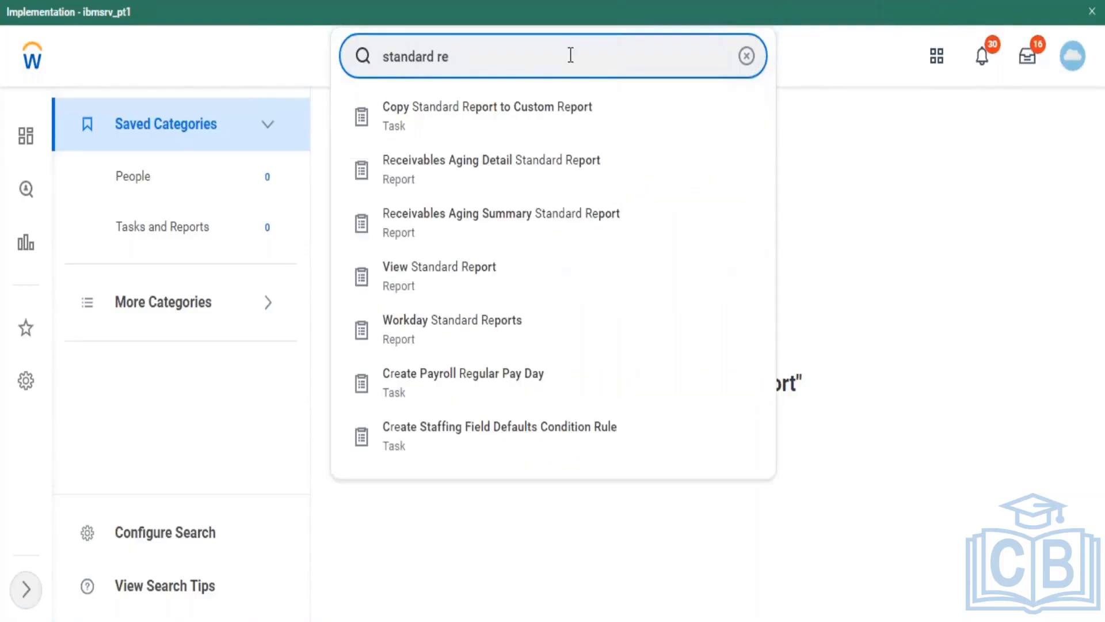
text(po)
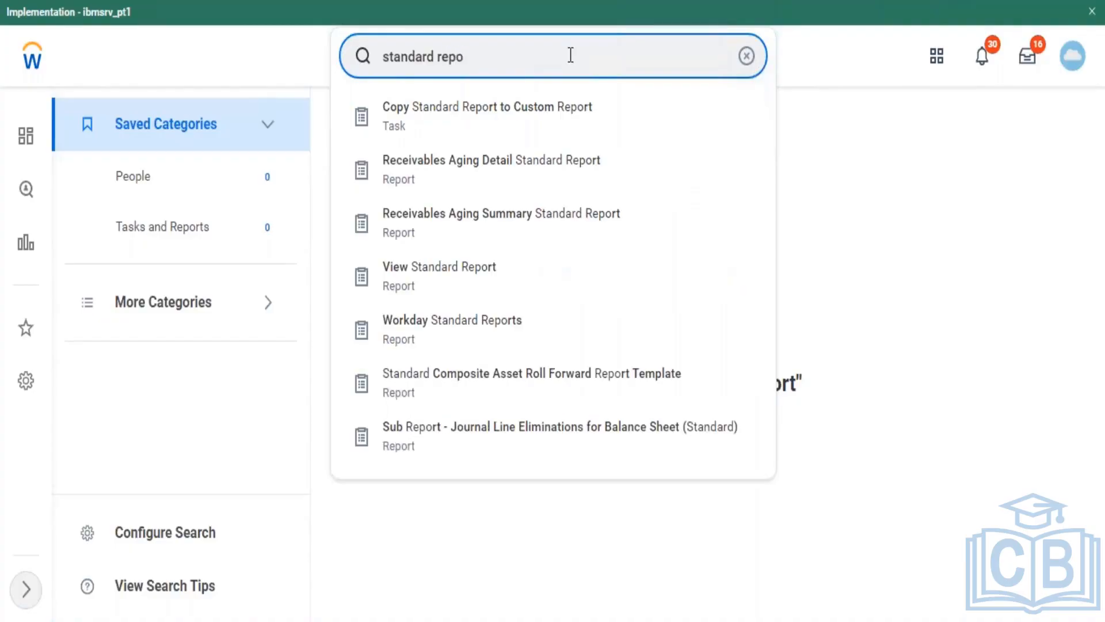
click(518, 129)
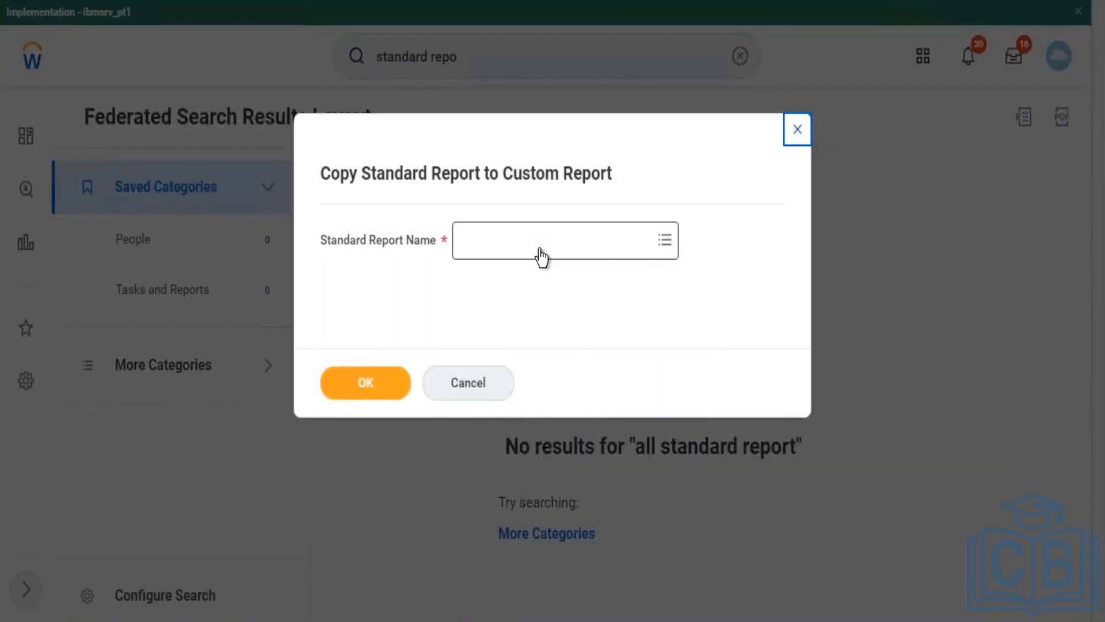
click(541, 256)
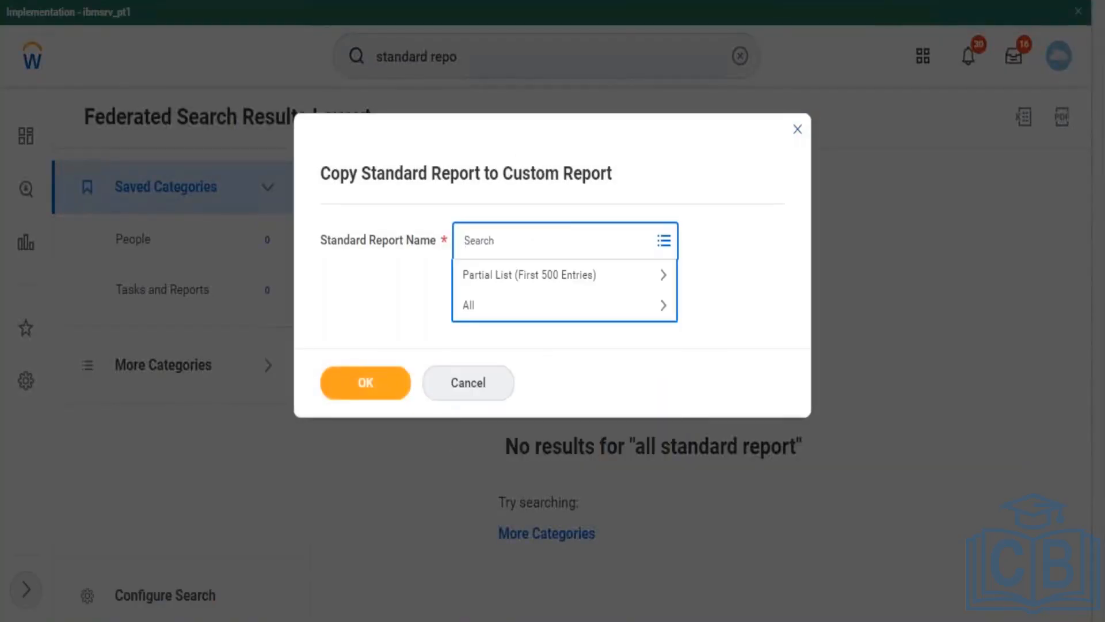
text(browse)
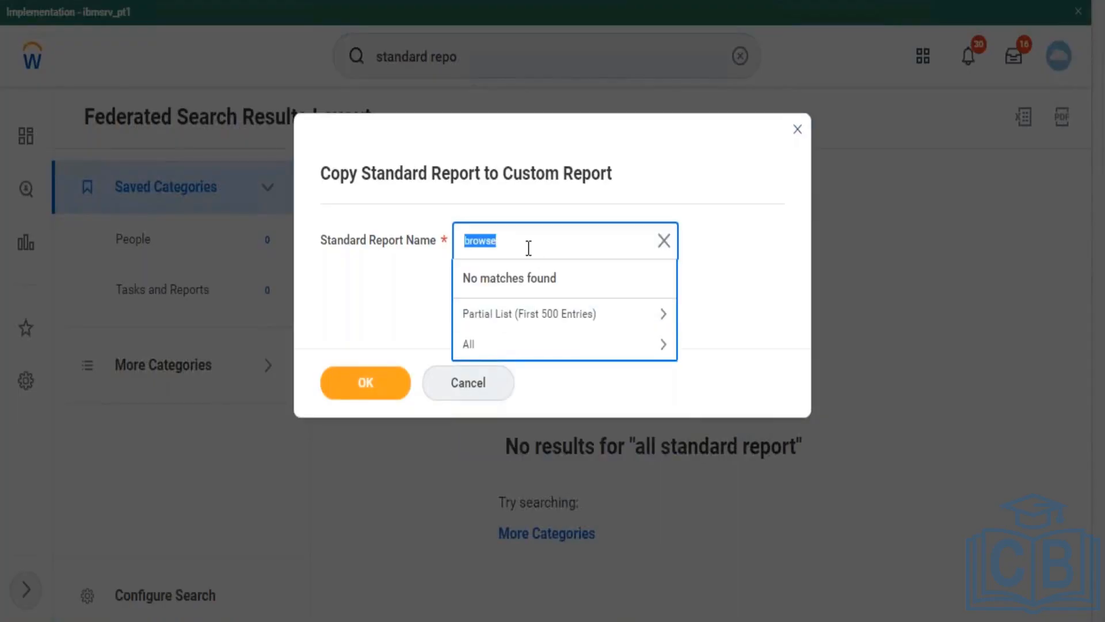
text(learning)
key(Return)
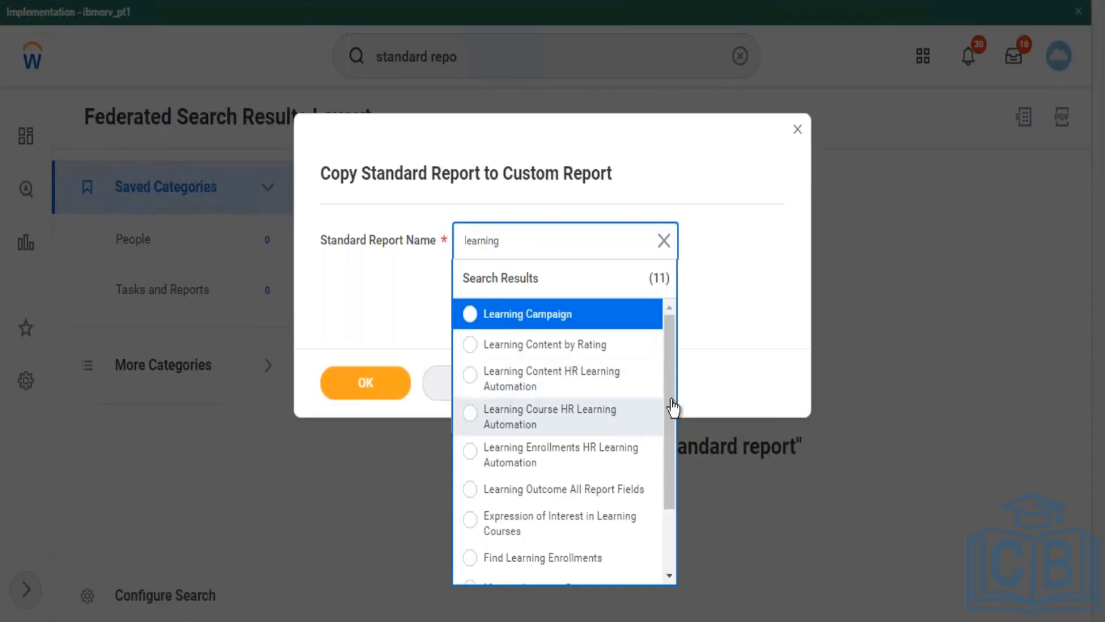
scroll(672, 396, down, 1)
drag(673, 398, 673, 337)
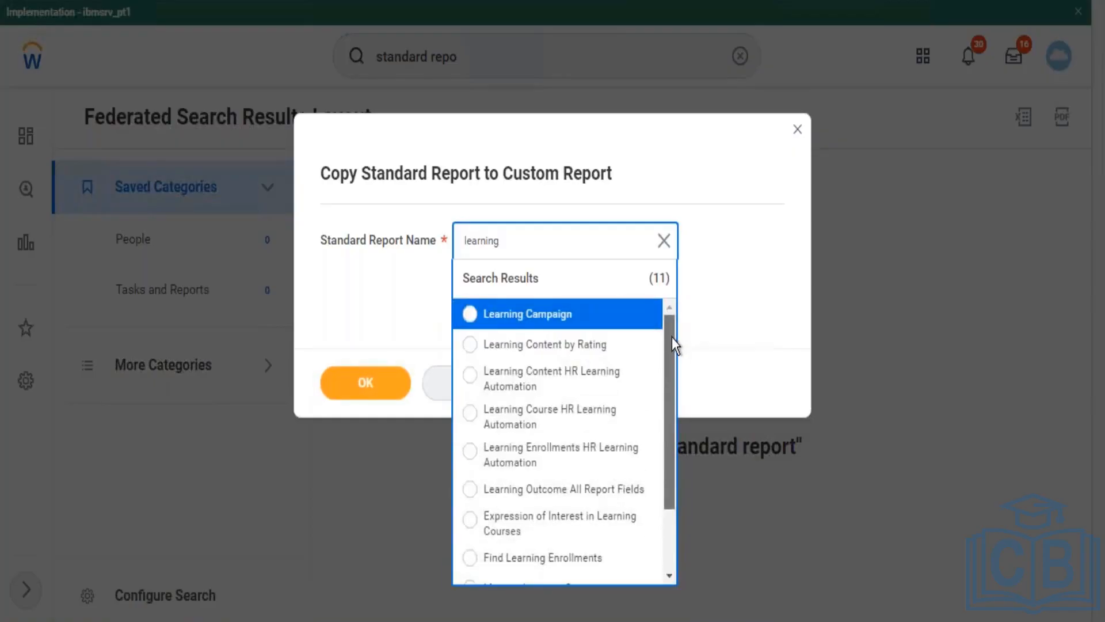
scroll(660, 437, down, 2)
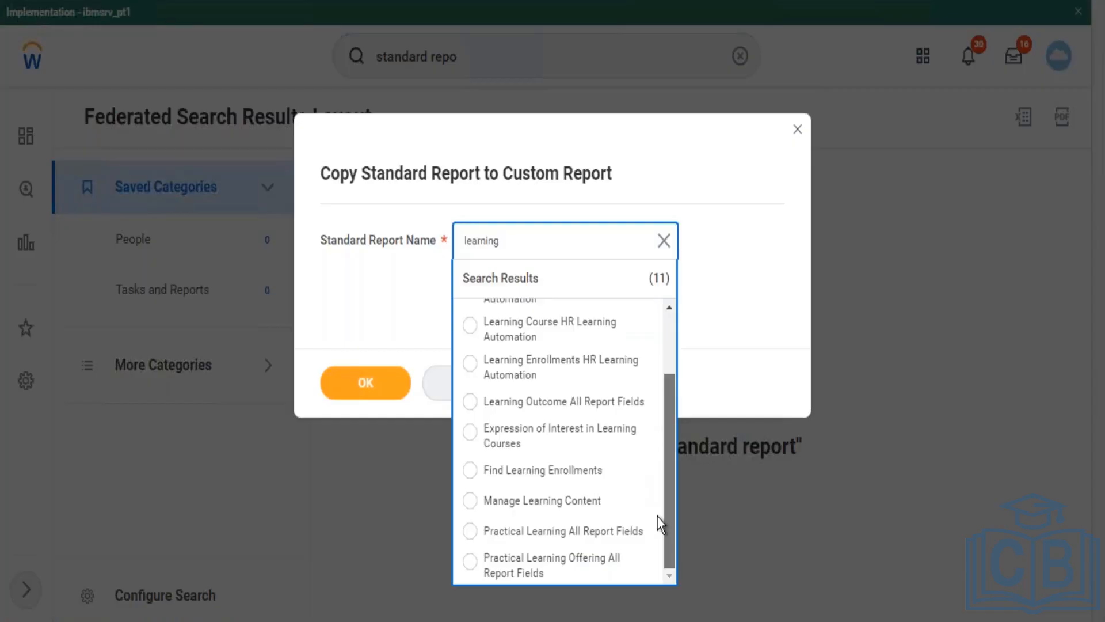
click(665, 241)
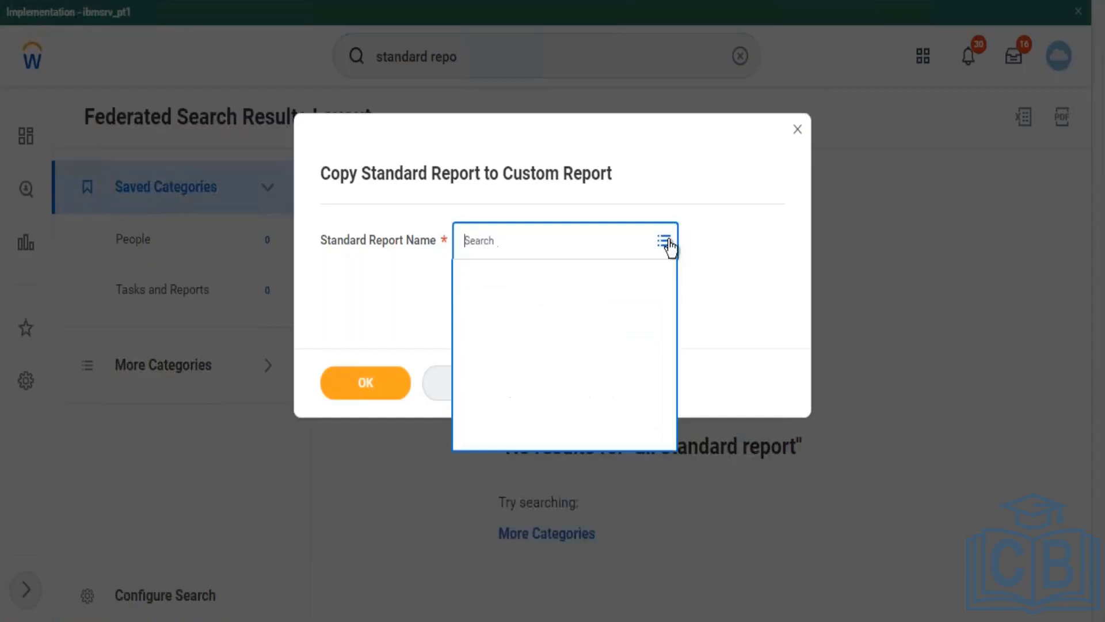
click(798, 130)
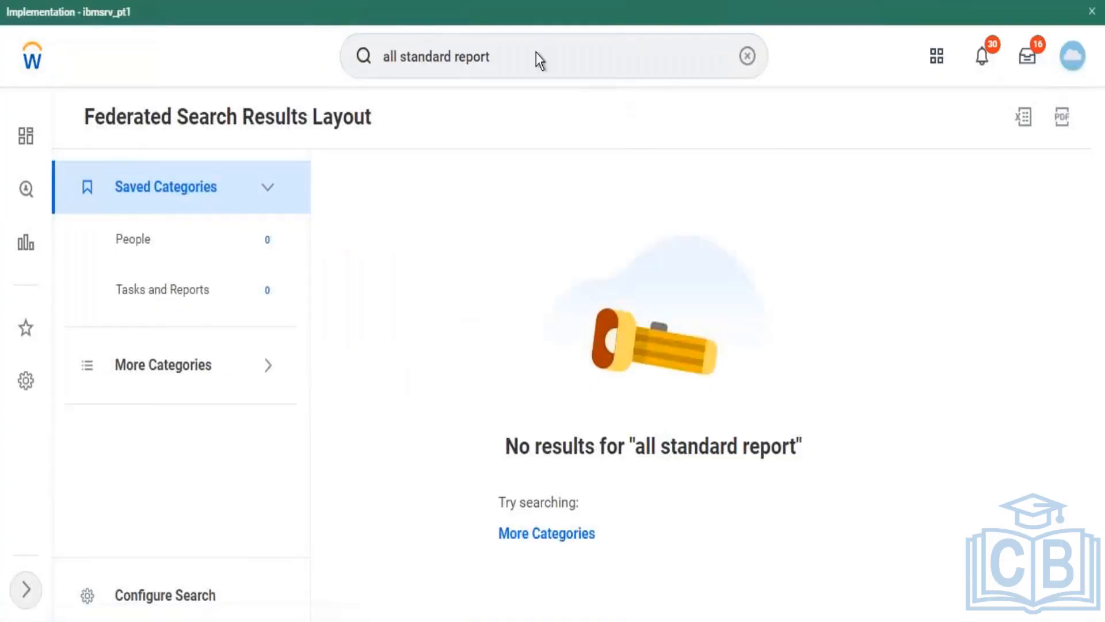
Step: Open the Maintain Dashboards report from a 'maintain dash' search
click(550, 66)
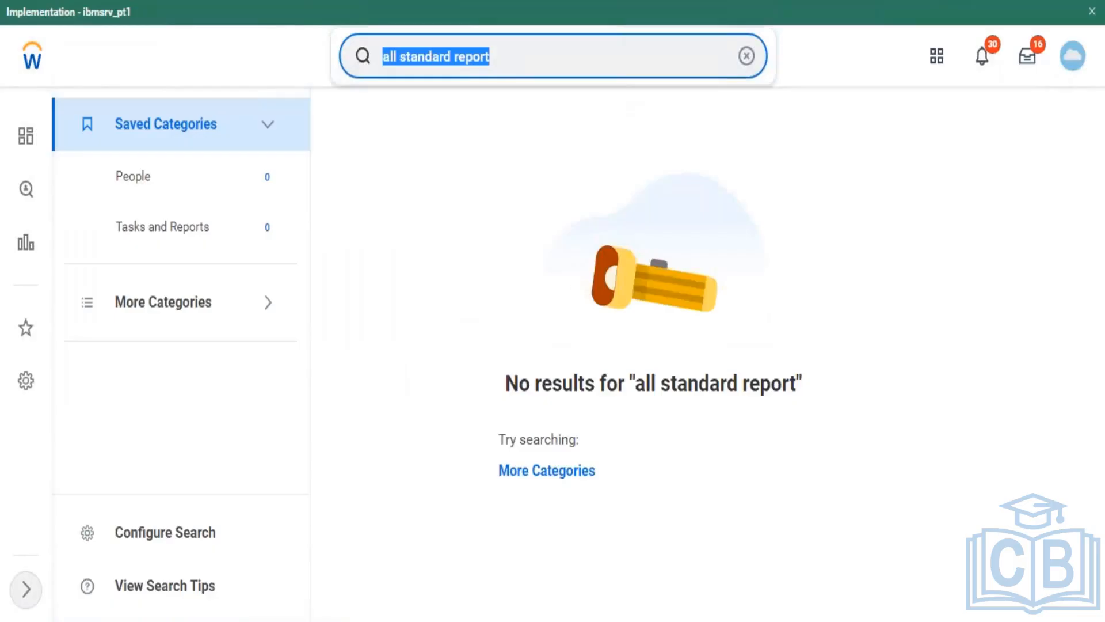
text(maintain)
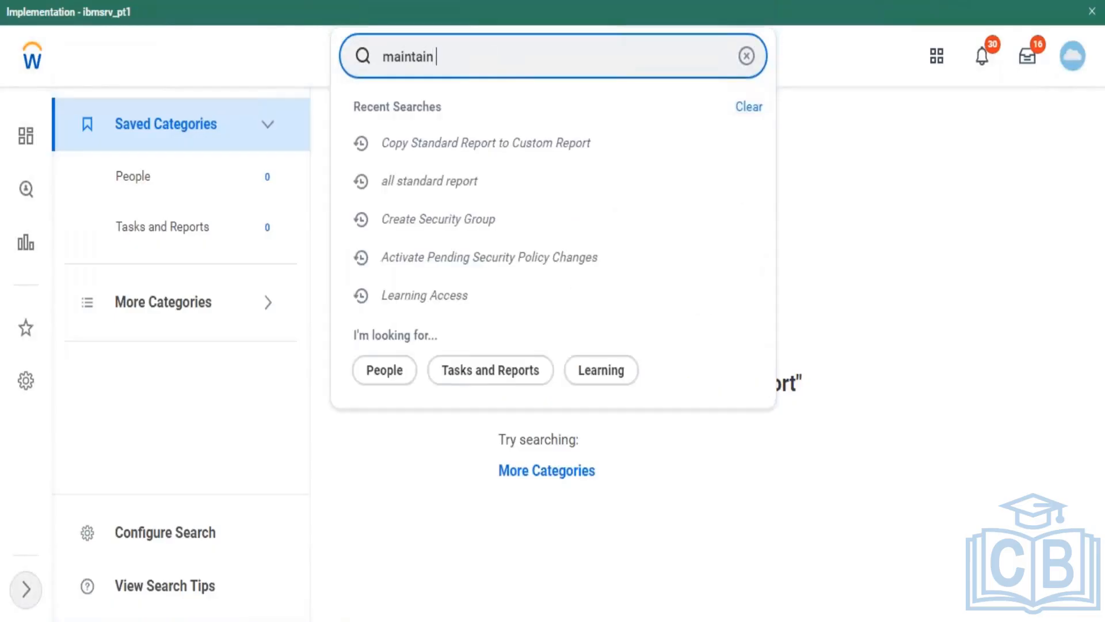
text( dash)
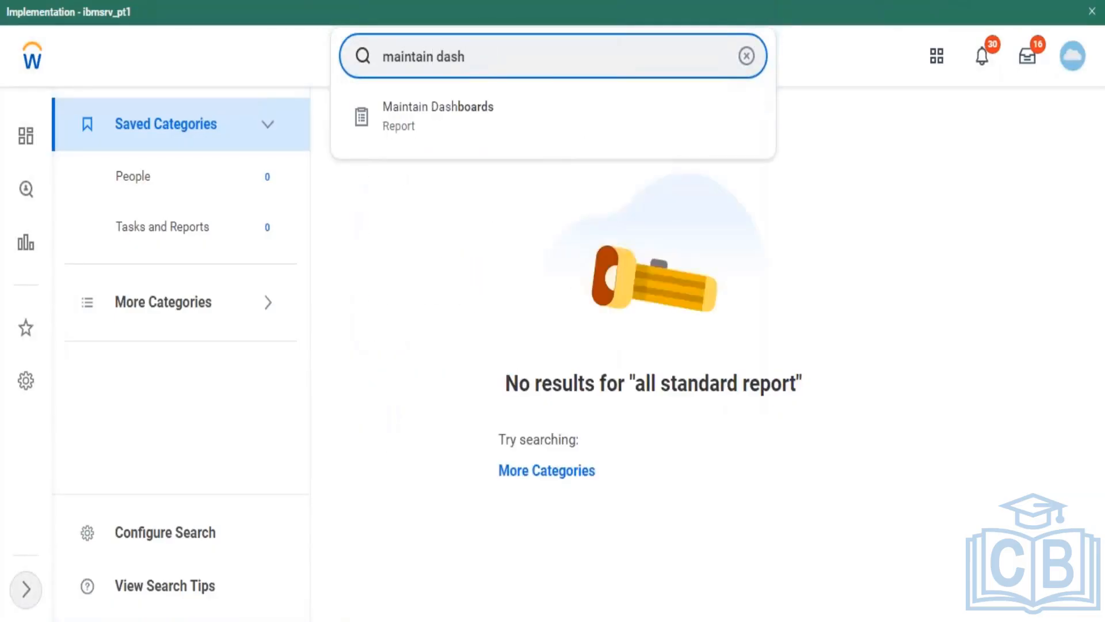
click(522, 122)
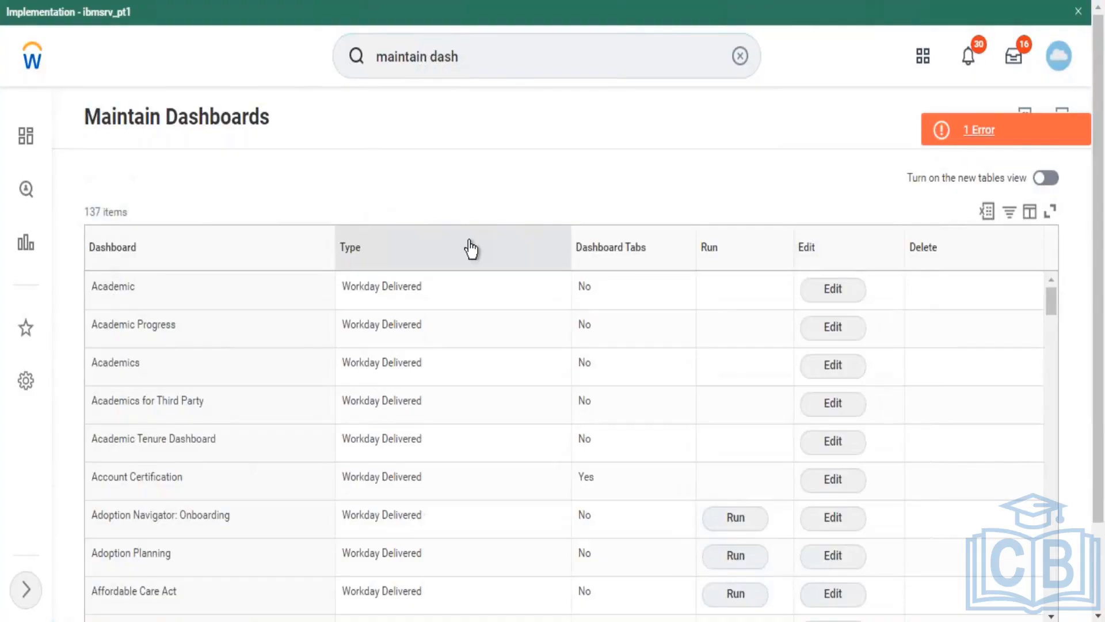
Step: Scroll through the table of 137 dashboards to the end
scroll(1092, 327, down, 2)
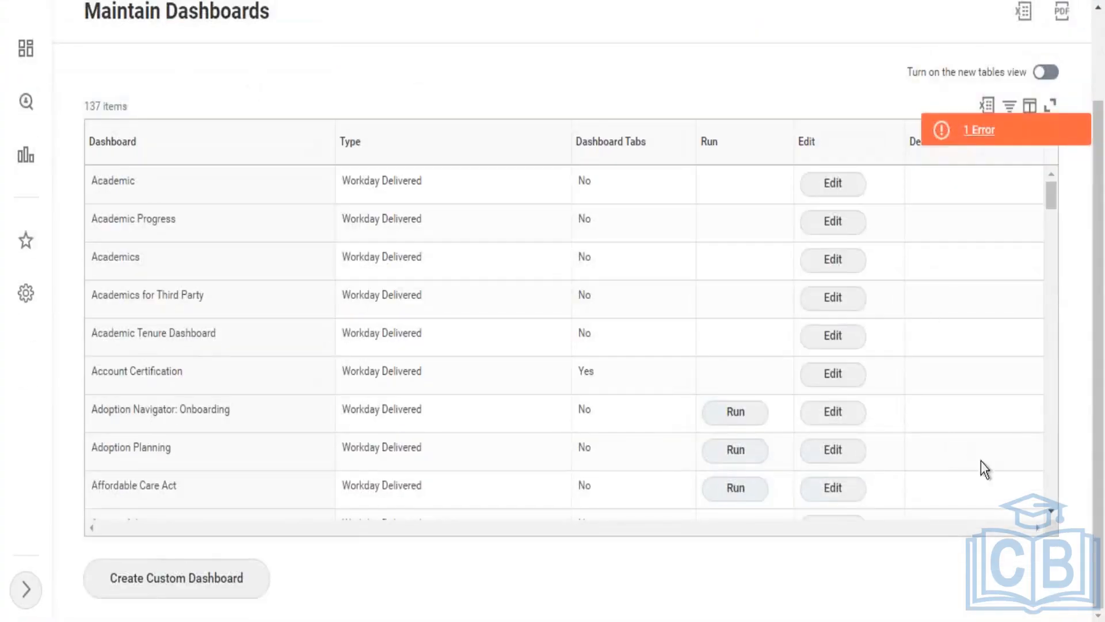
click(1049, 509)
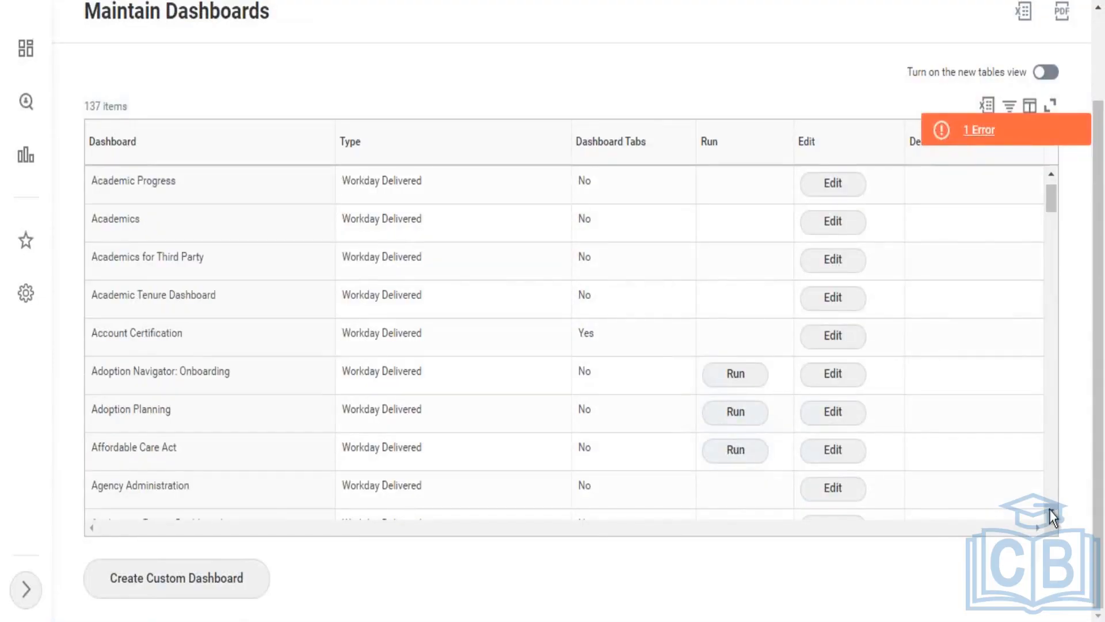
click(1049, 509)
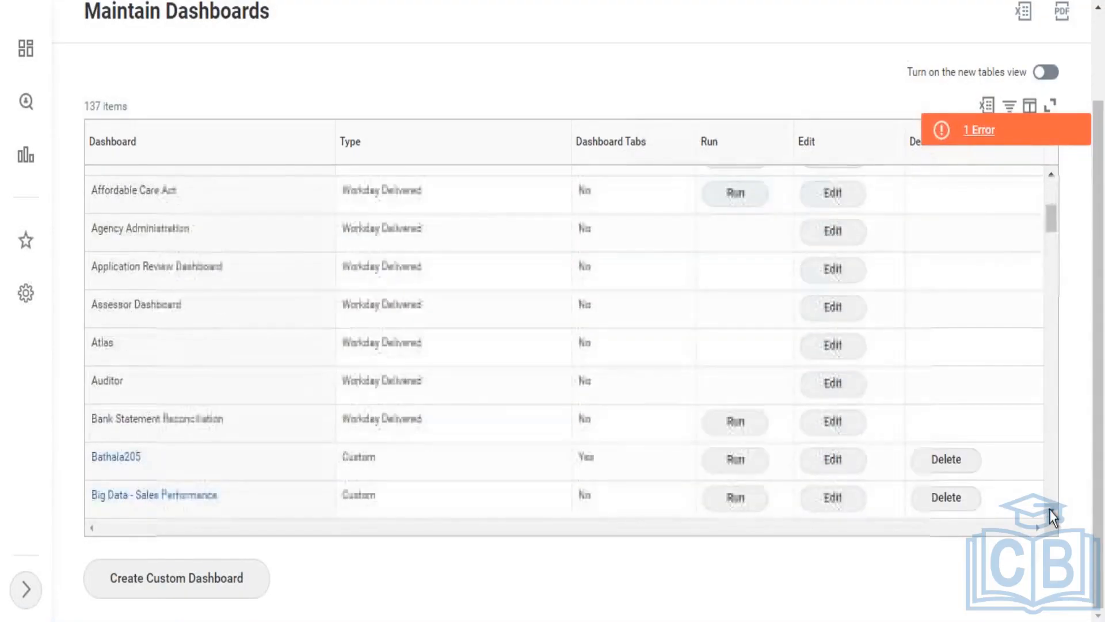
click(1049, 509)
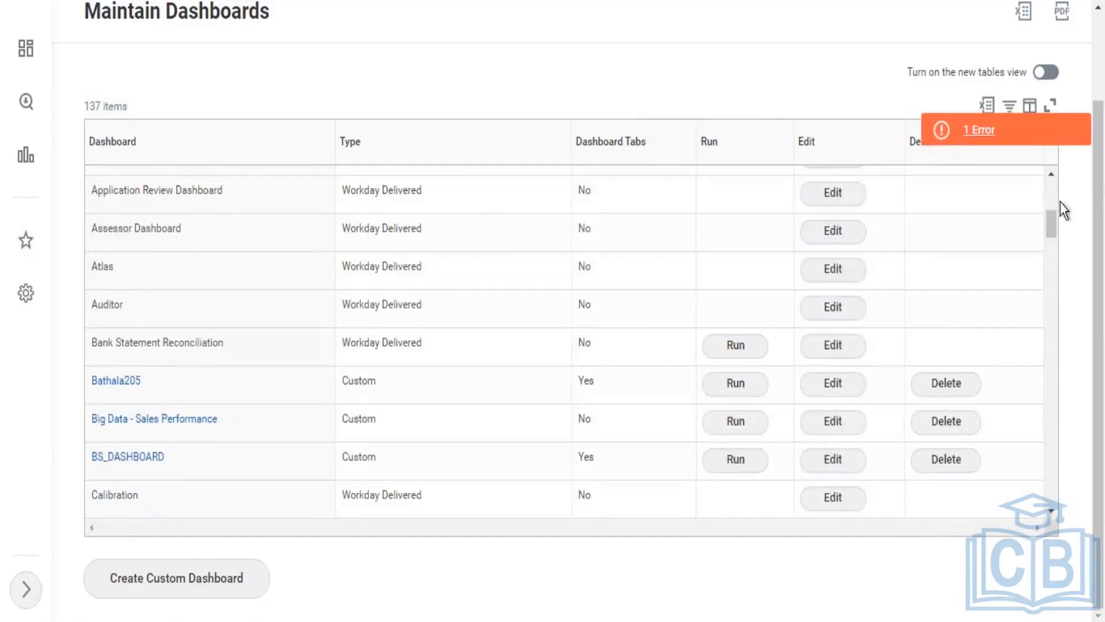
drag(1051, 225, 1065, 517)
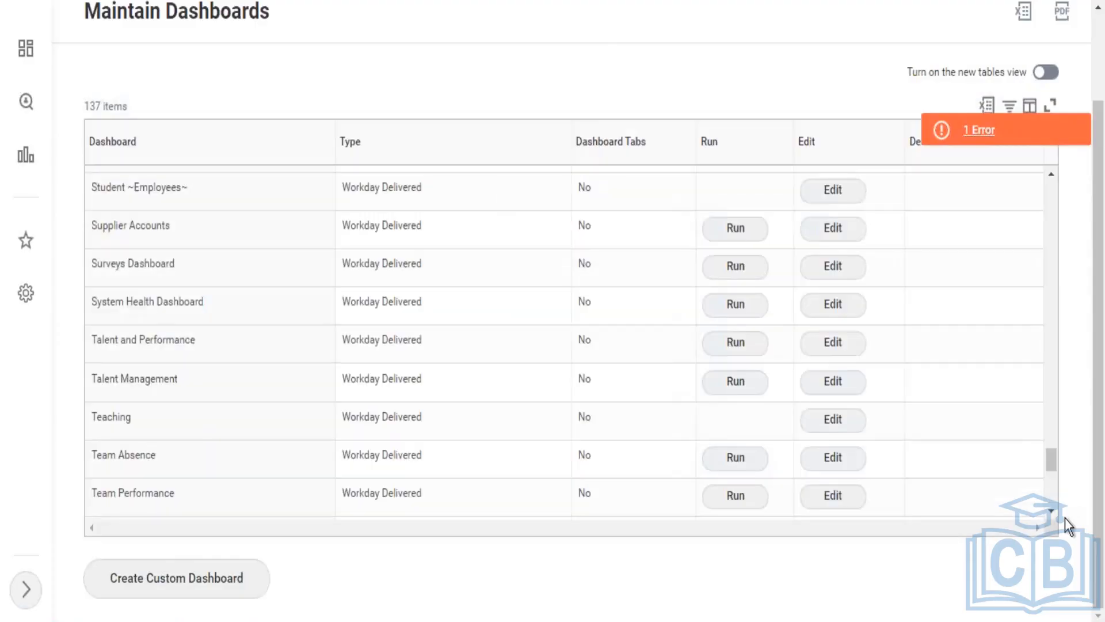
scroll(1049, 507, down, 5)
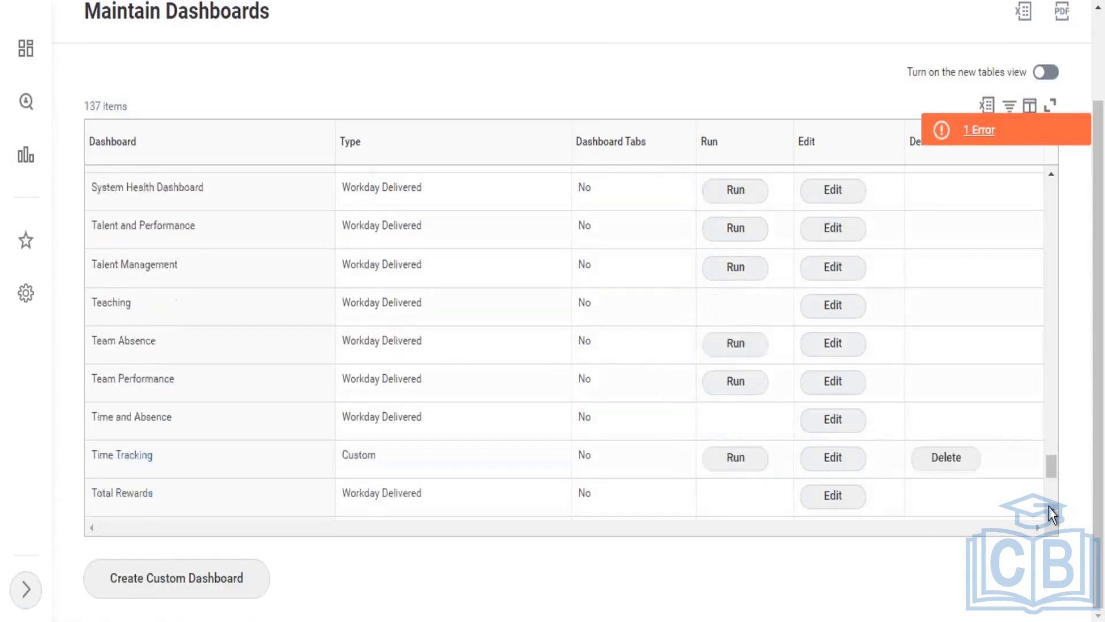
scroll(1048, 506, down, 4)
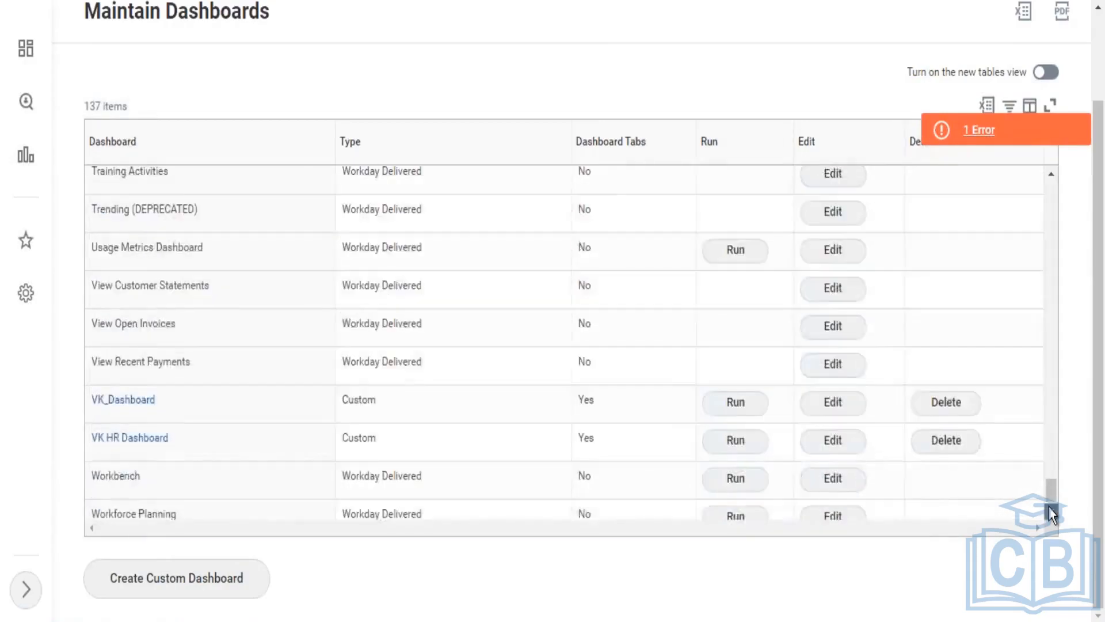
Step: Filter the Dashboard column to the value Learning, leaving only the Learning dashboard
click(308, 165)
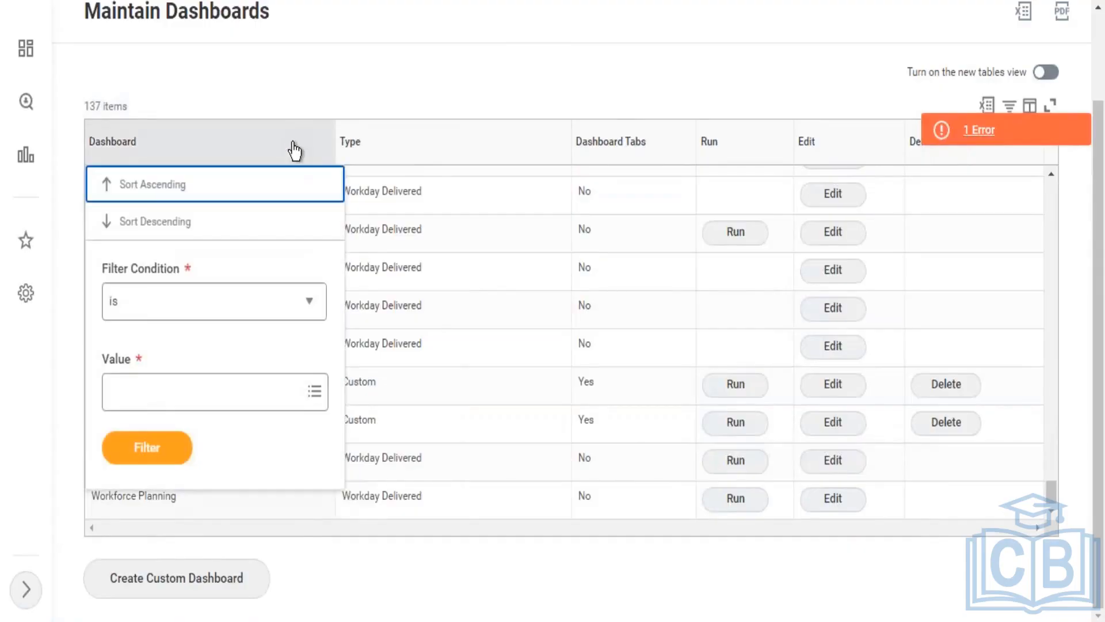
click(217, 394)
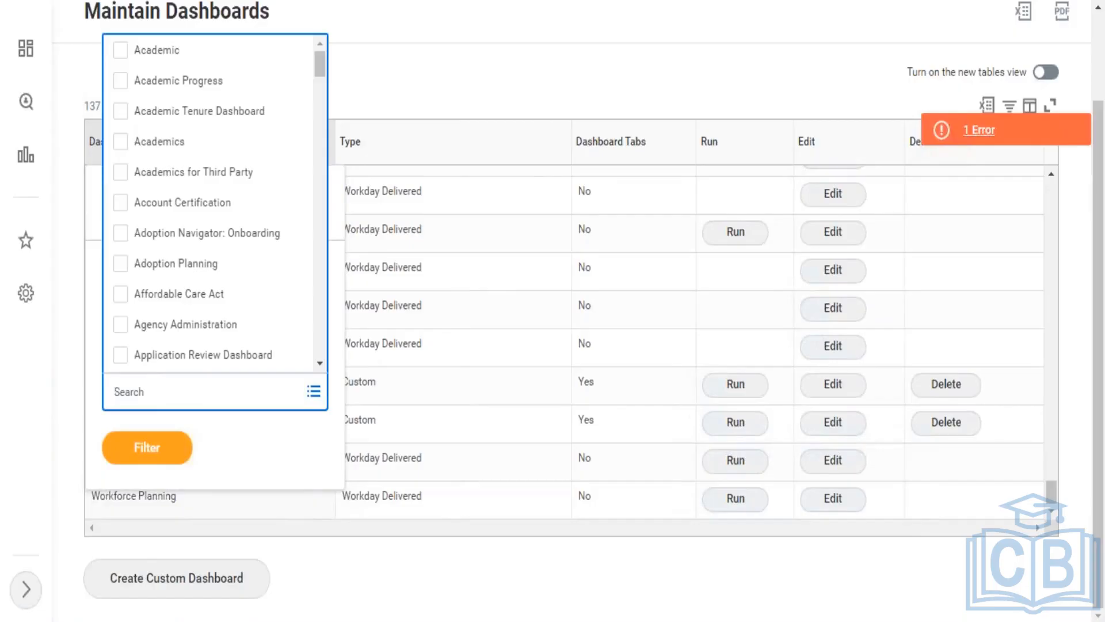
text(learning)
key(Return)
click(168, 300)
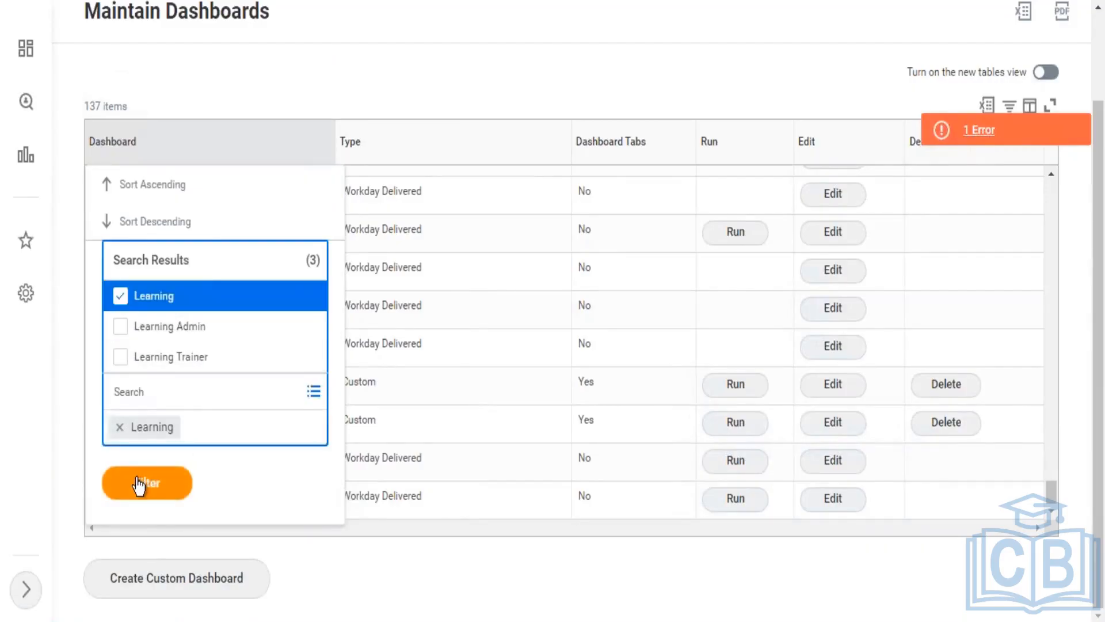
click(139, 485)
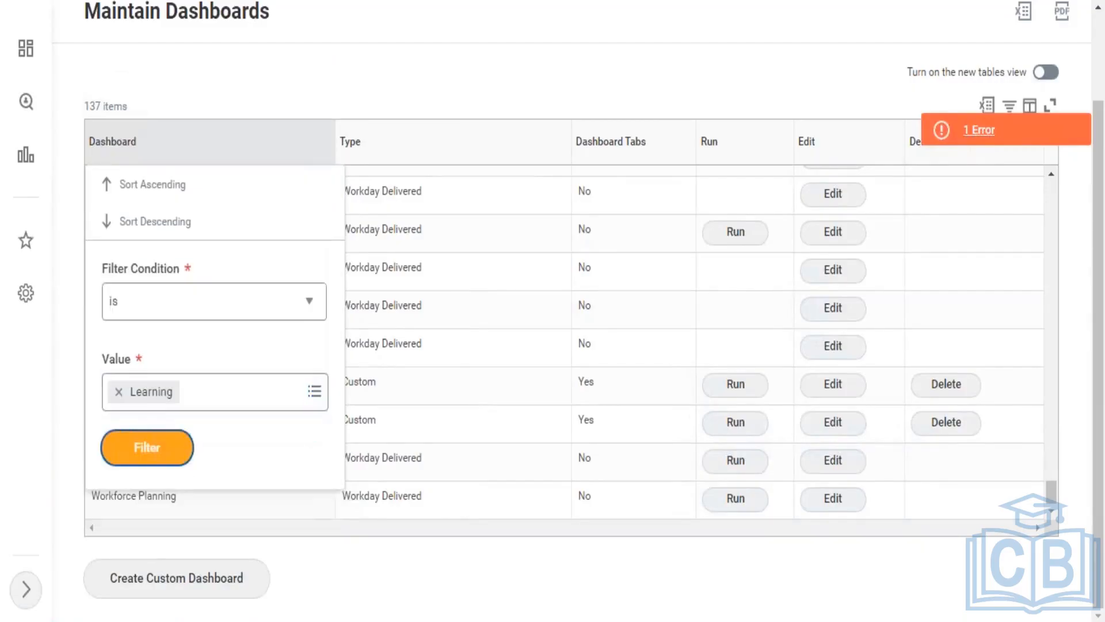
click(140, 448)
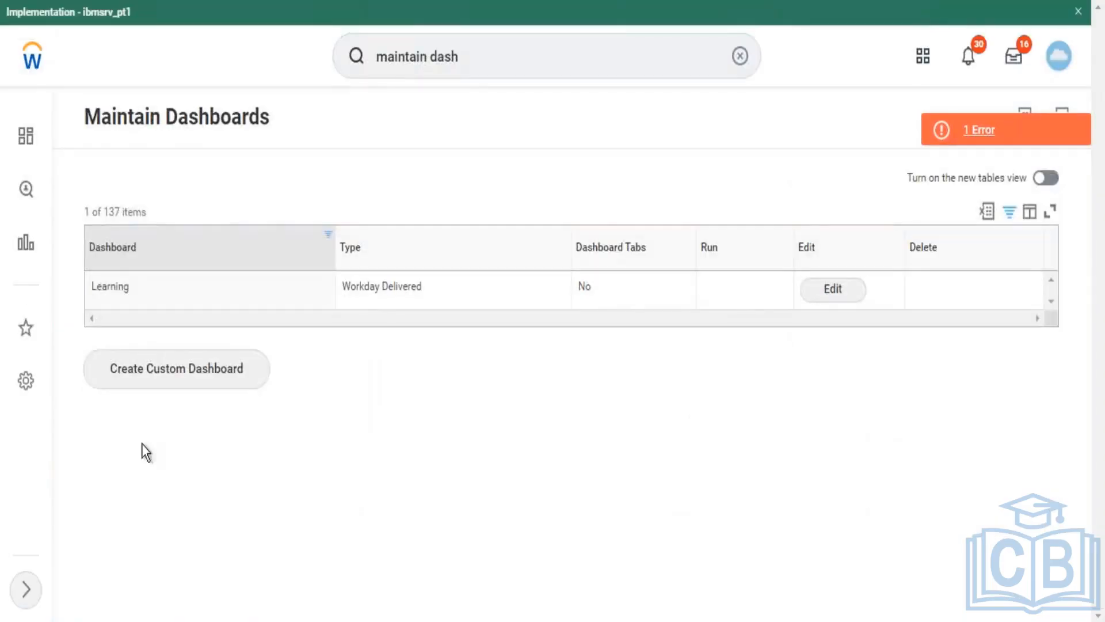
Step: Edit the Learning dashboard, add a content item and add one Worklets row
click(818, 295)
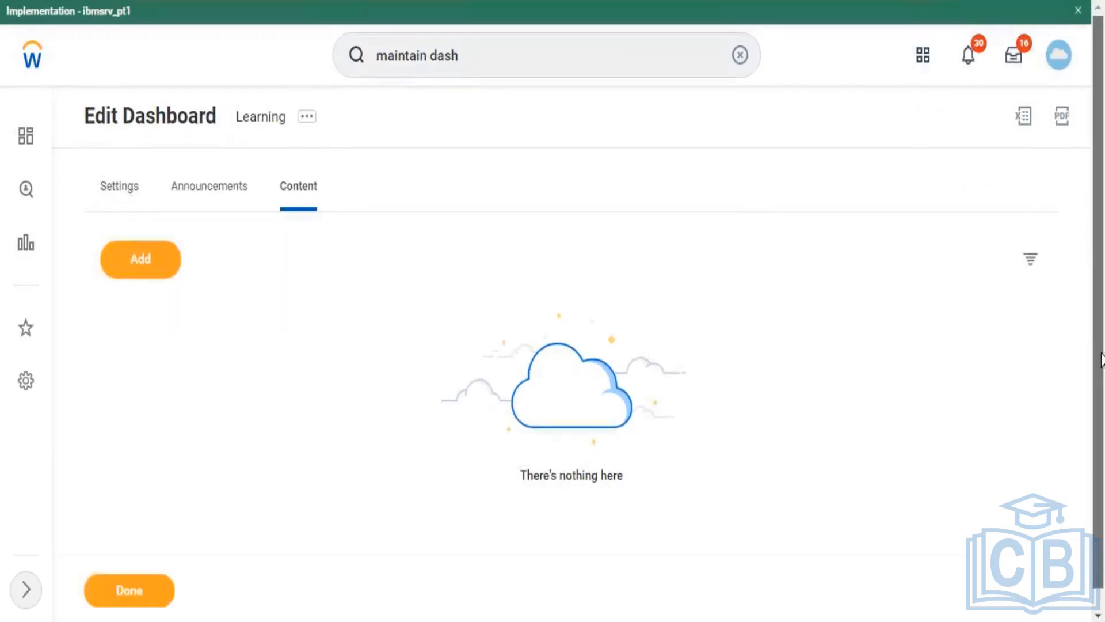
scroll(794, 346, down, 1)
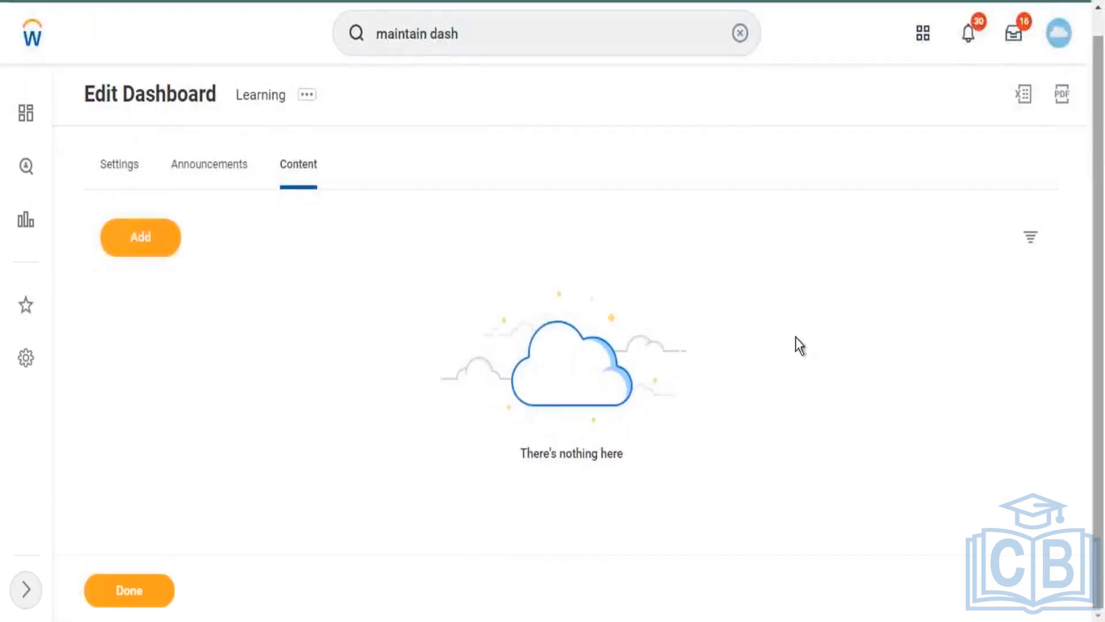
click(130, 242)
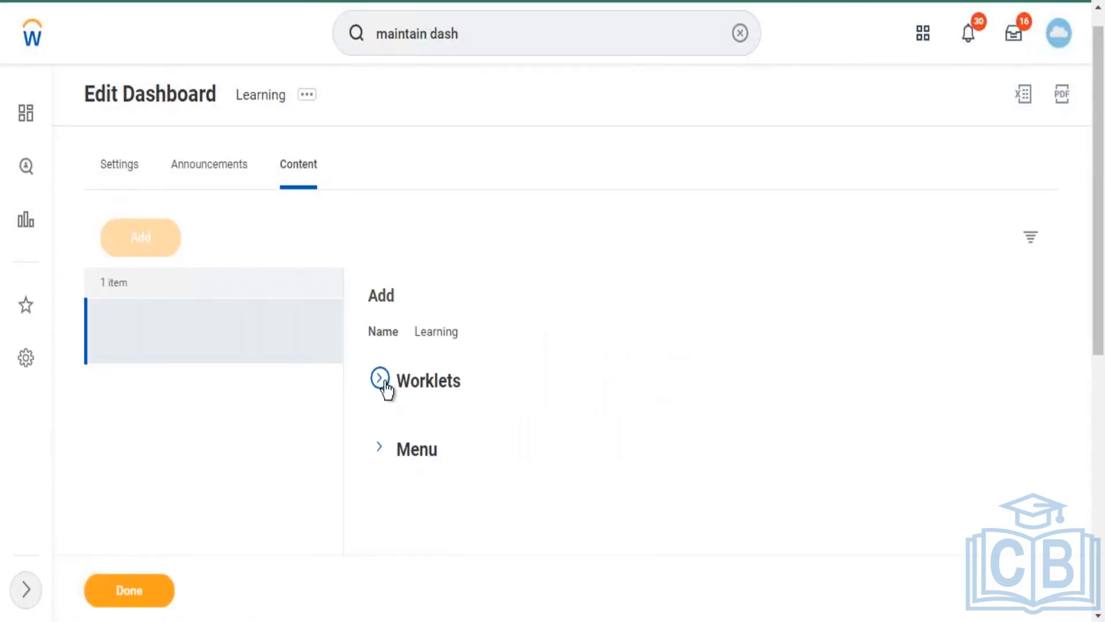
click(380, 379)
scroll(547, 449, down, 2)
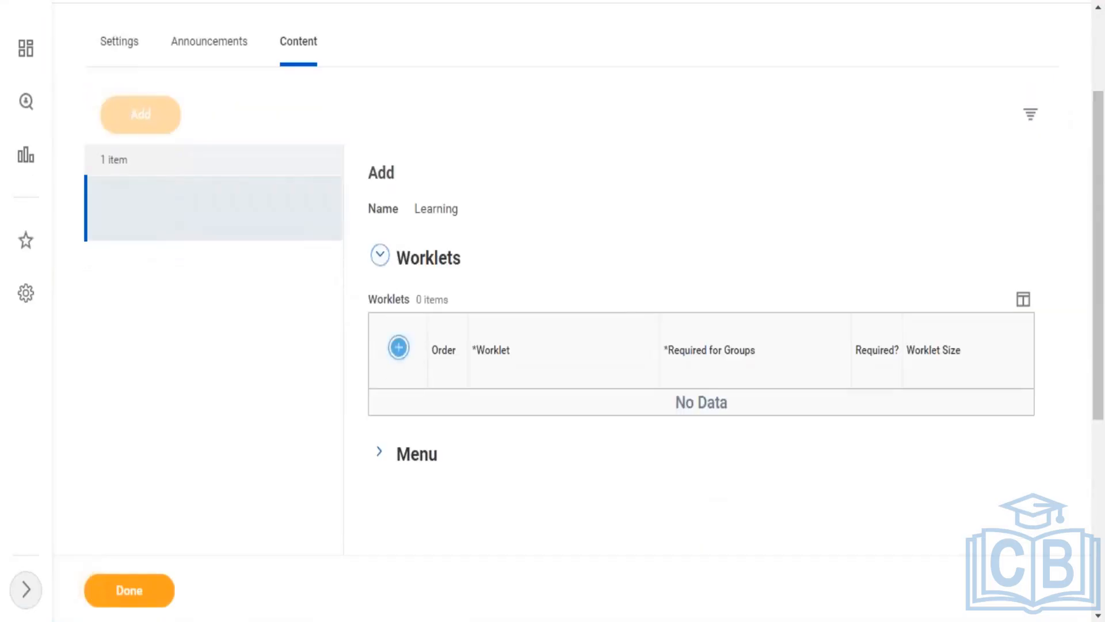
click(398, 346)
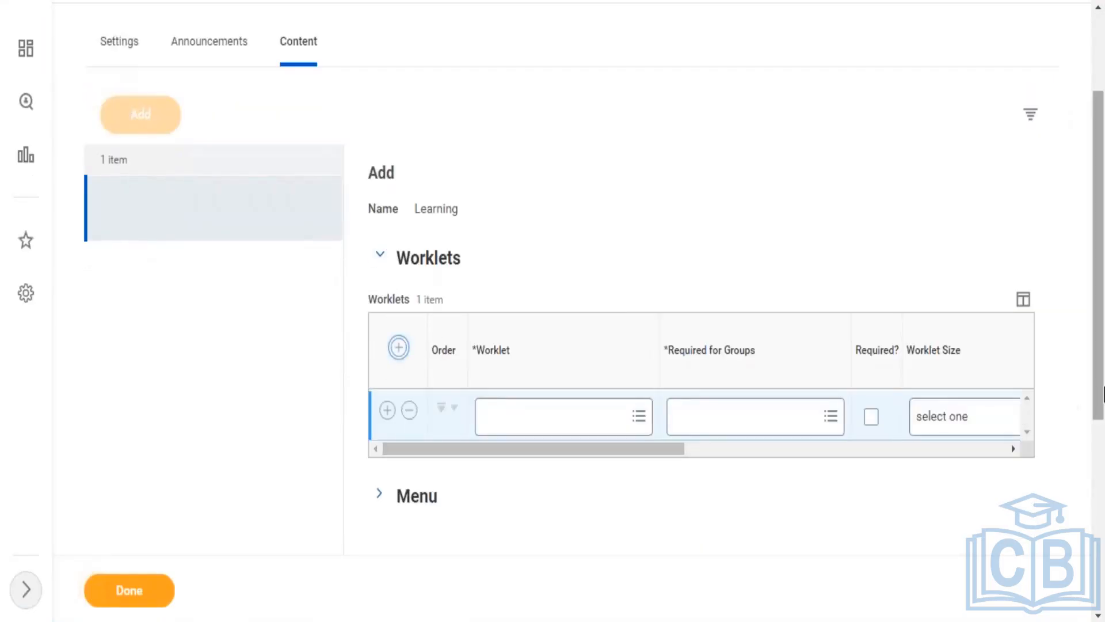
Step: Browse the full worklet list for the new row, then close it without choosing one
scroll(353, 199, up, 3)
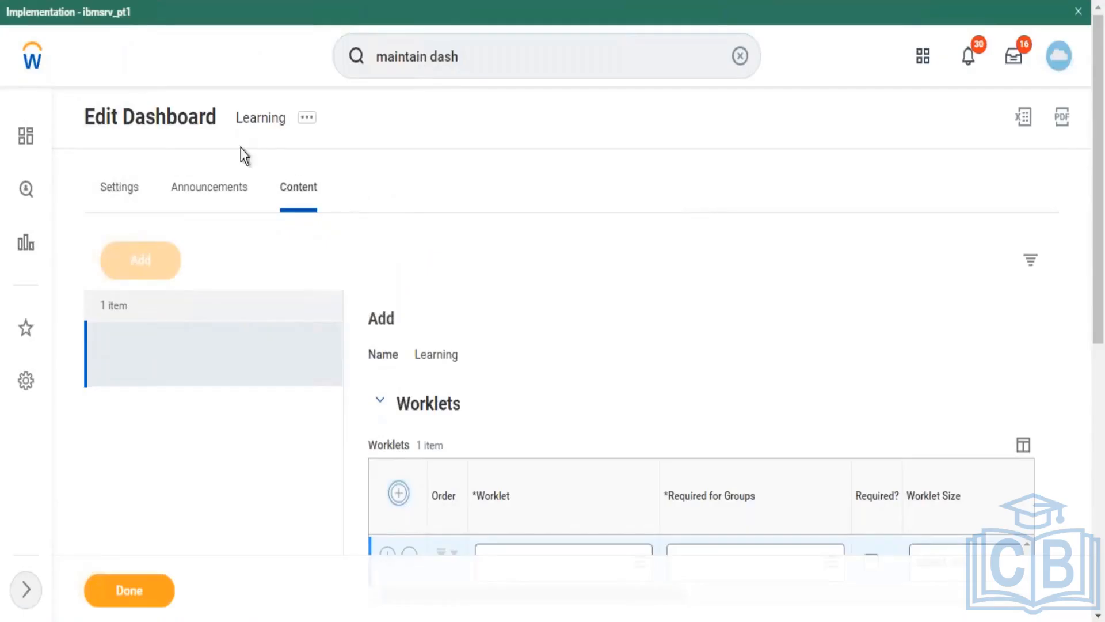
drag(237, 115, 285, 120)
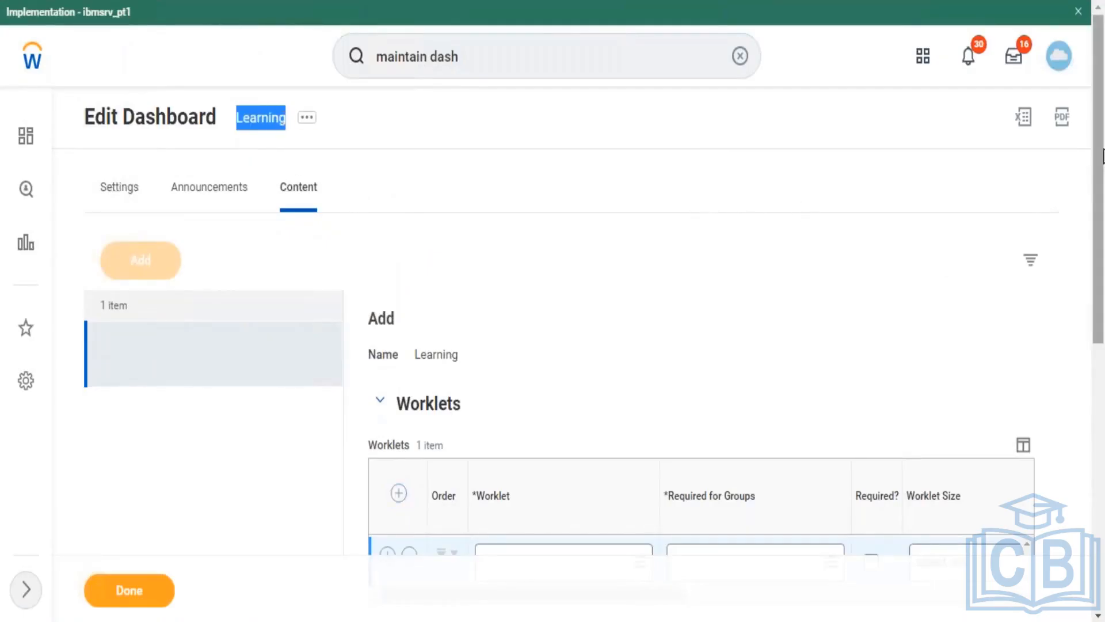
scroll(1094, 271, down, 3)
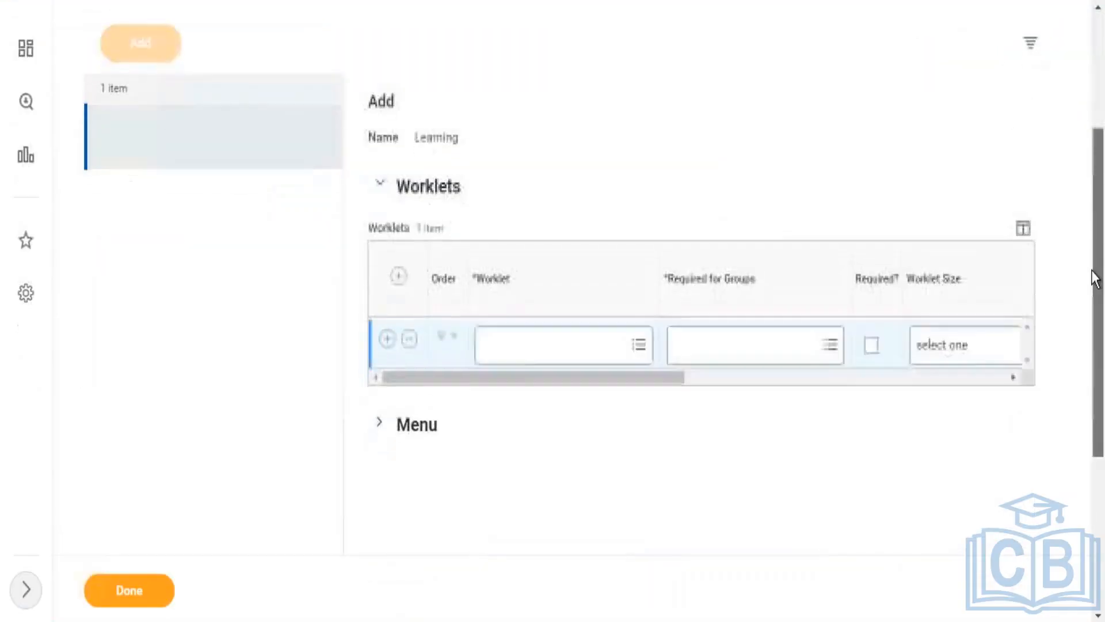
click(566, 332)
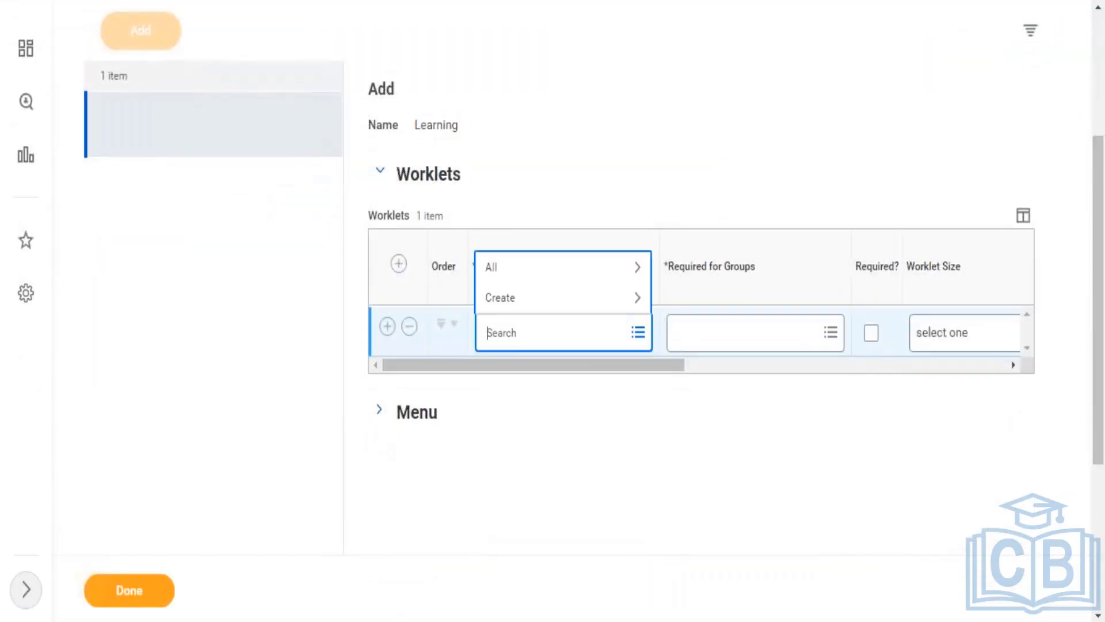
click(553, 279)
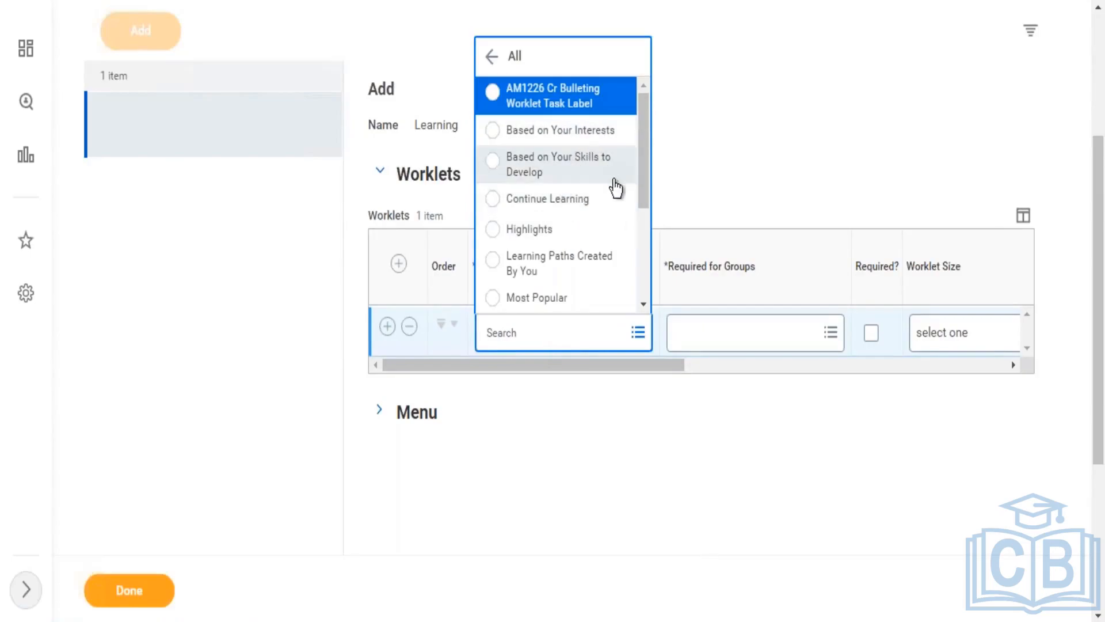
drag(645, 147, 633, 91)
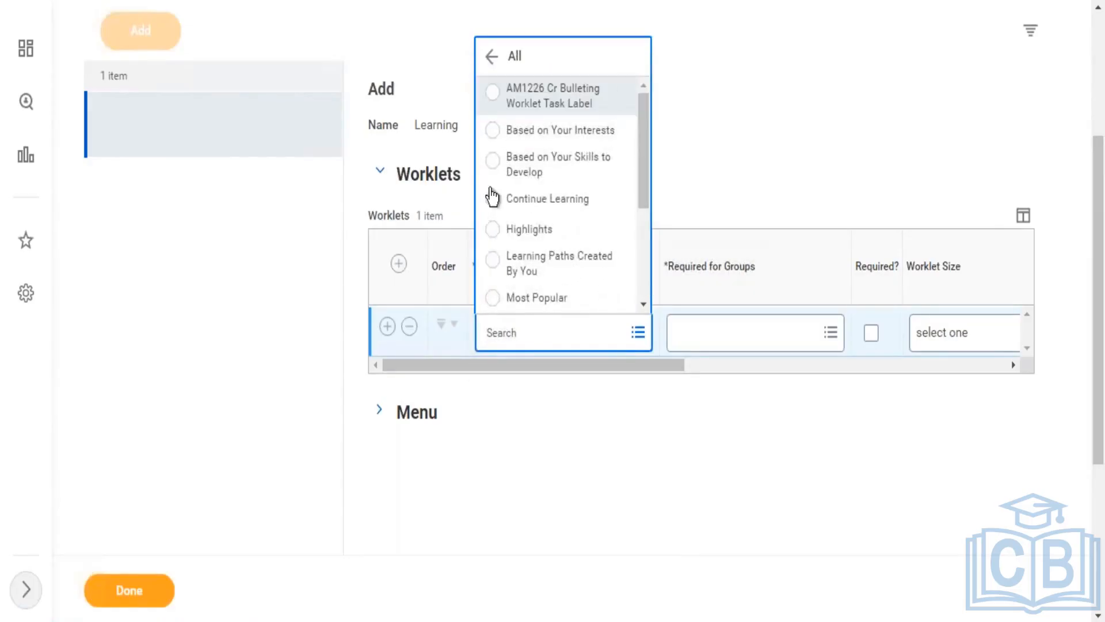
click(396, 411)
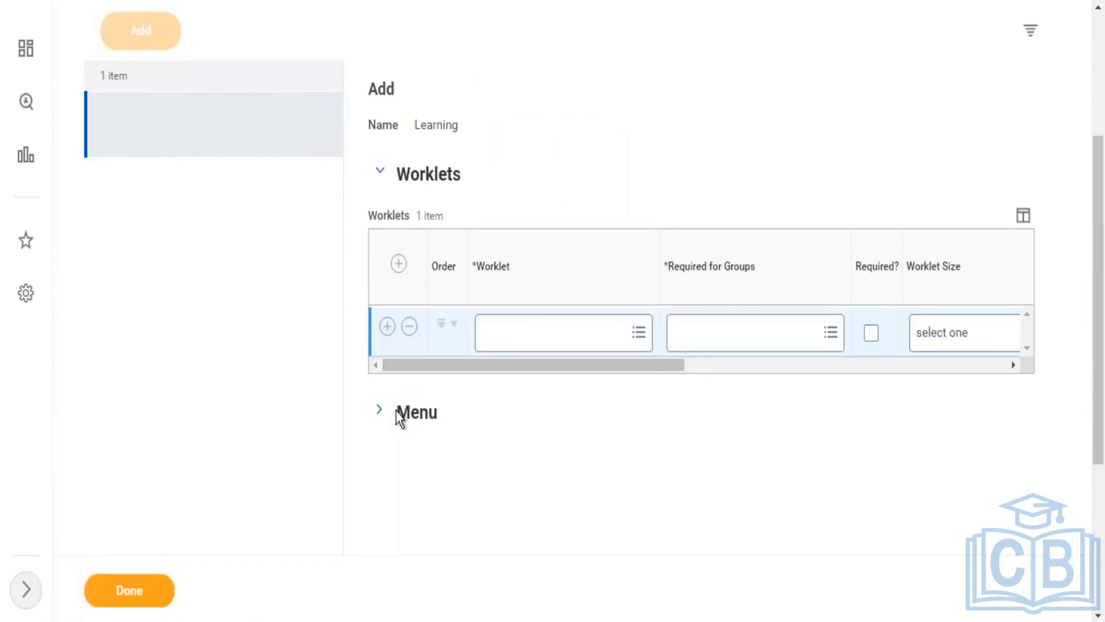
Step: Change the Learn menu's Browse task to Browse Learning
click(382, 416)
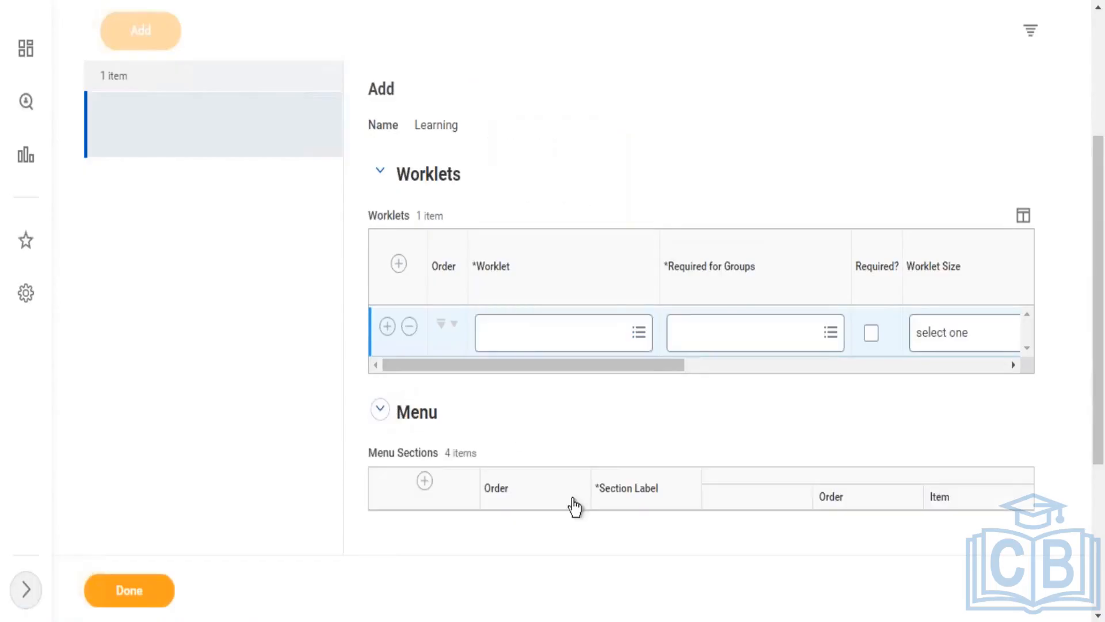
drag(1100, 256, 1097, 346)
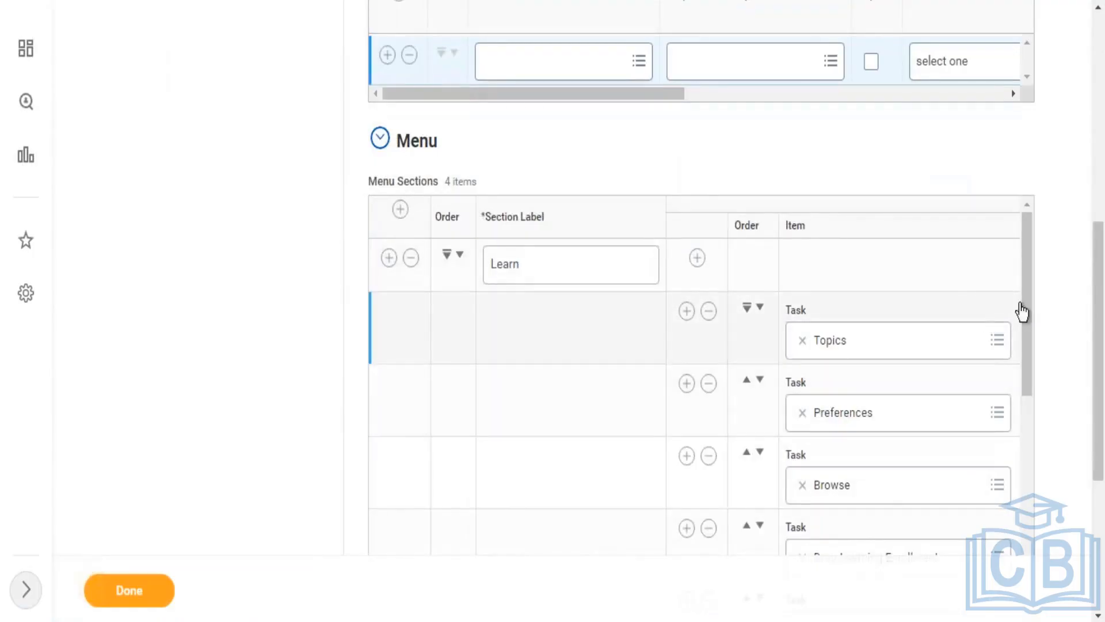
drag(1024, 330, 1027, 376)
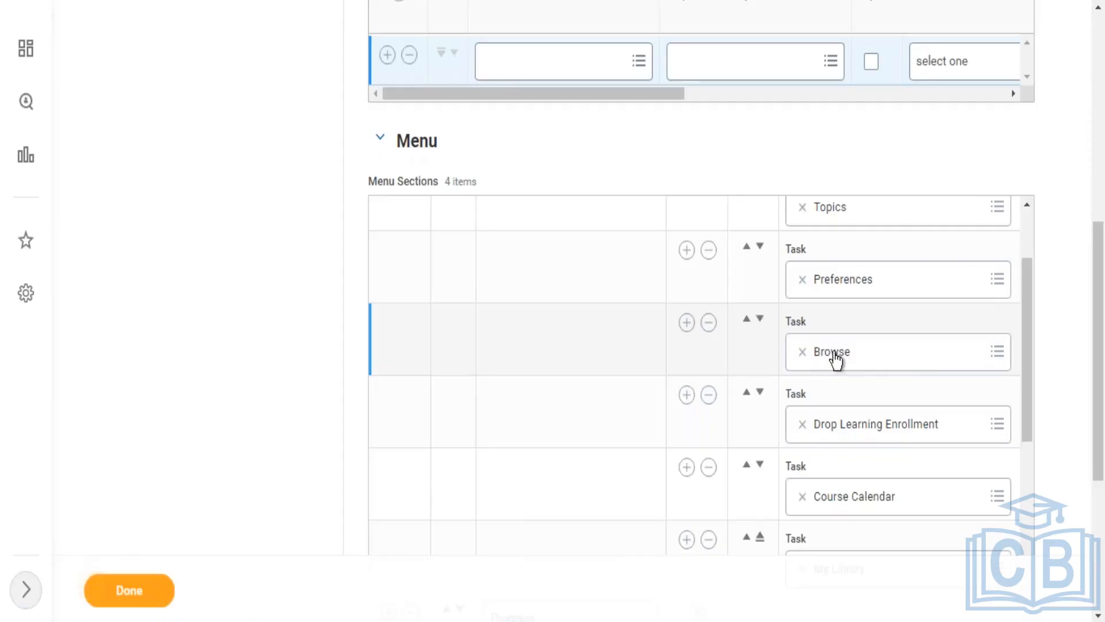
click(885, 361)
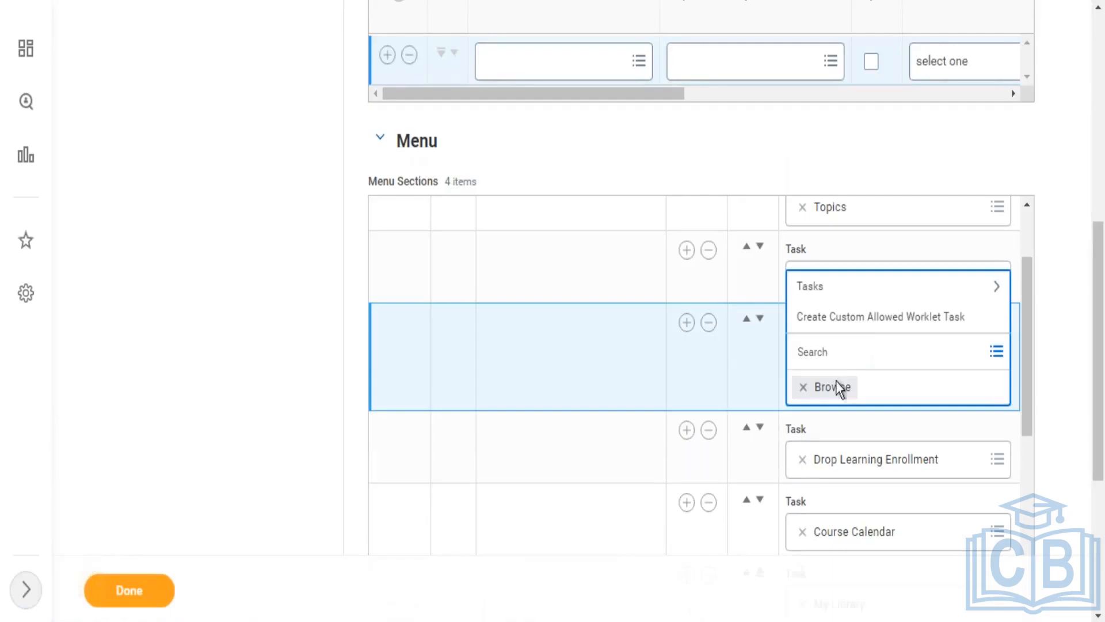
click(869, 297)
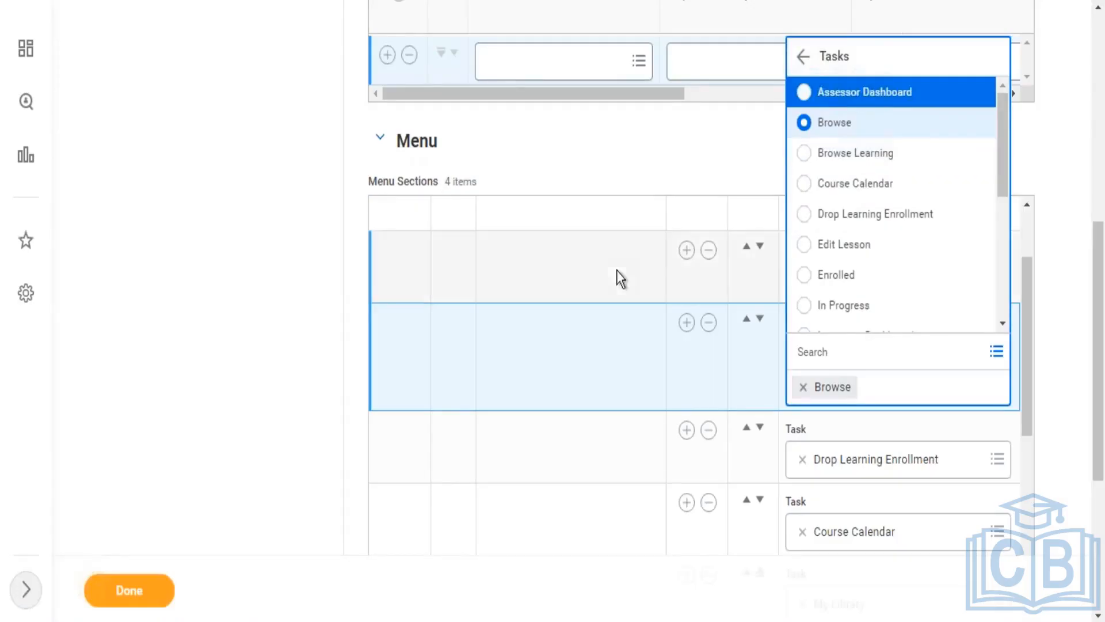
right_click(851, 164)
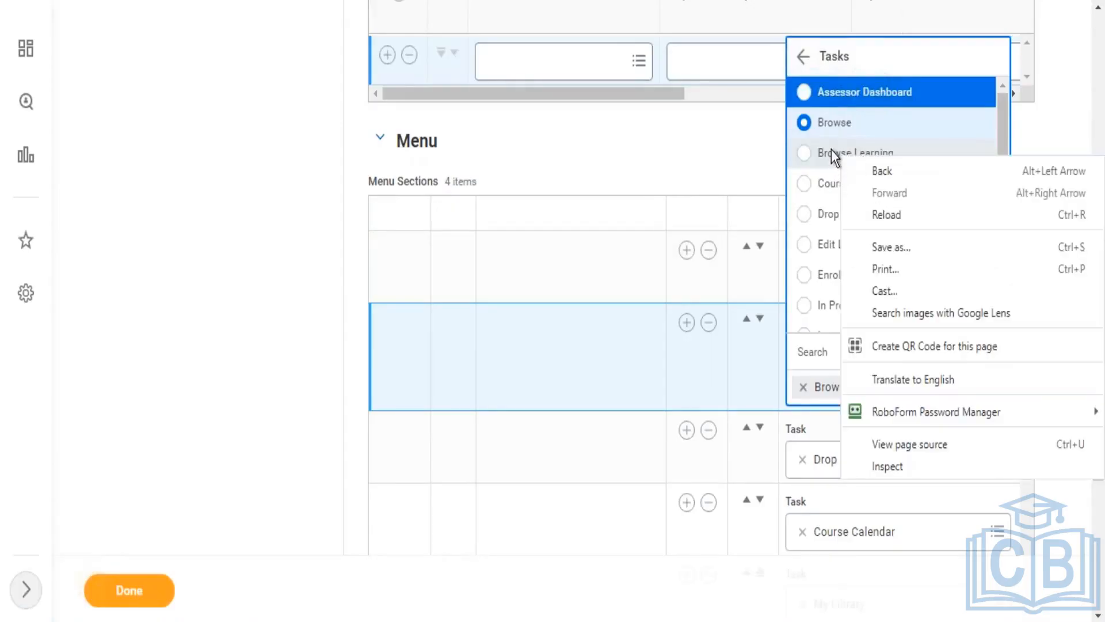
key(Escape)
click(831, 152)
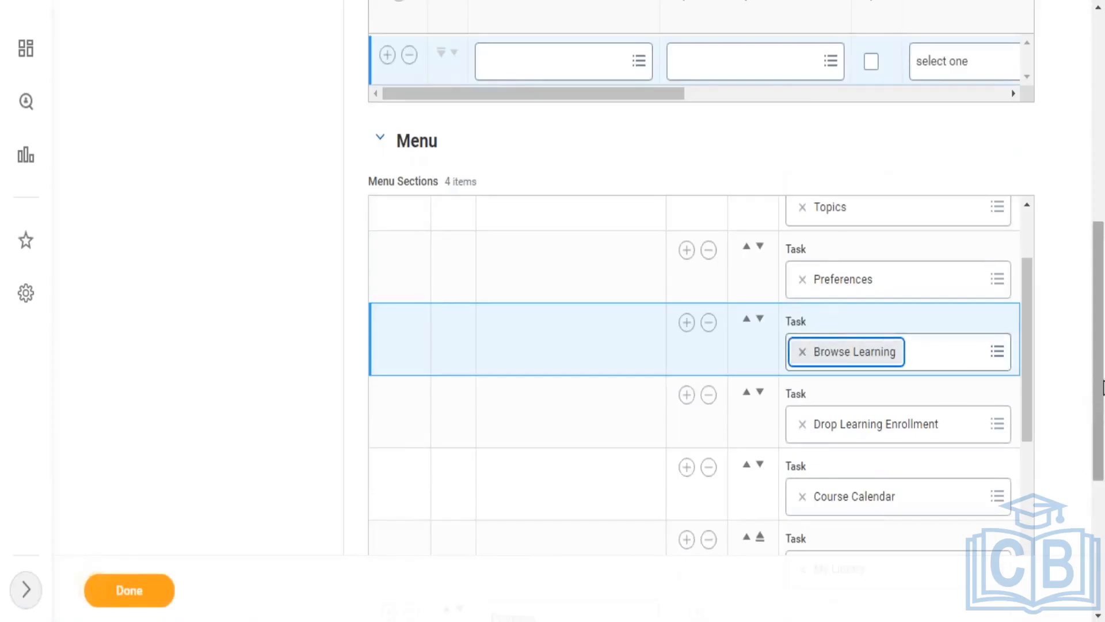
drag(1102, 387, 1079, 273)
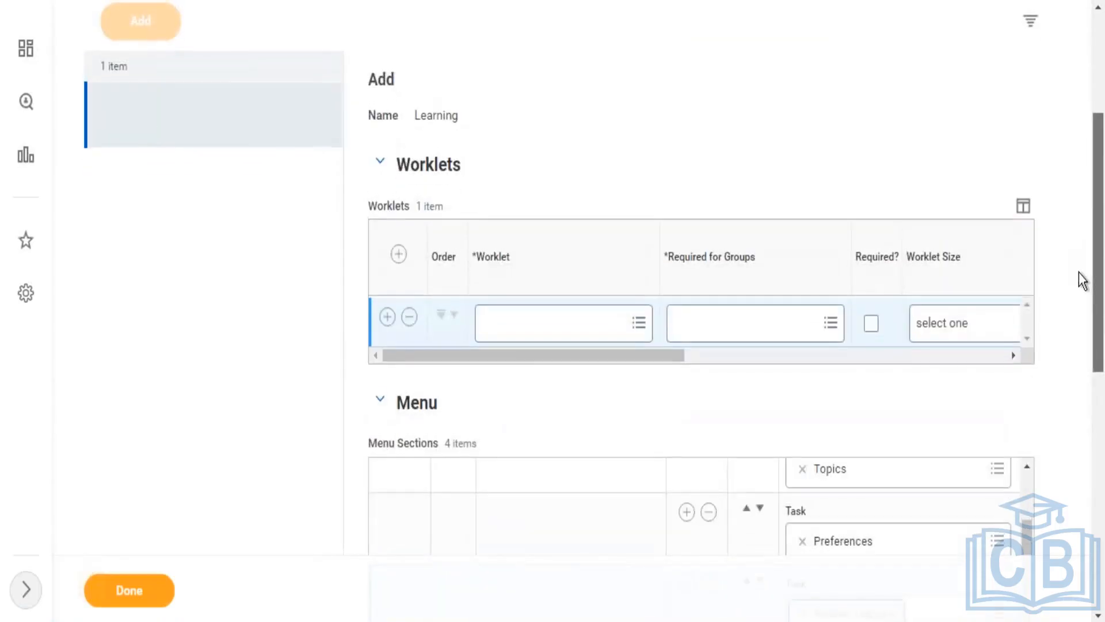
Step: Remove the empty worklet row and finish editing the Learning dashboard
click(409, 317)
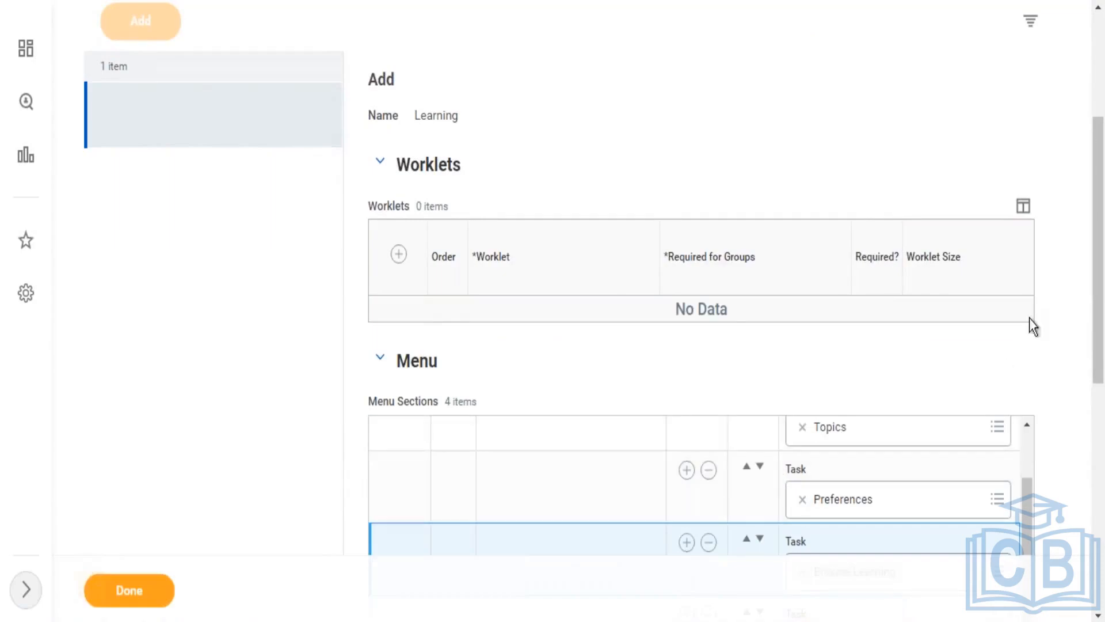
drag(1099, 289, 1100, 176)
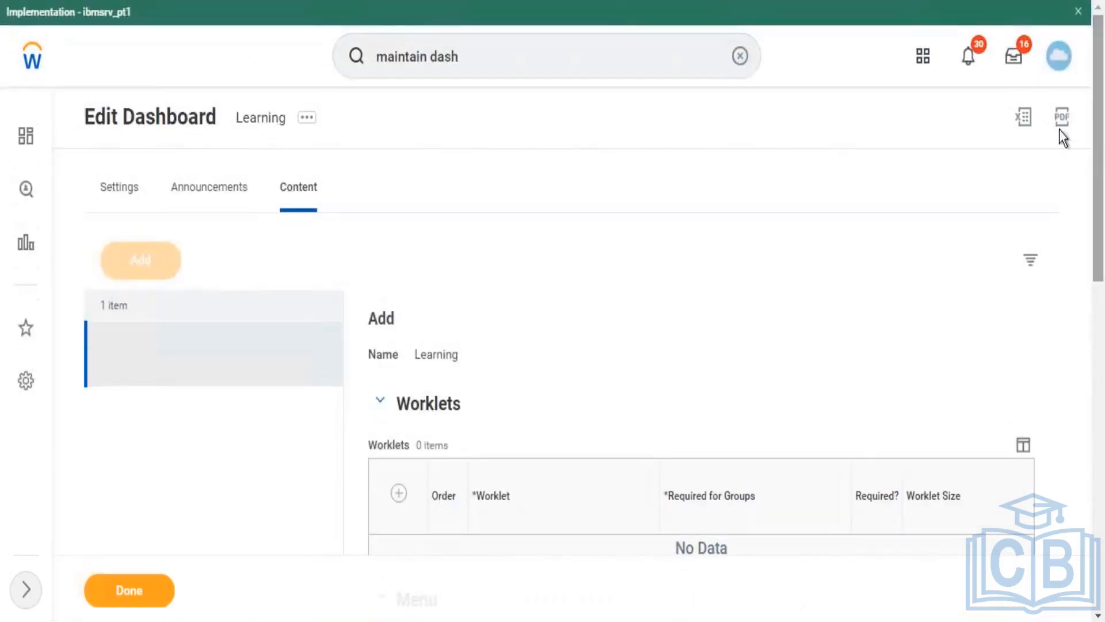
click(235, 390)
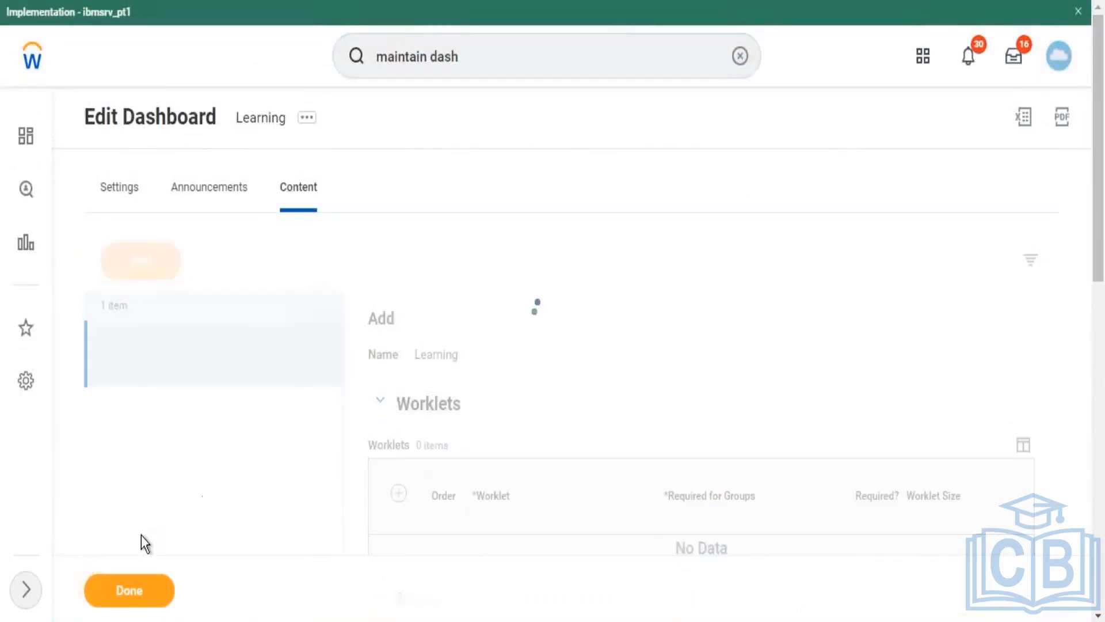
click(142, 596)
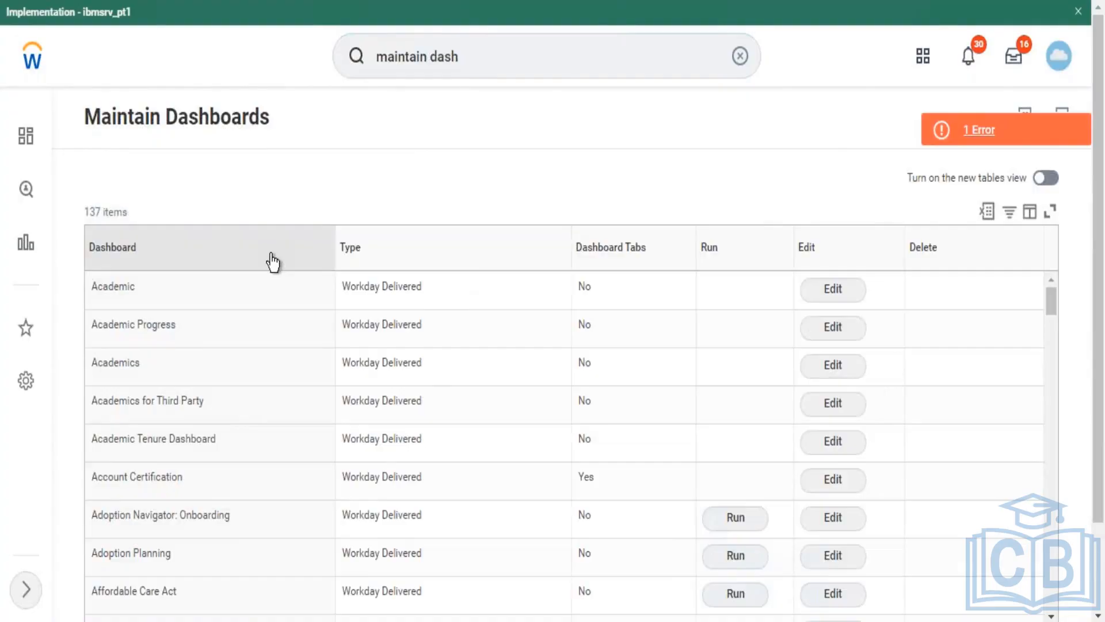
Step: Filter the Dashboard column to Home so only the Home dashboard remains
click(273, 260)
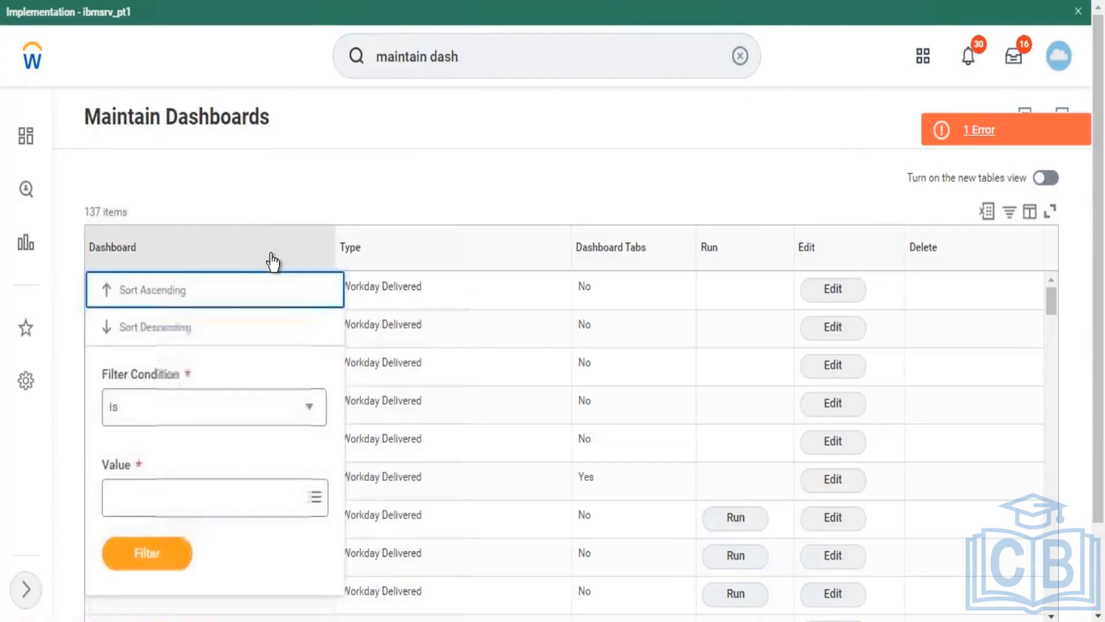
click(254, 504)
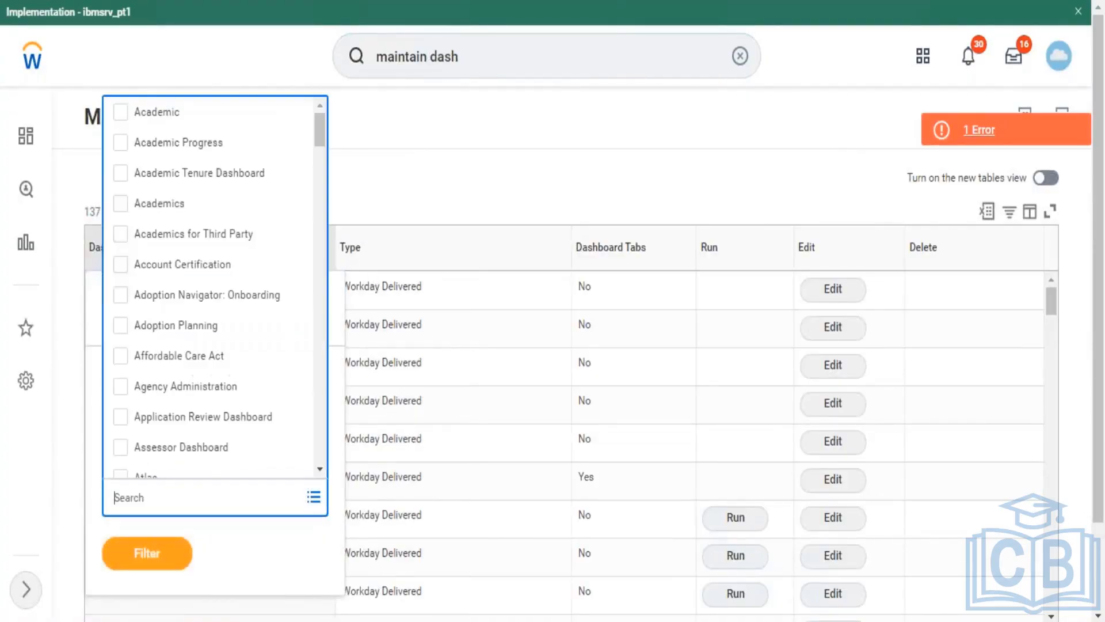
text(home)
key(Return)
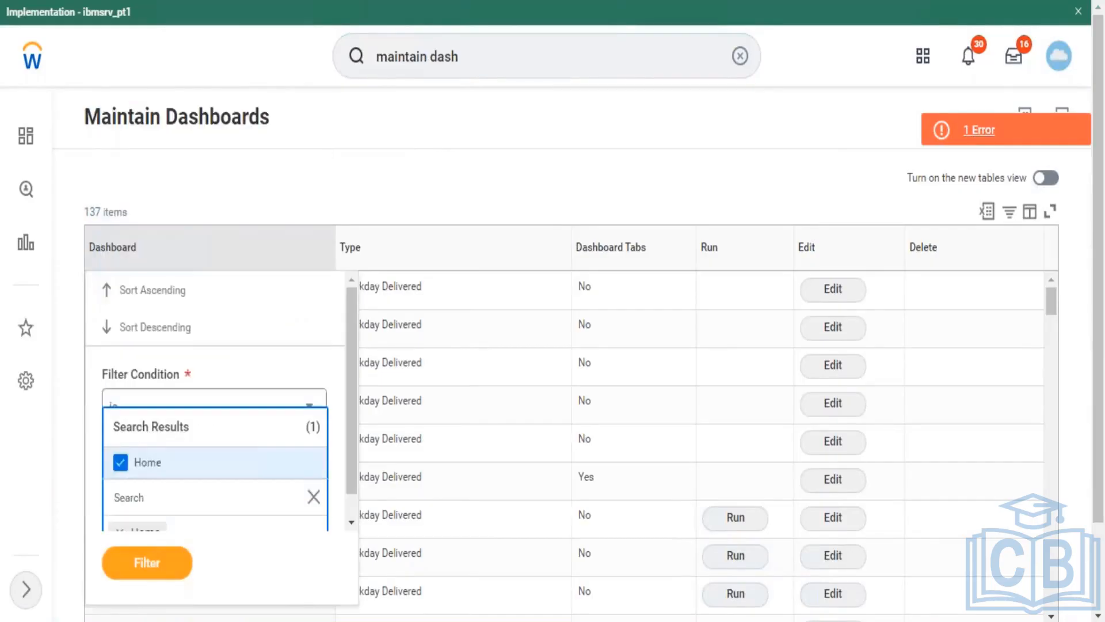
click(176, 550)
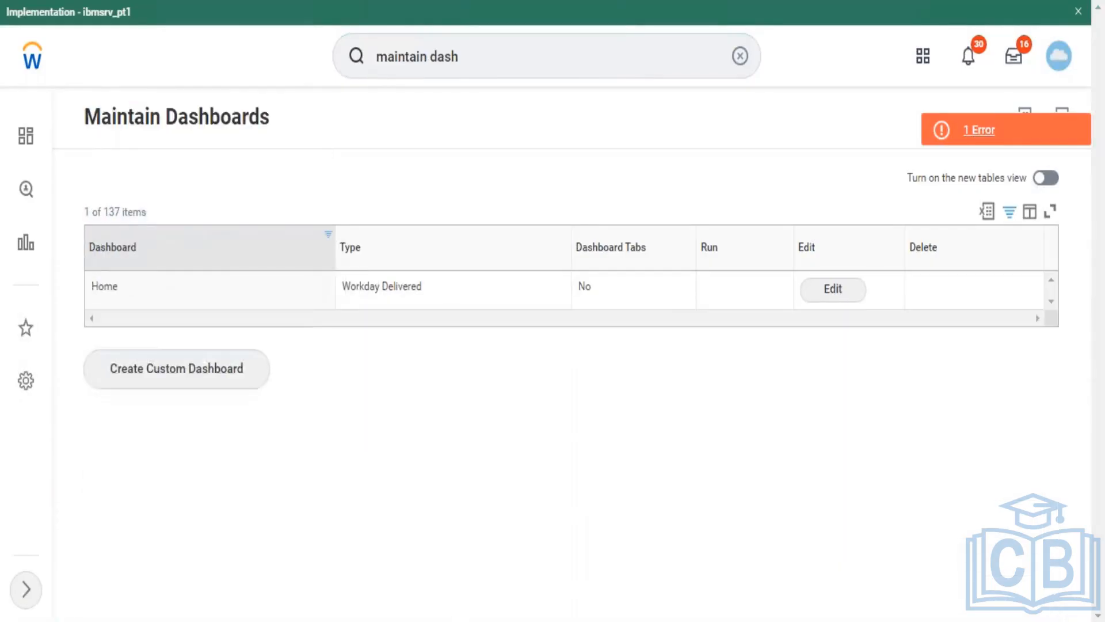
Step: Edit the Home dashboard and add a new top Worklets row set to Learning
click(840, 294)
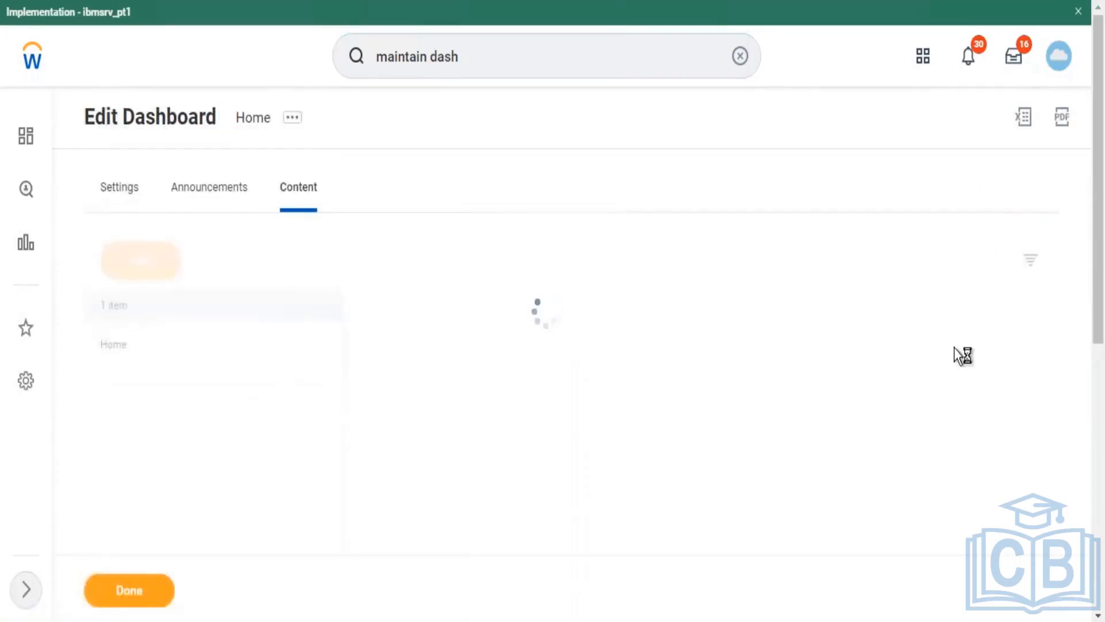
scroll(1104, 199, down, 3)
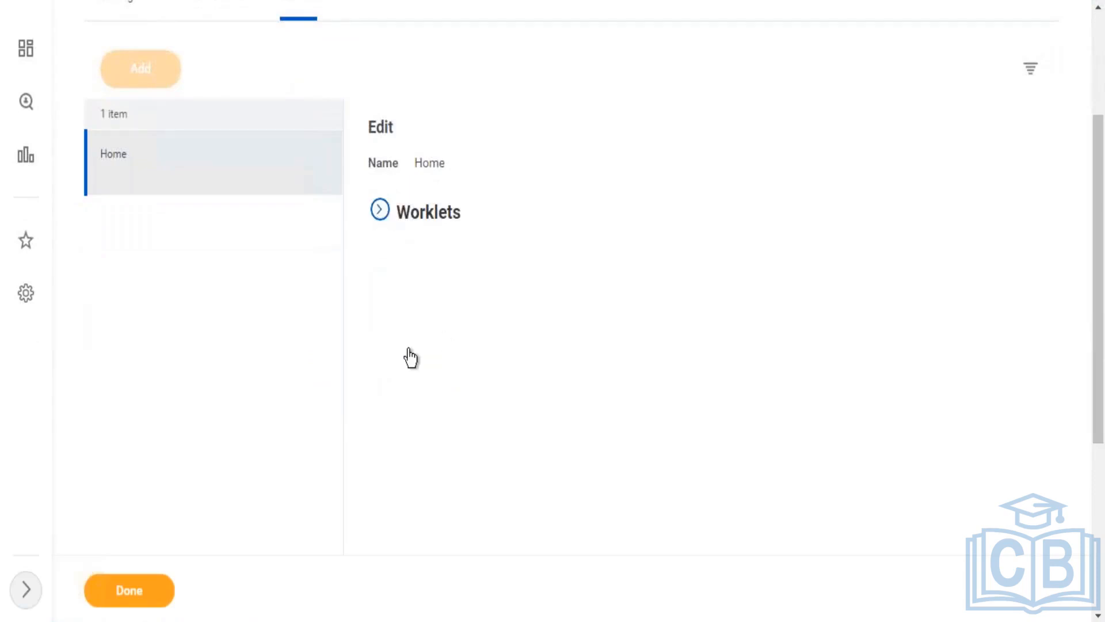
click(400, 217)
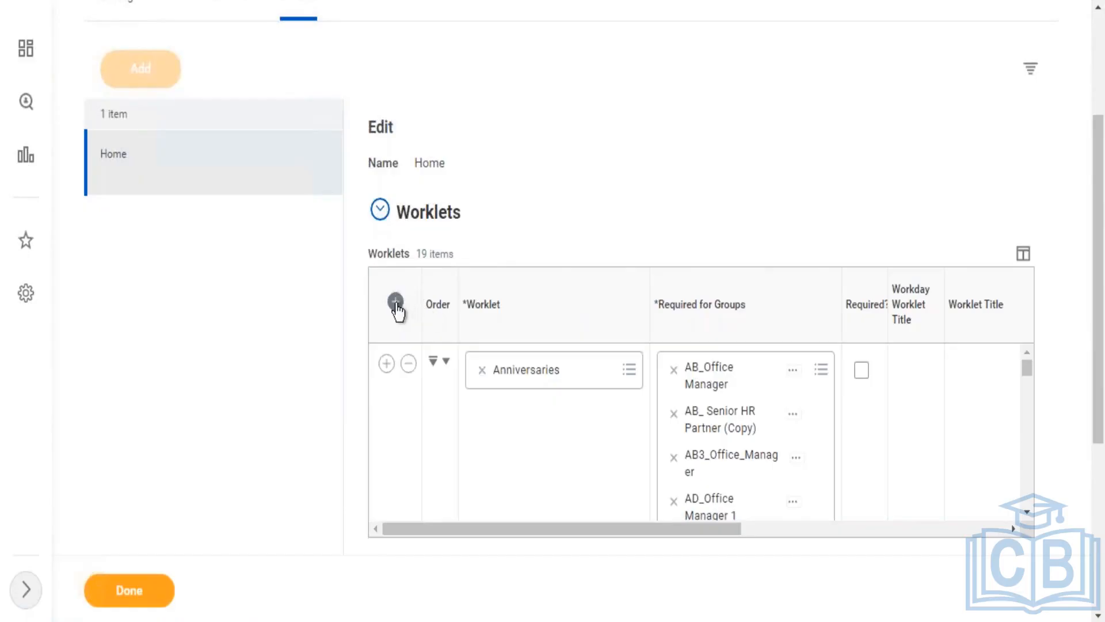
drag(1100, 353, 1095, 431)
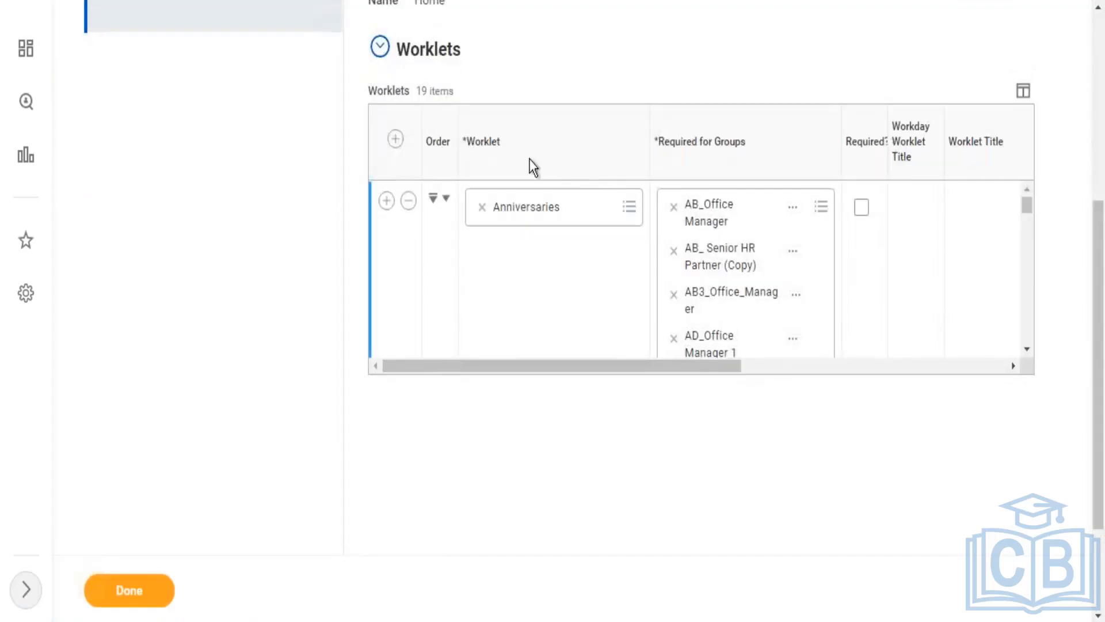
click(396, 138)
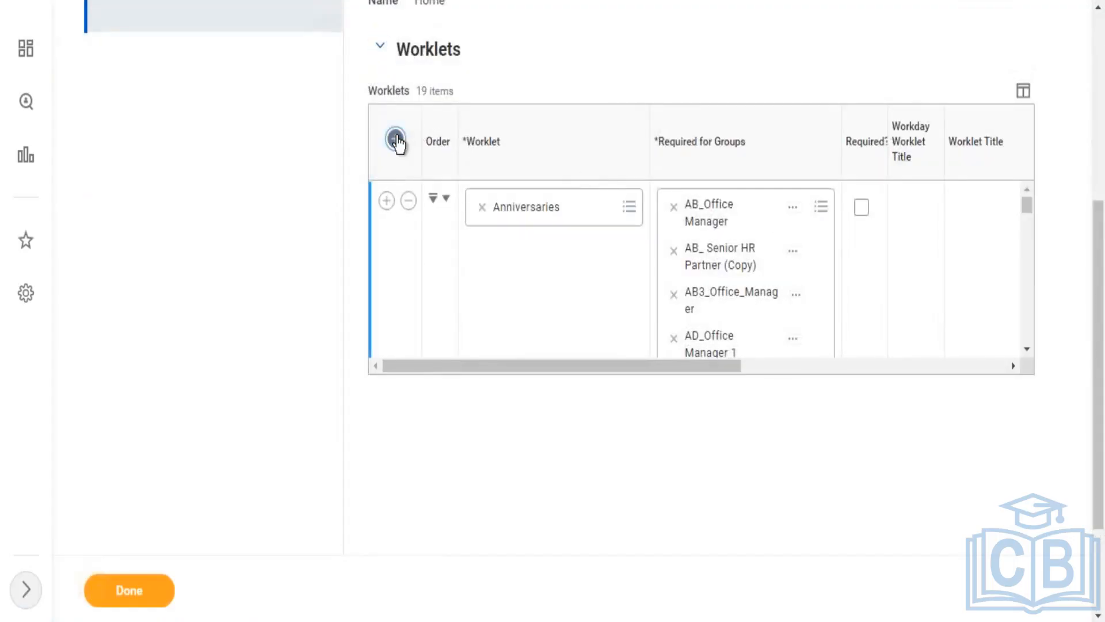
click(495, 217)
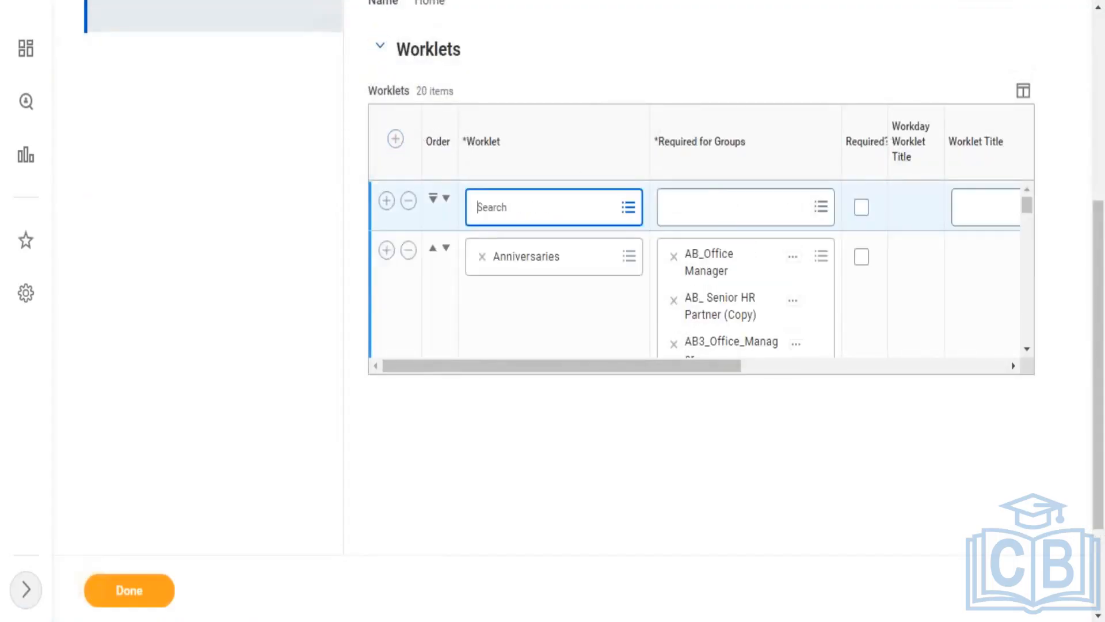
text(learning)
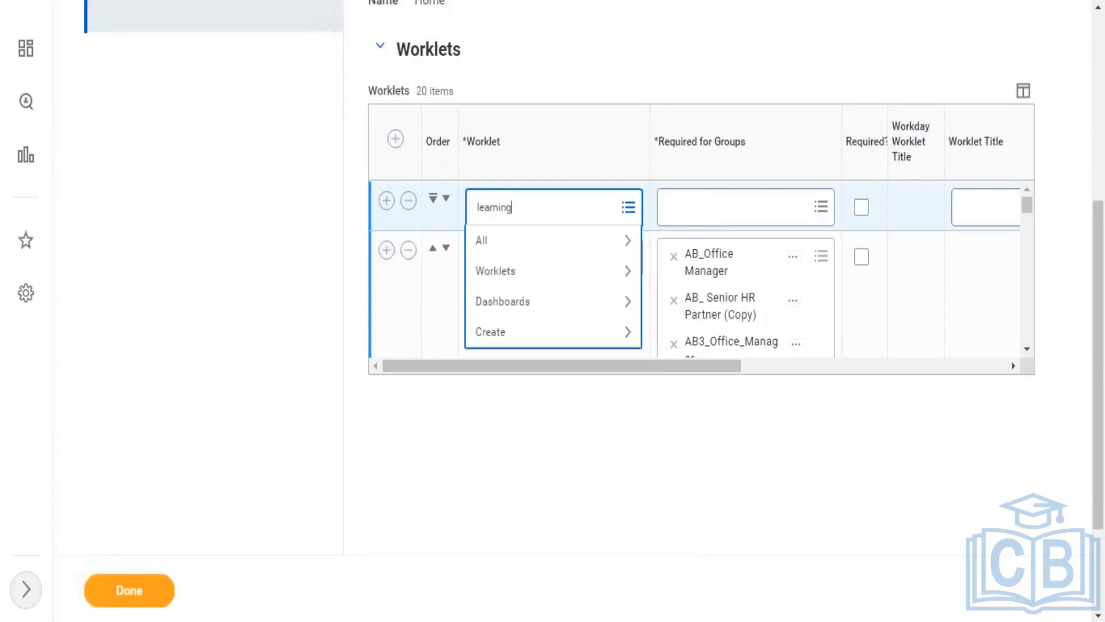
key(Return)
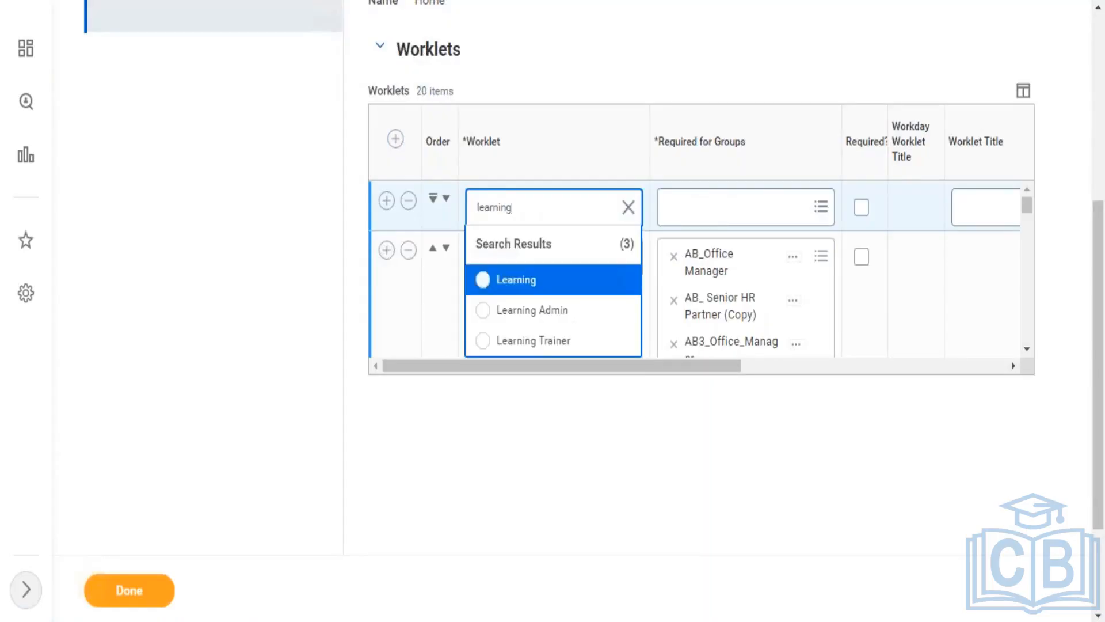
click(523, 292)
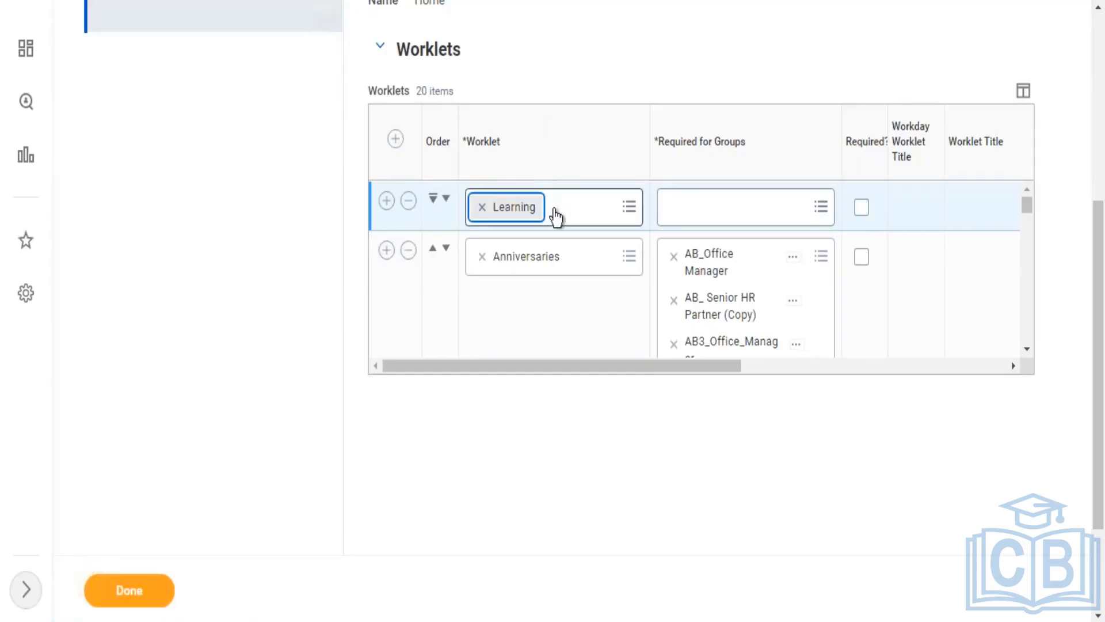
click(752, 209)
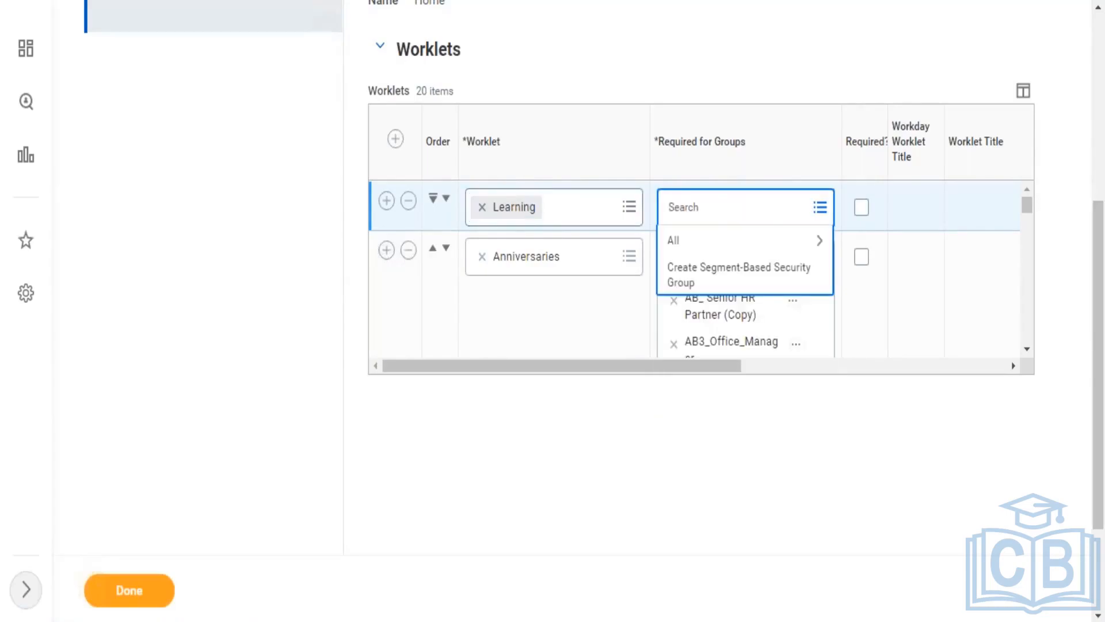
text(learning admin)
key(Return)
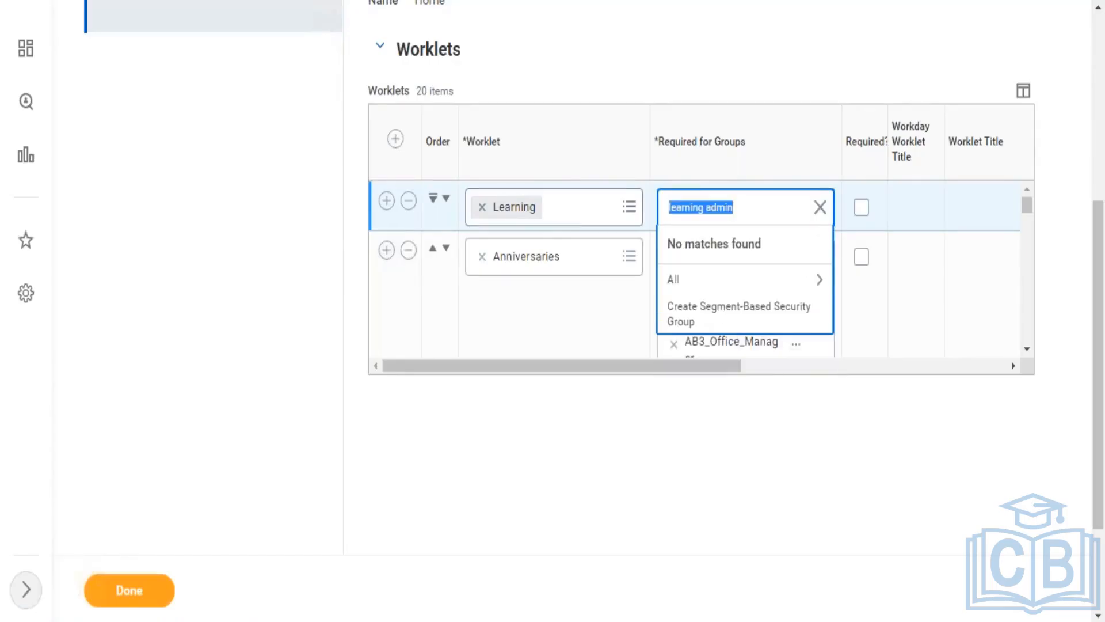
click(820, 207)
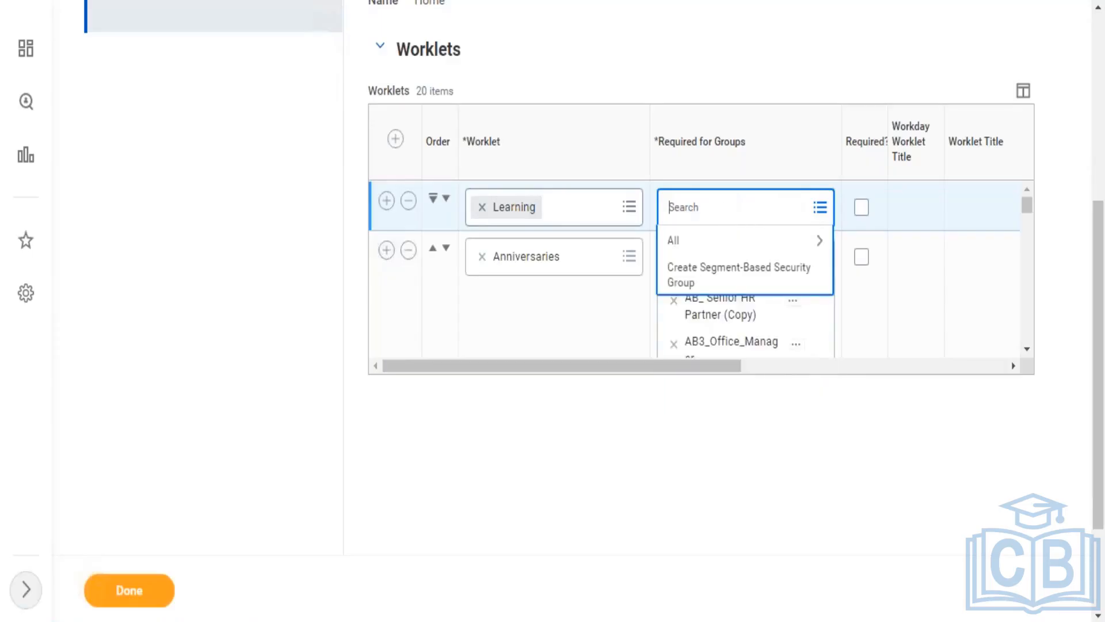
text(Employee as self)
key(Return)
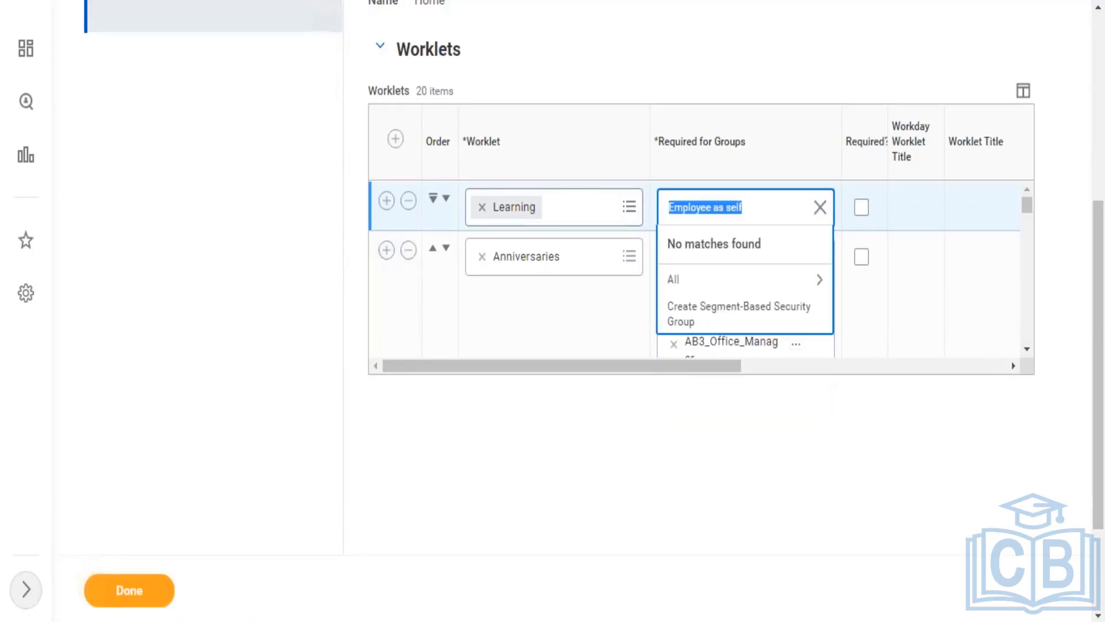
click(717, 208)
text(all)
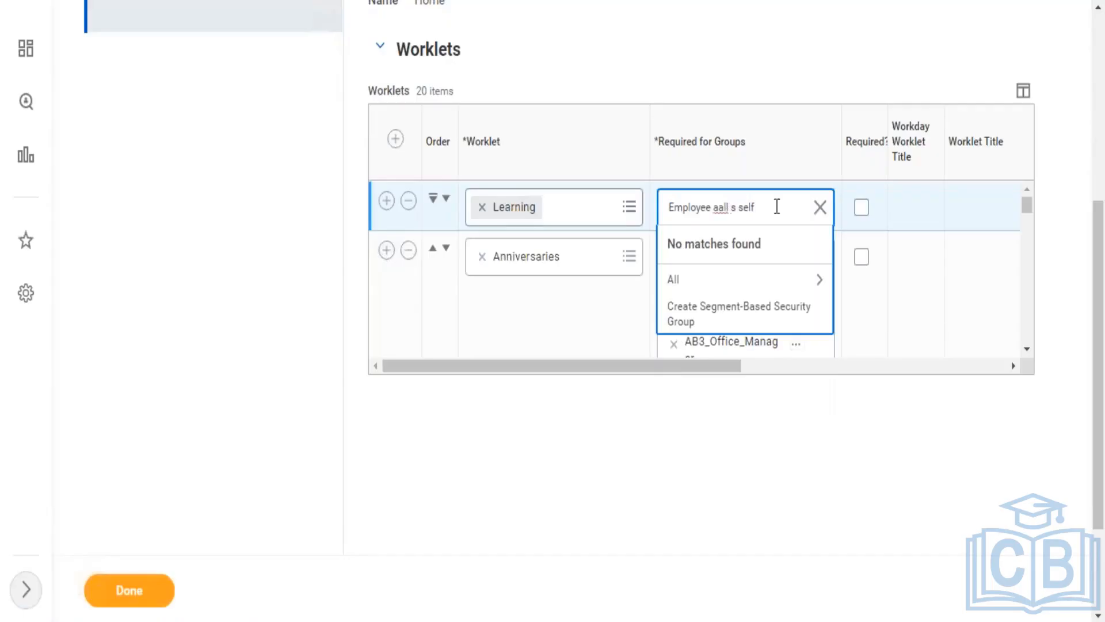
click(820, 208)
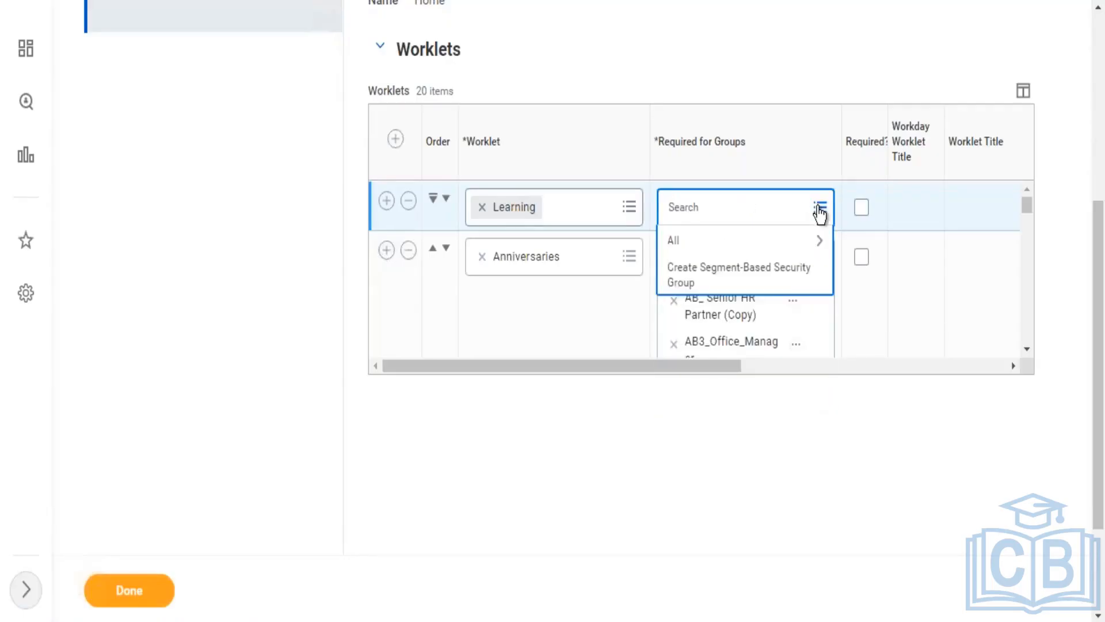
text(all employees)
key(Return)
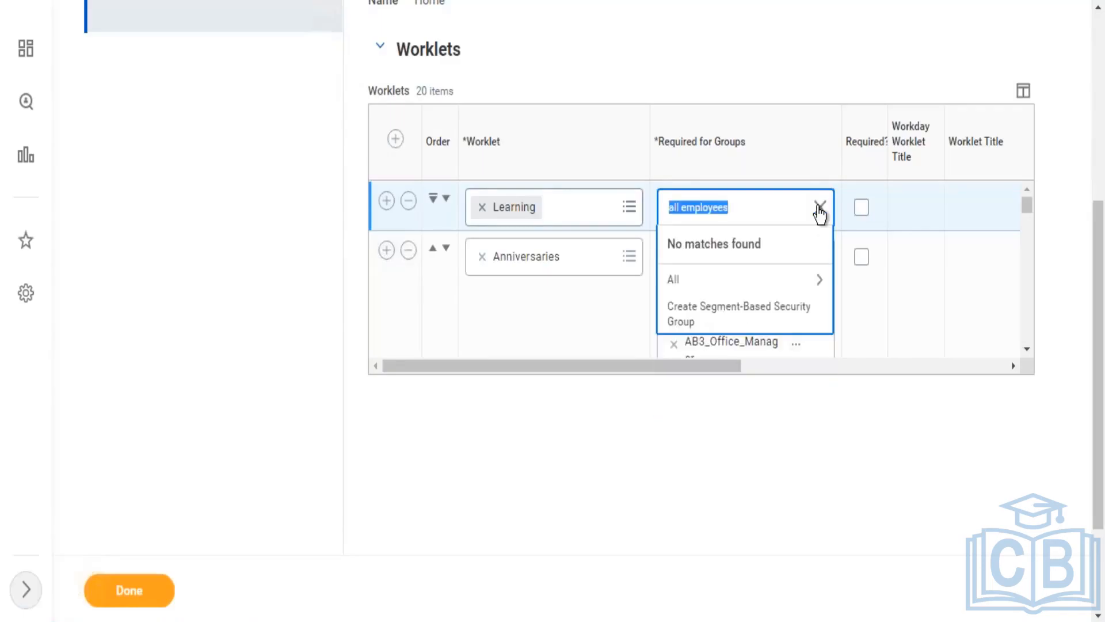
click(819, 208)
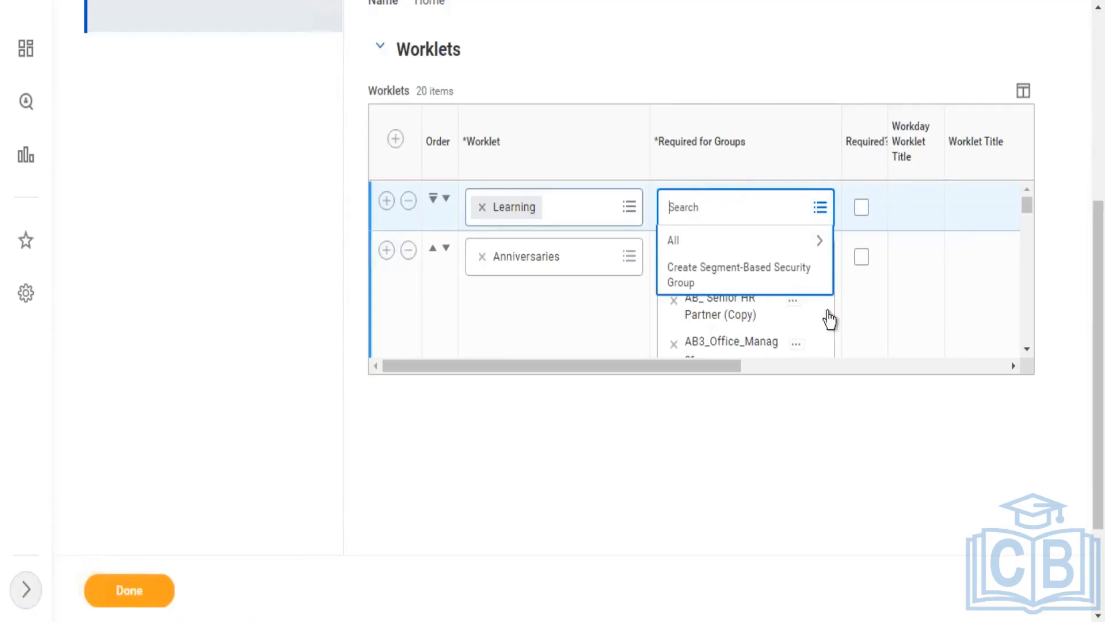
drag(1093, 332, 1088, 132)
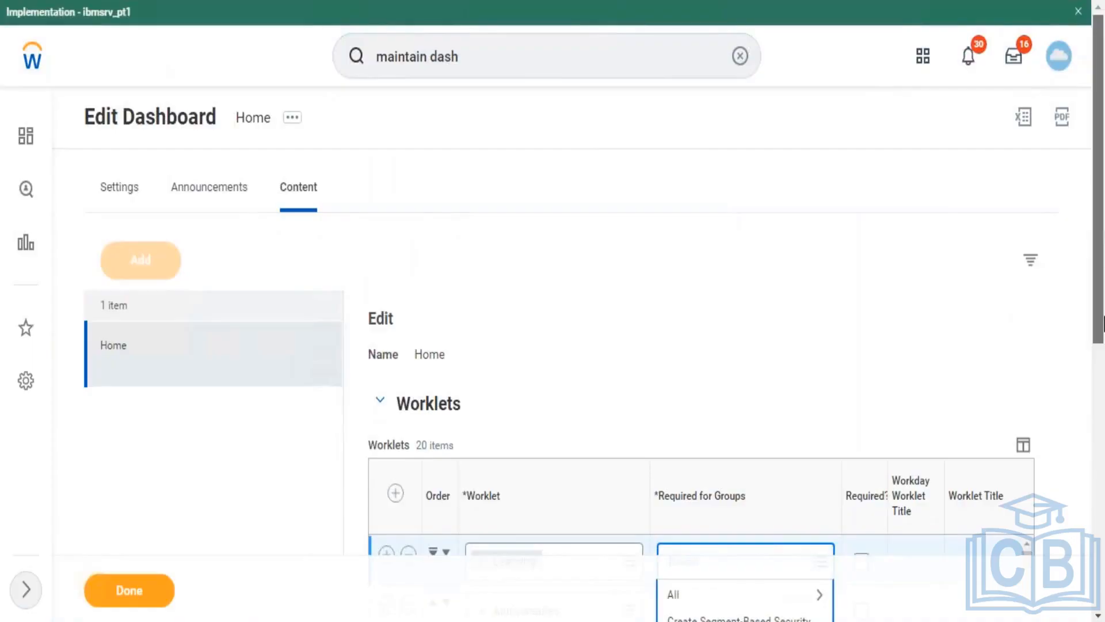
drag(1101, 220, 1088, 199)
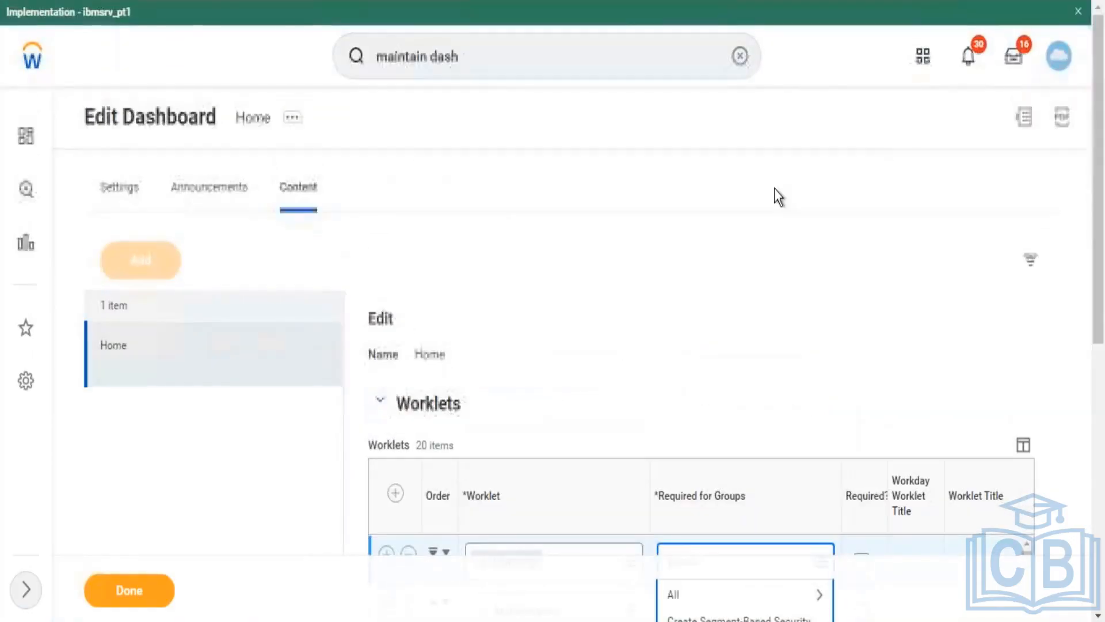
click(523, 55)
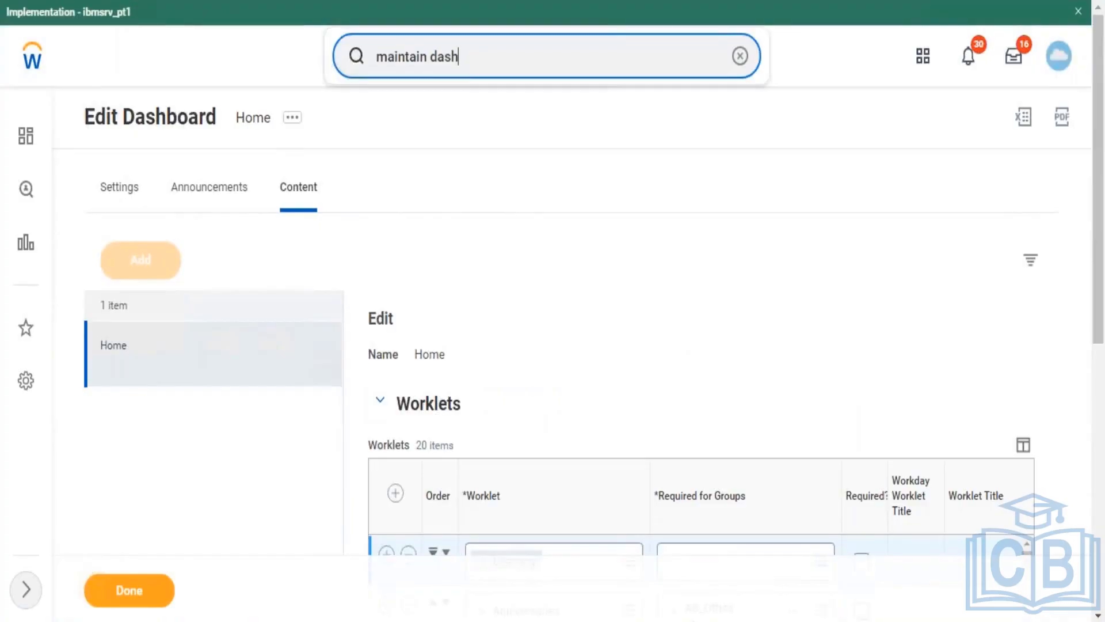
Step: Search 'maintain dashboard' and scroll the Home edit form to the error-flagged Learning worklet row
key(BackSpace)
key(BackSpace)
key(BackSpace)
key(BackSpace)
key(BackSpace)
key(BackSpace)
key(BackSpace)
key(BackSpace)
key(BackSpace)
key(BackSpace)
key(BackSpace)
key(BackSpace)
key(BackSpace)
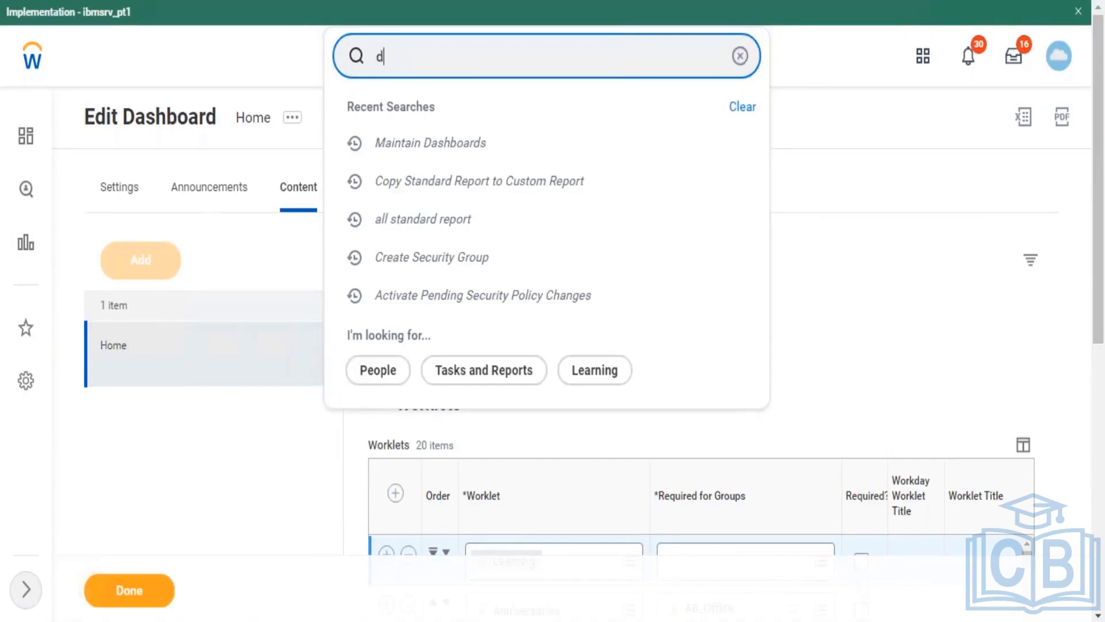
text(d)
text(main)
key(BackSpace)
key(BackSpace)
key(BackSpace)
key(BackSpace)
key(BackSpace)
text(mainta)
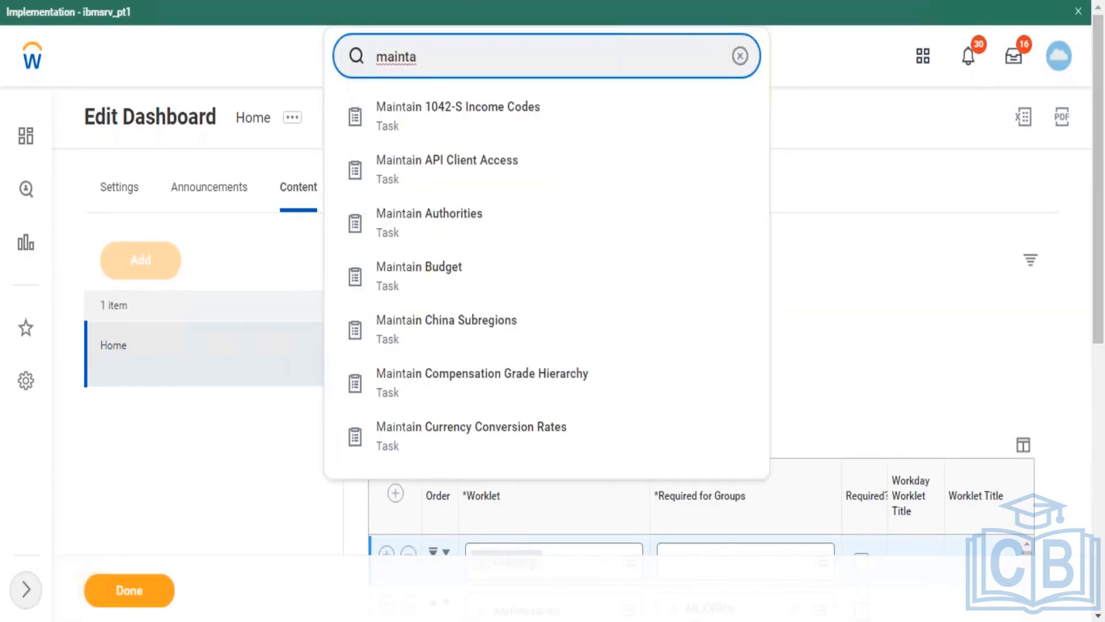
text(in dashboa)
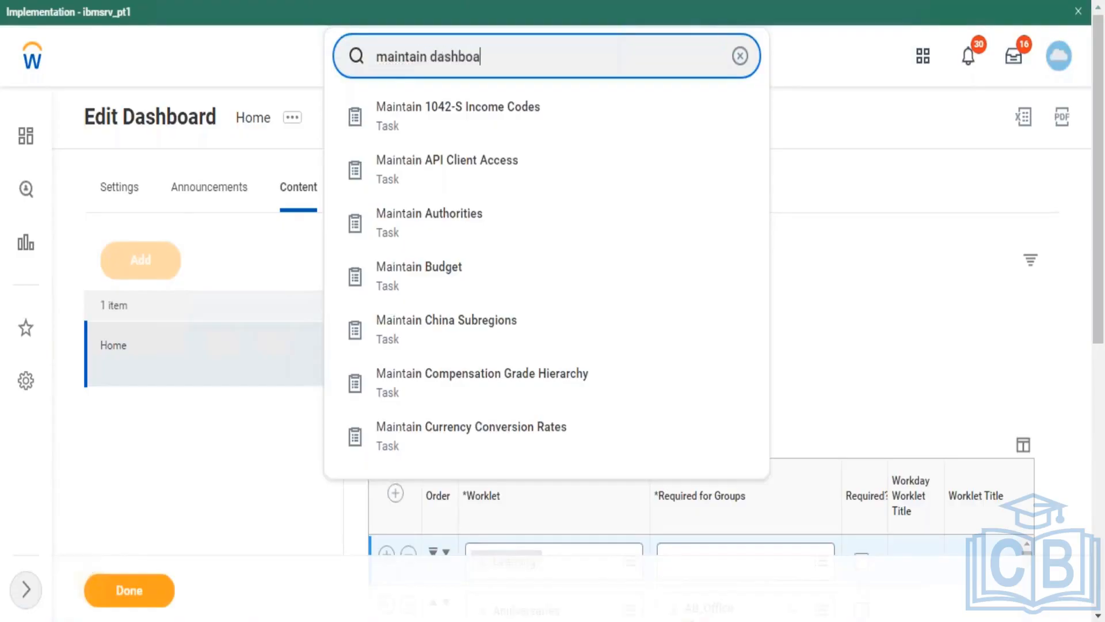
text(rd)
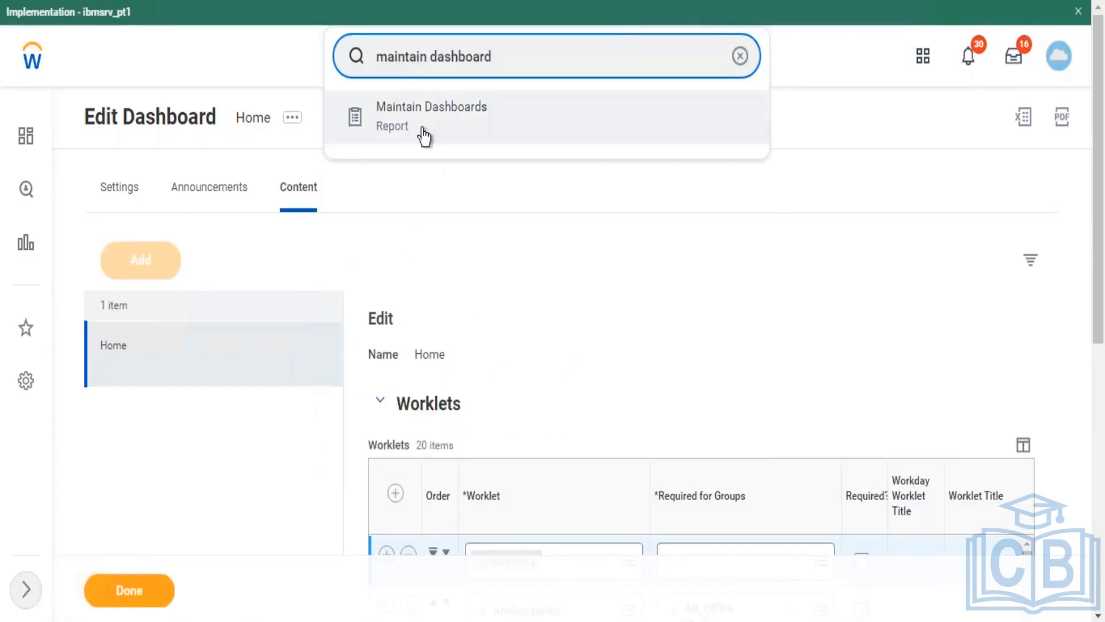
click(425, 137)
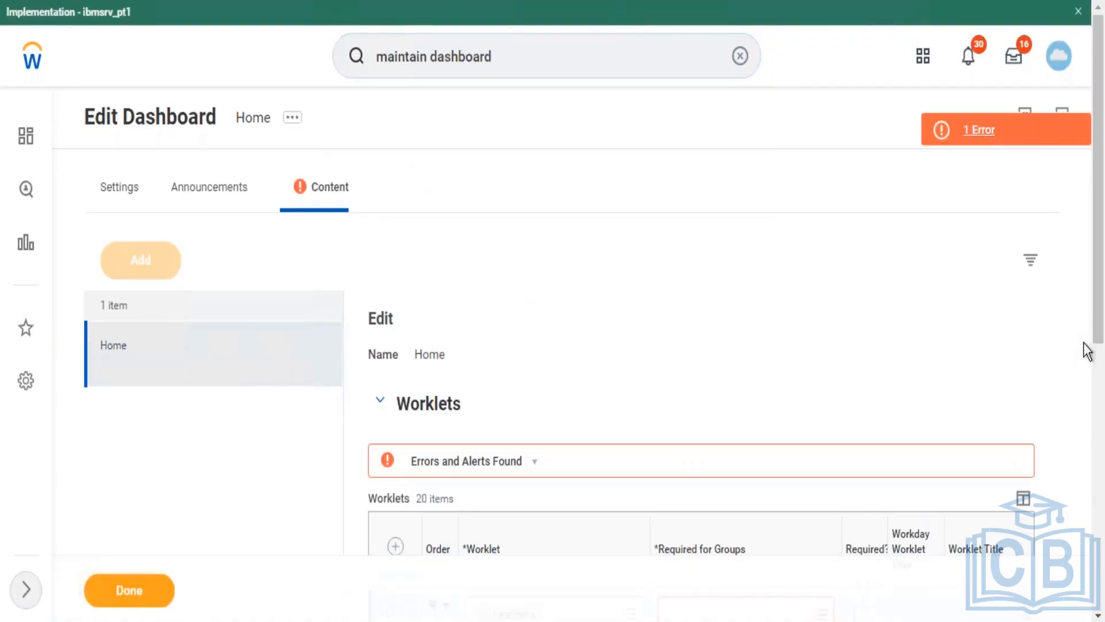
drag(1100, 357, 1100, 389)
scroll(1100, 388, down, 3)
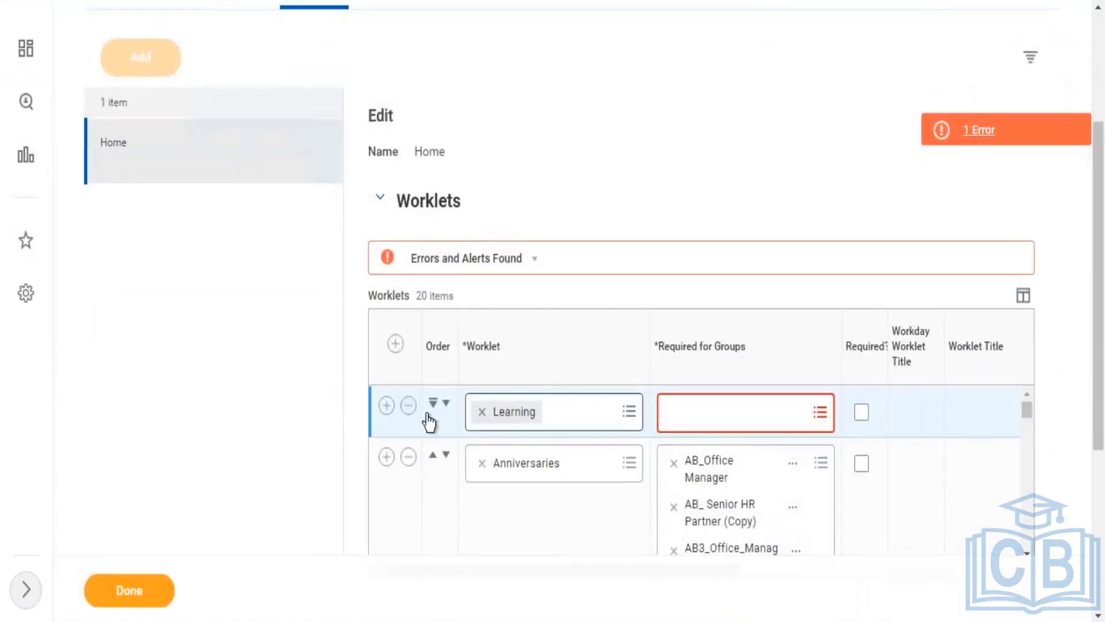
Step: Delete the Learning worklet row from Home and finish editing
click(408, 407)
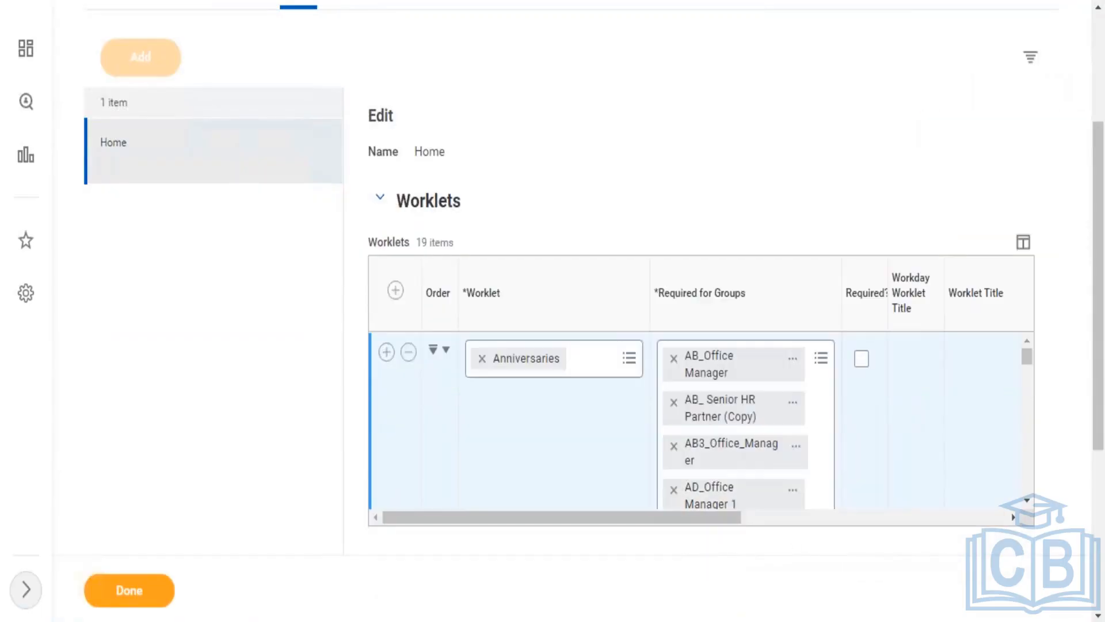
click(130, 593)
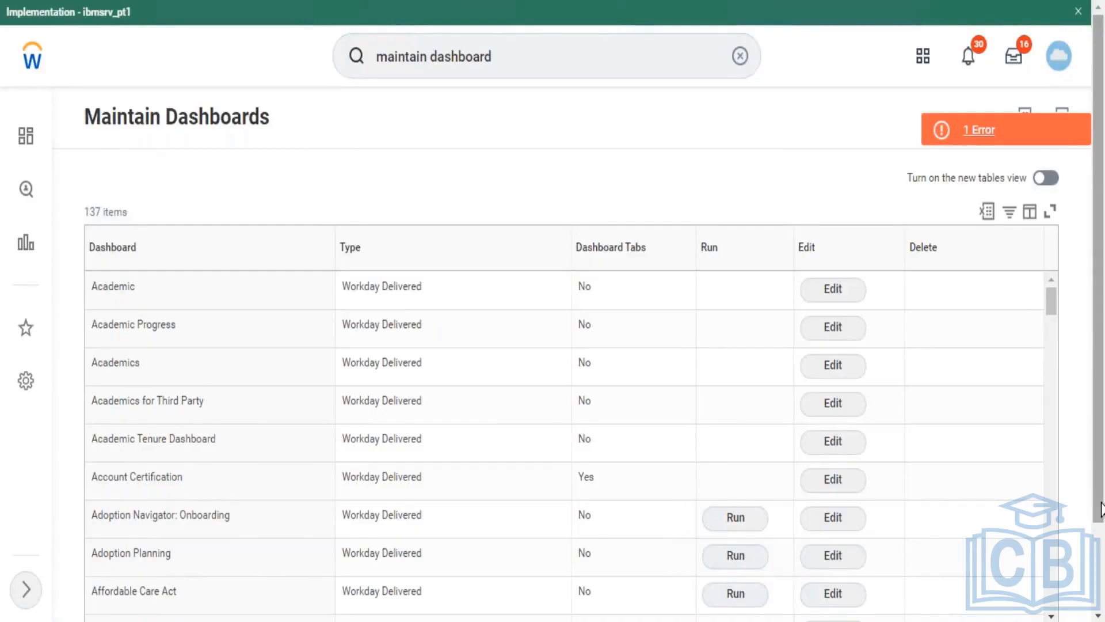
Step: Filter the dashboards to Learning and open the Learning dashboard's edit page
scroll(1096, 438, down, 3)
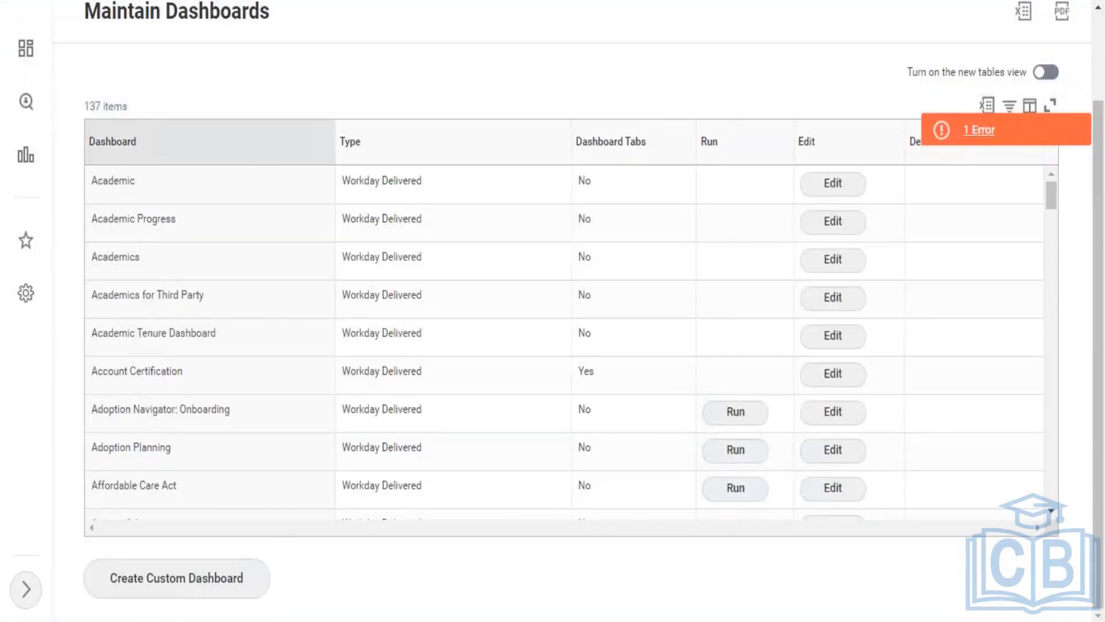
click(254, 144)
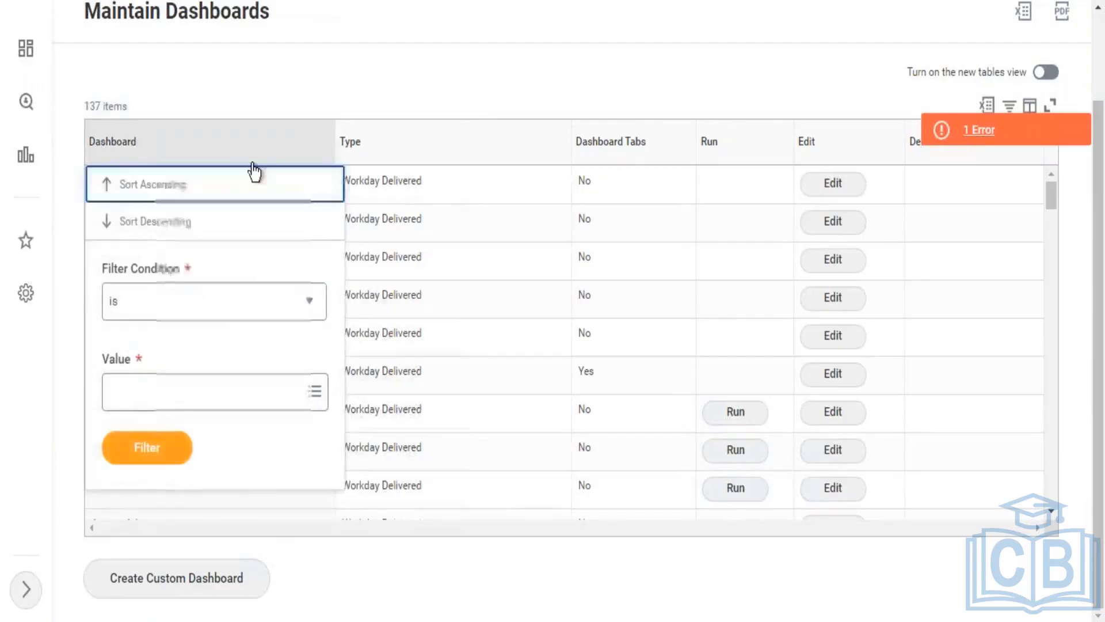
click(271, 389)
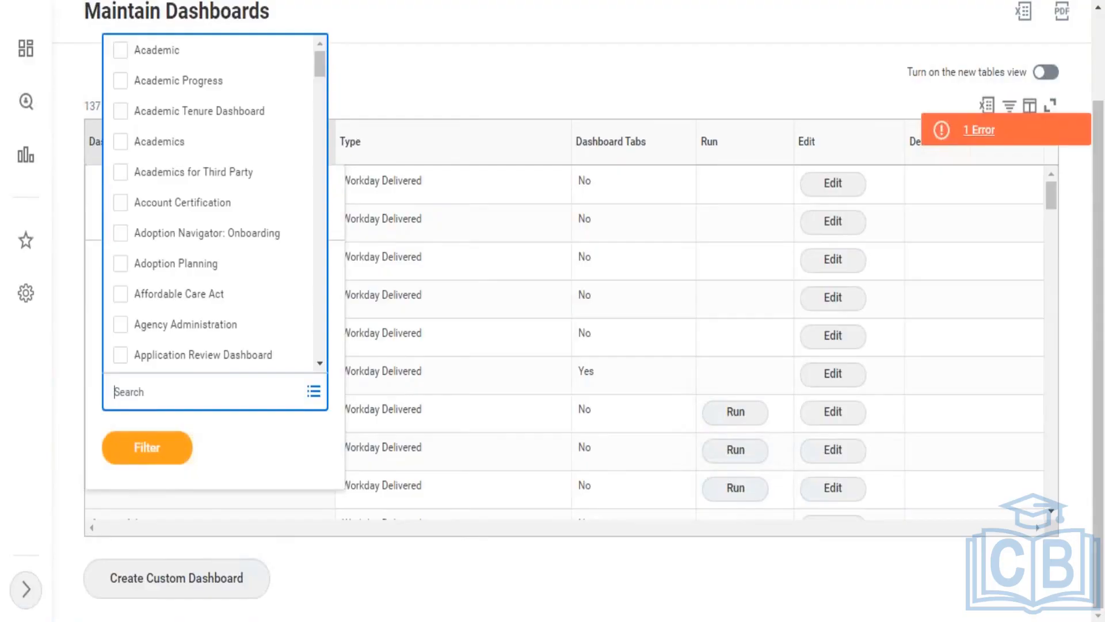
text(learning)
key(Return)
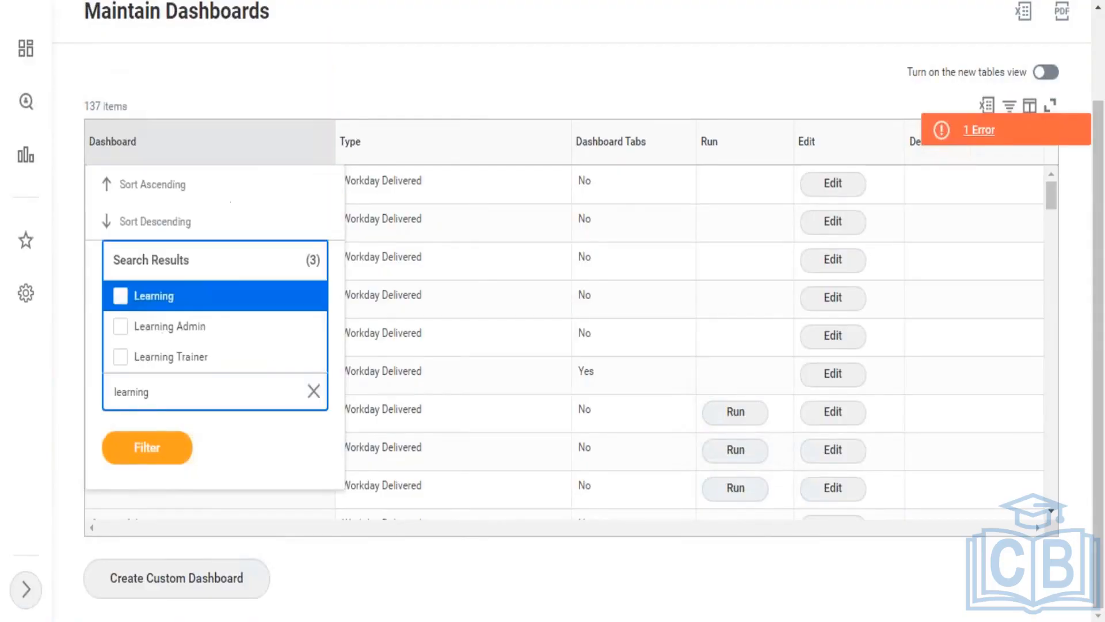
click(194, 306)
click(156, 483)
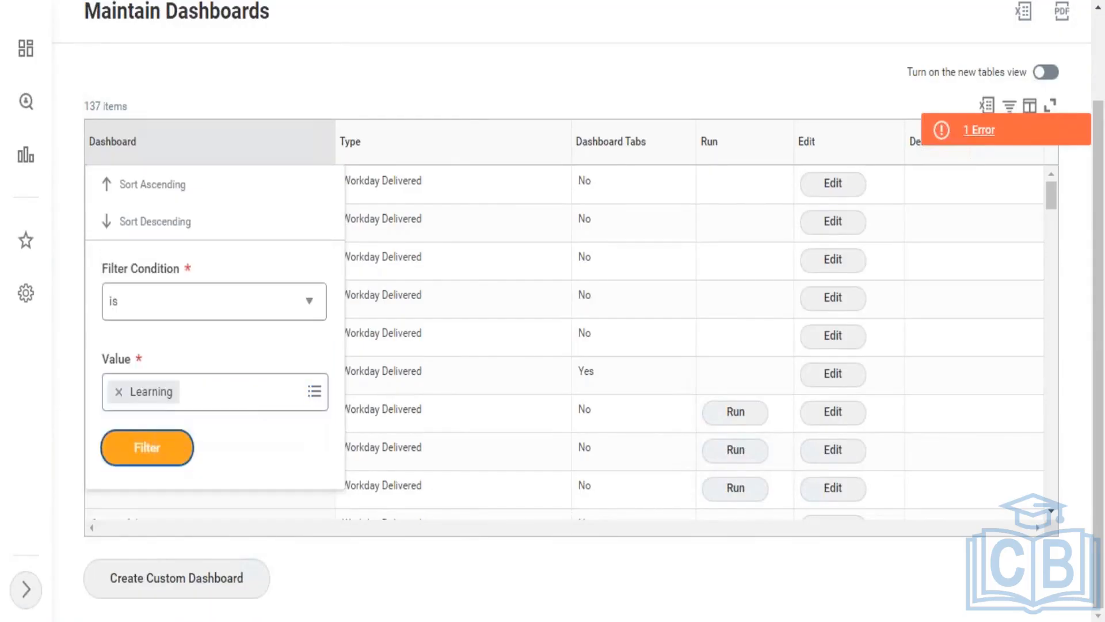
click(147, 454)
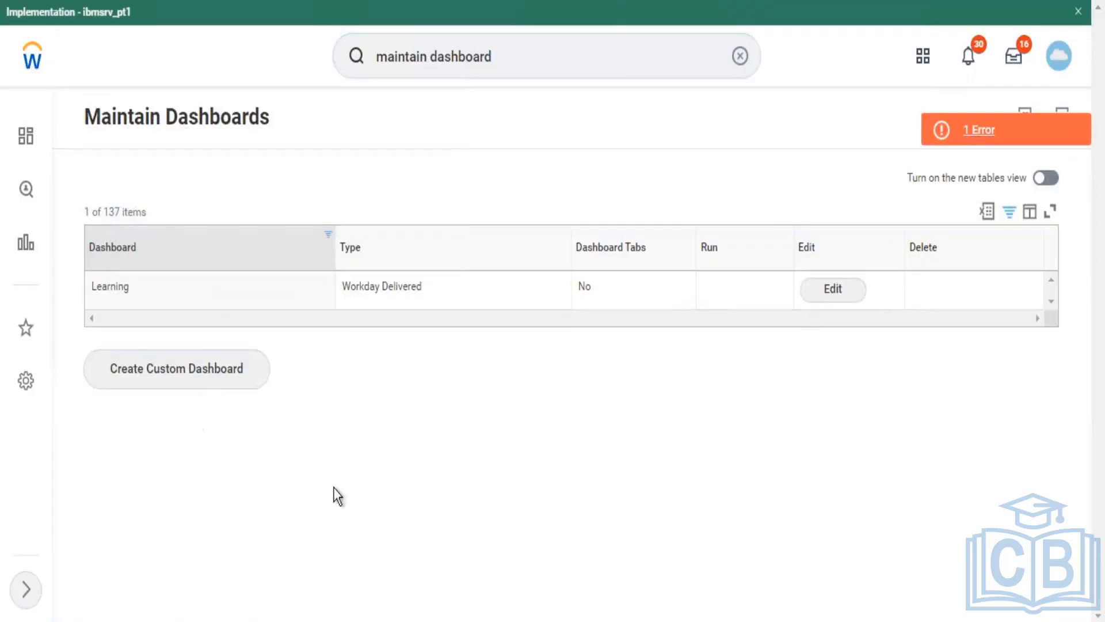
click(854, 299)
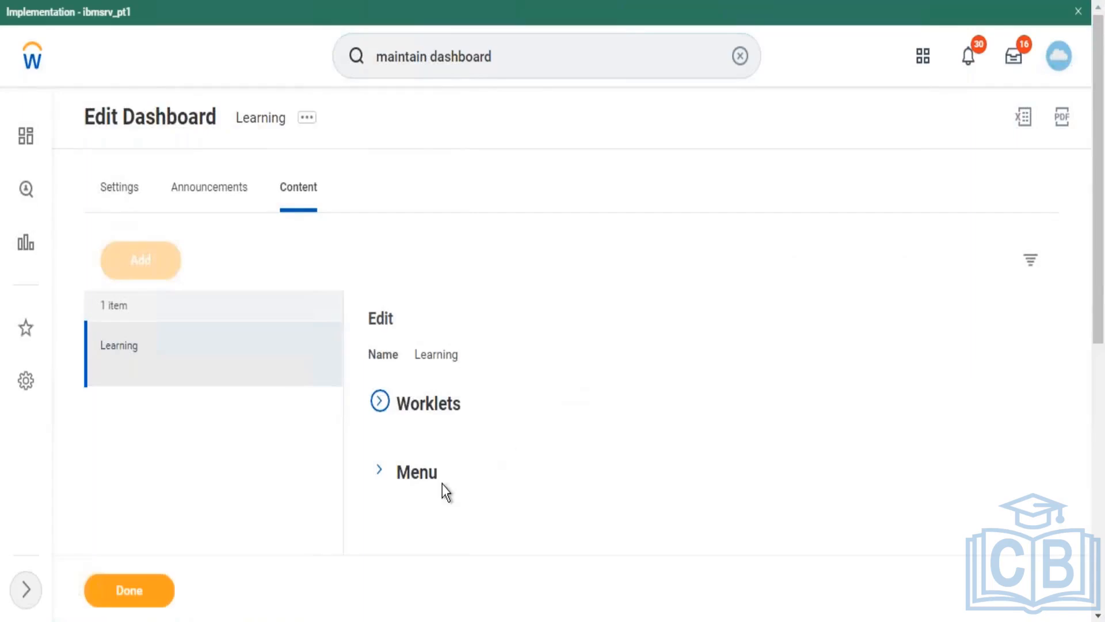
Step: Expand the Learning dashboard menu and review its Learn, Progress, Create and Dashboards sections
click(425, 477)
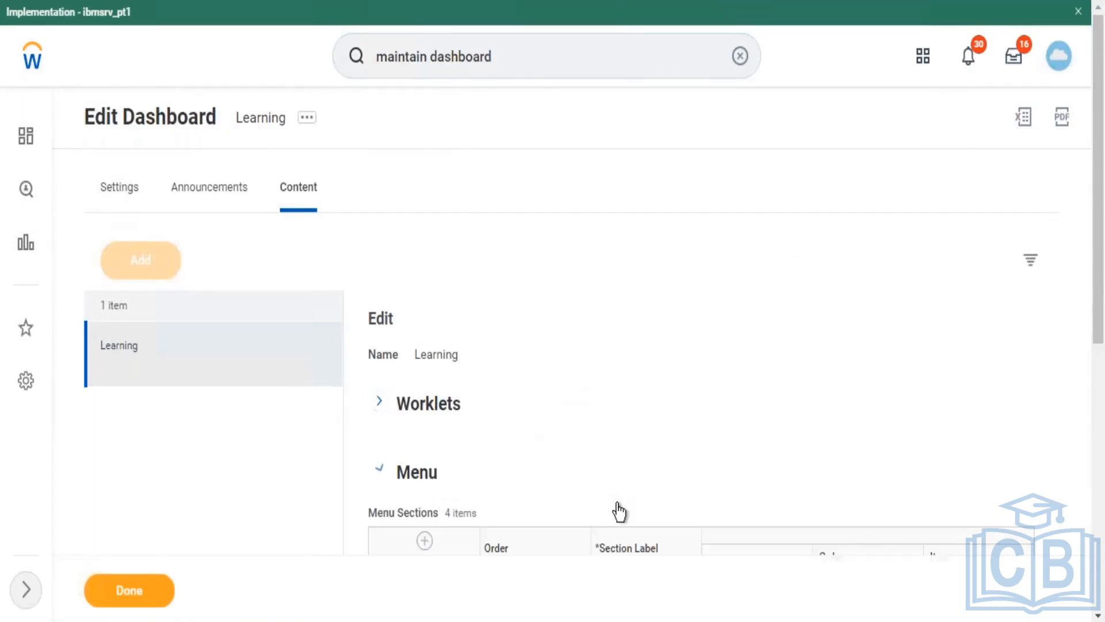
drag(1100, 273, 1085, 492)
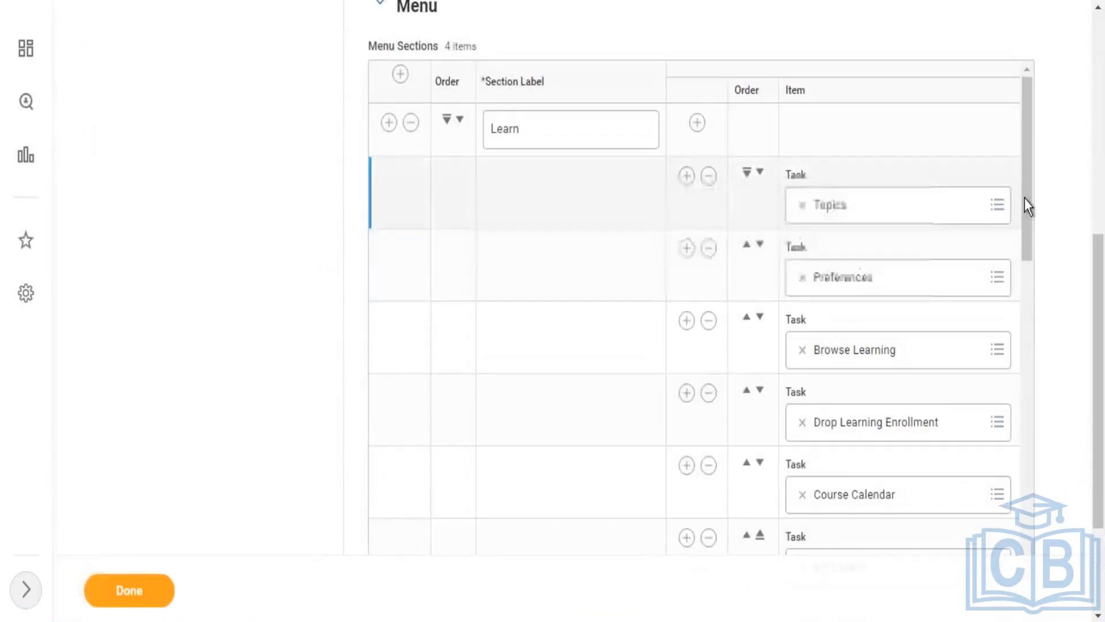
drag(1028, 196, 1016, 541)
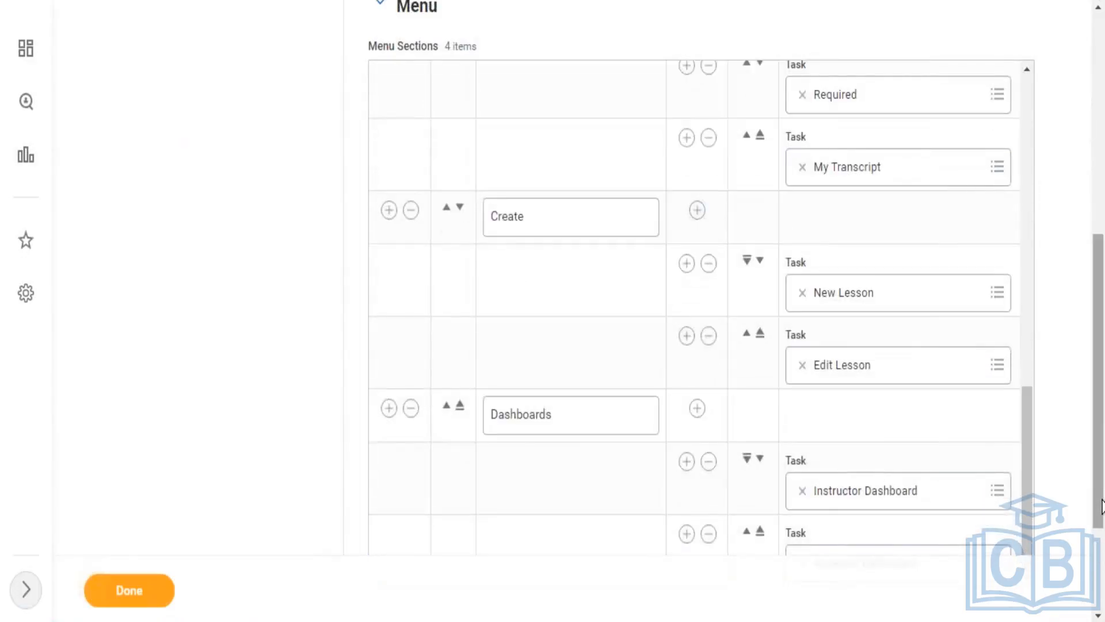
drag(1102, 507, 1096, 167)
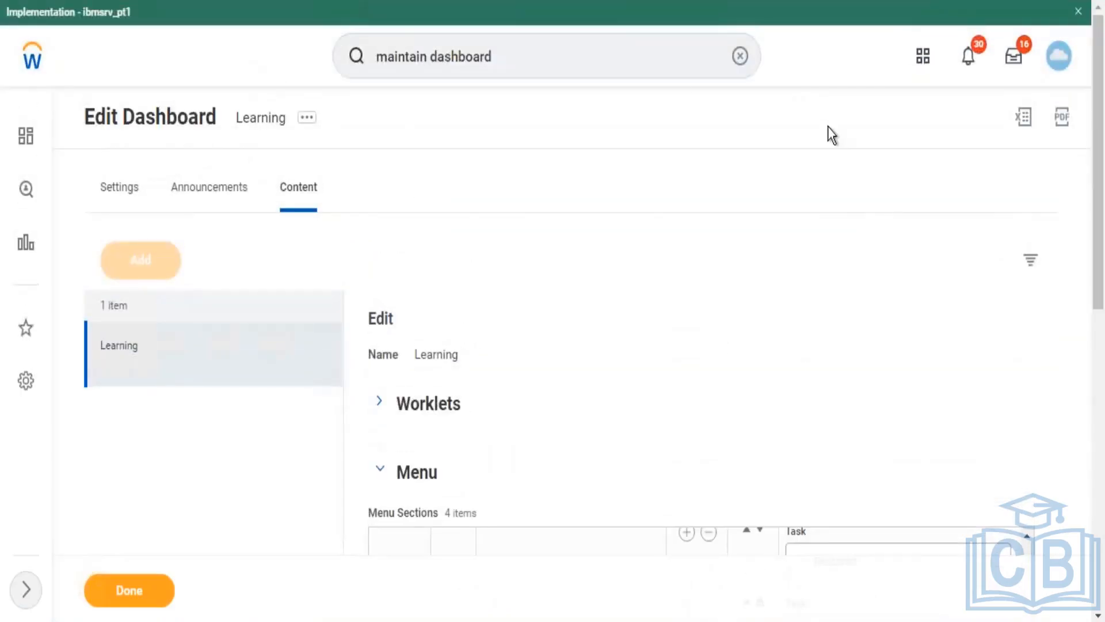
click(638, 51)
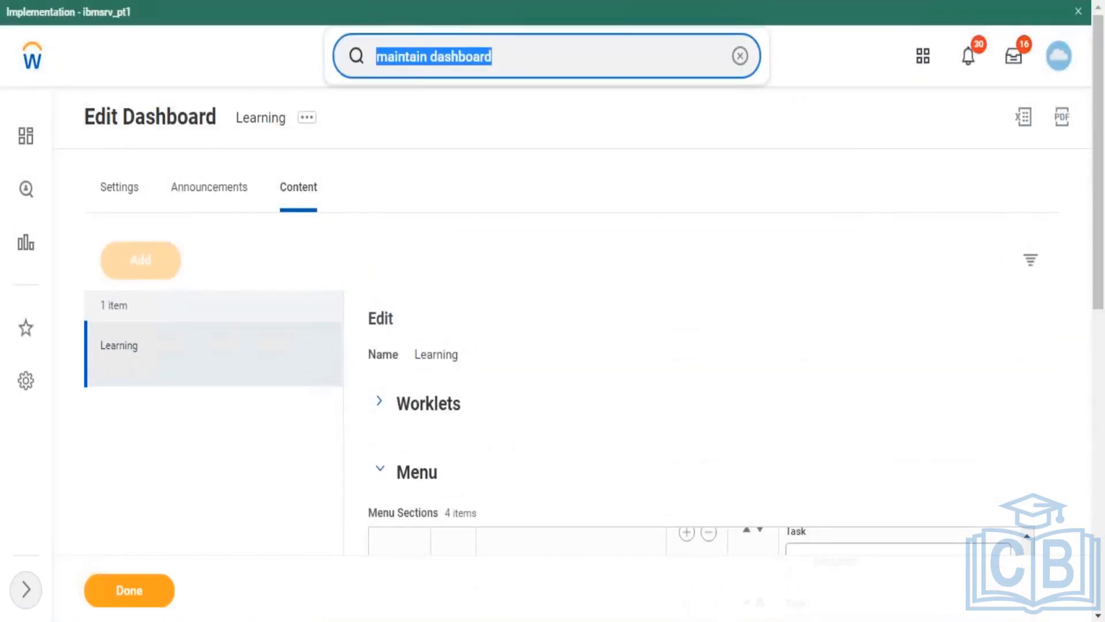
Step: Search domain:learning and browse the 22 matching learning security domains
text(domain)
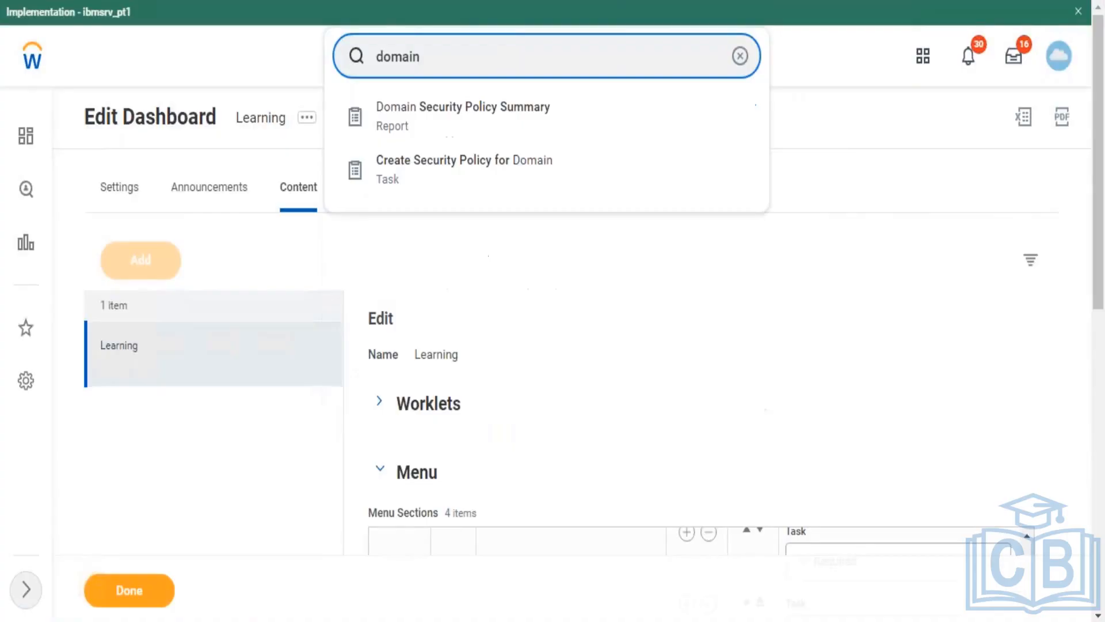
text(:learning)
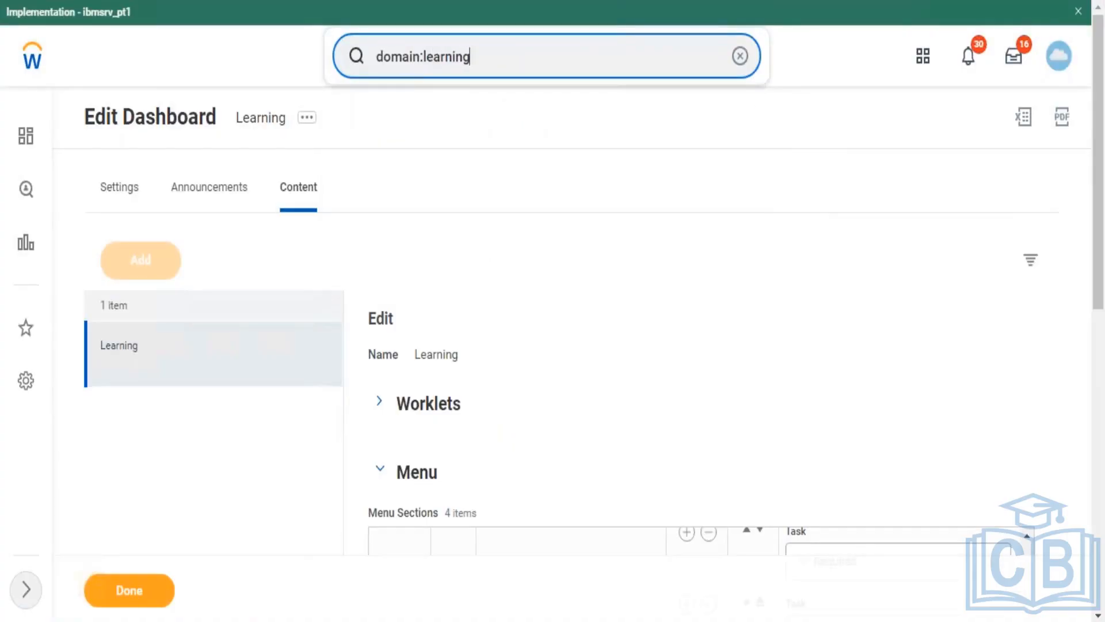
key(Return)
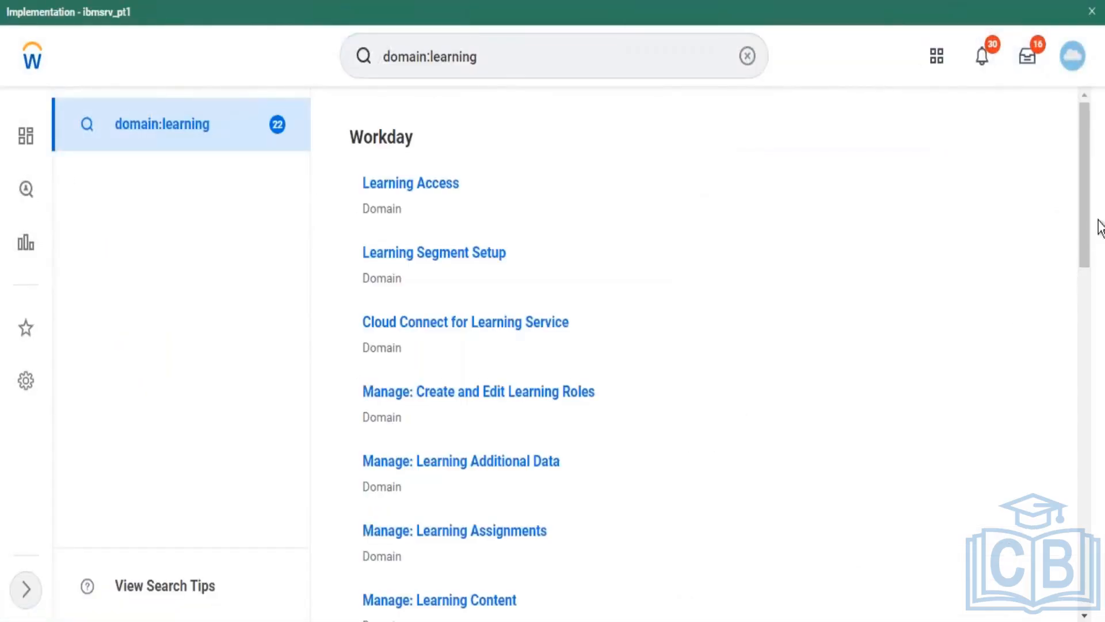
drag(1086, 215, 1054, 334)
scroll(1055, 335, down, 4)
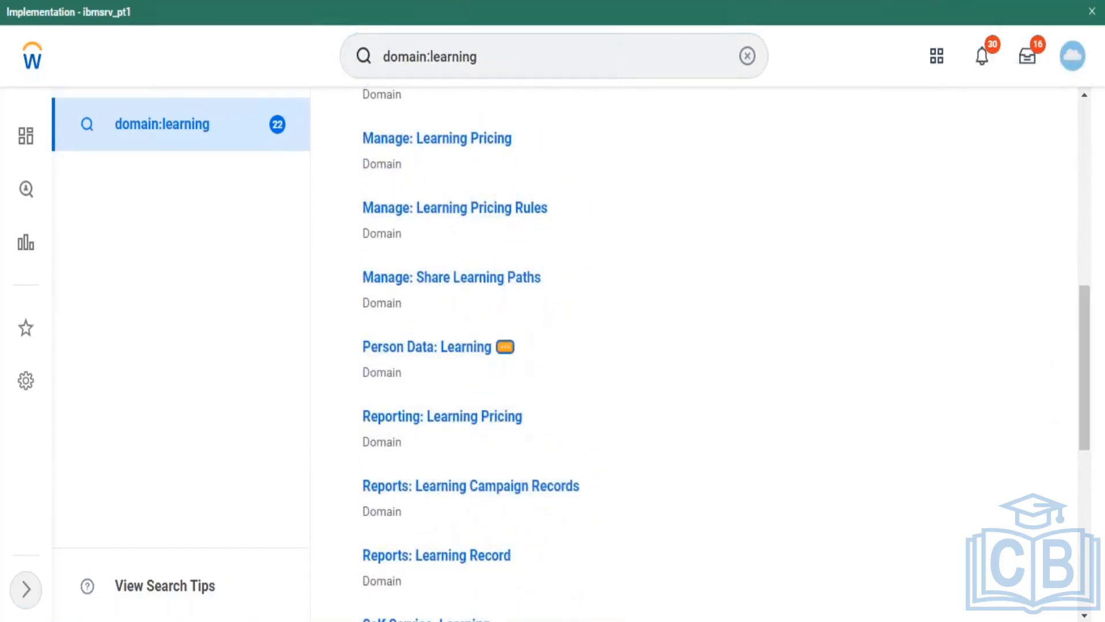
click(505, 347)
mouse_move(563, 112)
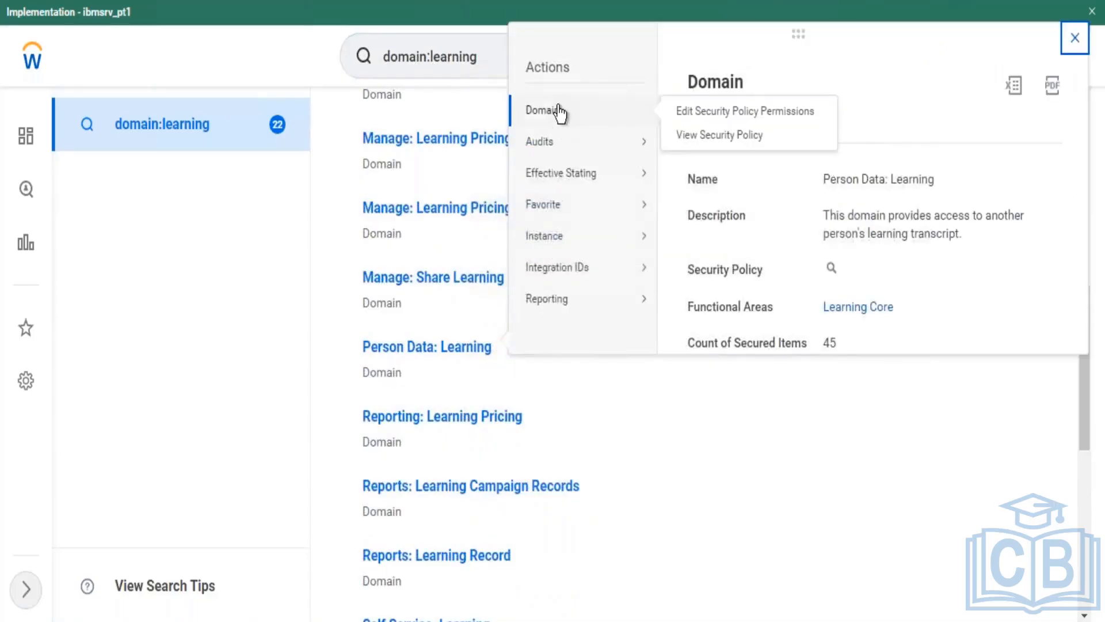
click(695, 115)
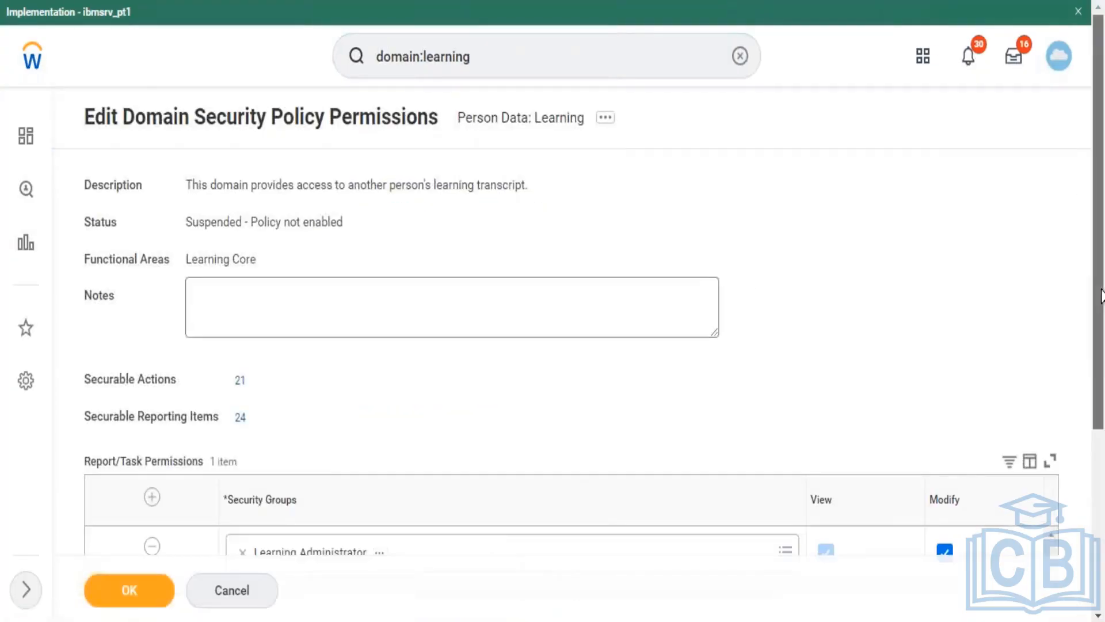
scroll(1100, 297, down, 3)
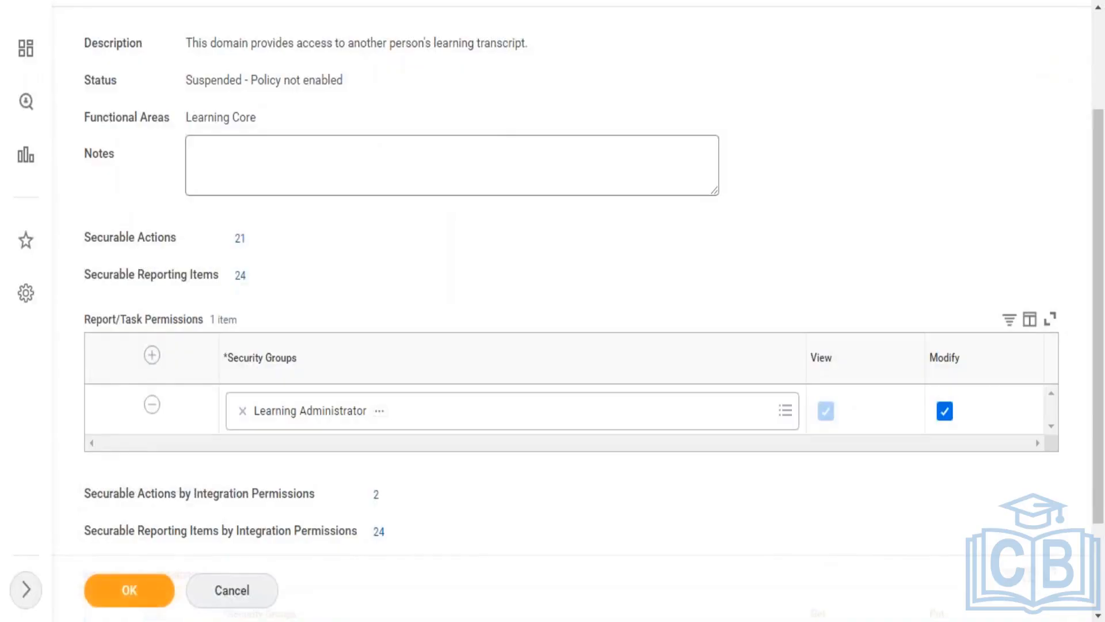
click(221, 599)
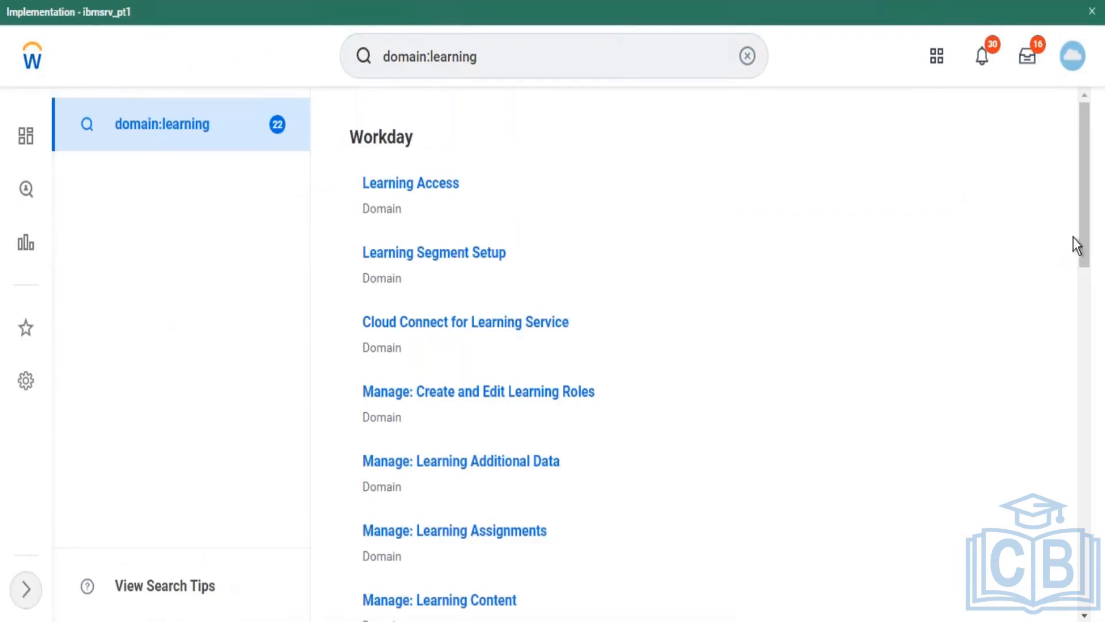
Step: Open Edit Security Policy Permissions for the Self Service: Learning domain
drag(1079, 231, 1060, 322)
scroll(1059, 323, down, 7)
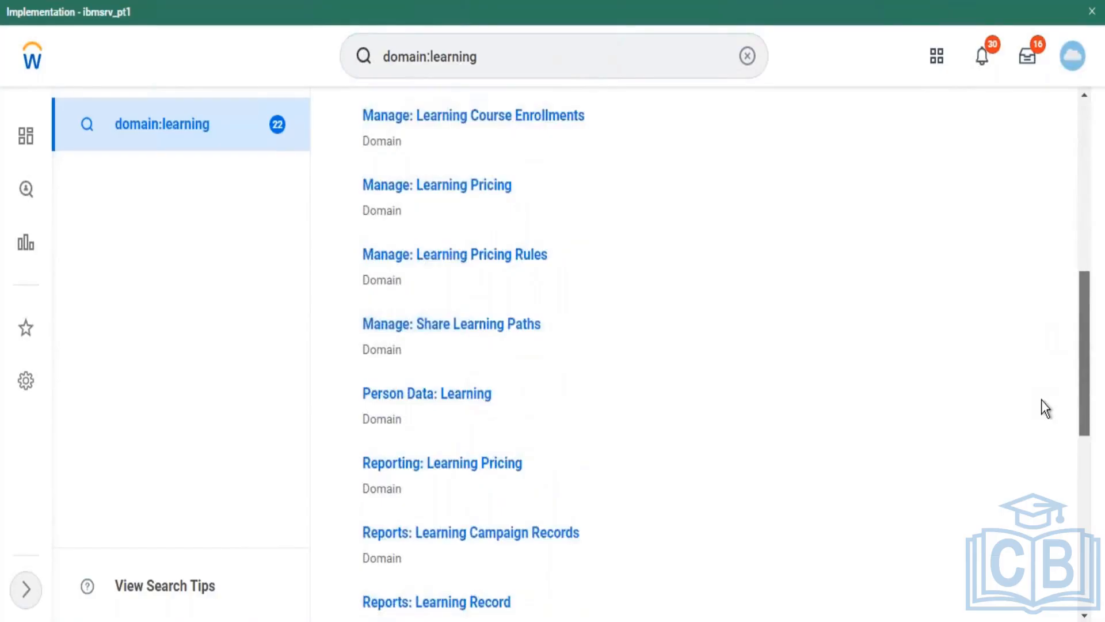
scroll(1036, 423, down, 3)
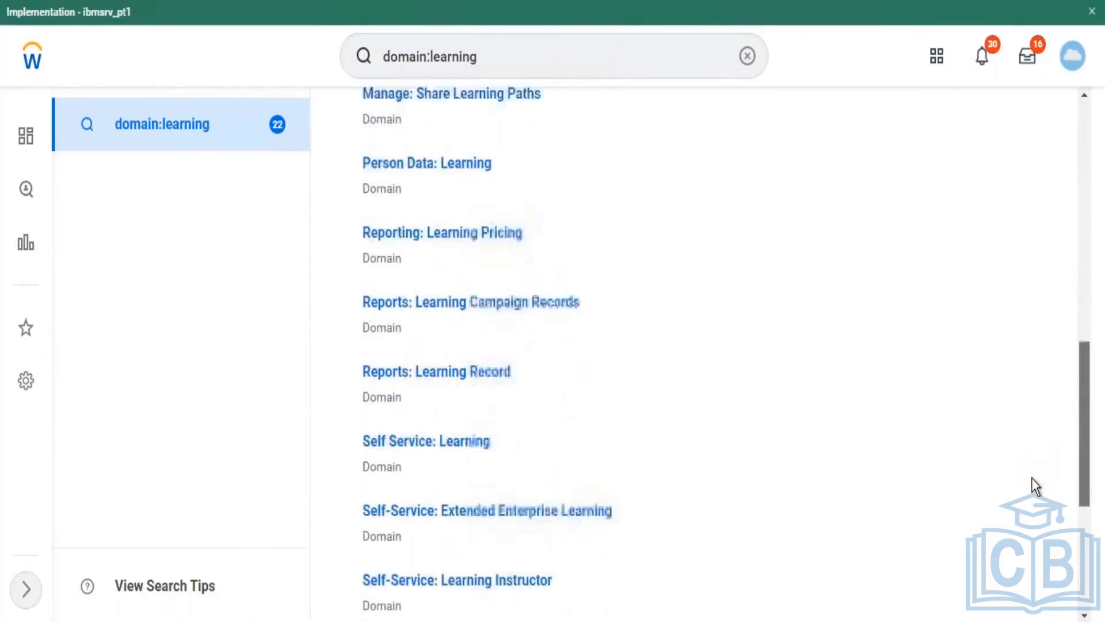
mouse_move(509, 413)
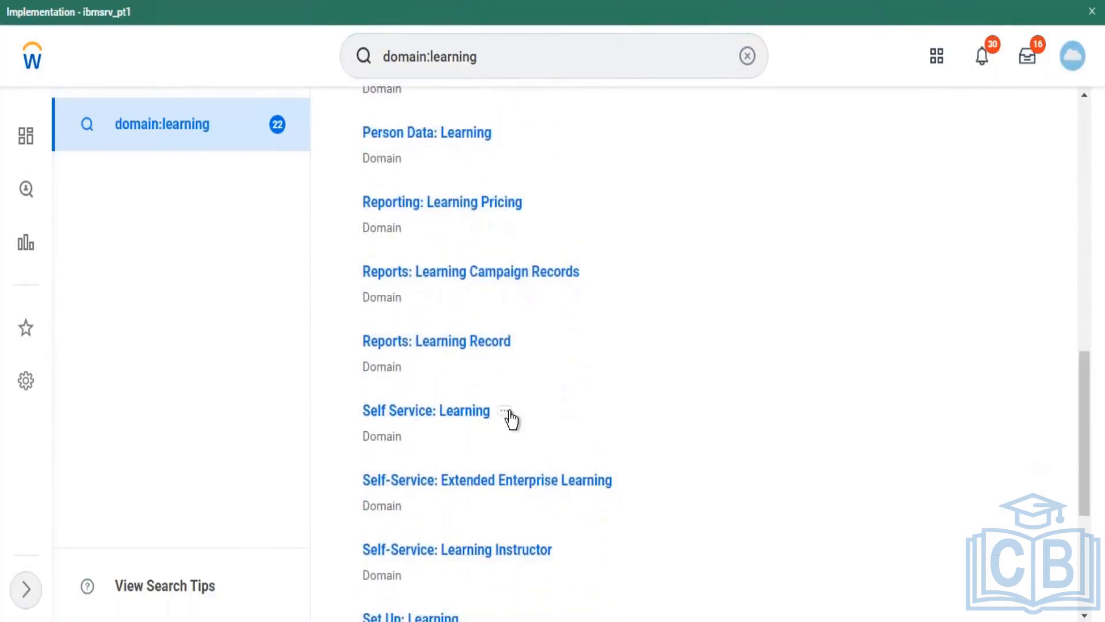
click(507, 412)
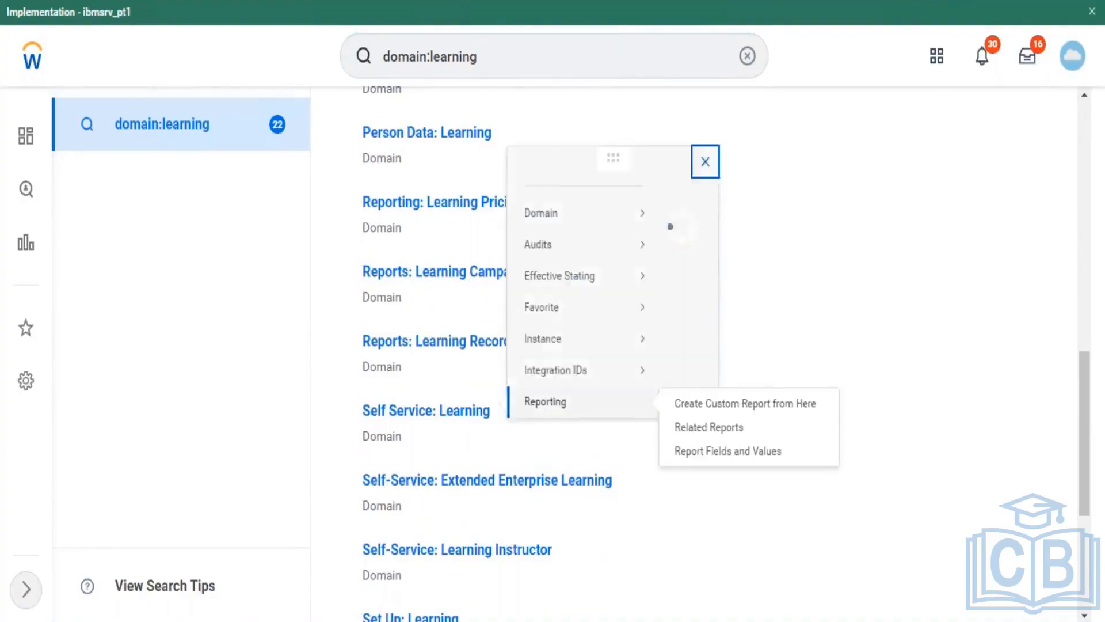
mouse_move(555, 92)
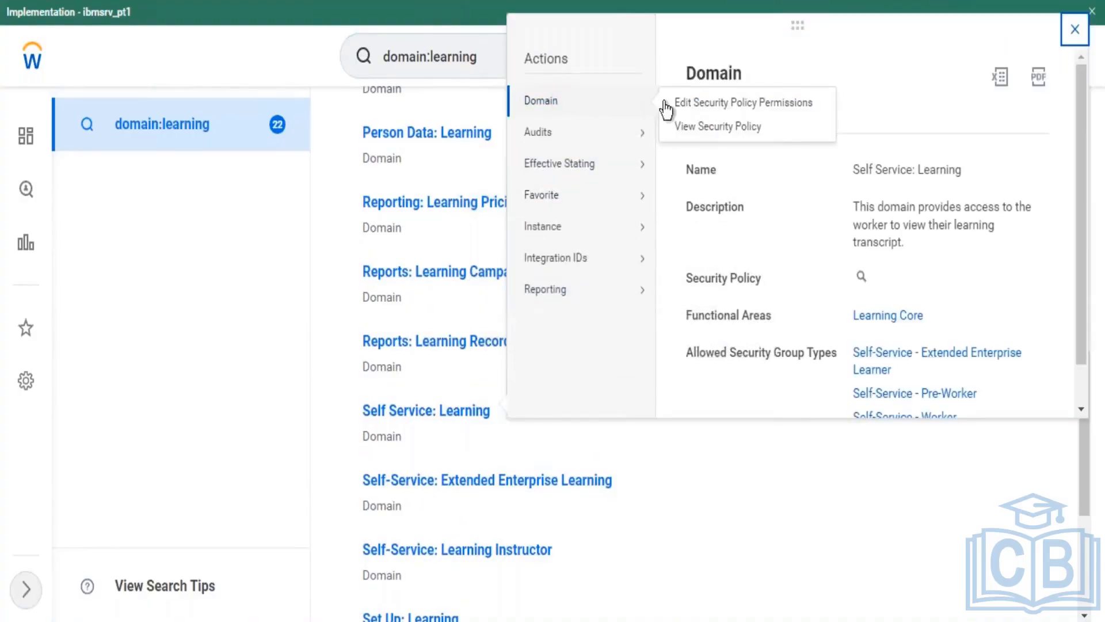
click(720, 102)
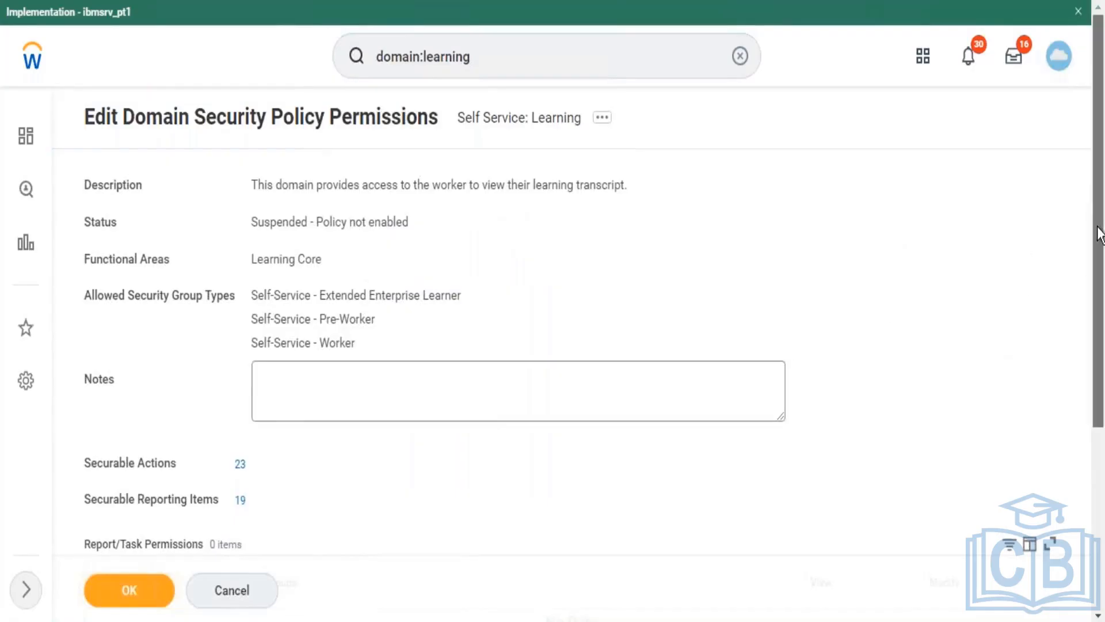
Step: Review the permissions, then rerun the domain:learning search
scroll(1096, 236, down, 3)
scroll(1089, 245, up, 2)
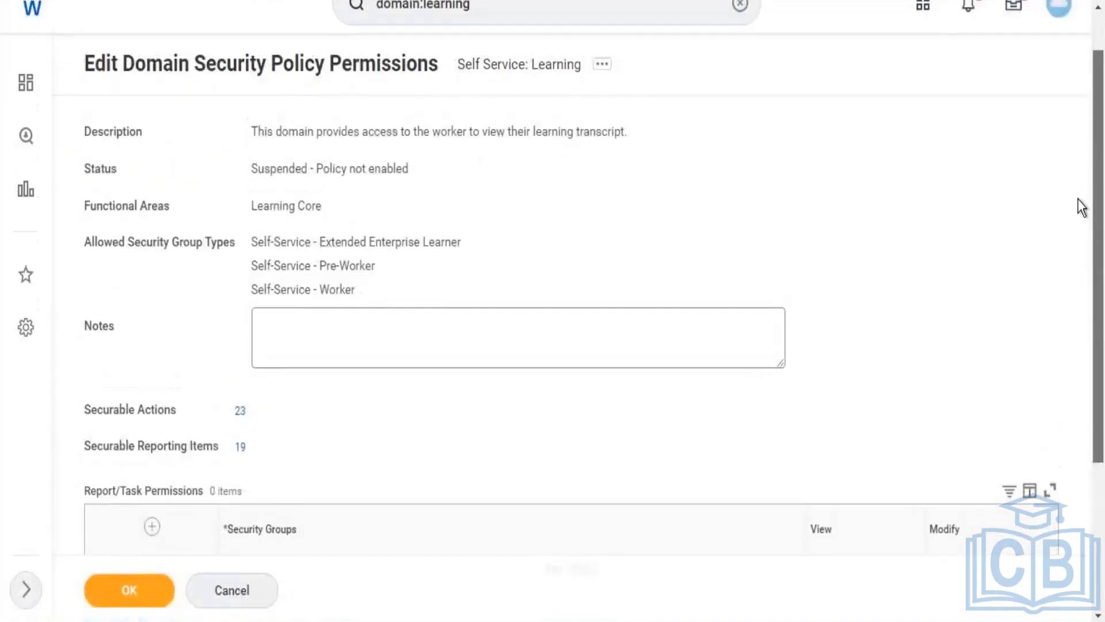
scroll(1082, 207, up, 1)
click(550, 52)
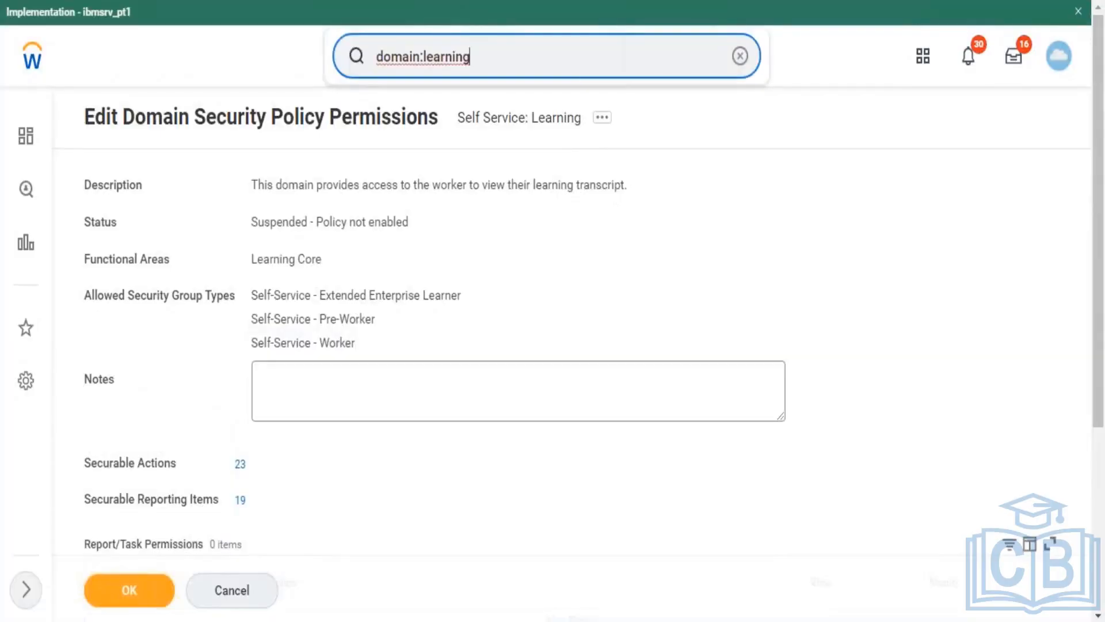
key(Return)
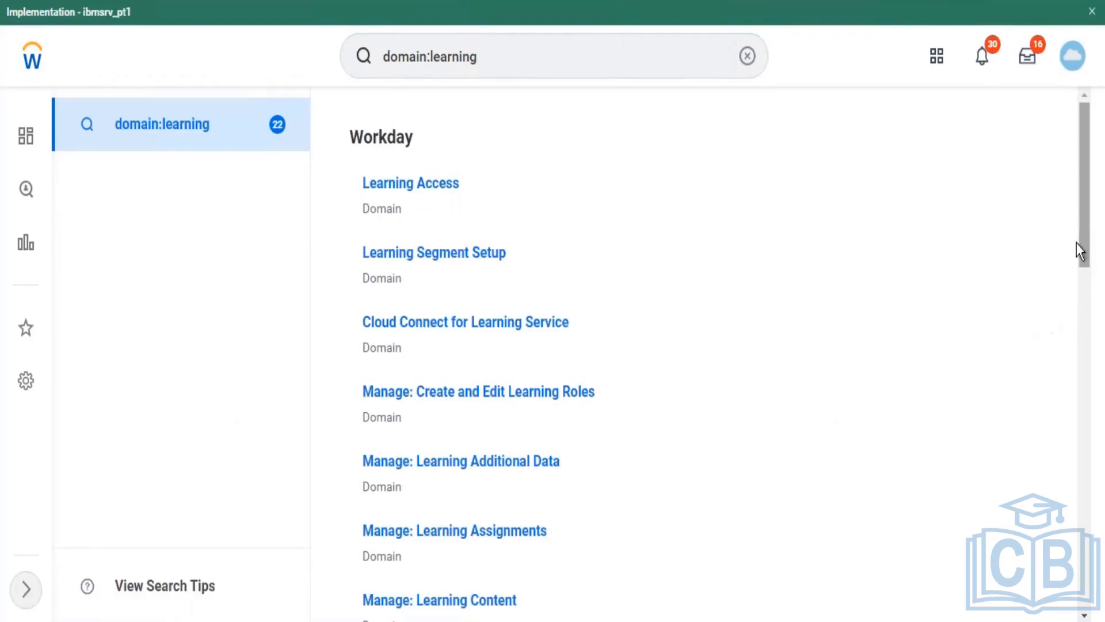
Step: Scroll down to the Set Up: Learning domain and open its actions and details
scroll(1084, 297, down, 12)
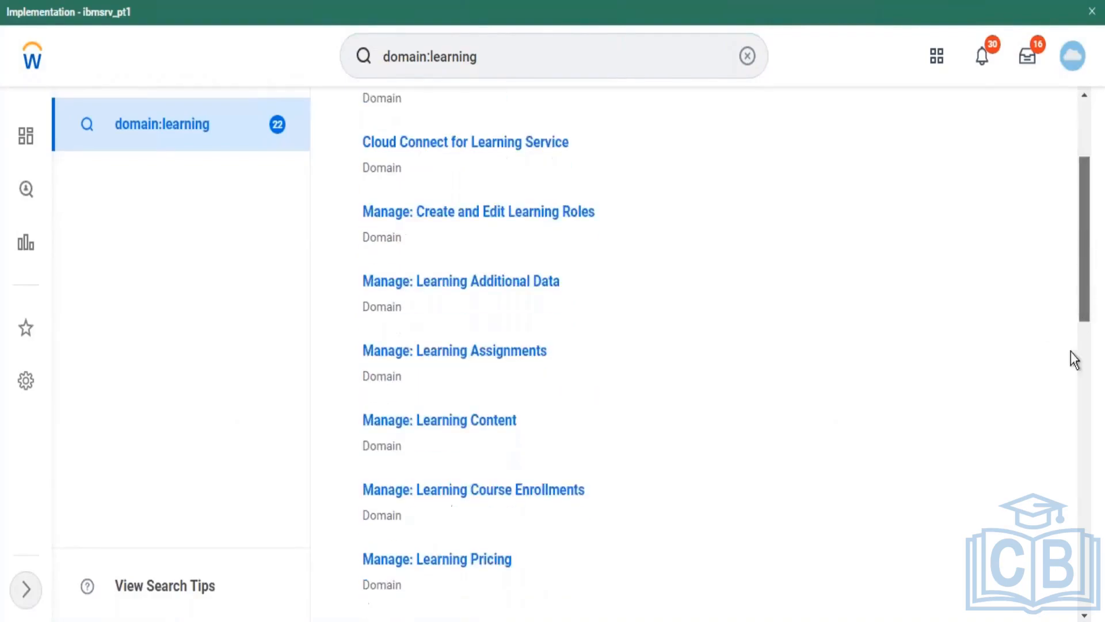
scroll(1054, 464, down, 3)
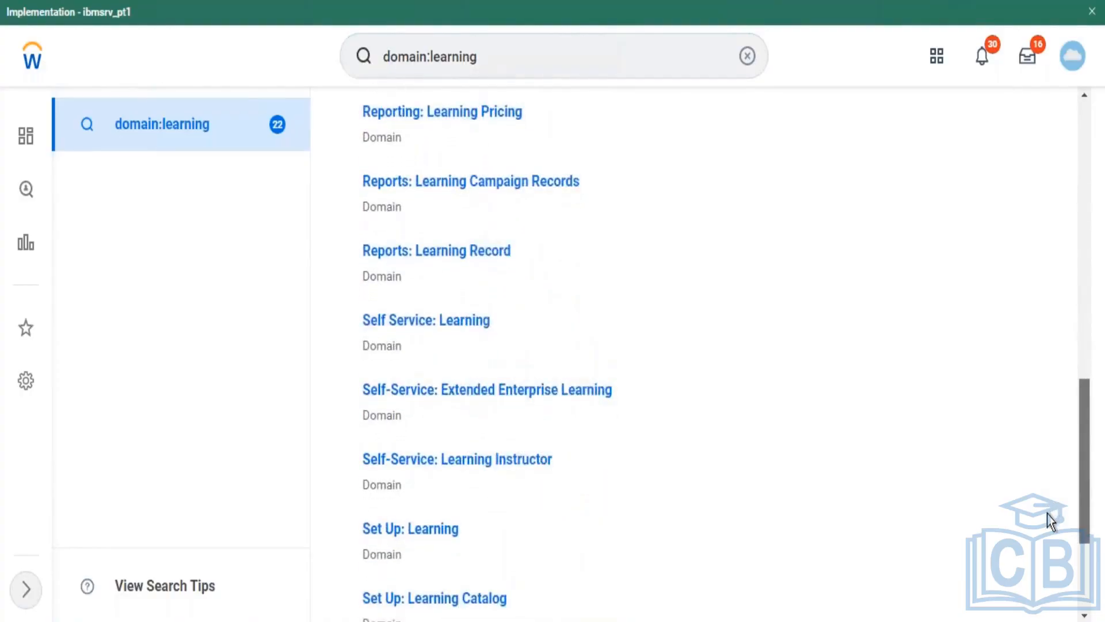
scroll(1048, 513, down, 1)
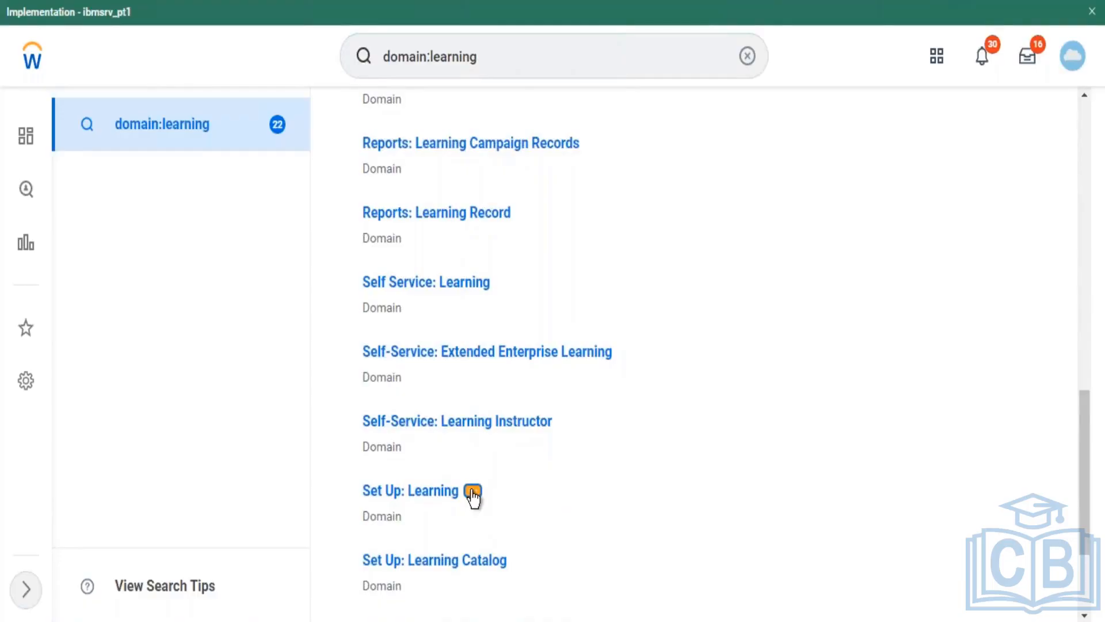
click(472, 493)
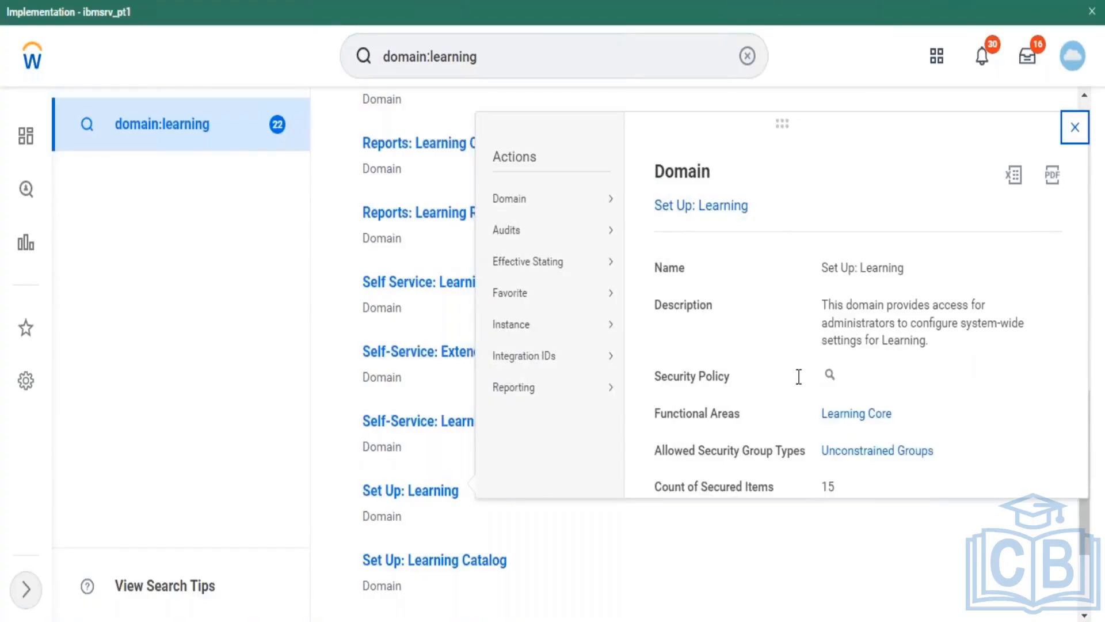
Step: Try adding All employees to Set Up: Learning permissions, drop the unmatched row, and save
mouse_move(547, 204)
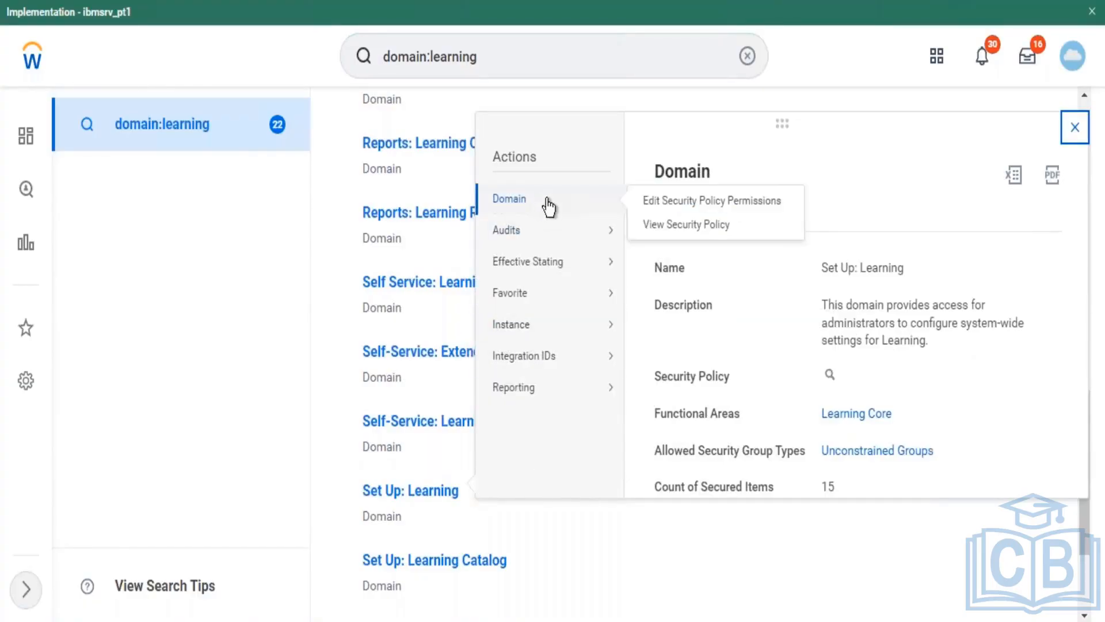
click(652, 202)
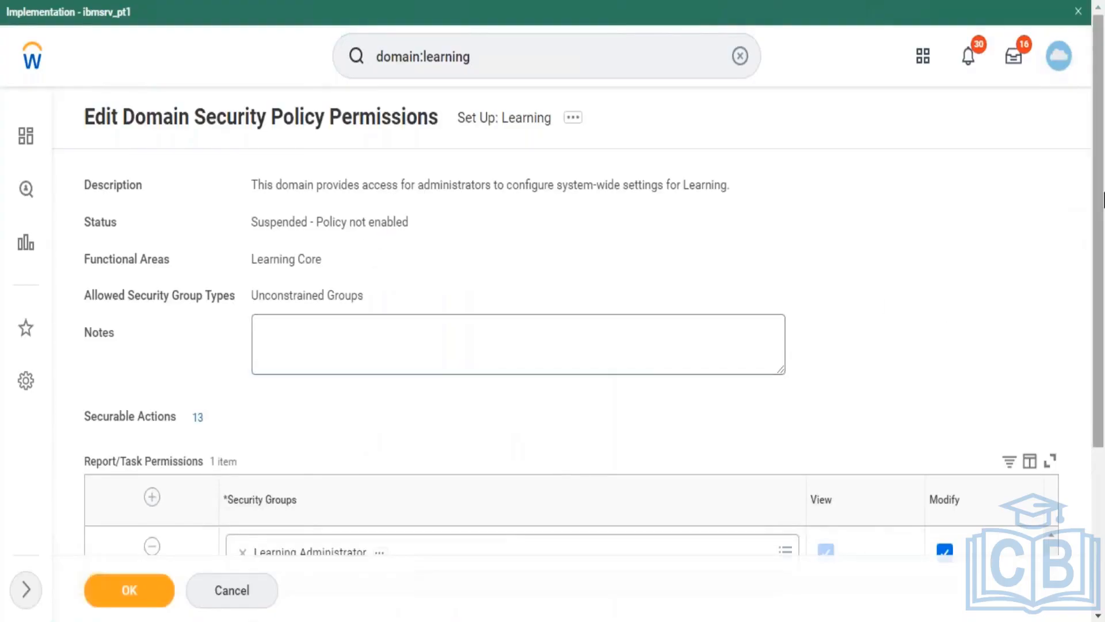
scroll(1086, 277, down, 3)
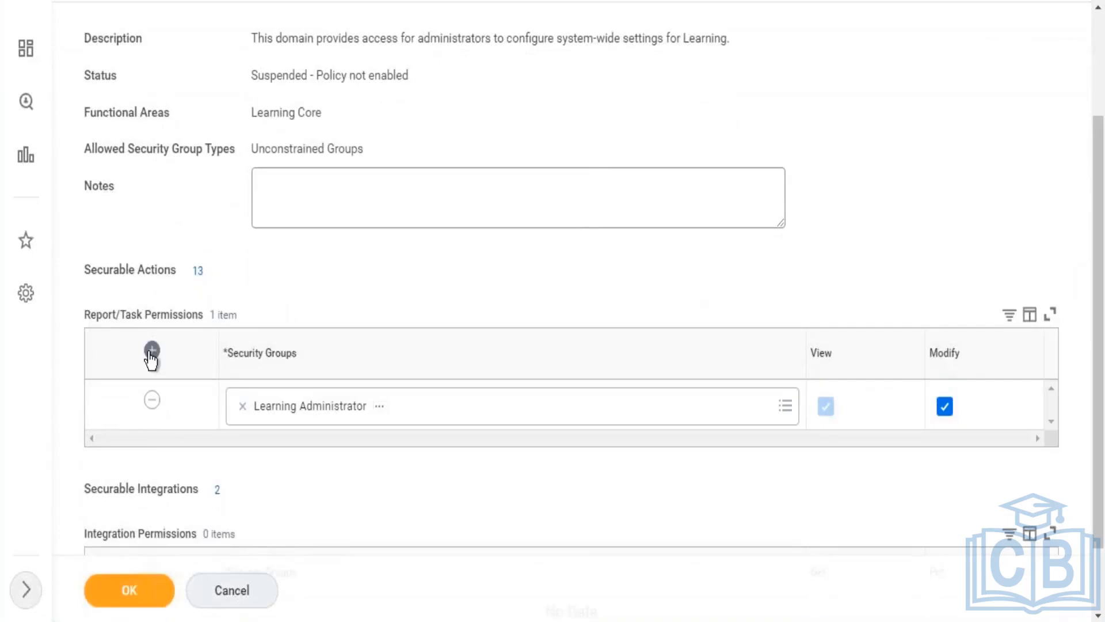
click(152, 350)
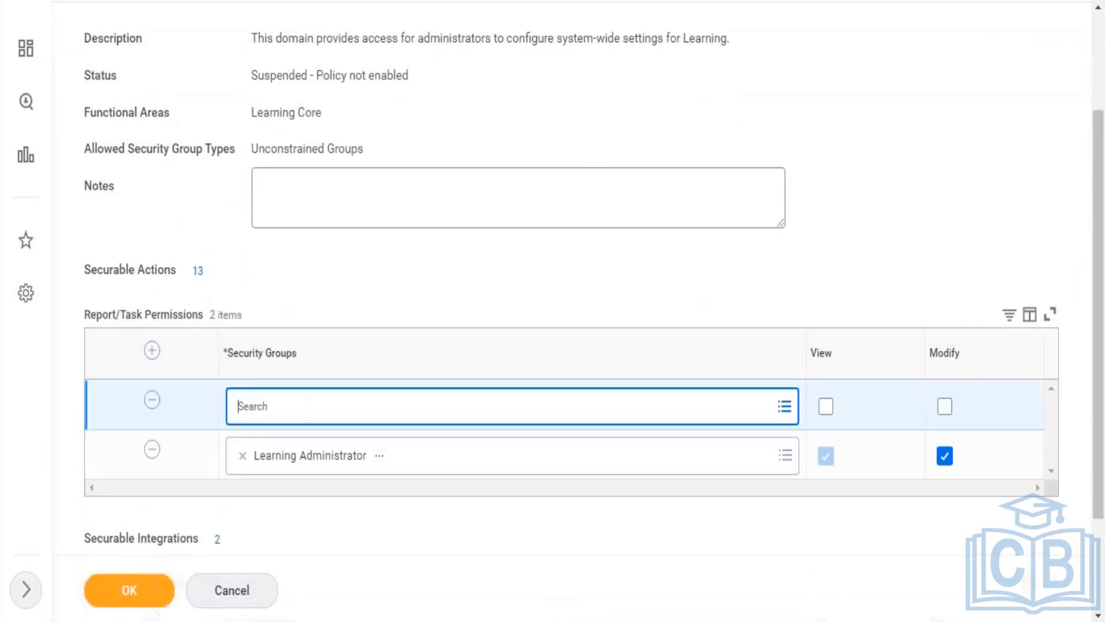
text(All)
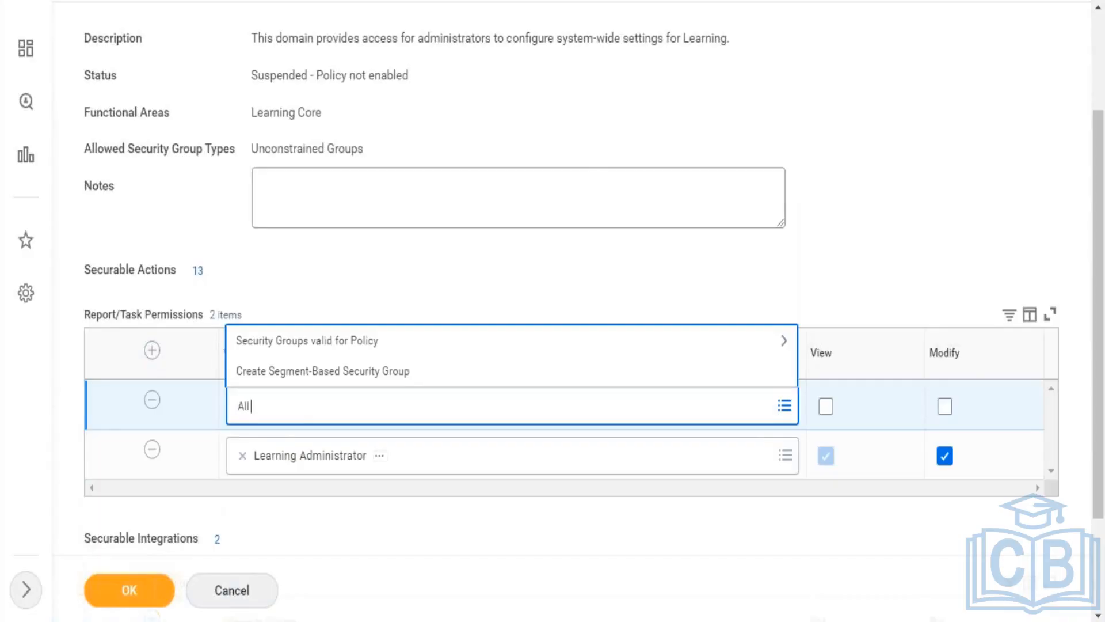
text( employees)
key(Return)
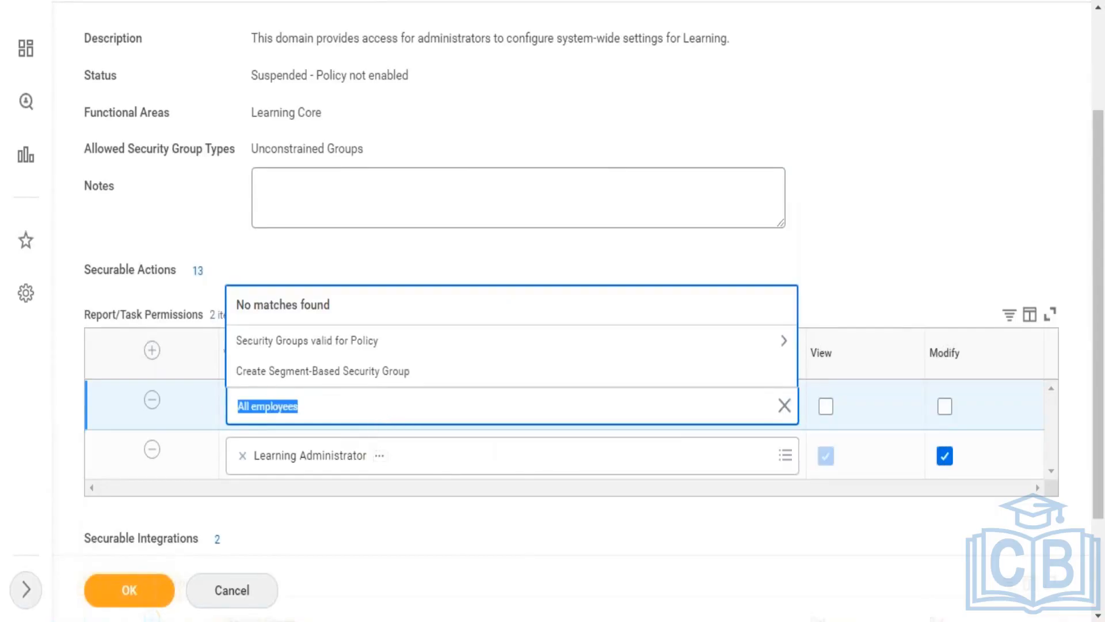
click(161, 403)
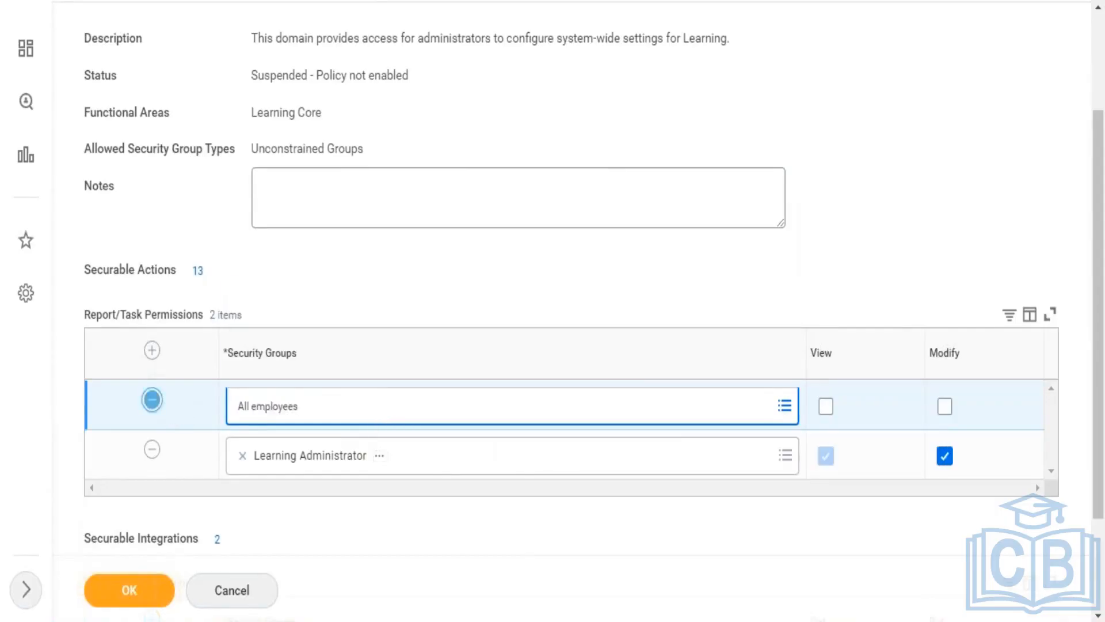
click(152, 399)
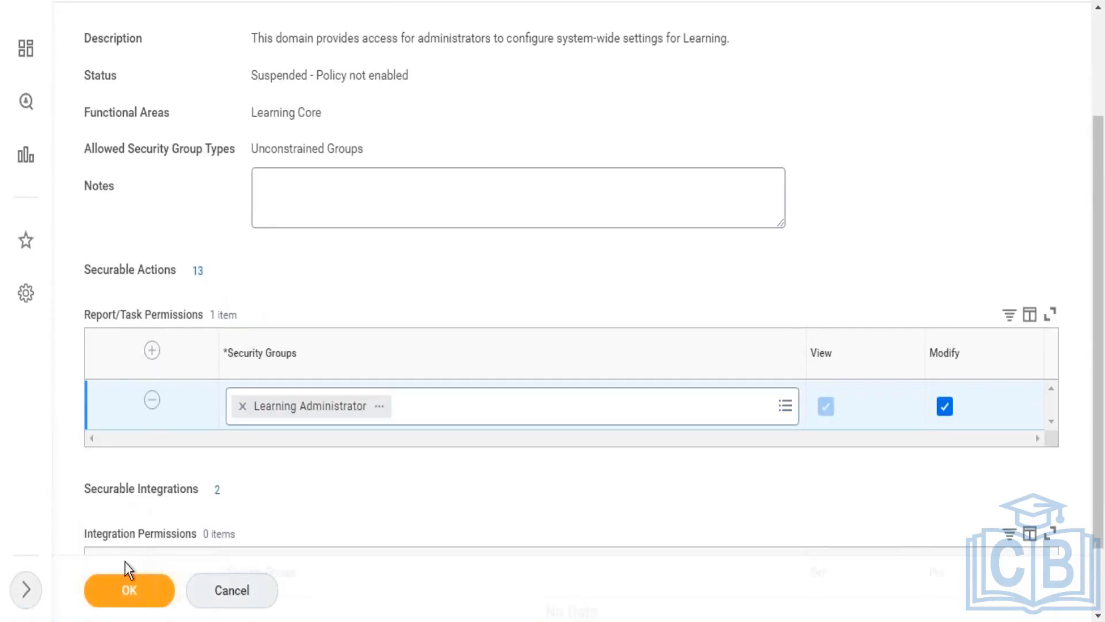
click(136, 602)
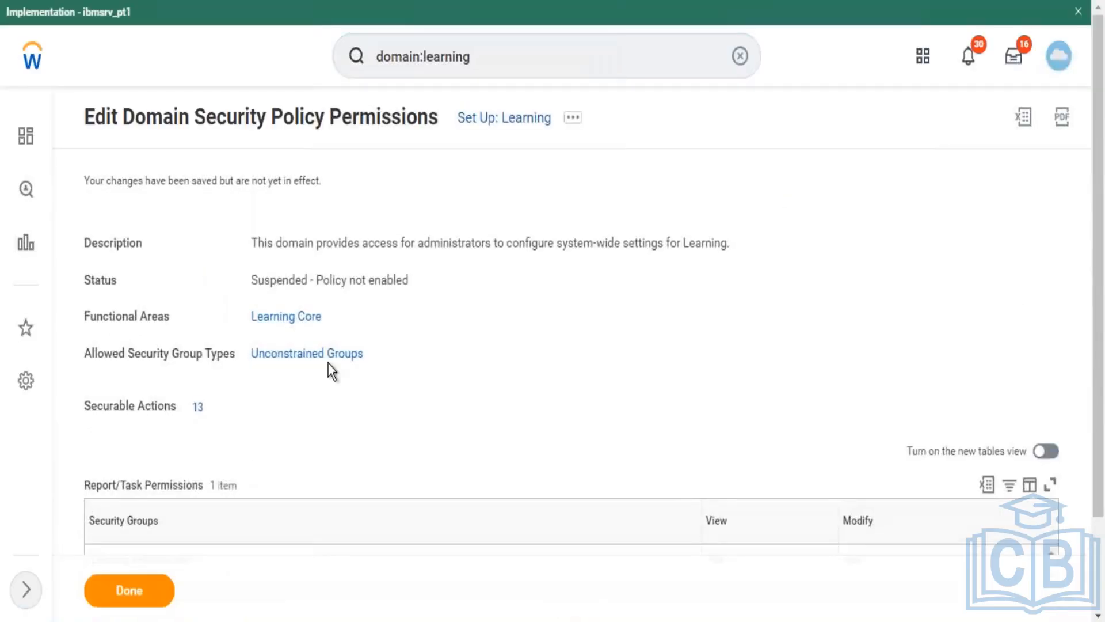
Step: Enable the Set Up: Learning domain security policy with confirmation
click(580, 120)
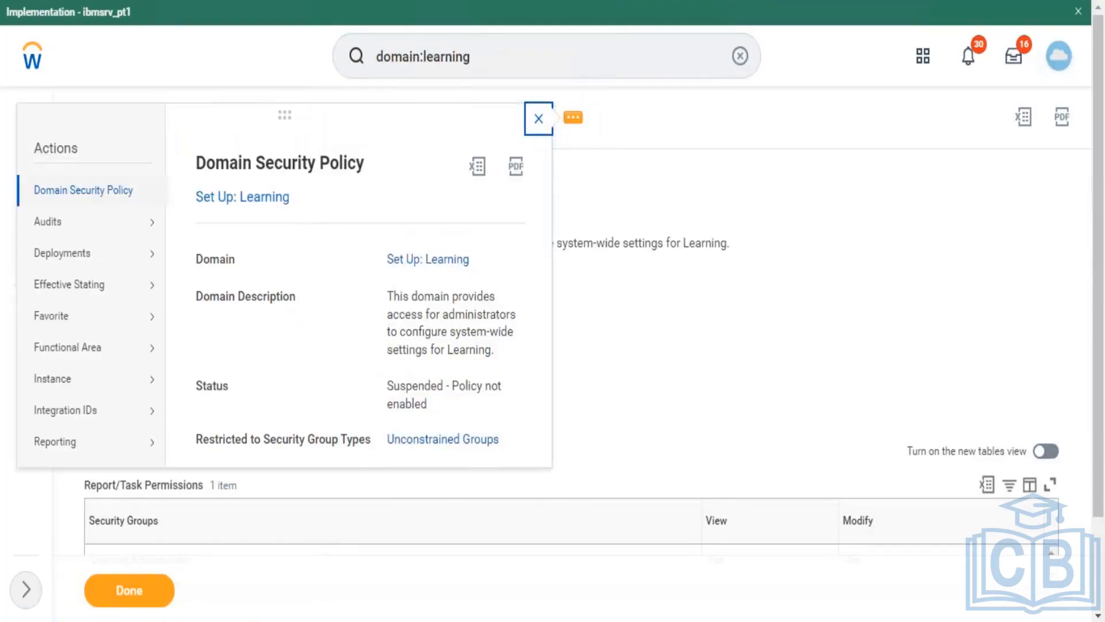
mouse_move(103, 190)
click(196, 215)
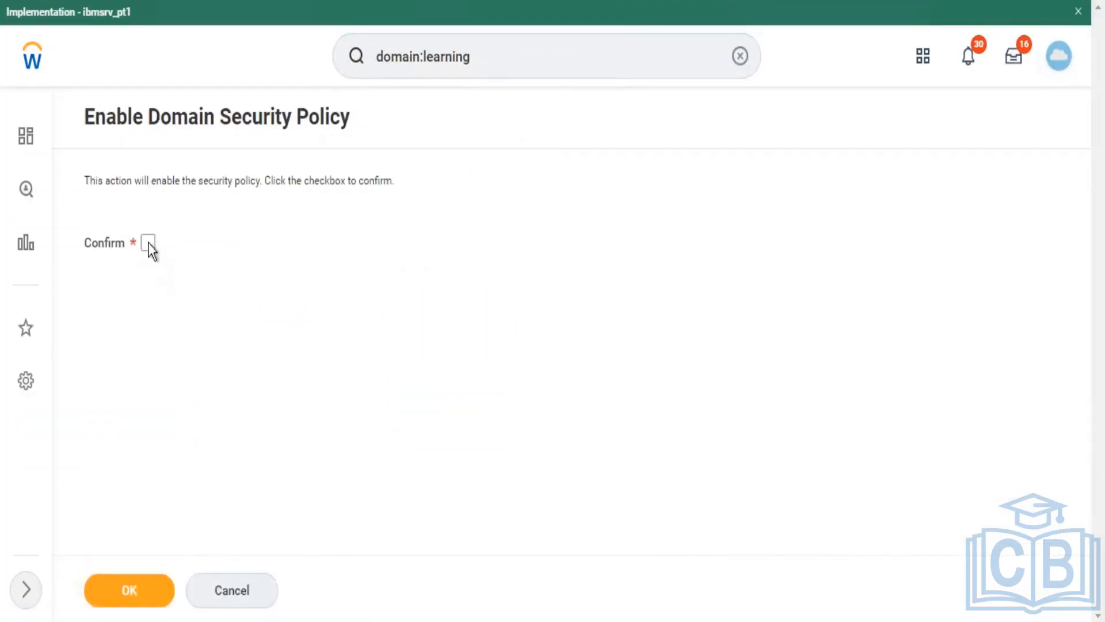
click(148, 243)
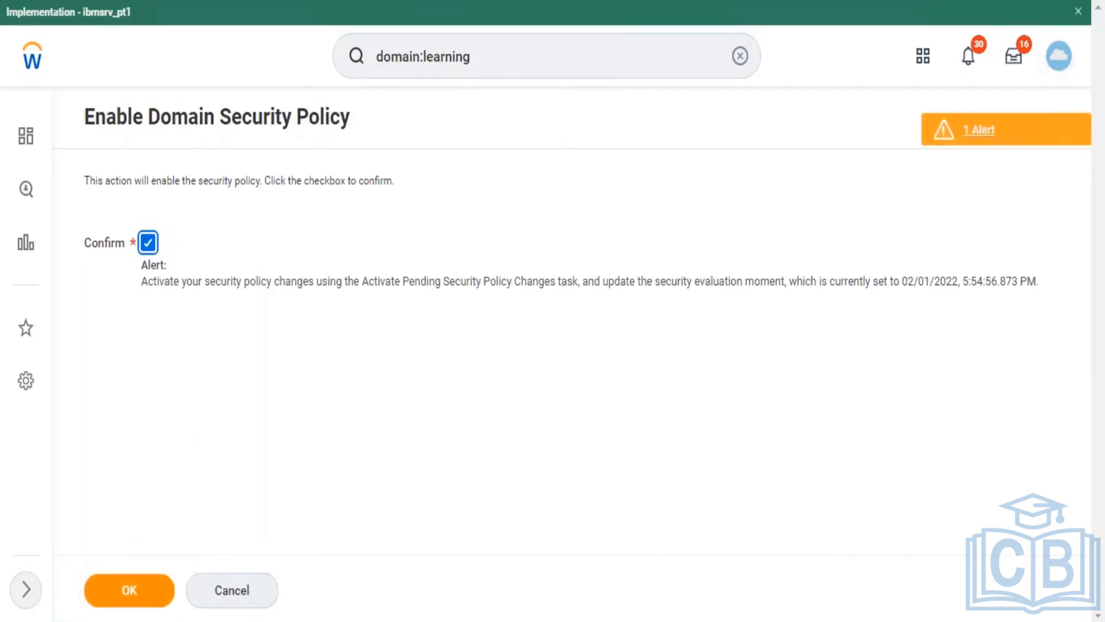
click(129, 590)
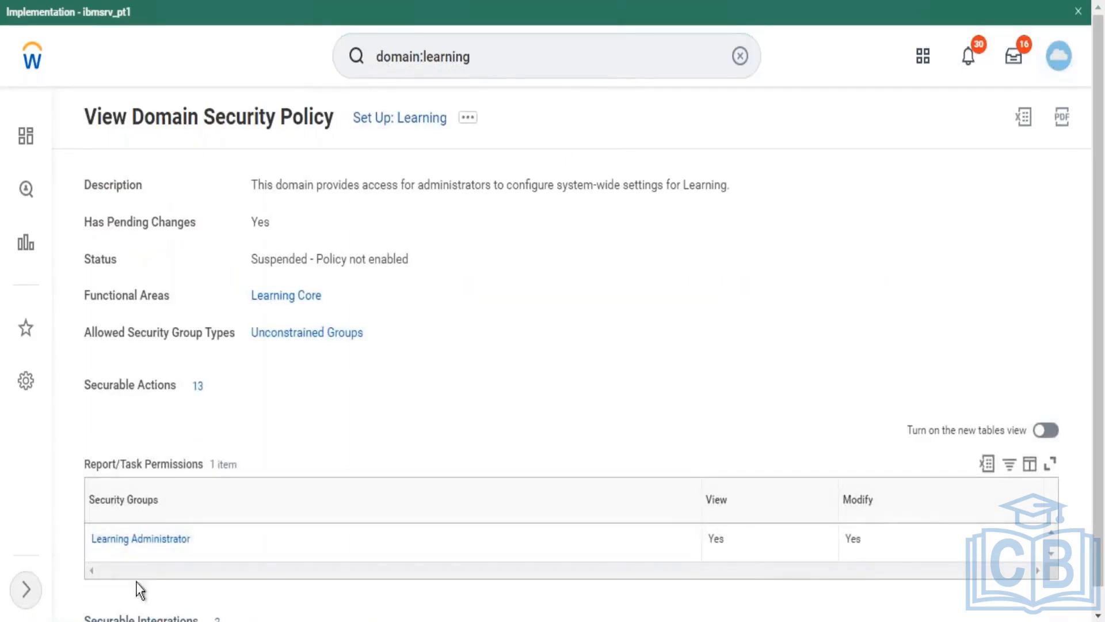
click(468, 120)
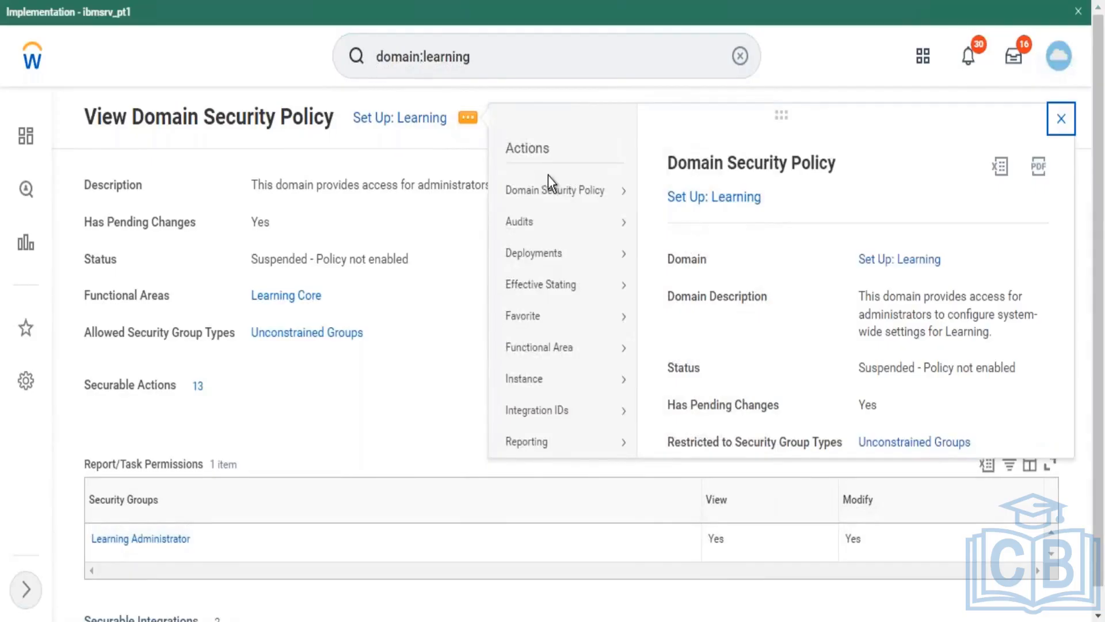
Step: Add Employee As Self (Canada and the United States - WD9 Conversion) with View access to Set Up: Learning
mouse_move(593, 196)
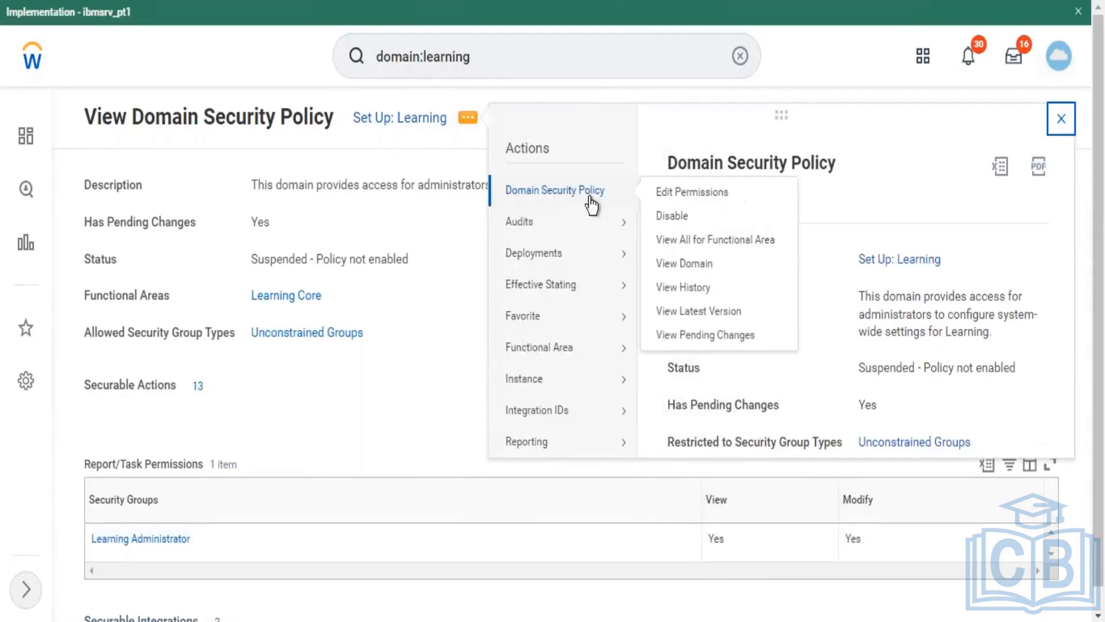
click(680, 197)
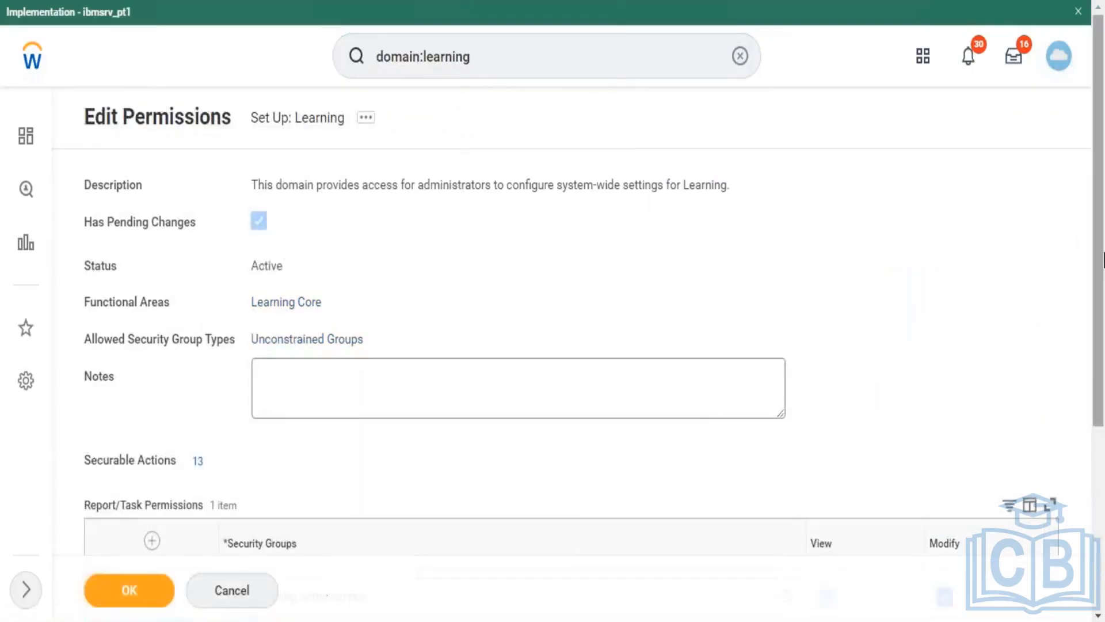
scroll(1092, 328, down, 3)
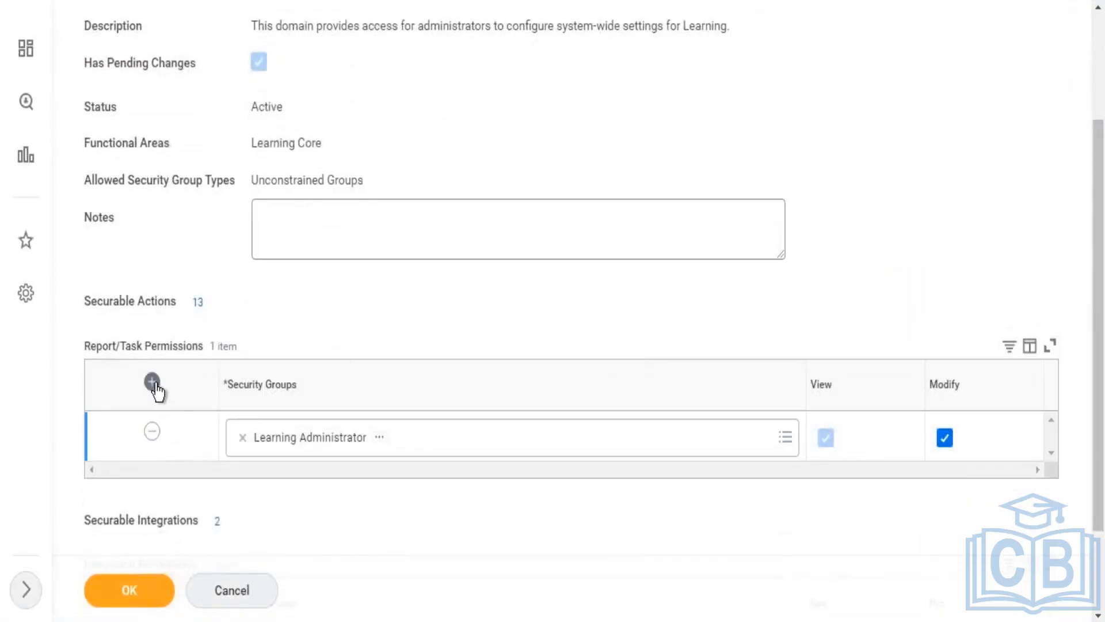
click(153, 383)
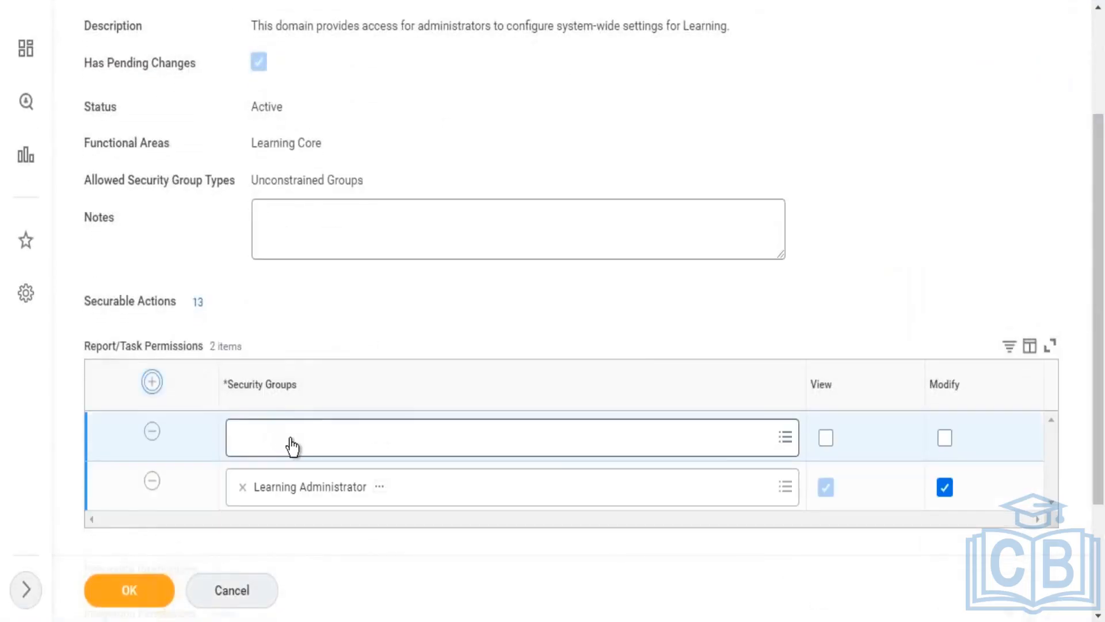
click(291, 447)
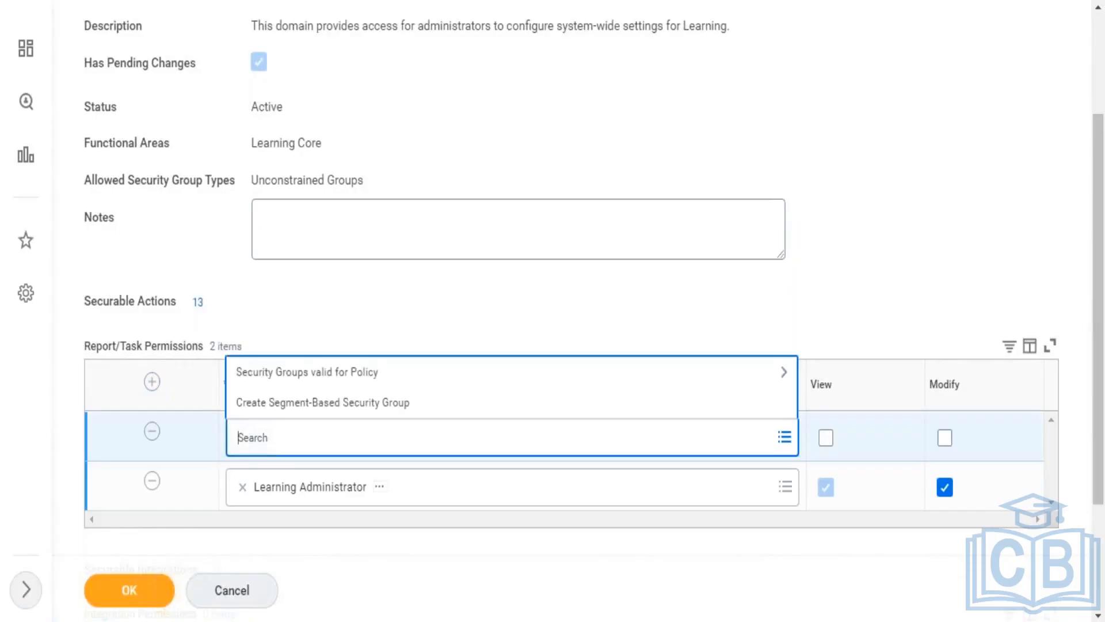
text(Employee)
key(Return)
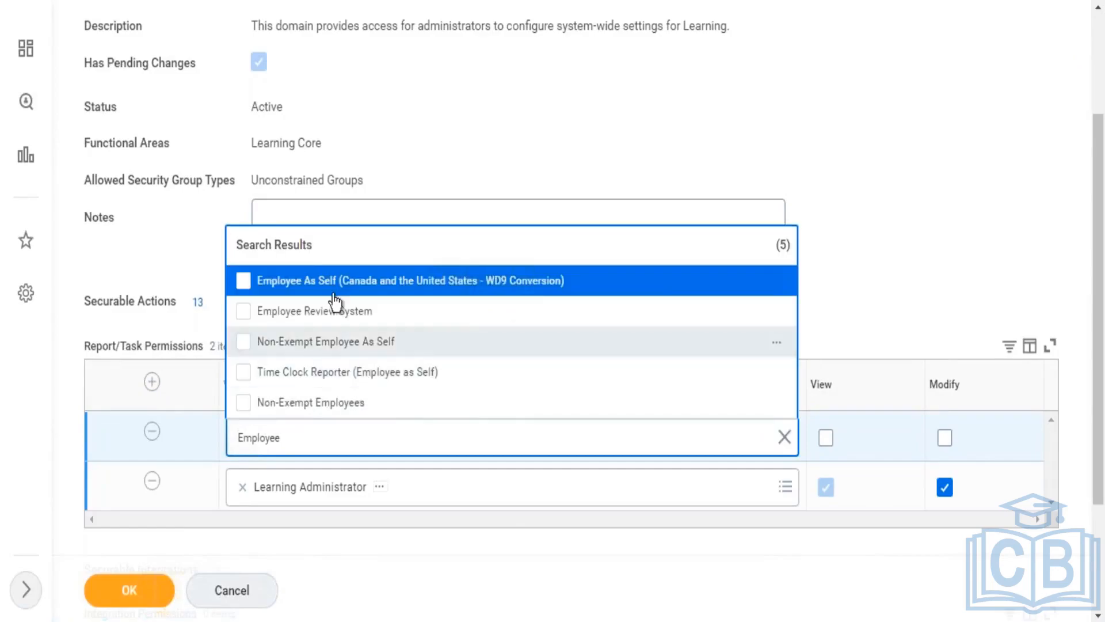
click(286, 290)
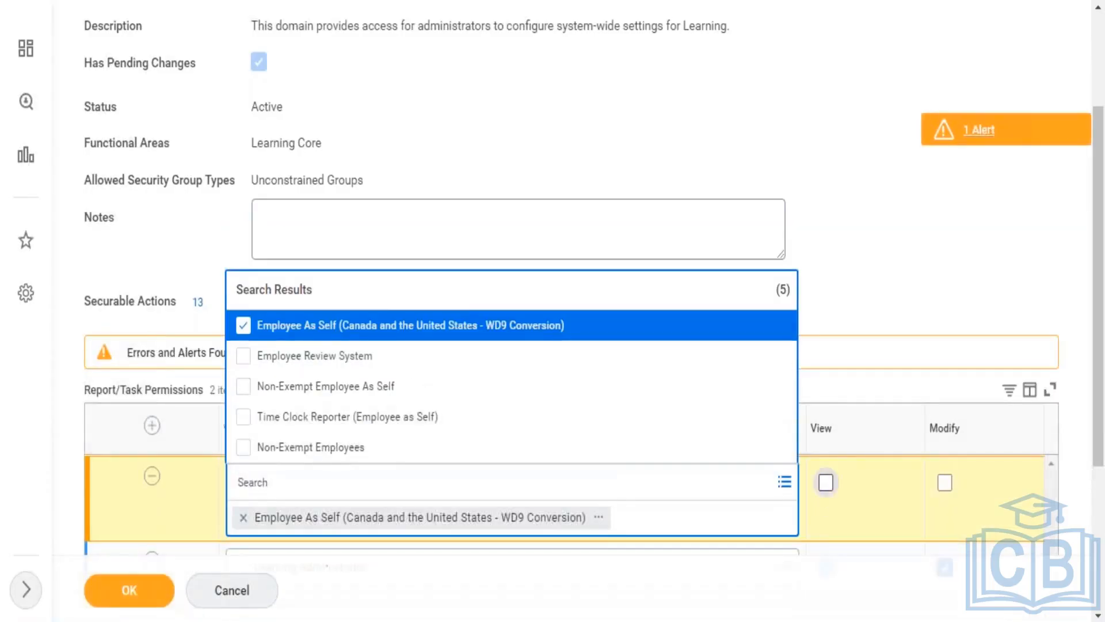
click(826, 483)
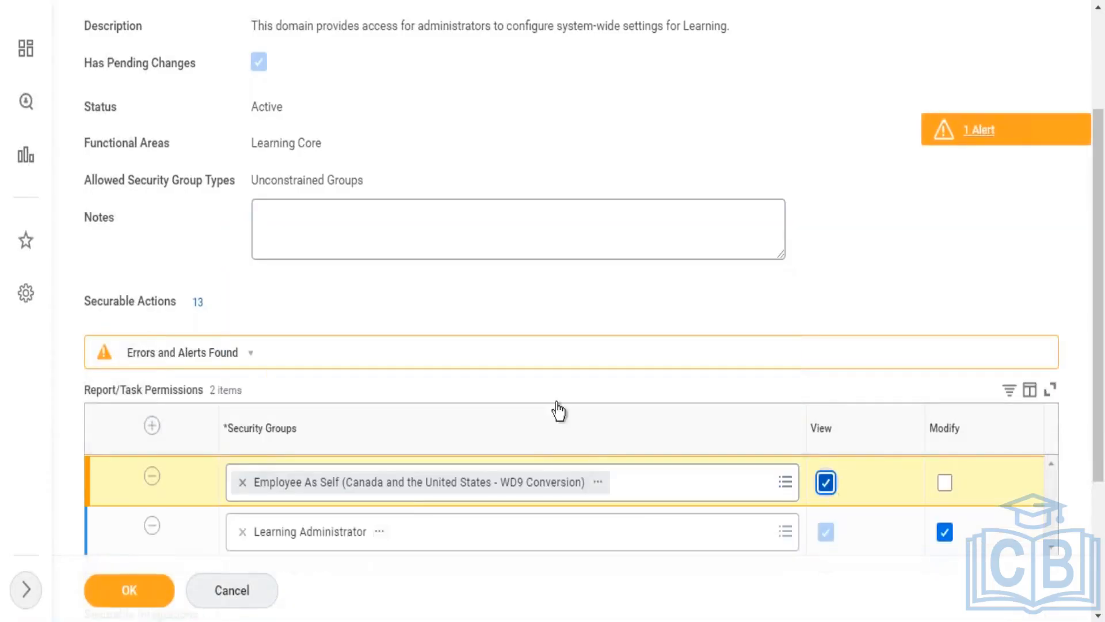
click(136, 599)
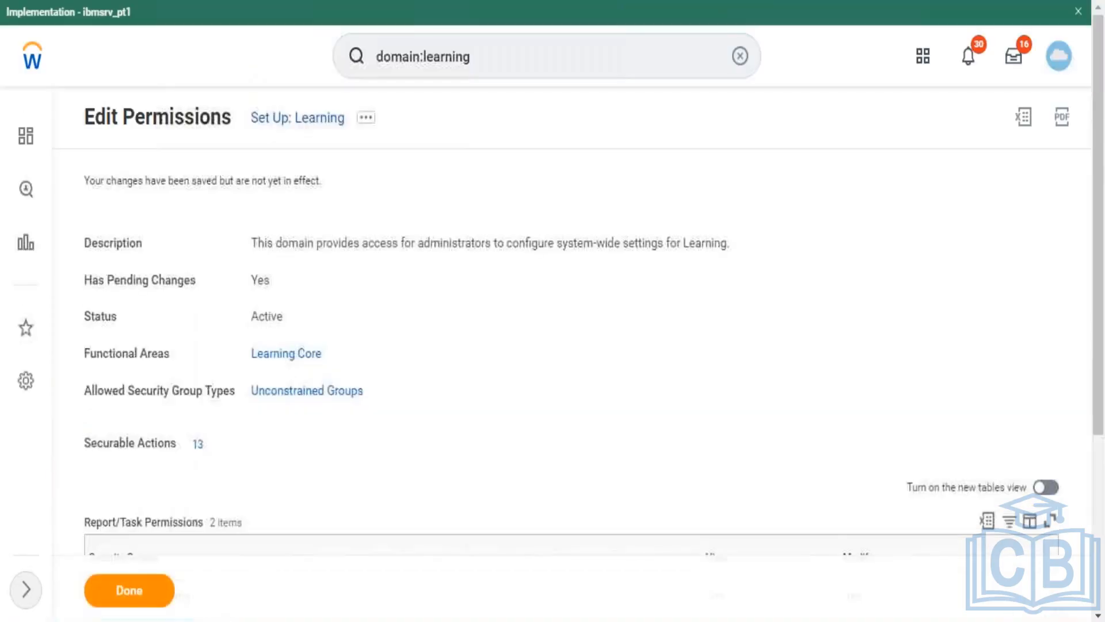
Step: Open Activate Pending Security Policy Changes and enter the comment Tsttest
click(501, 65)
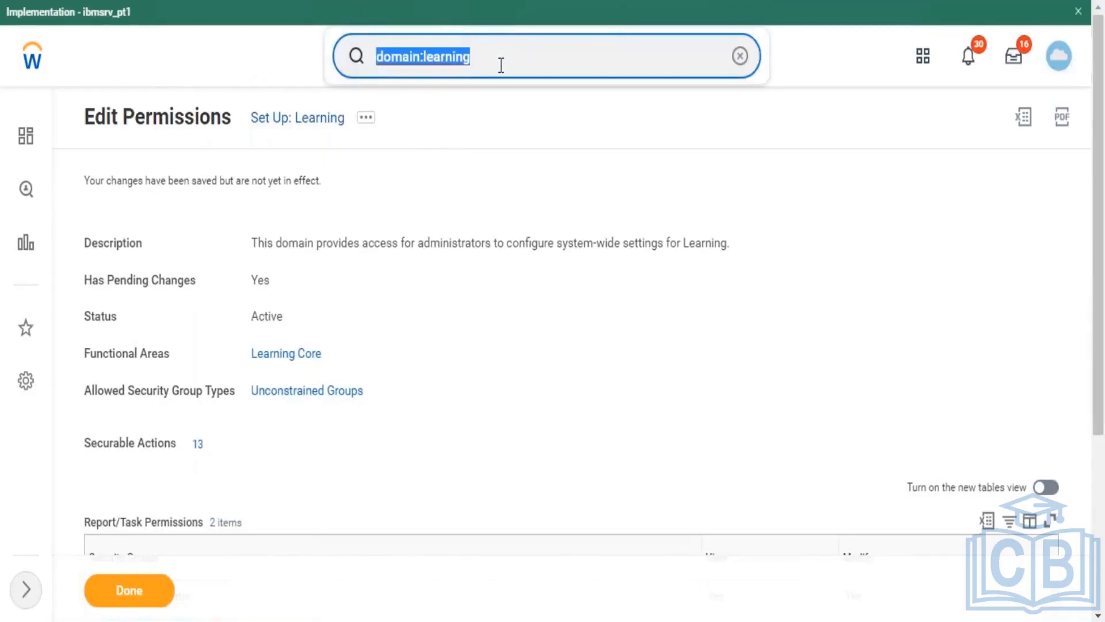
text(Activate)
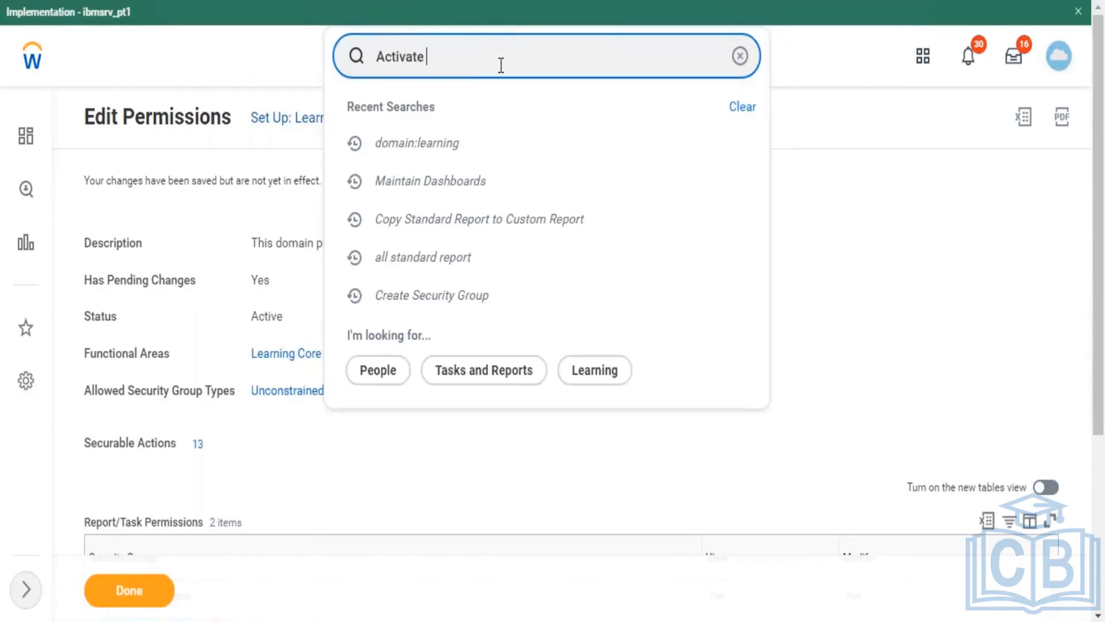
text( pending)
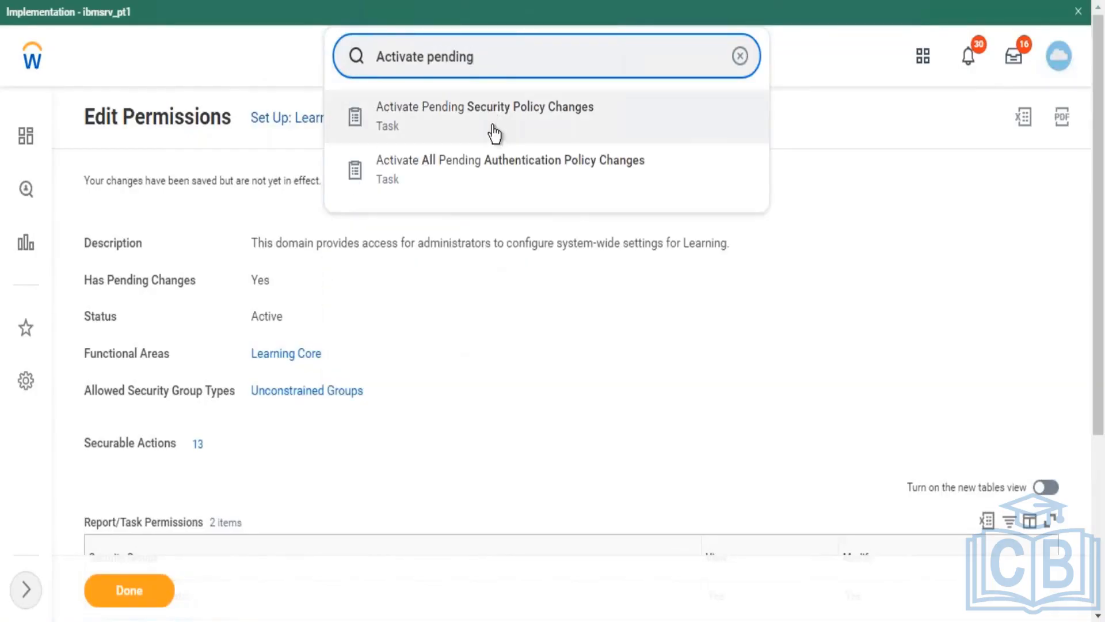
click(492, 122)
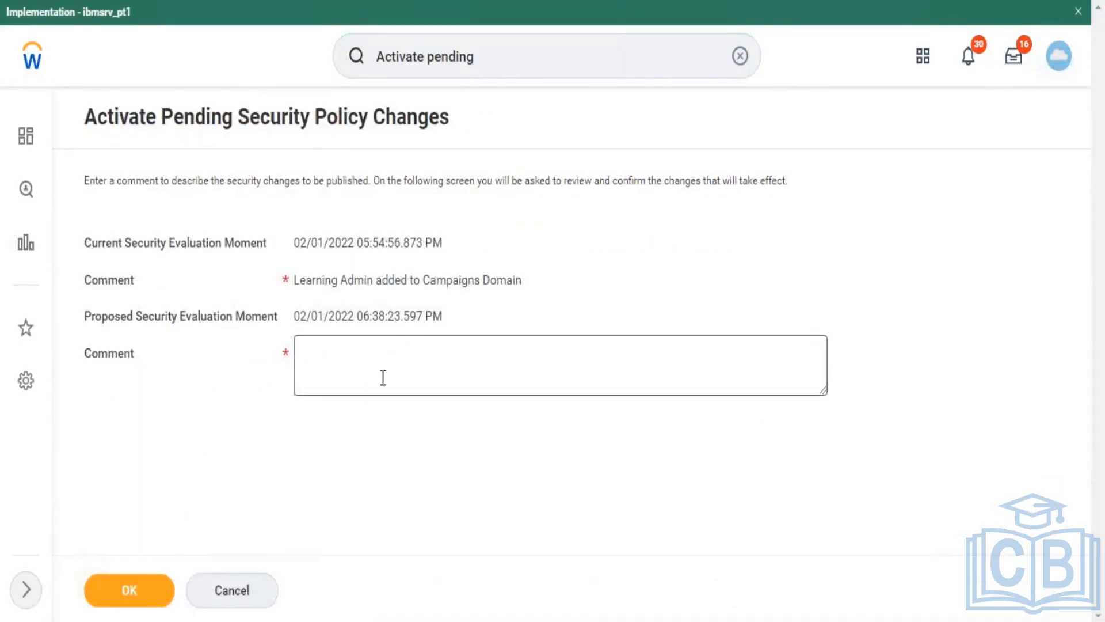
click(383, 378)
text(T)
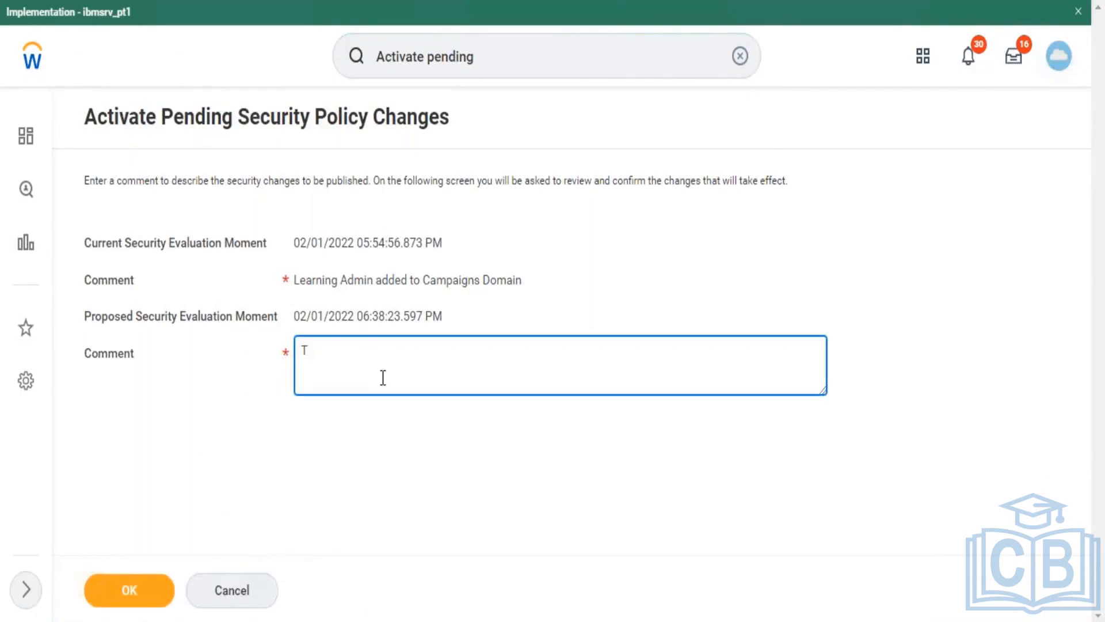
text(sttest)
key(ctrl+a)
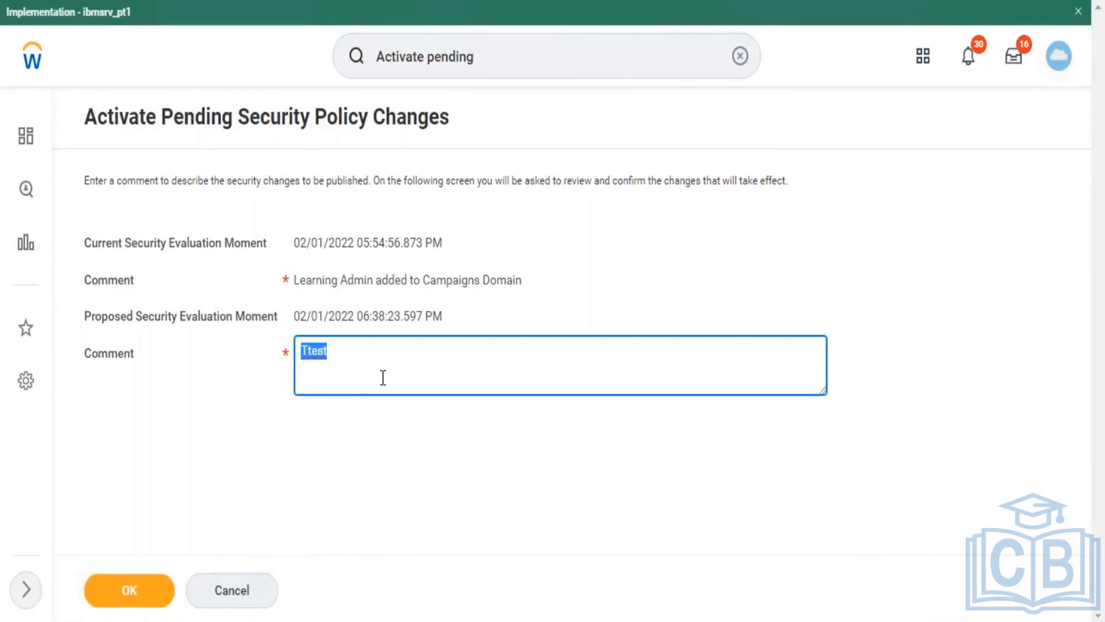
click(115, 599)
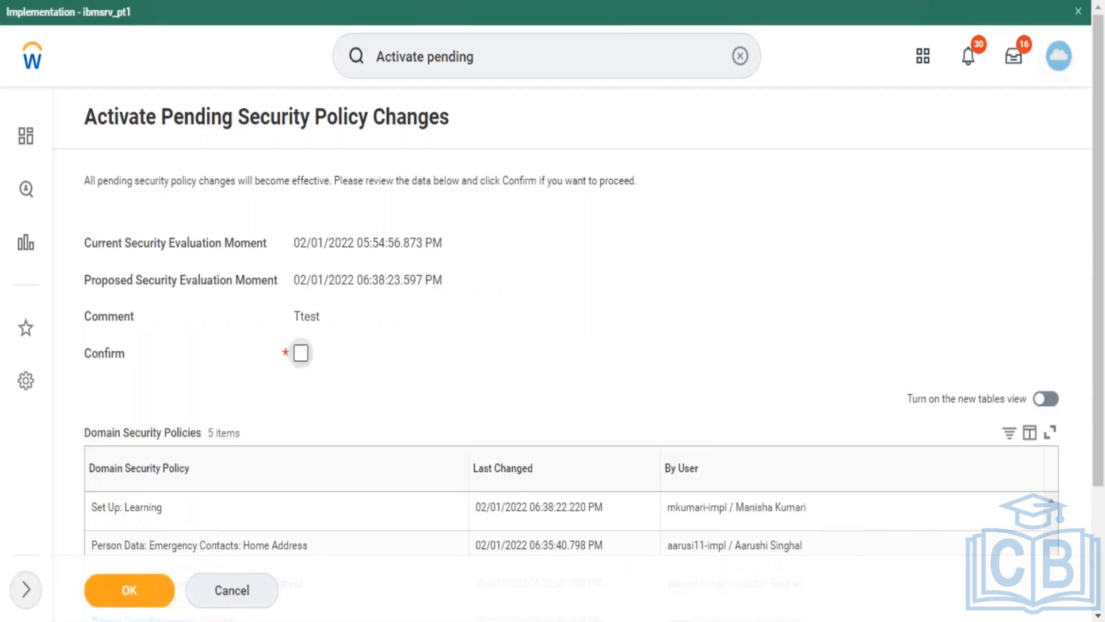
Step: Confirm and activate the pending security policy changes
click(301, 353)
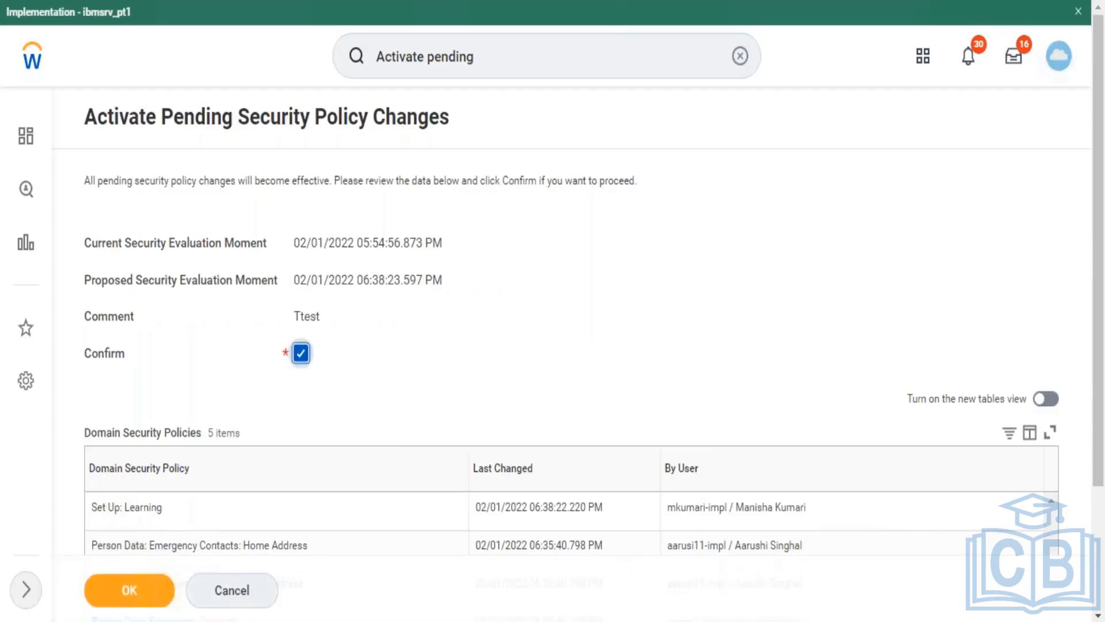
click(133, 593)
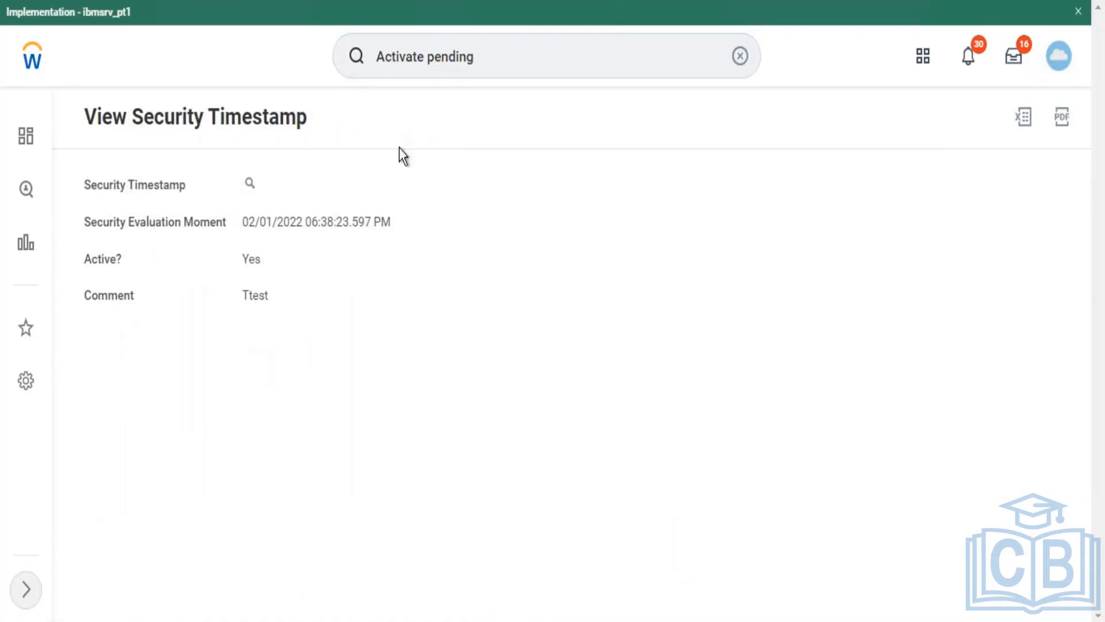
click(509, 55)
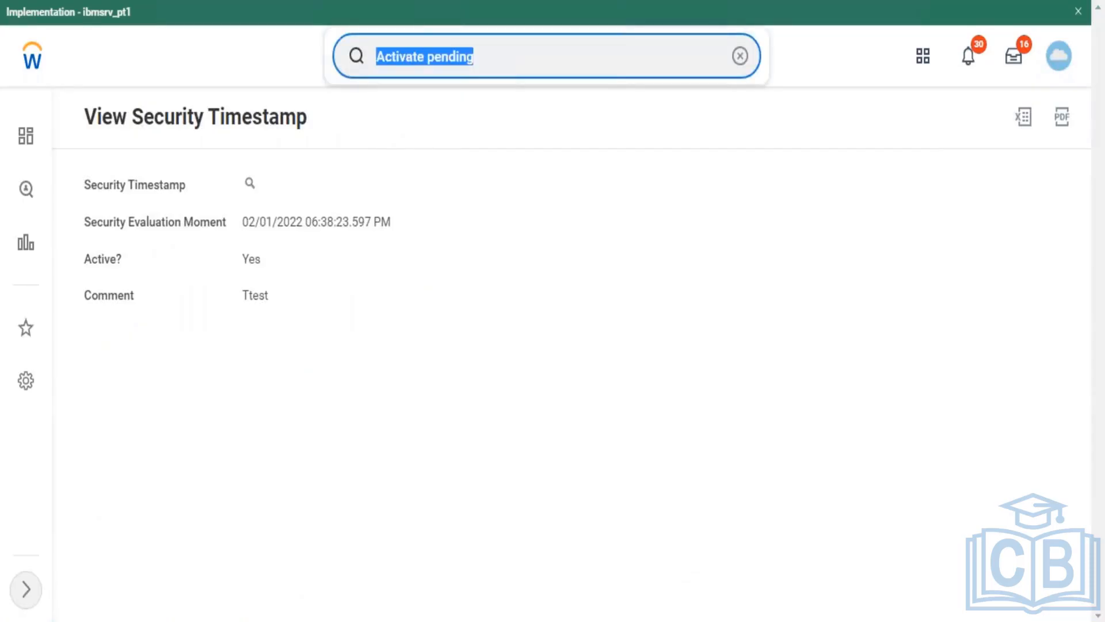
Step: Search domain:setup learning and open the Learning Segment Setup domain page
text(domain)
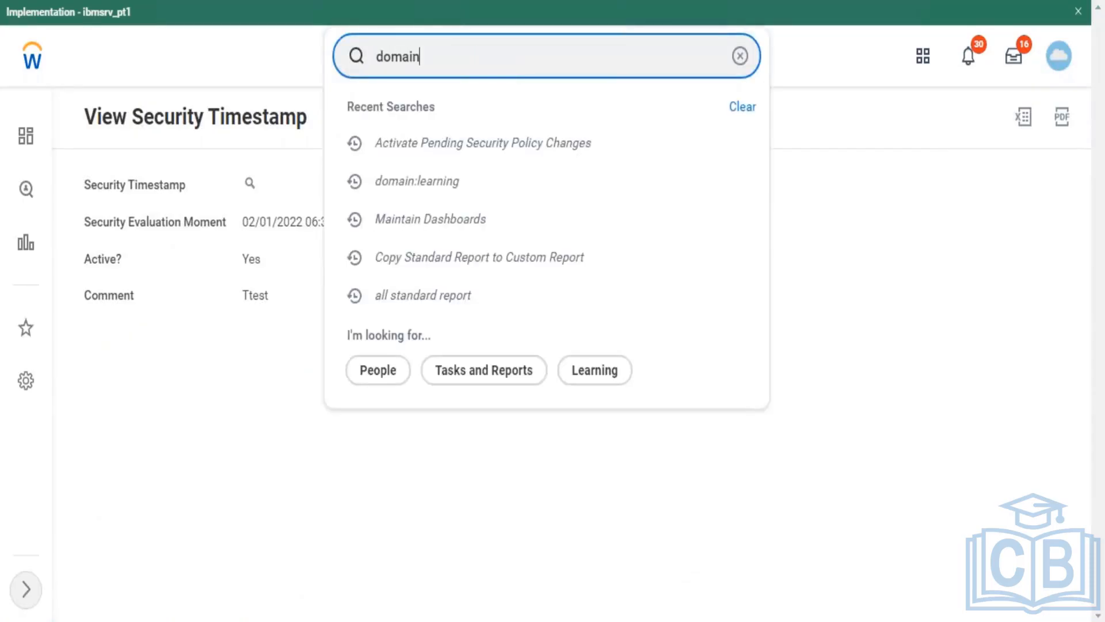
text(:set)
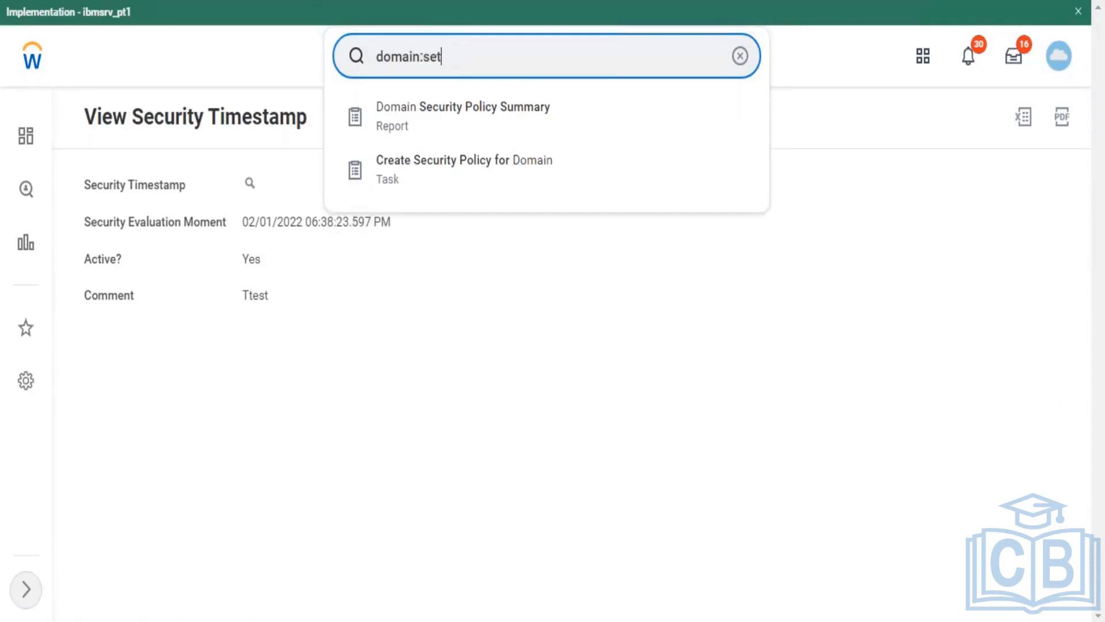
text(up learning)
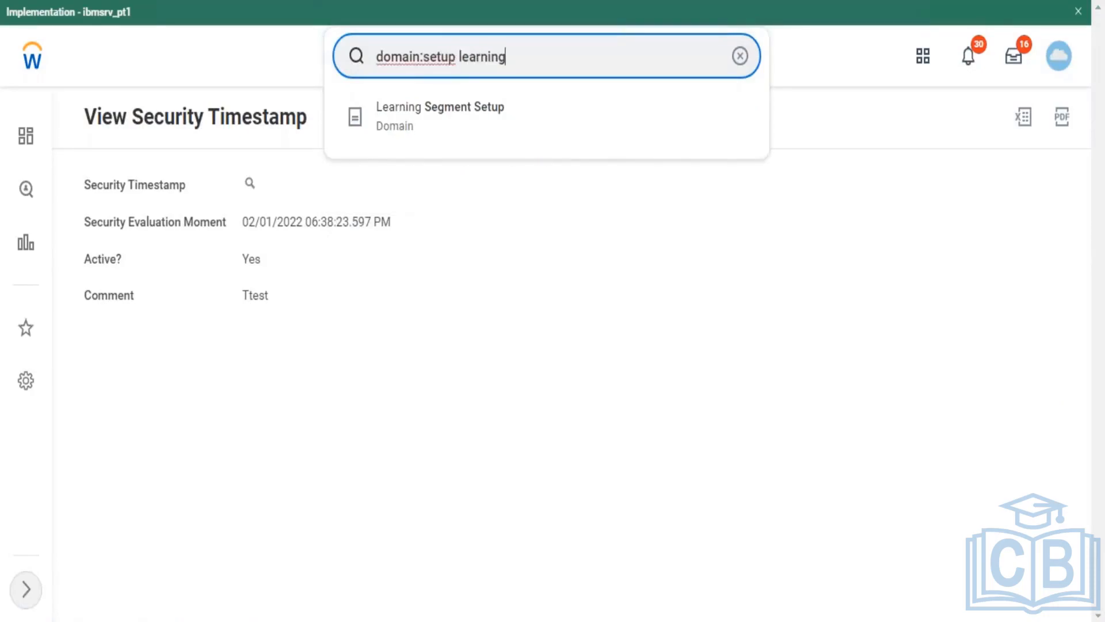
key(Return)
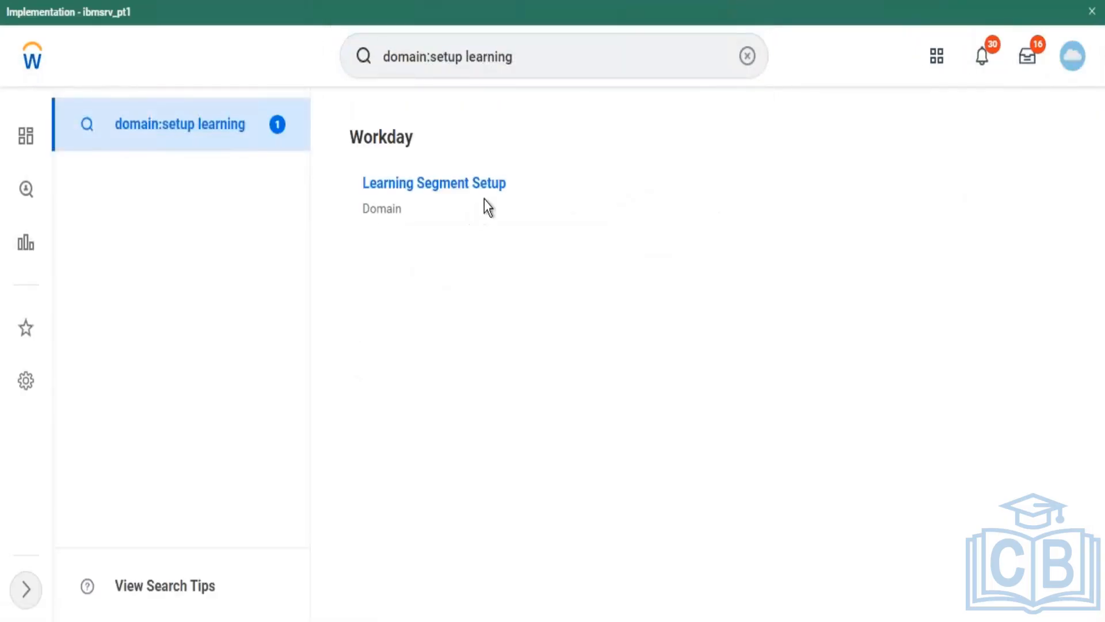
mouse_move(502, 185)
click(520, 185)
mouse_move(552, 257)
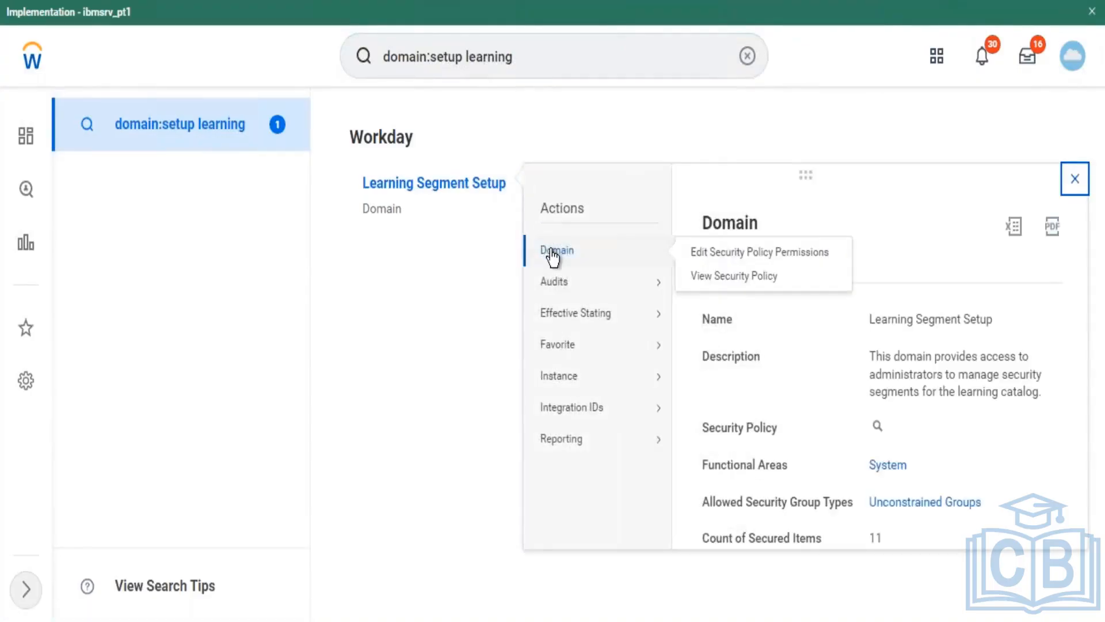
click(442, 184)
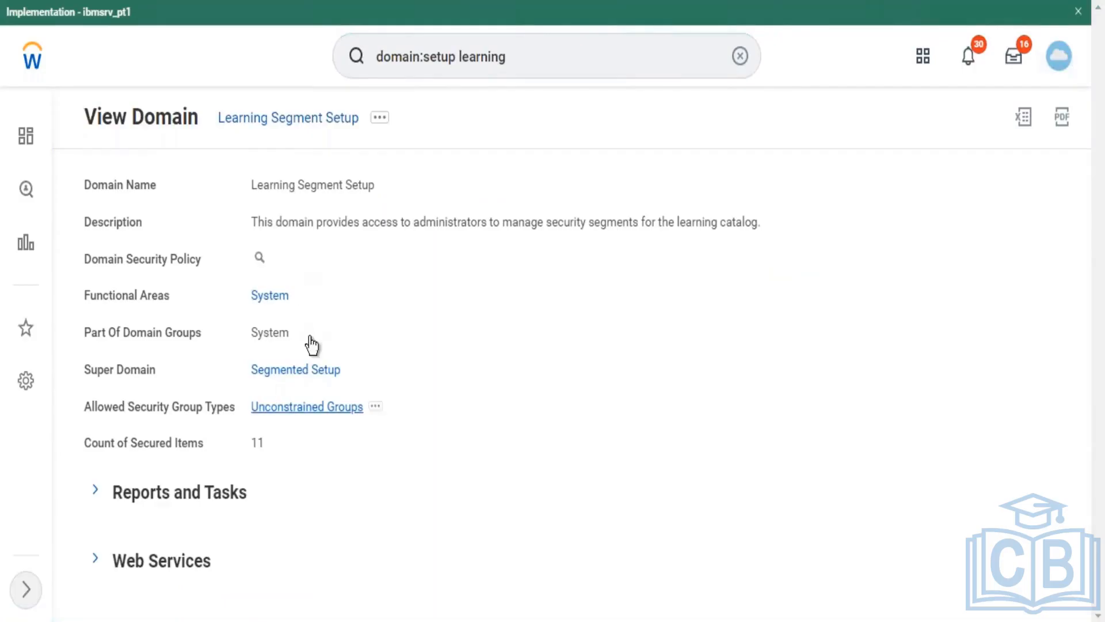
click(275, 259)
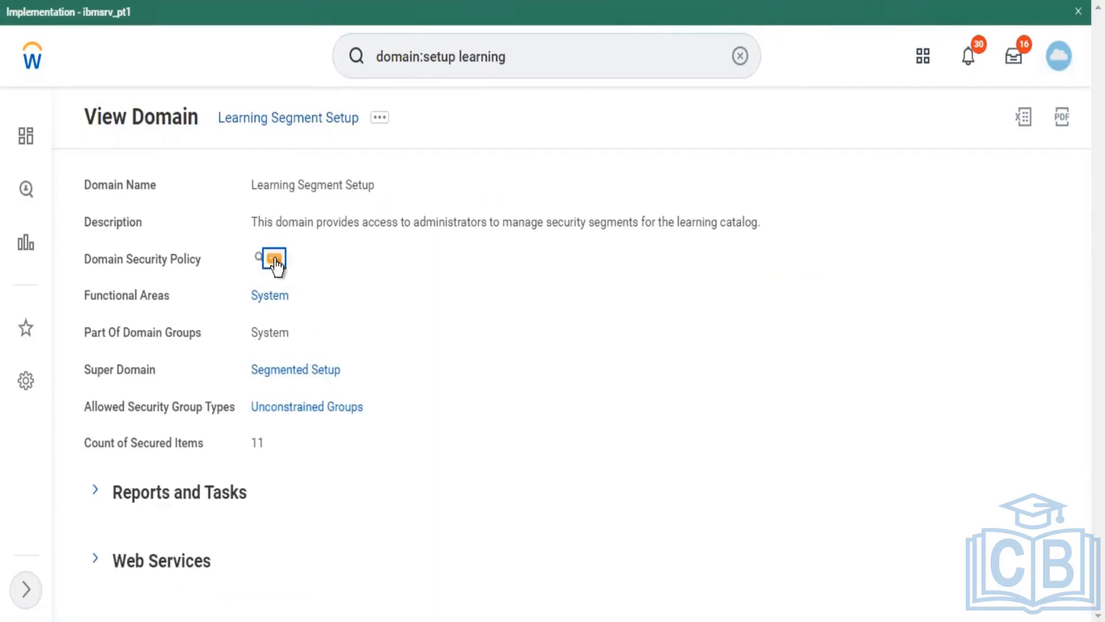
Step: Enable the Learning Segment Setup domain security policy, confirming the change
mouse_move(313, 331)
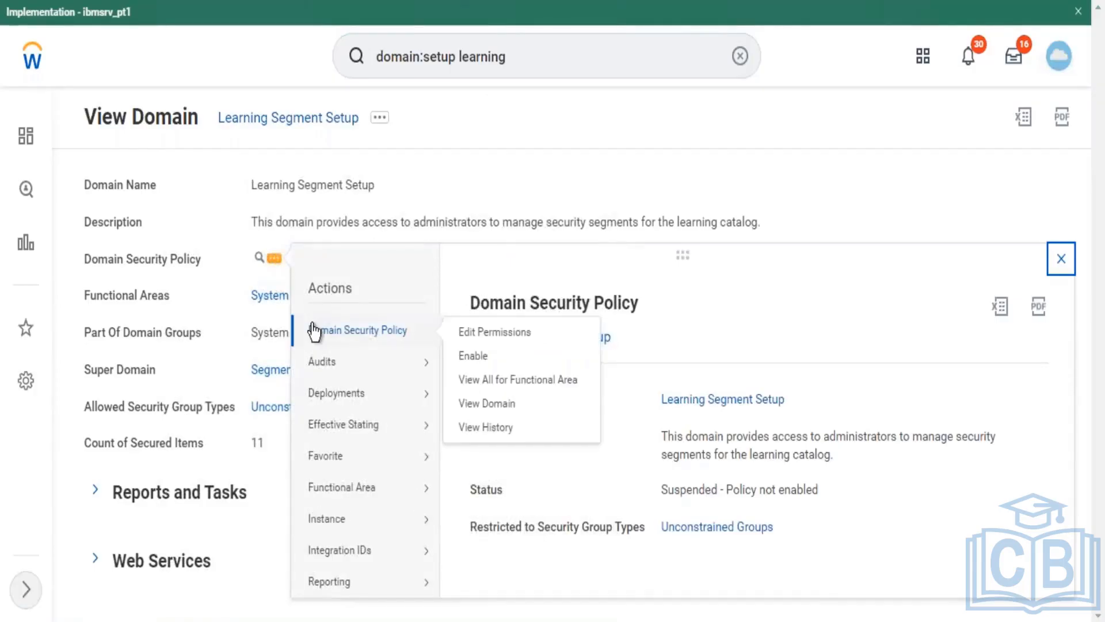
click(480, 358)
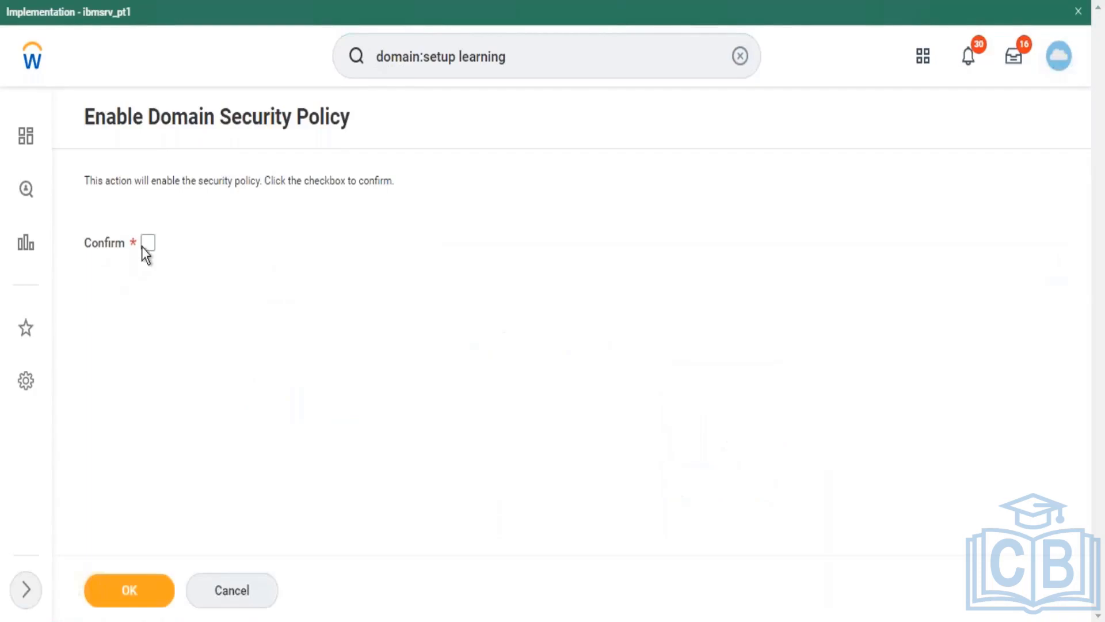
click(144, 246)
click(129, 590)
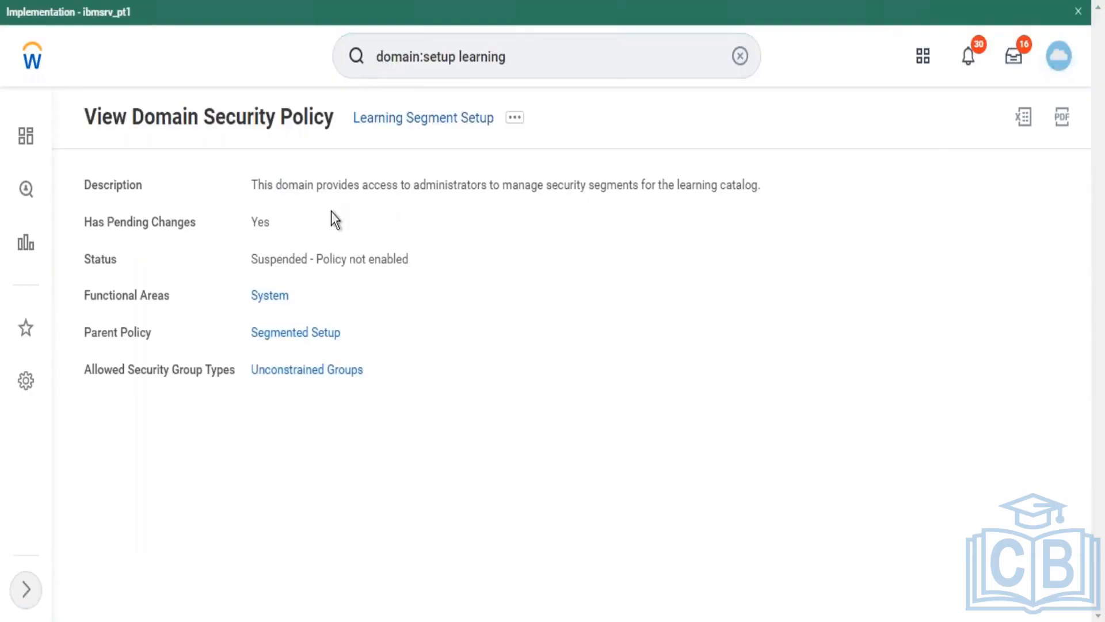
drag(252, 184, 763, 183)
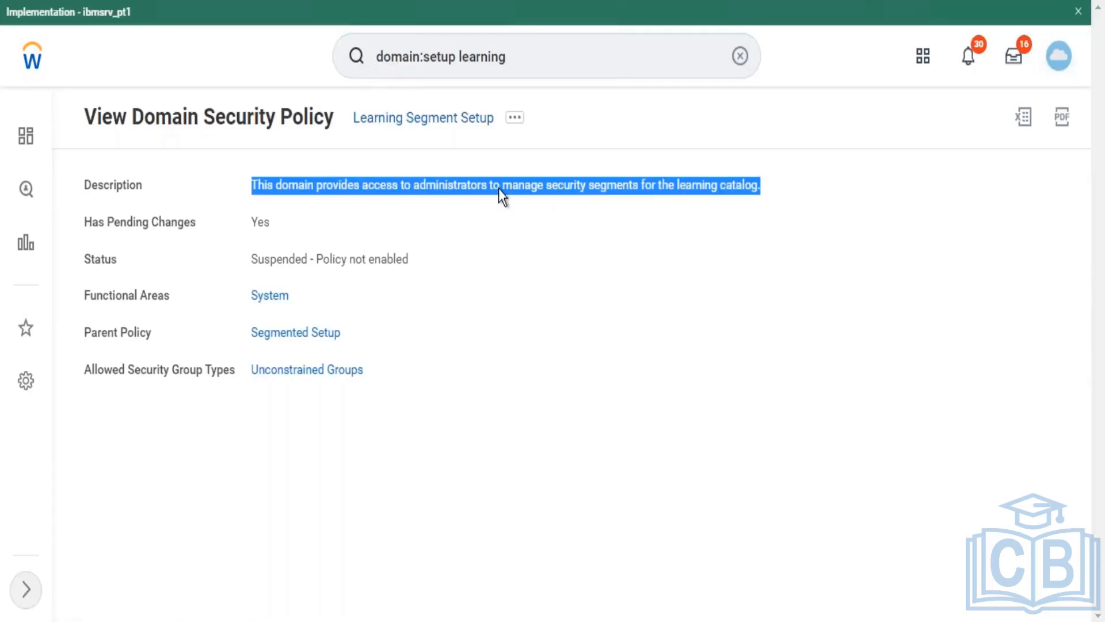
Step: Search 'domain:learning' and open the Set Up: Learning domain from the results
click(520, 62)
key(BackSpace)
key(BackSpace)
key(BackSpace)
key(BackSpace)
key(BackSpace)
key(BackSpace)
key(BackSpace)
key(BackSpace)
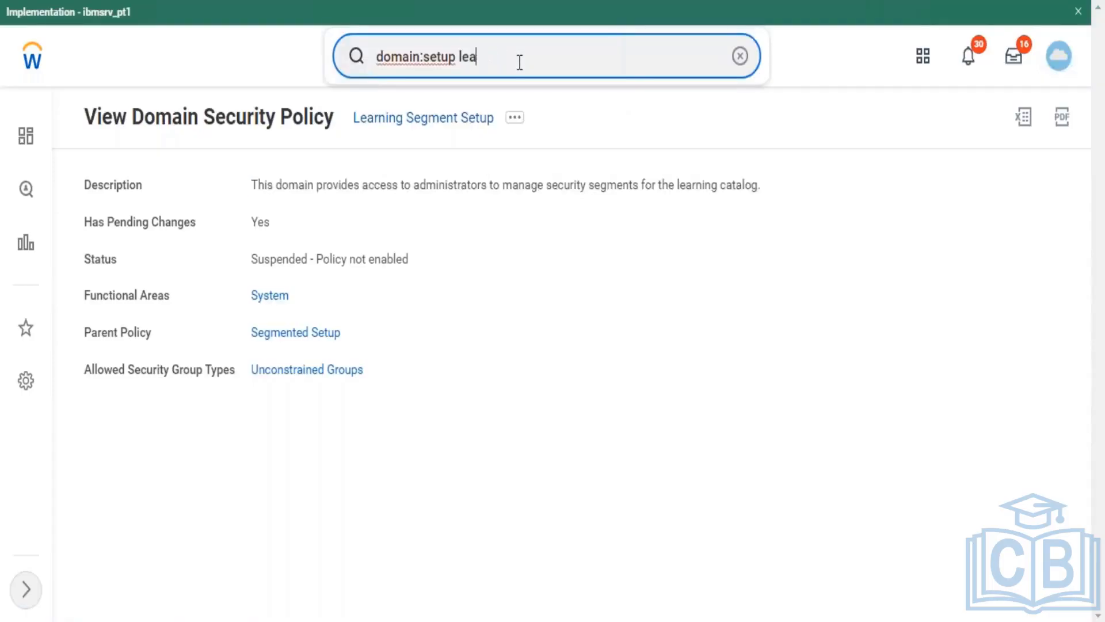
key(BackSpace)
key(BackSpace)
key(BackSpace)
key(BackSpace)
key(BackSpace)
key(BackSpace)
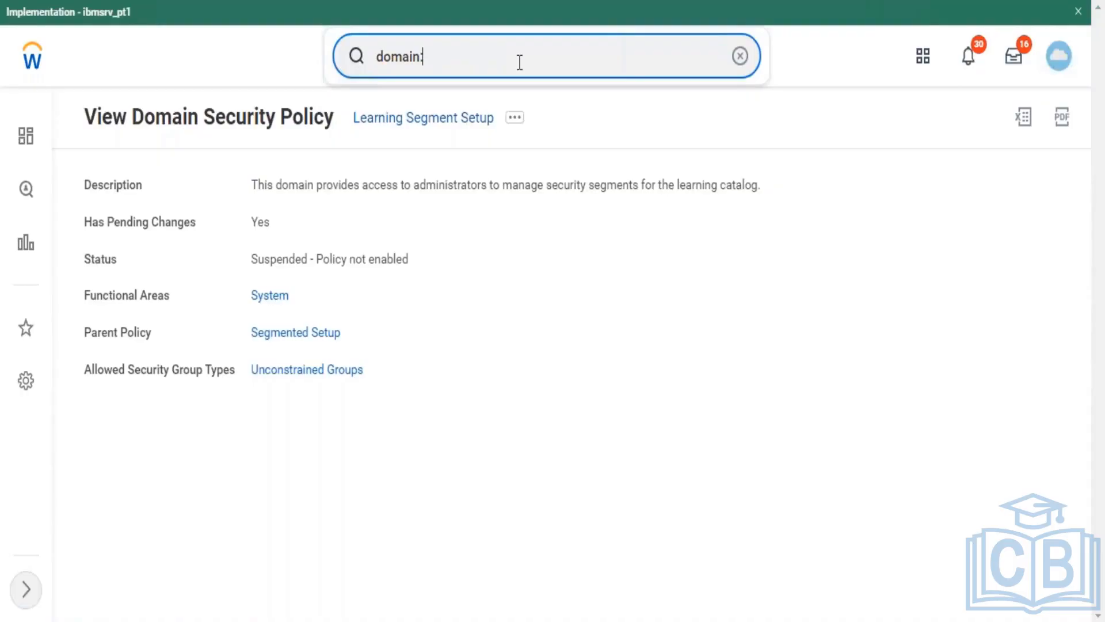
text(learning)
key(Return)
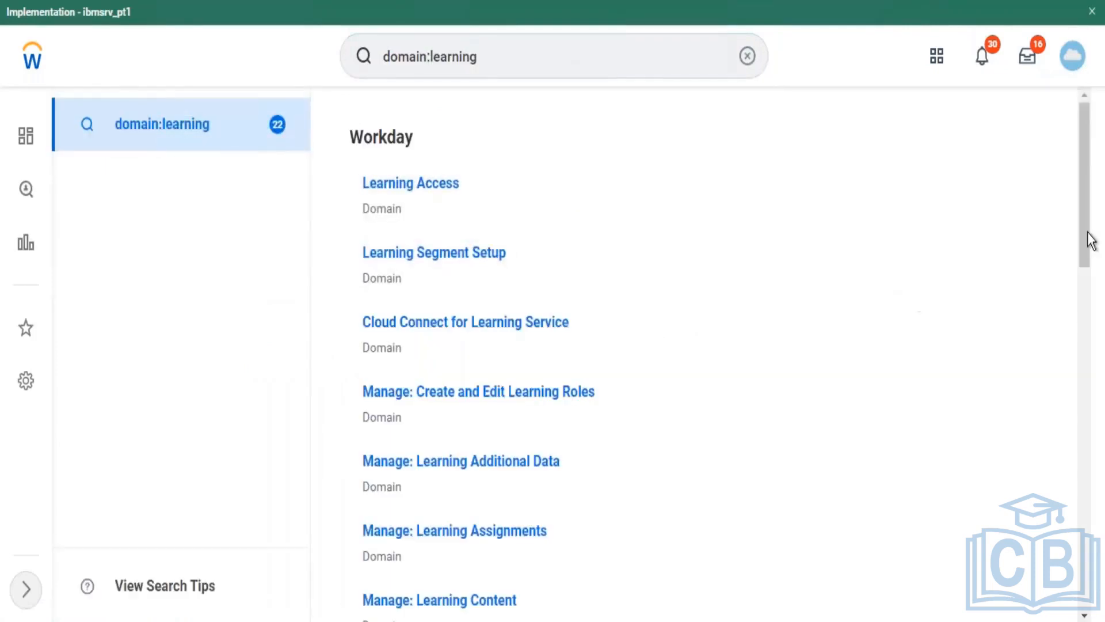
drag(1087, 237, 1081, 570)
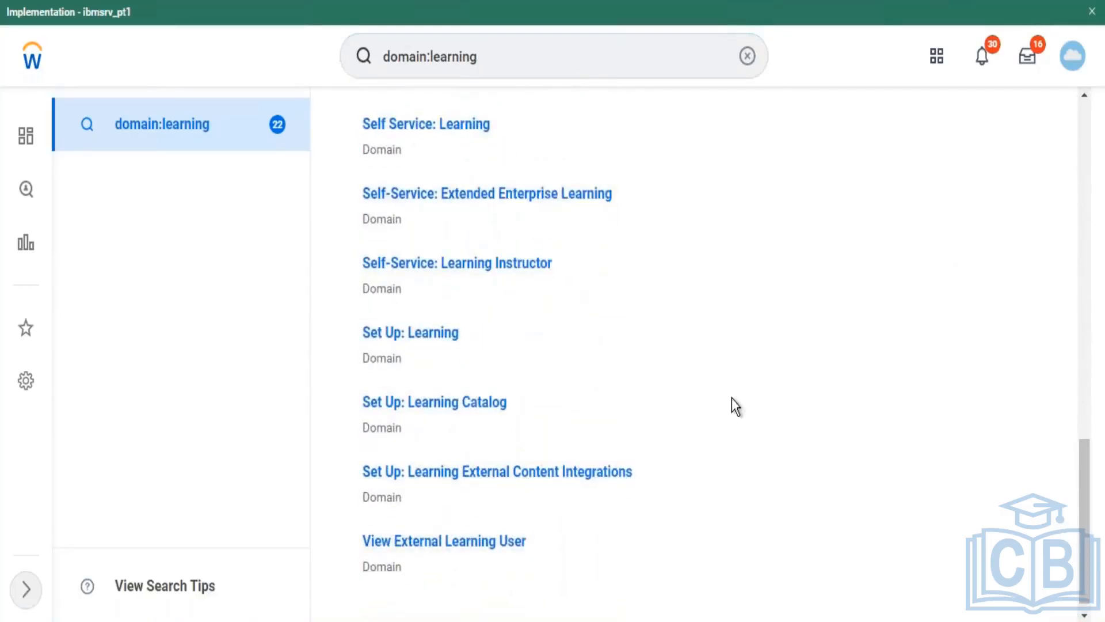
click(435, 339)
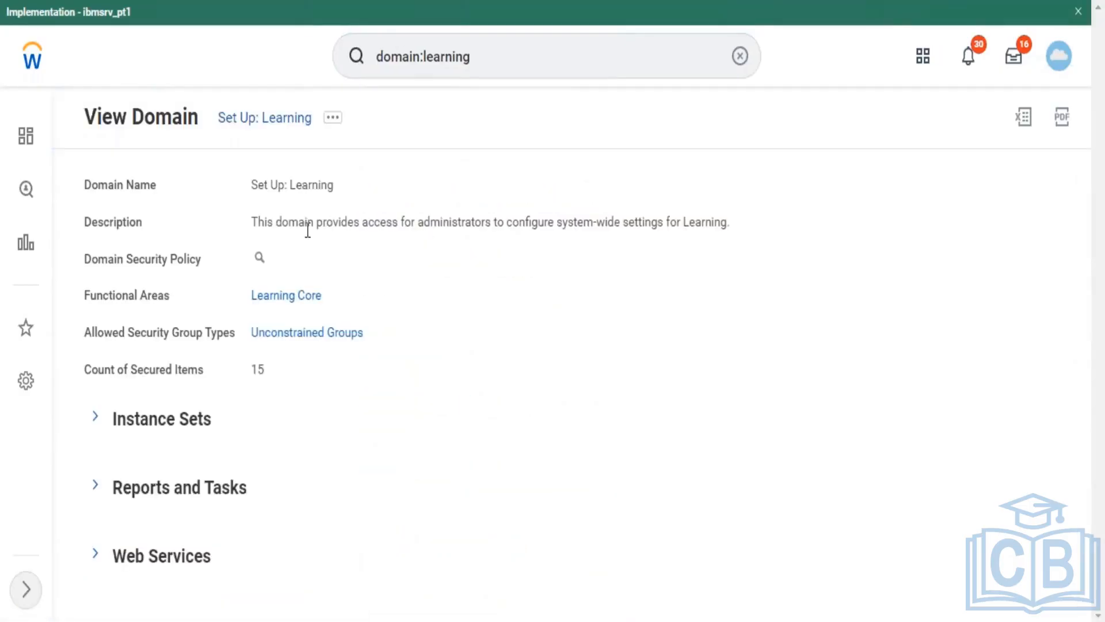
Step: Open the Set Up: Learning related-actions popup, then dismiss it to return to the View Domain page
click(273, 260)
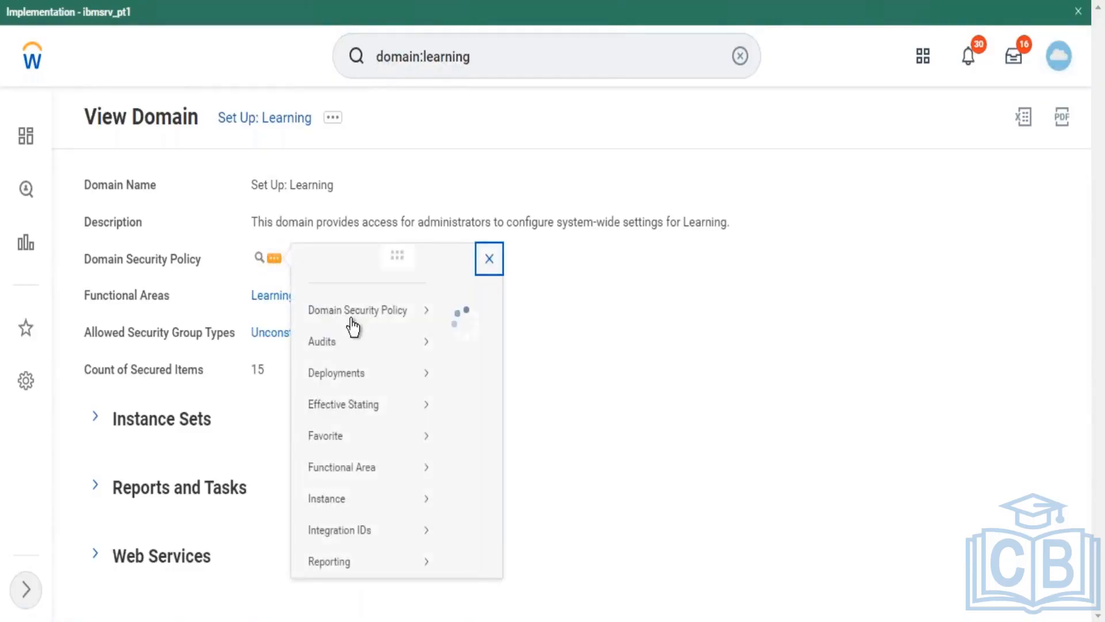
mouse_move(350, 316)
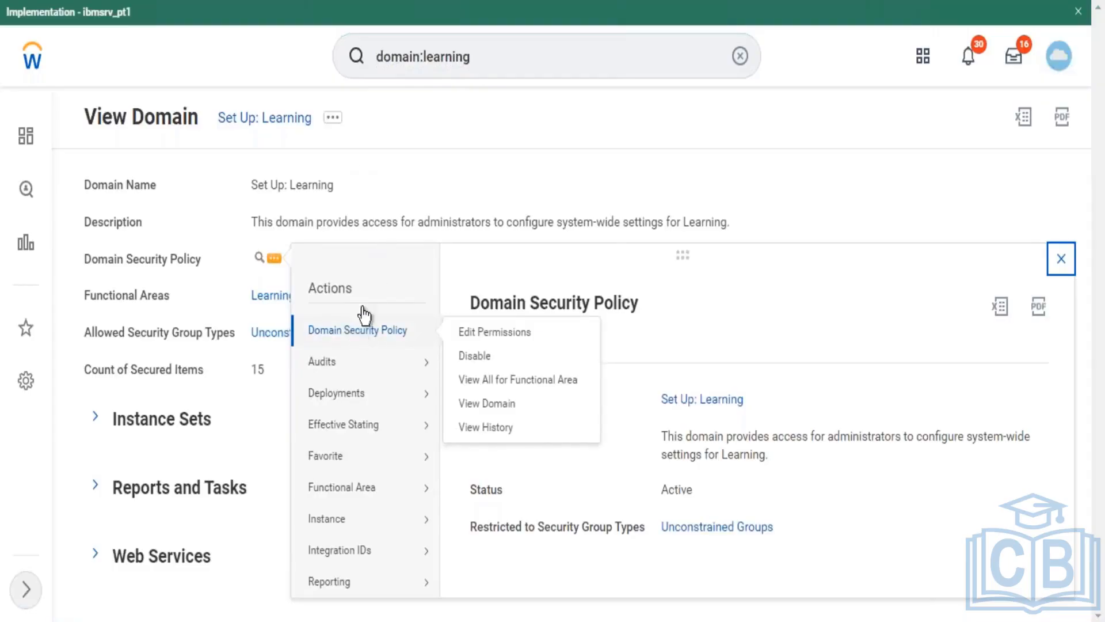
click(272, 121)
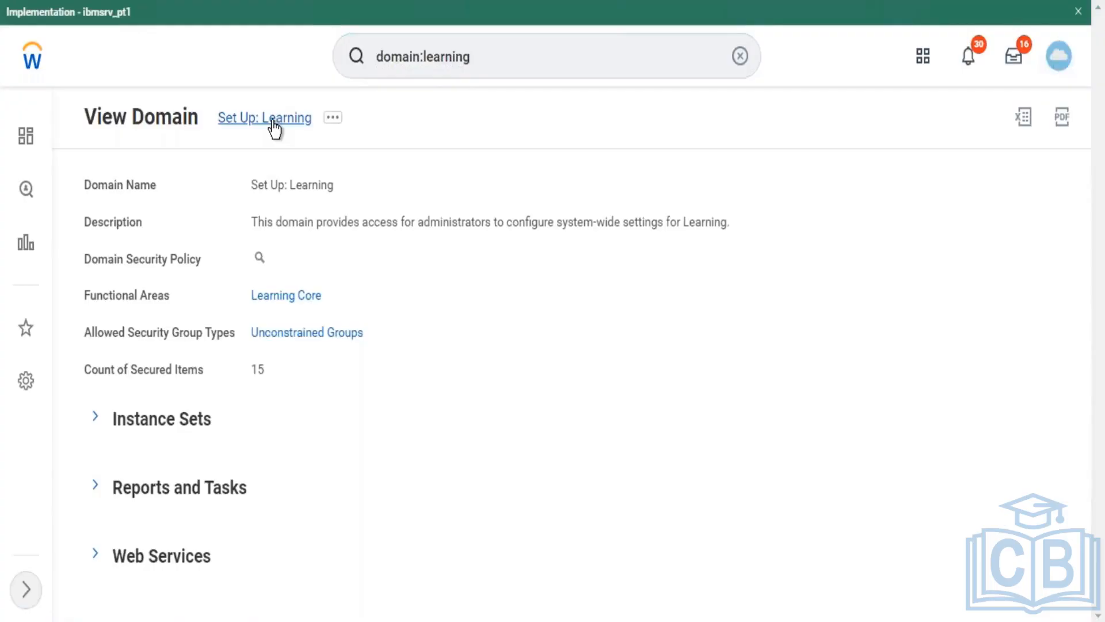
Step: Rerun the 'domain:learning' search and open the Self Service: Learning domain
click(537, 55)
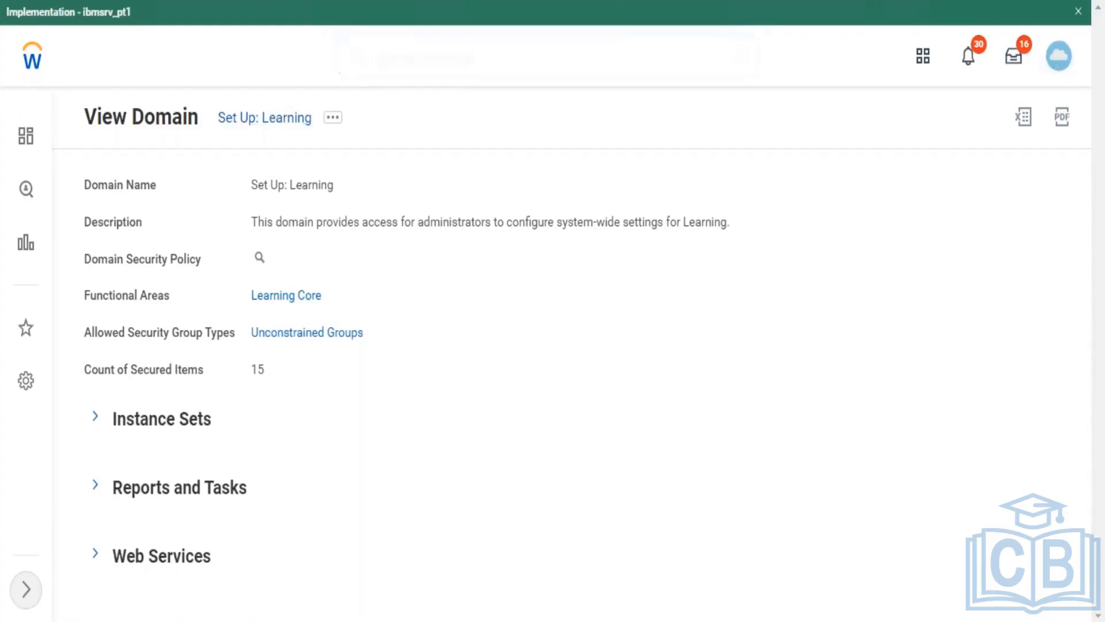
key(BackSpace)
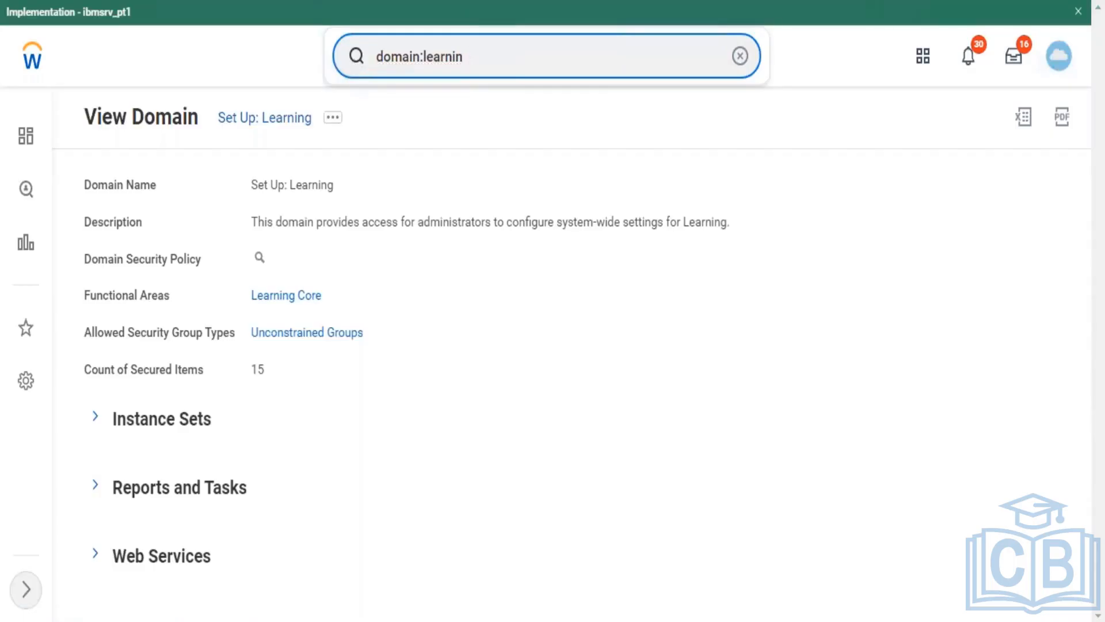
key(BackSpace)
key(BackSpace)
key(BackSpace)
key(BackSpace)
key(BackSpace)
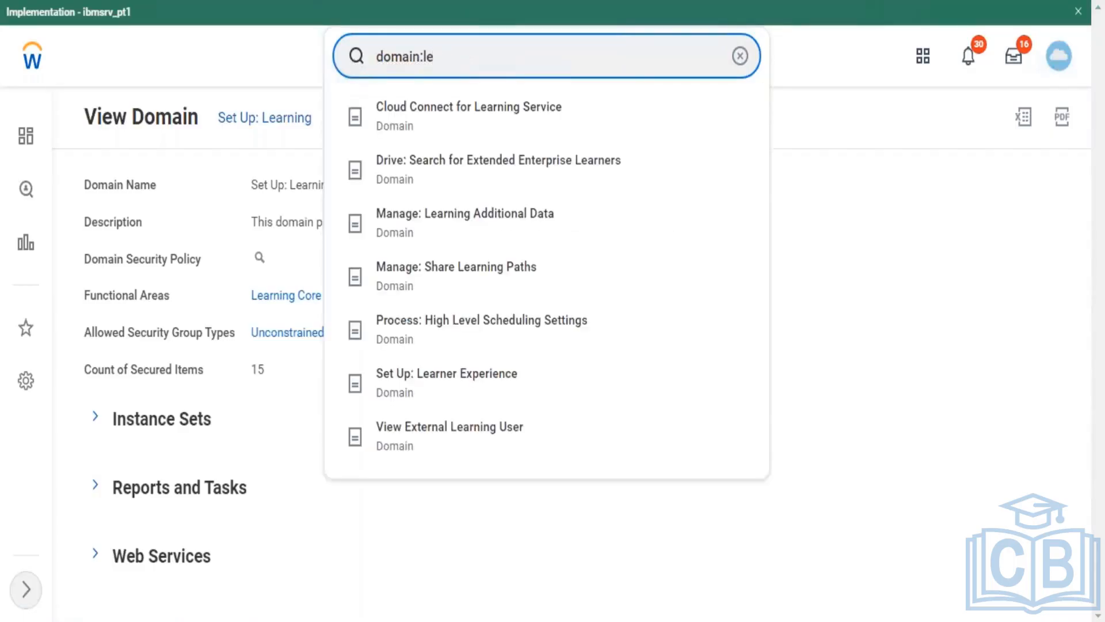
text(r)
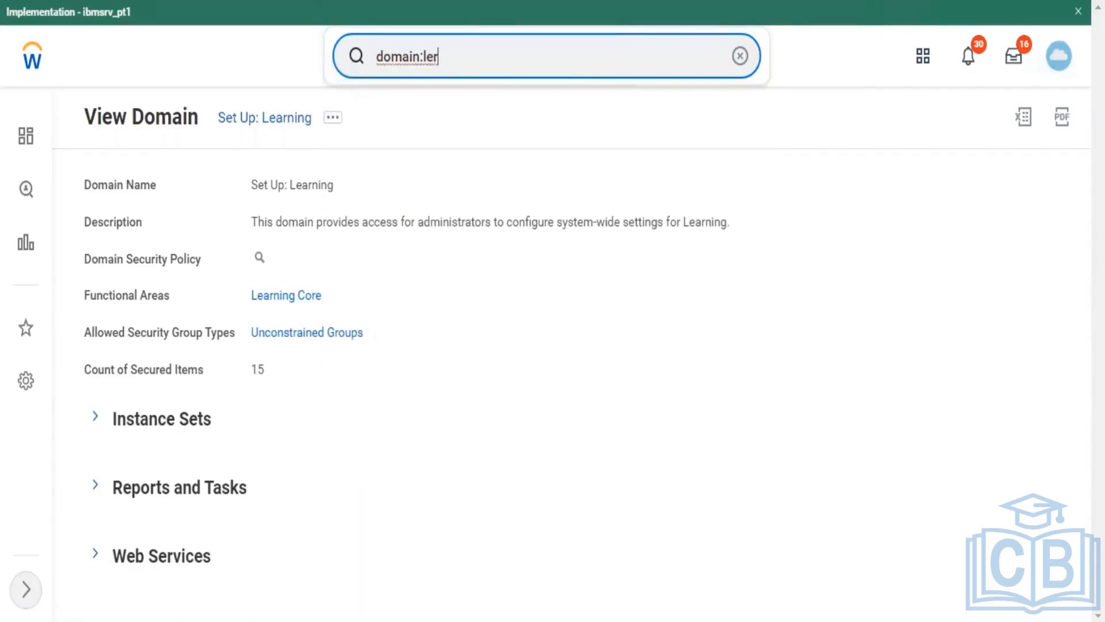
key(BackSpace)
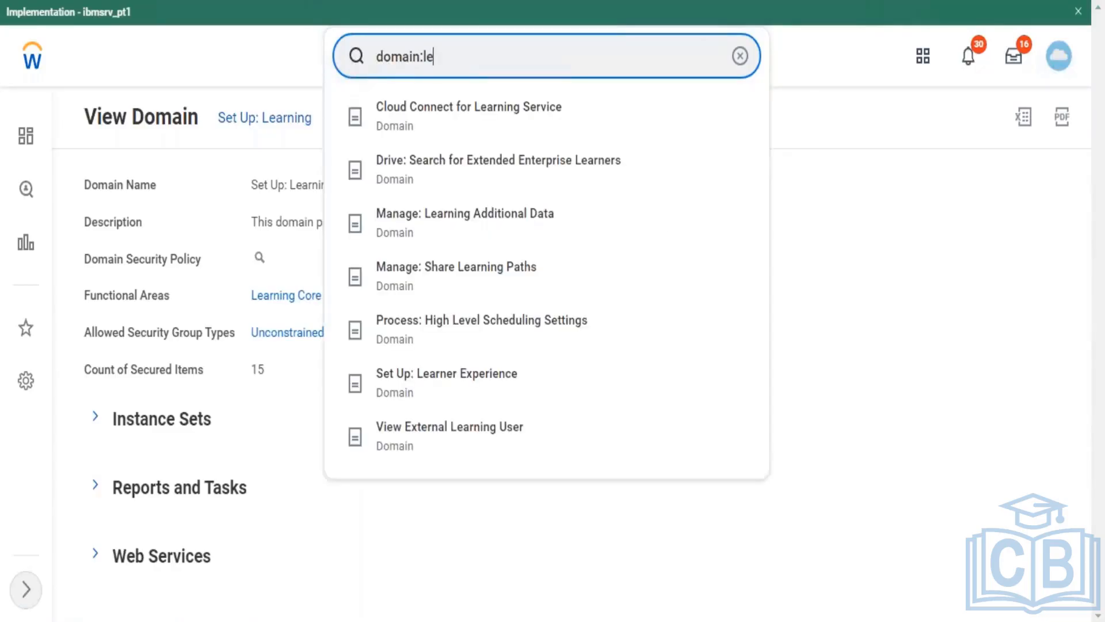
text(arning)
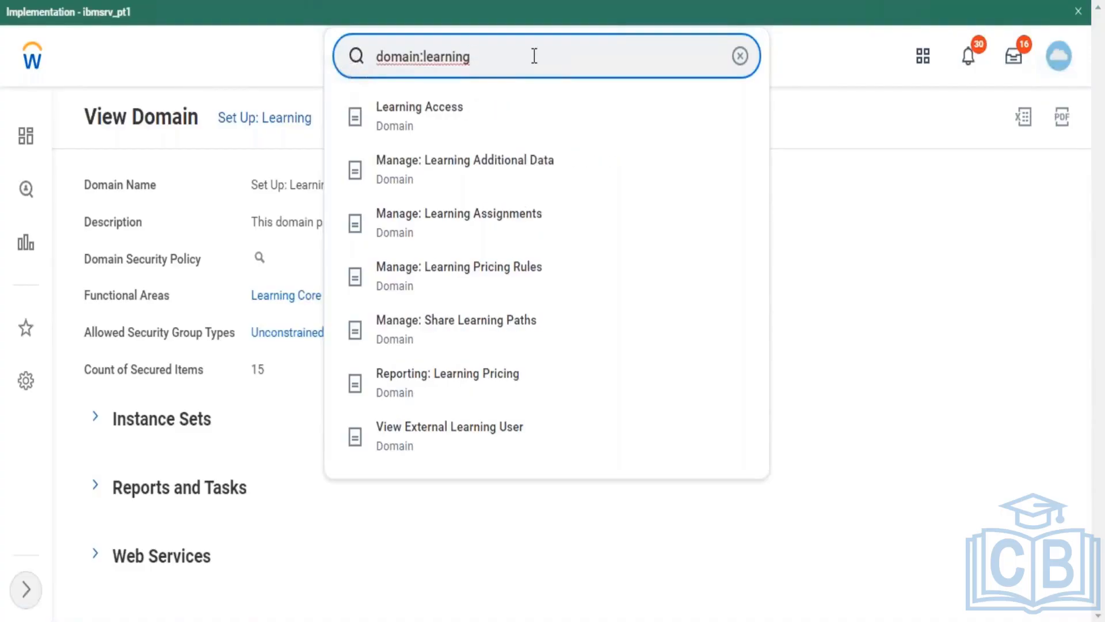
key(Return)
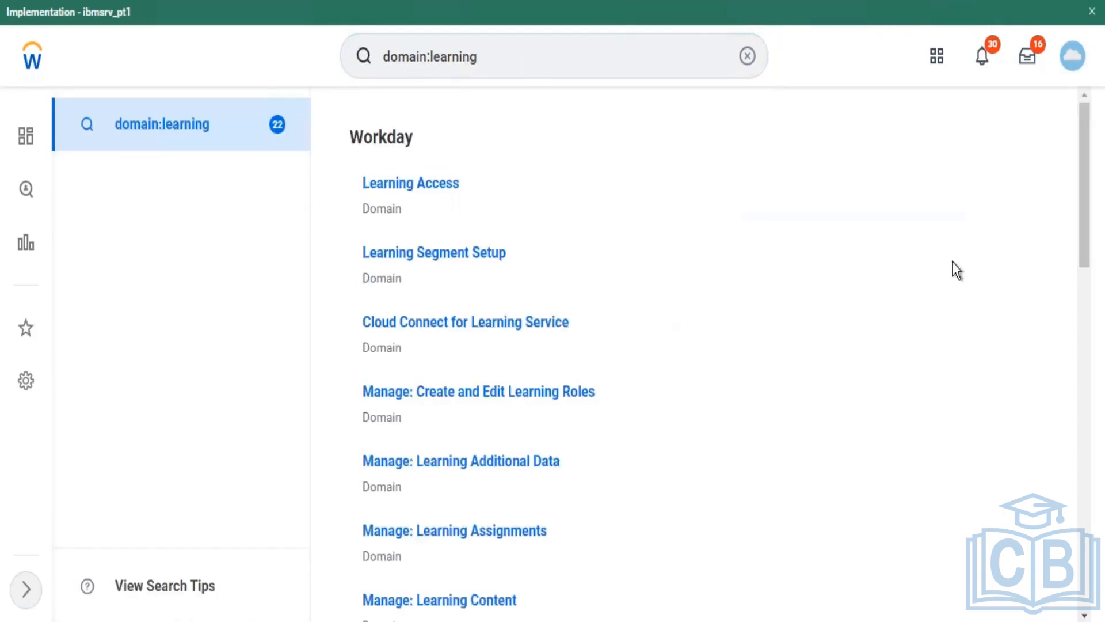
drag(1088, 230, 1088, 456)
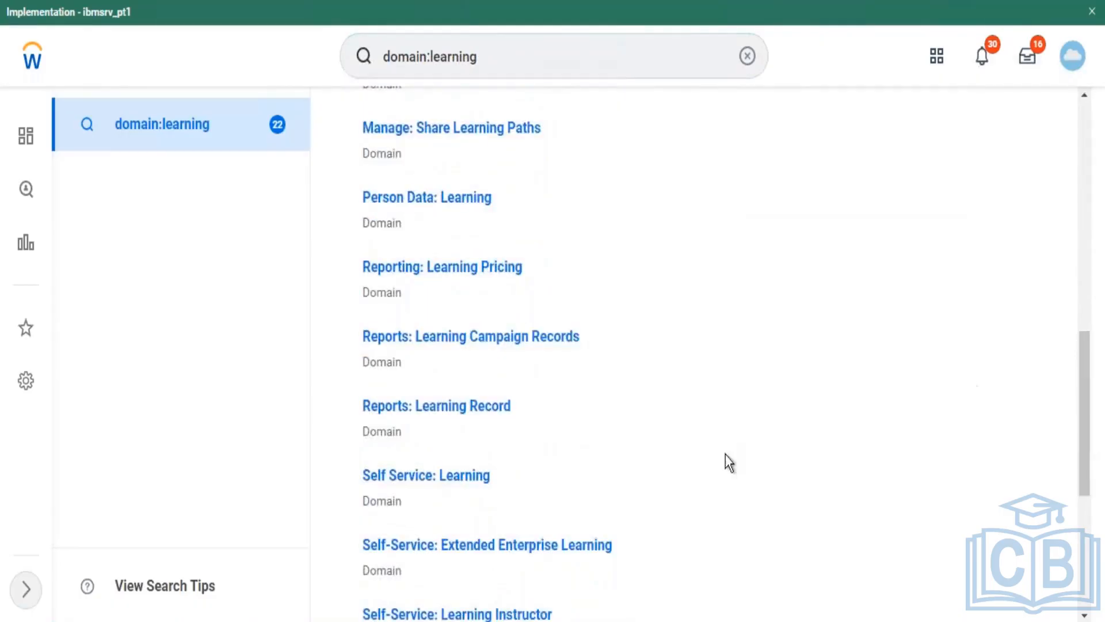
click(433, 487)
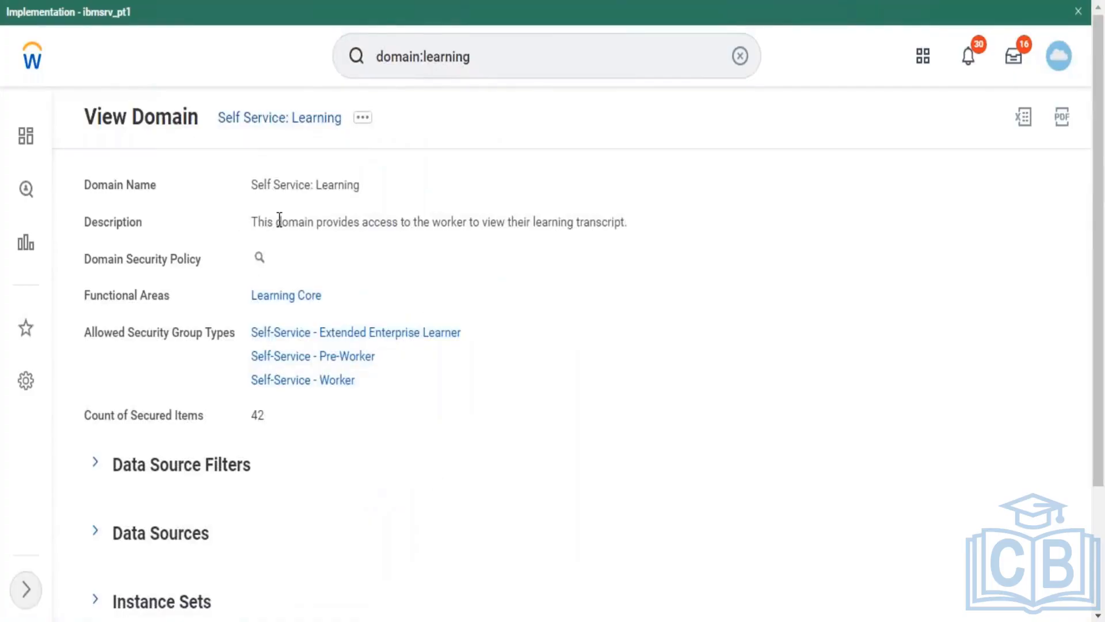
Step: Open Edit Security Policy Permissions for Self Service: Learning from its Domain related actions
drag(264, 222, 636, 234)
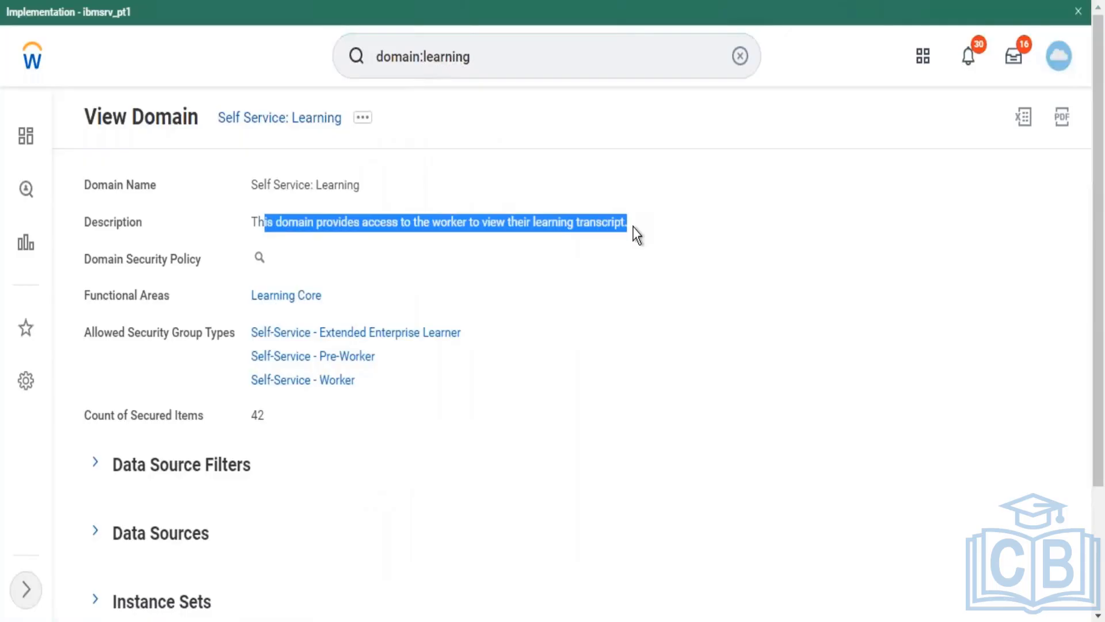
click(363, 118)
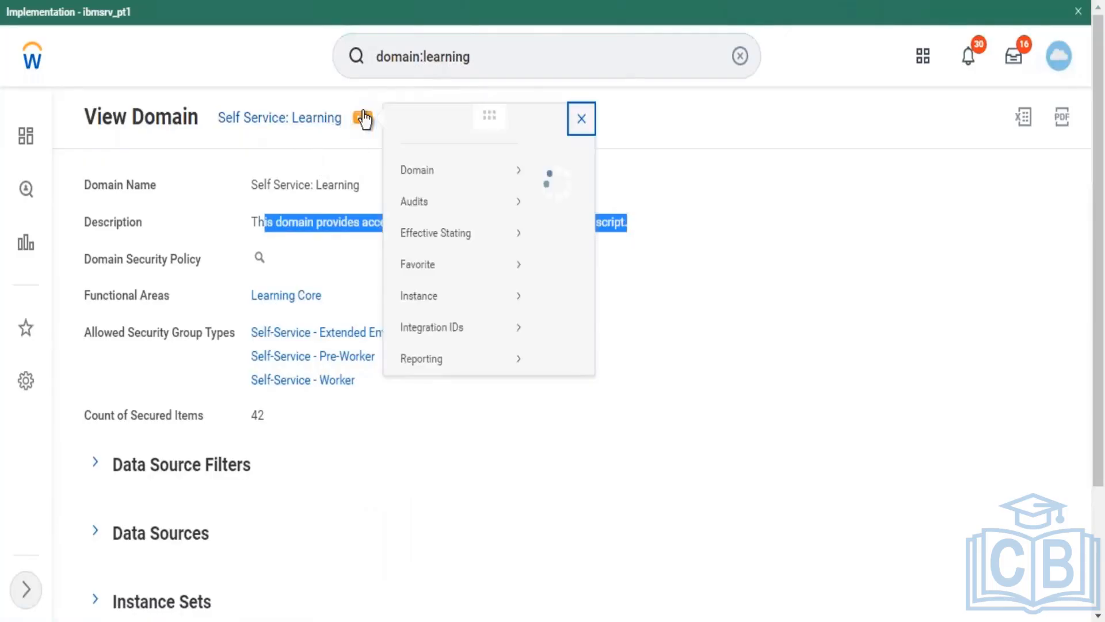
mouse_move(422, 185)
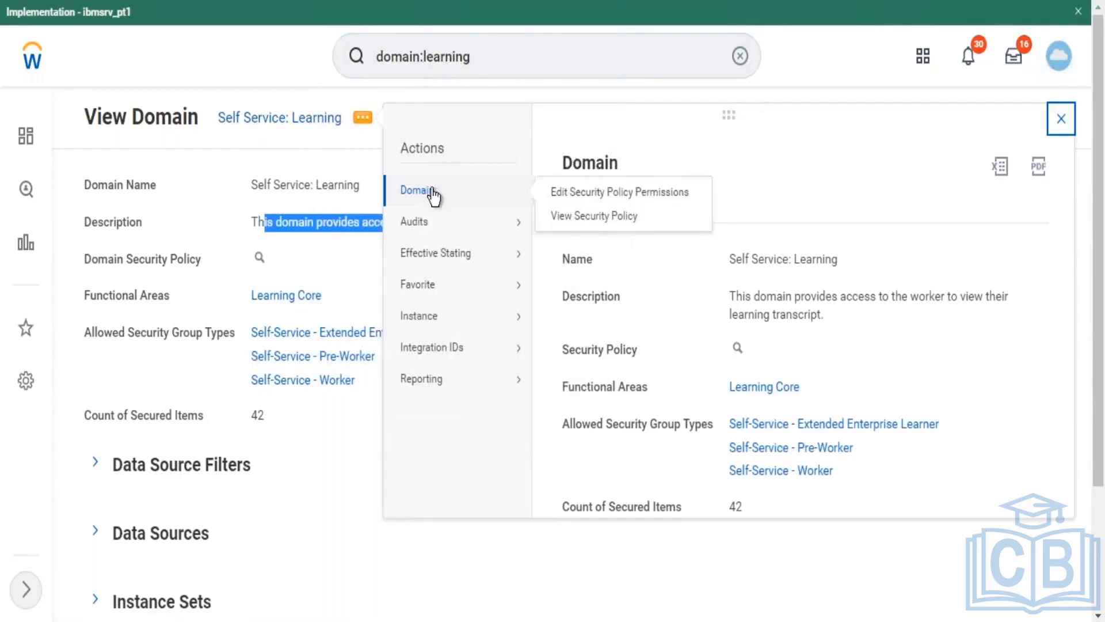
click(582, 195)
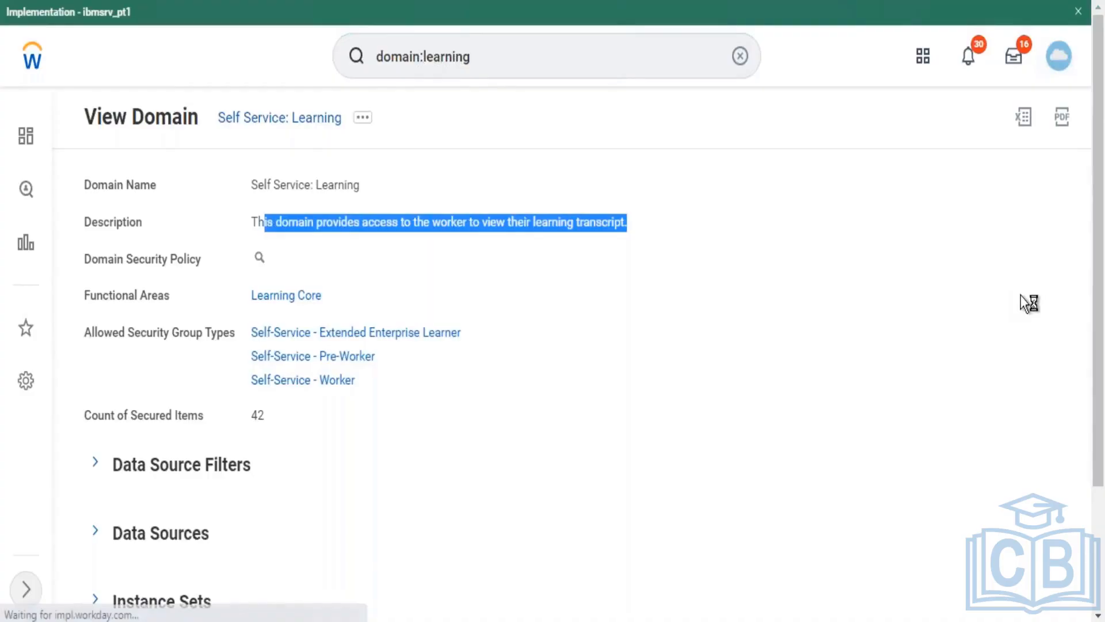
Step: Review the empty Self Service: Learning permissions editor, then rerun 'domain:learning' to list 22 domains
drag(1100, 333, 1095, 437)
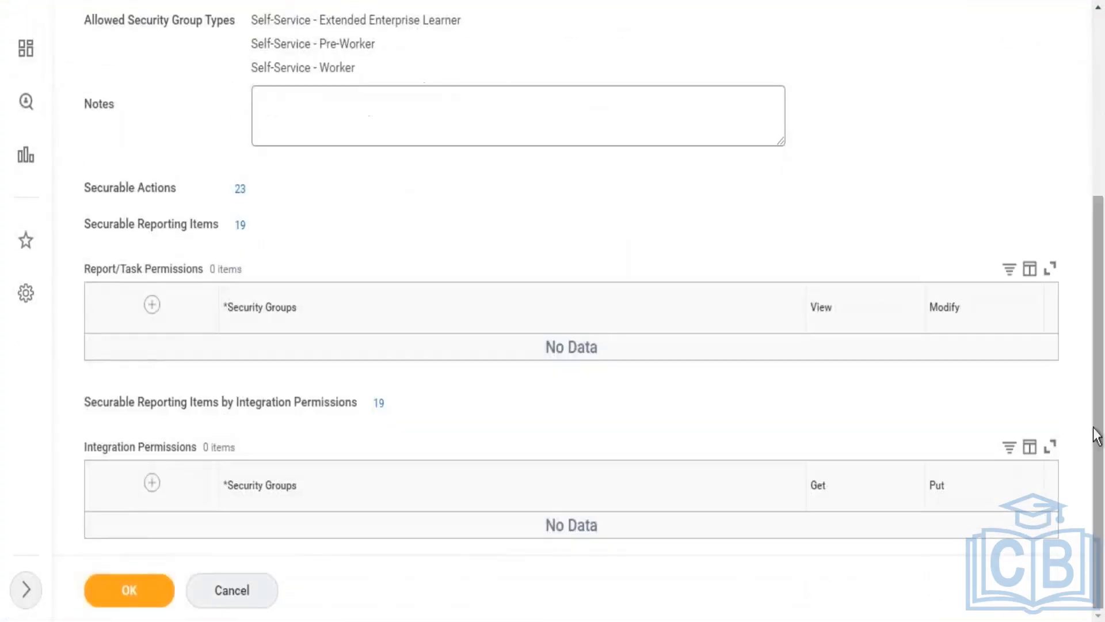
click(553, 323)
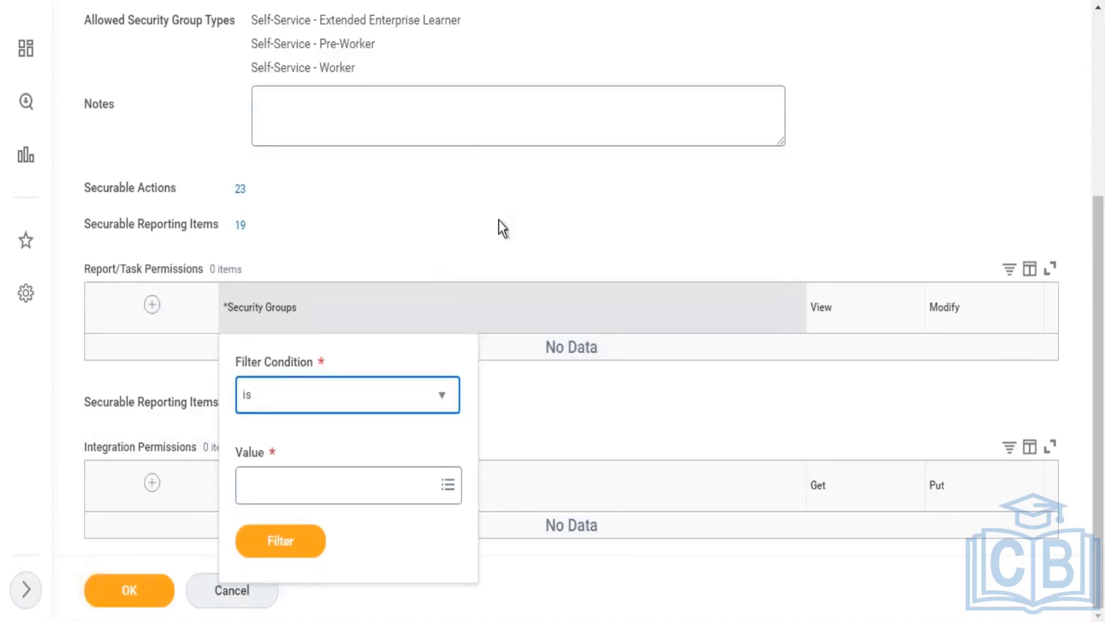
click(1097, 180)
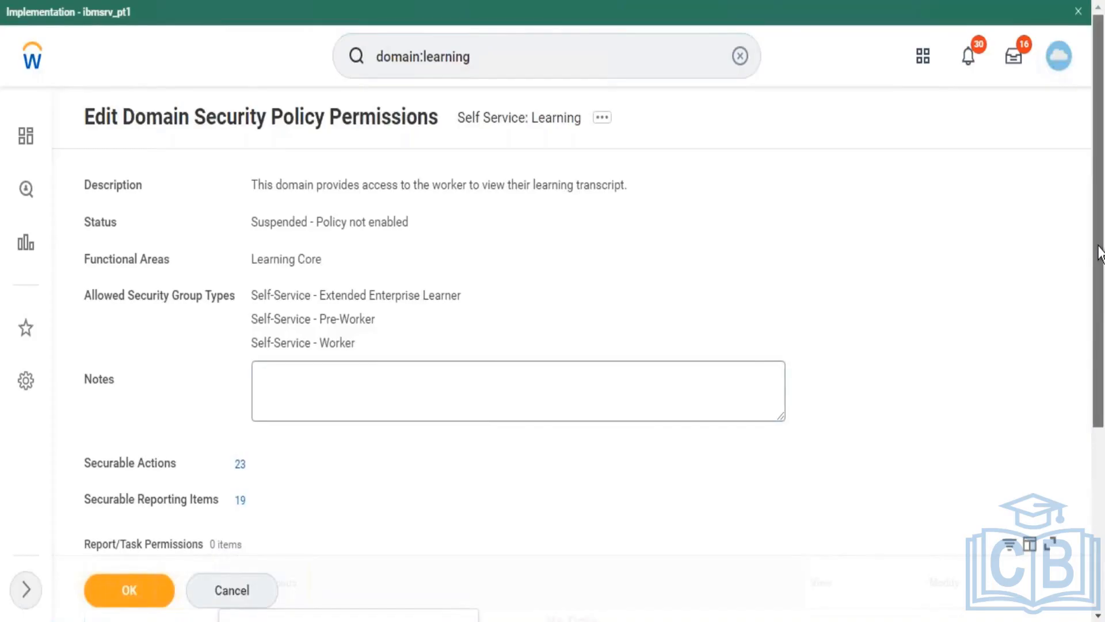
scroll(1098, 246, down, 3)
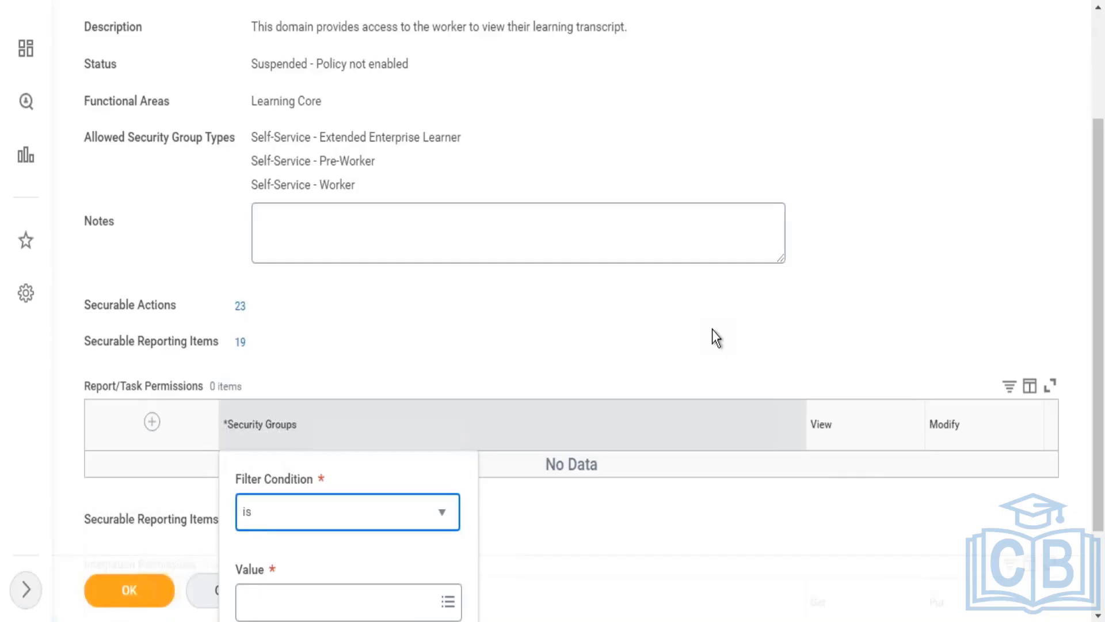
click(1099, 52)
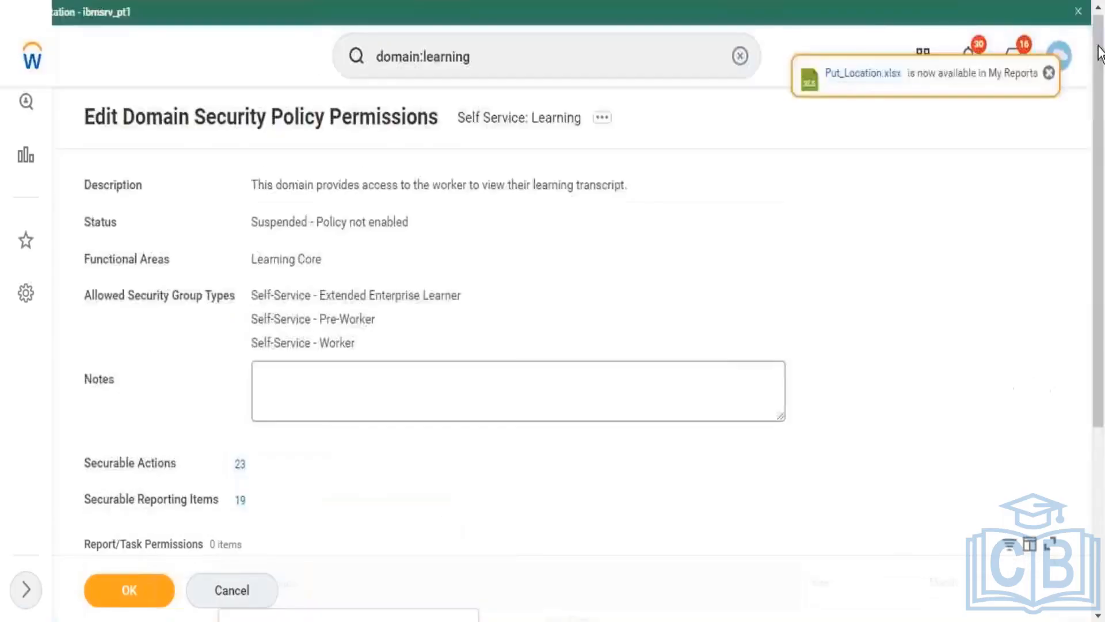
click(545, 55)
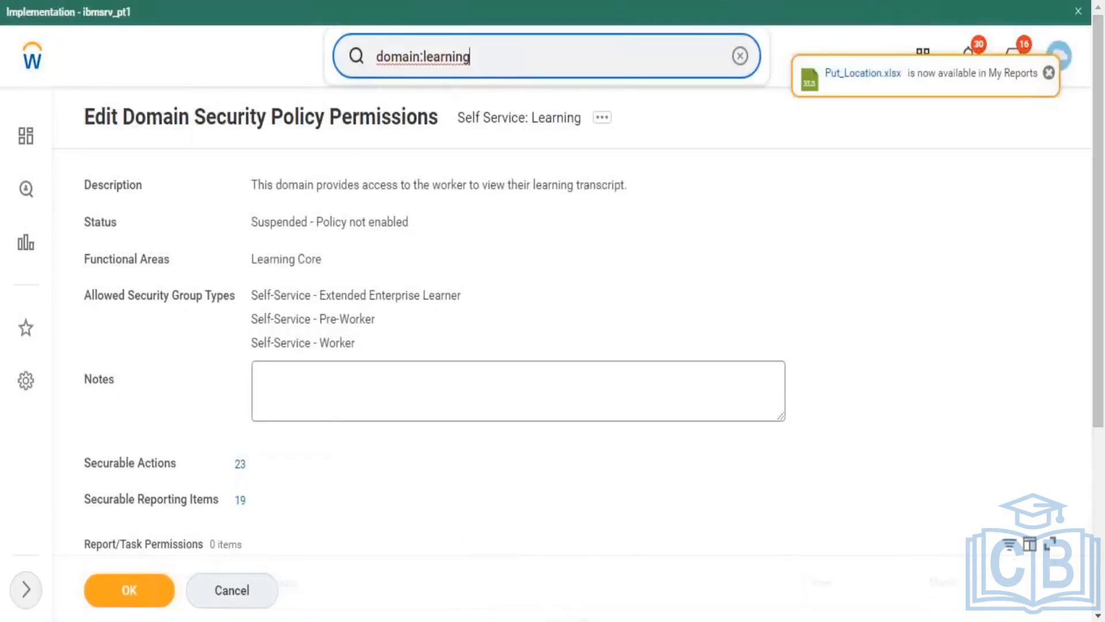
key(Return)
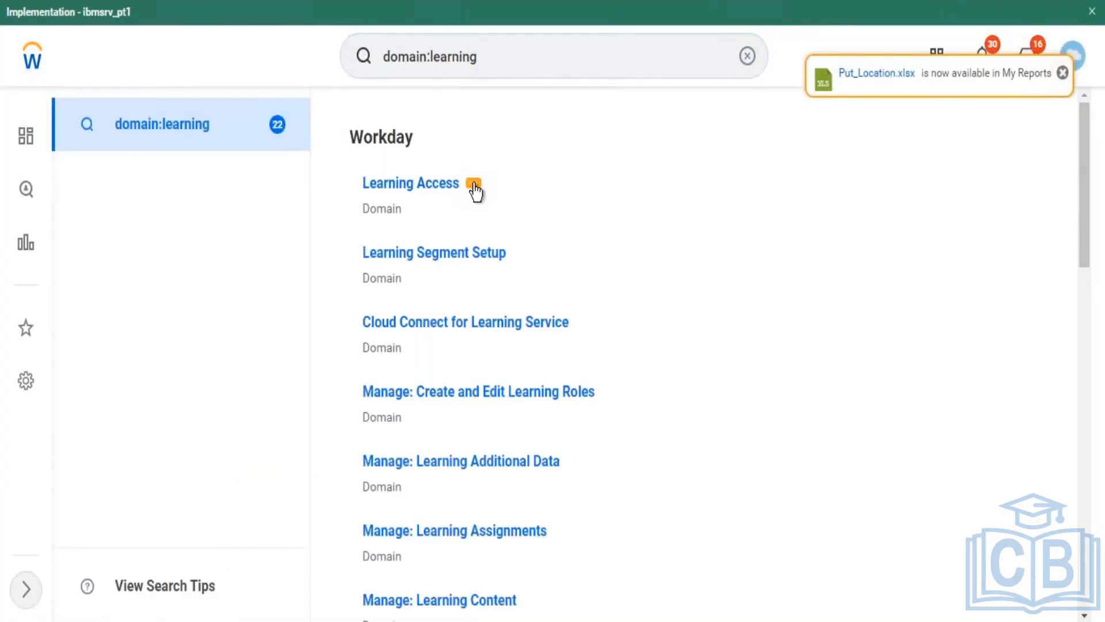
Step: Open Edit Security Policy Permissions for the Learning Access domain from its Domain related actions
click(474, 184)
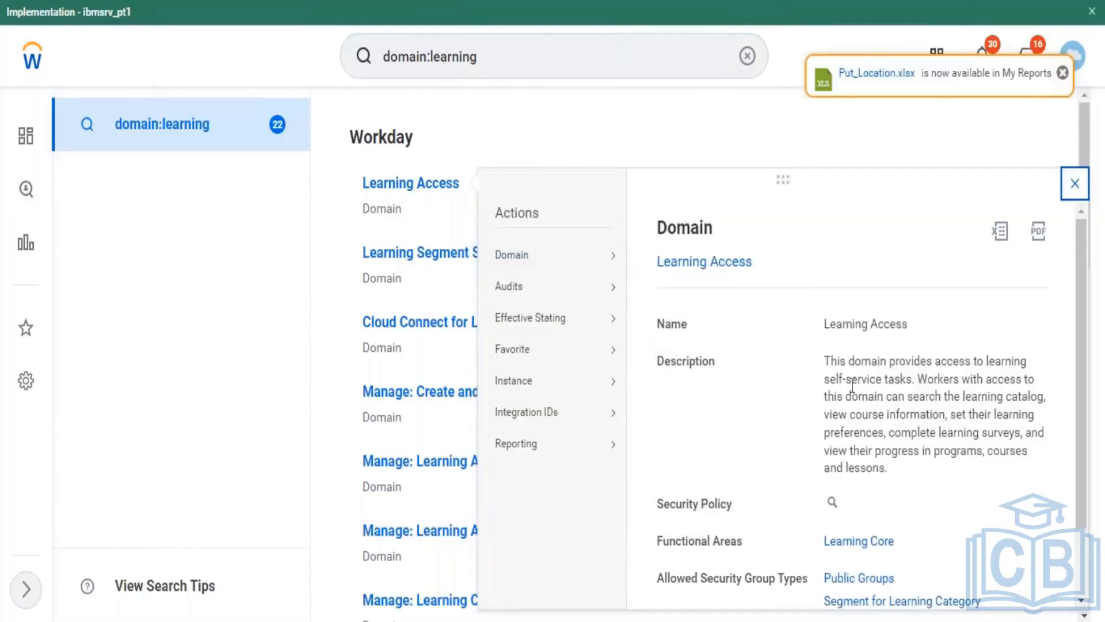
drag(852, 380, 897, 381)
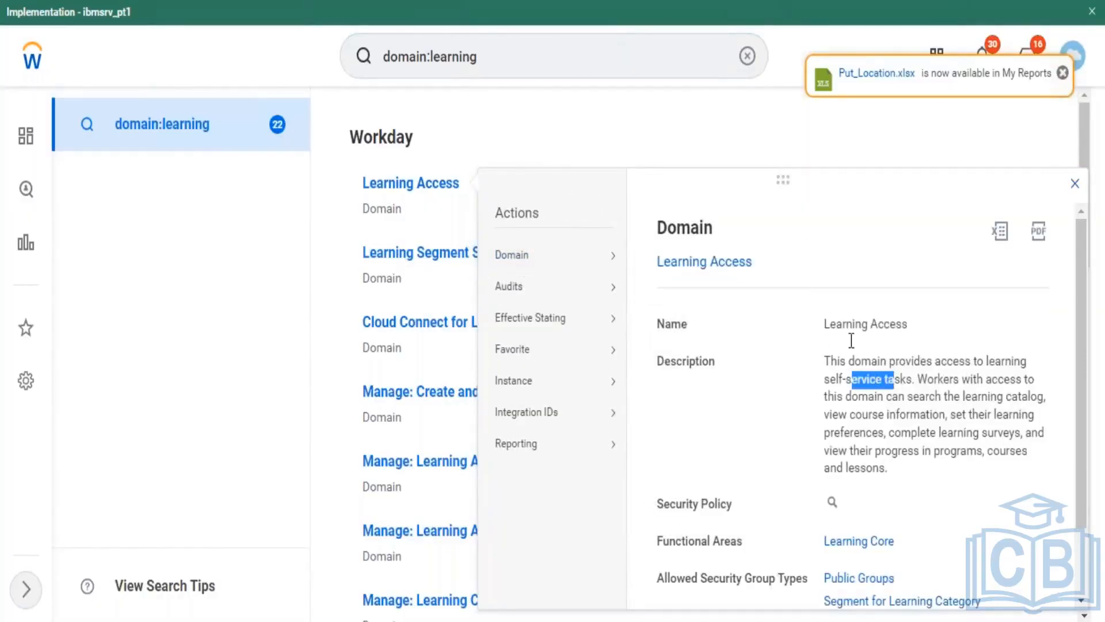
mouse_move(535, 264)
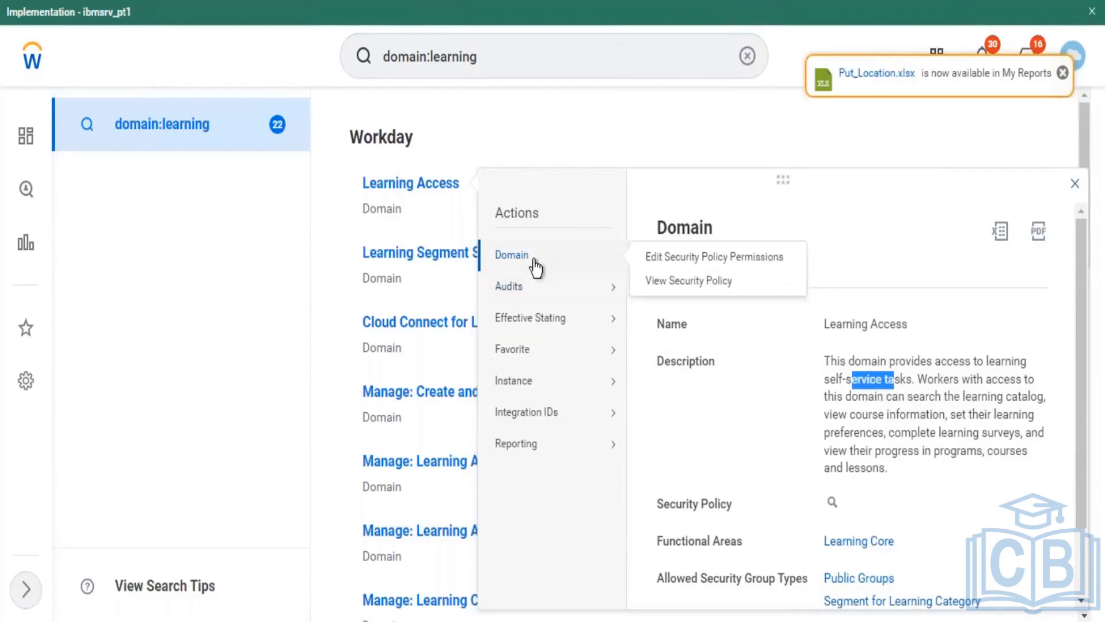
click(677, 259)
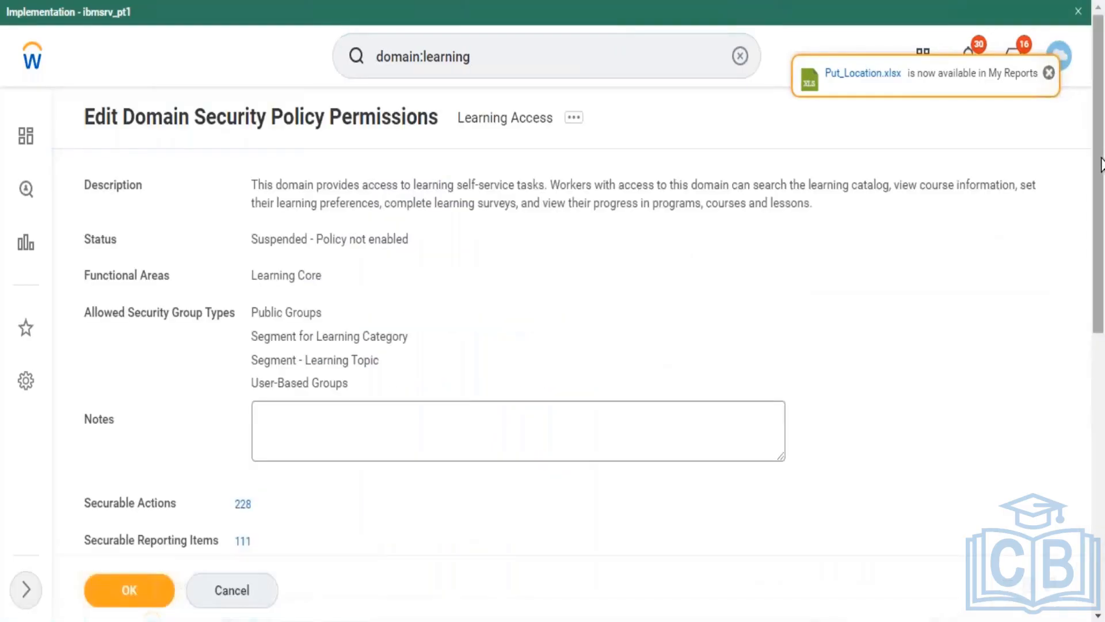
Step: Confirm View access for All Employees and All Contingent Workers on Learning Access and submit
drag(1100, 164, 1099, 365)
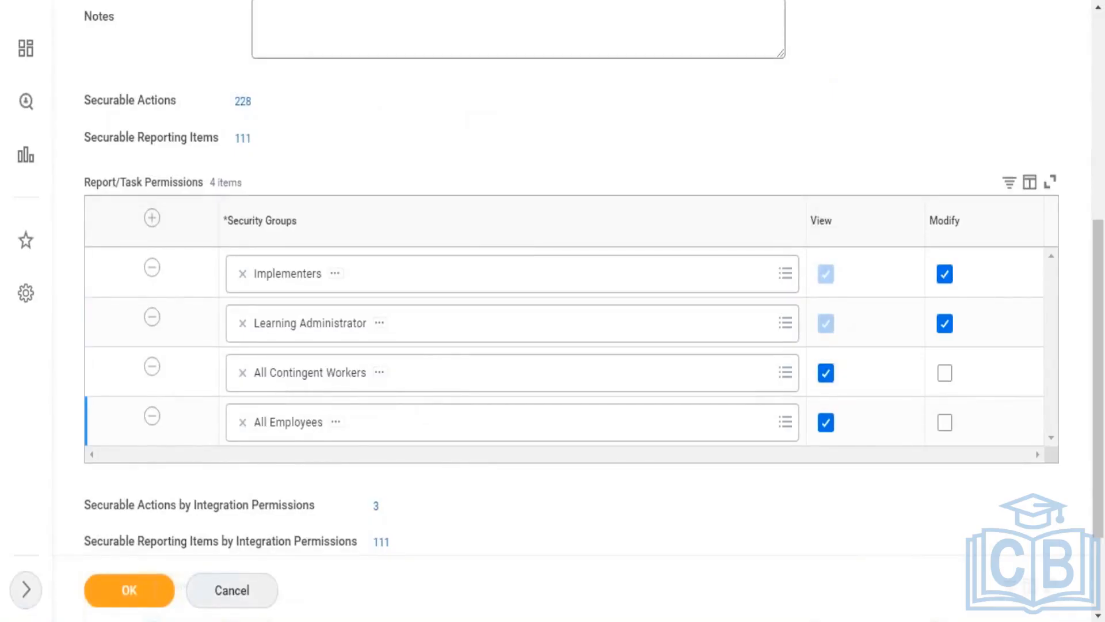
key(F5)
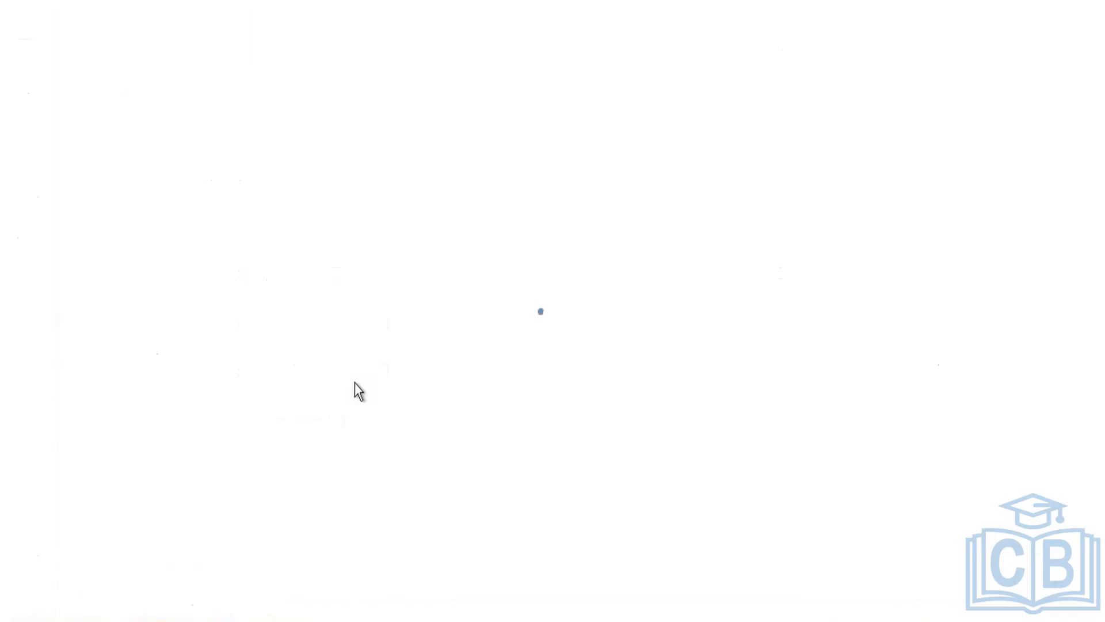